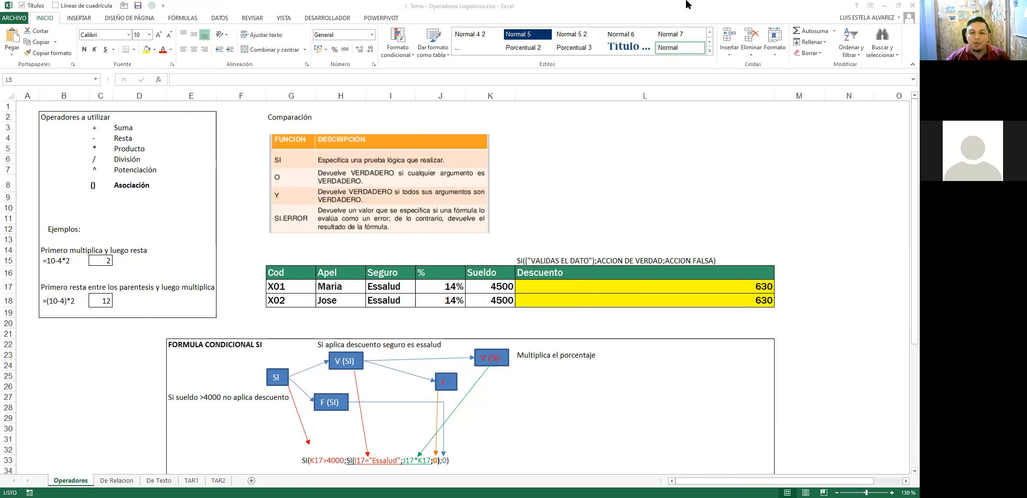
Step: Bring the workbook forward and select the Operadores a utilizar block
click(62, 13)
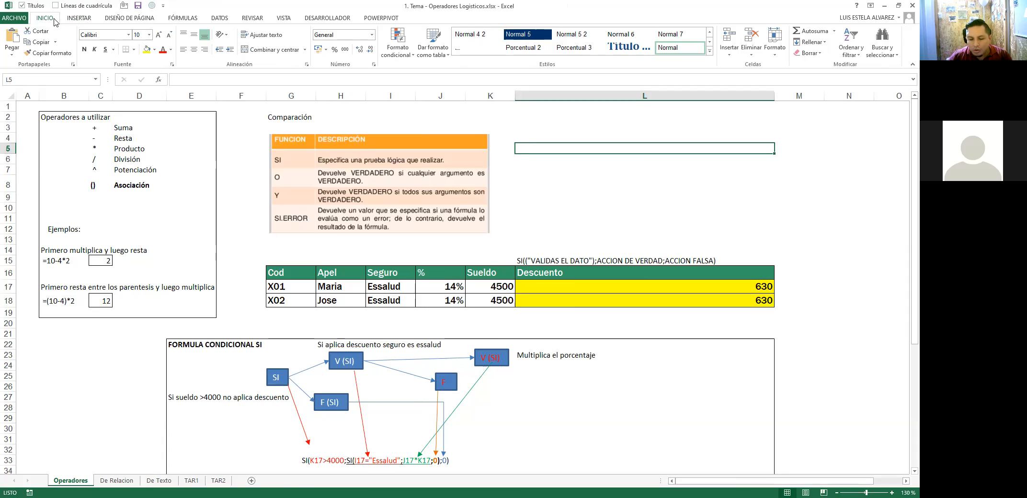
scroll(109, 60, down, 3)
scroll(506, 222, down, 5)
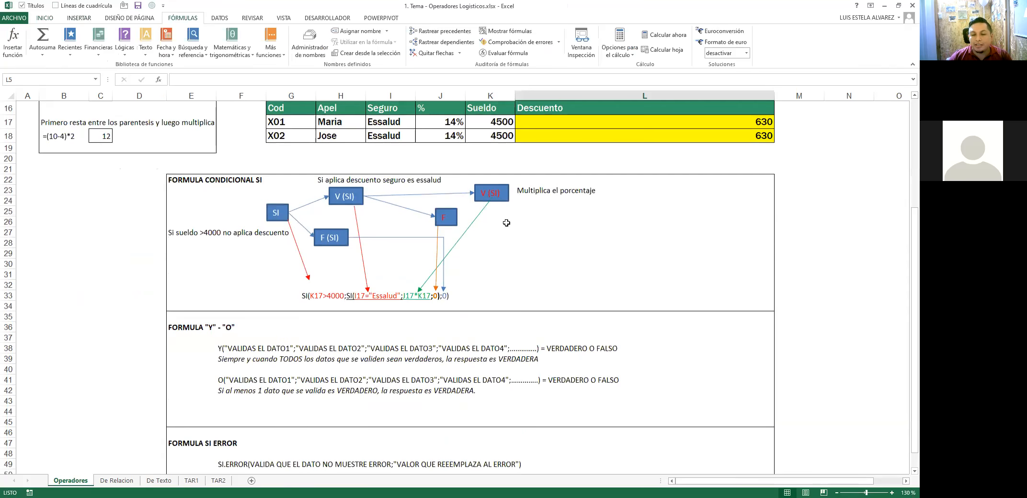
scroll(548, 174, up, 5)
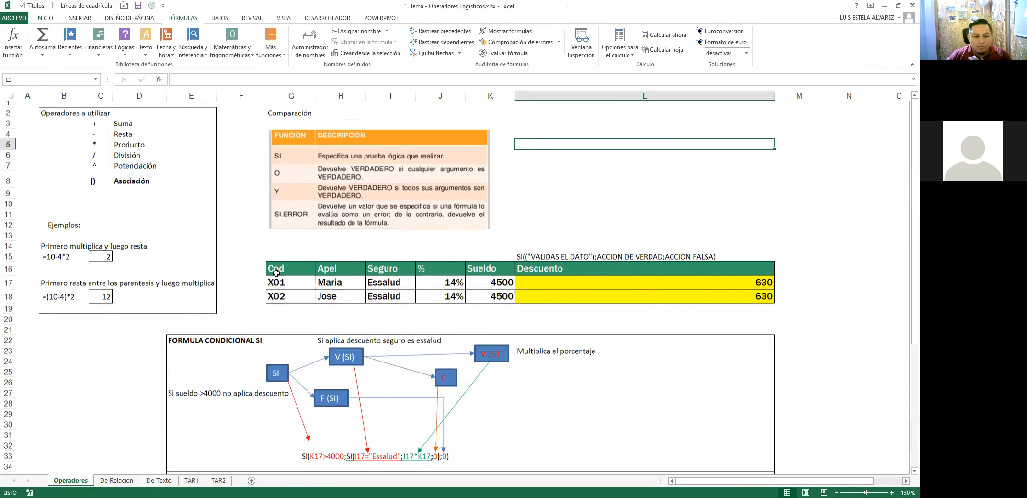
drag(74, 117, 182, 183)
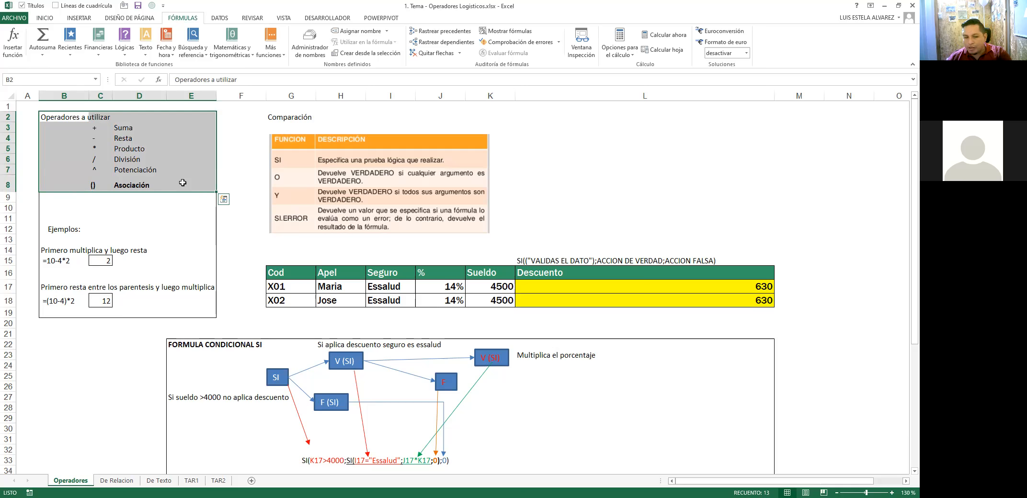
Step: Fill the () and Asociación cells C8:D8 with yellow
click(151, 170)
drag(123, 184, 95, 185)
click(45, 18)
click(147, 49)
click(222, 248)
click(136, 182)
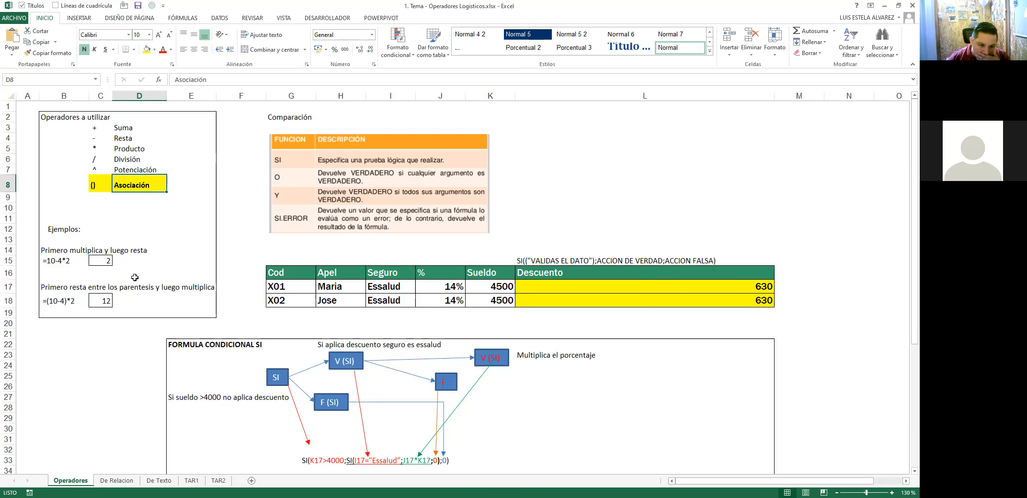
Step: Left-align the Ejemplos: heading in B12 and inspect the =10-4*2 example
click(50, 232)
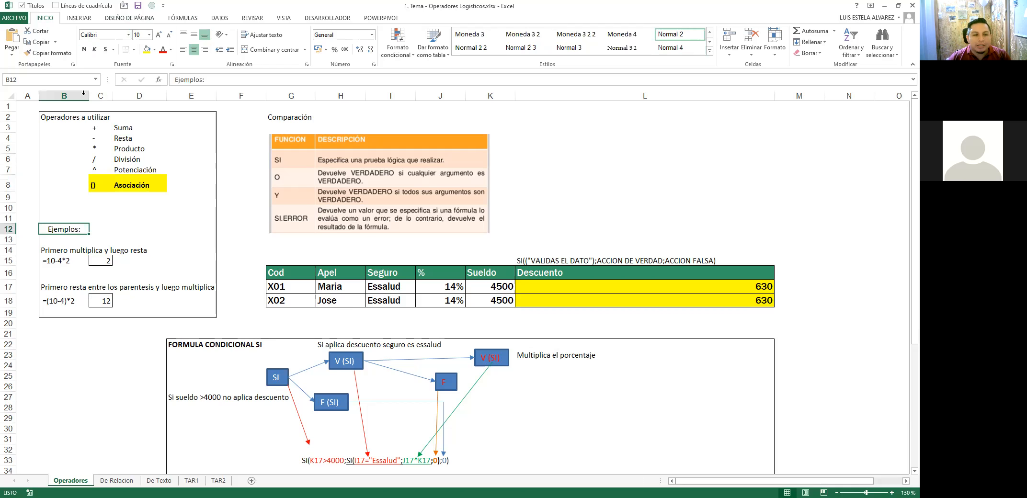
click(183, 49)
drag(59, 249, 139, 259)
click(50, 261)
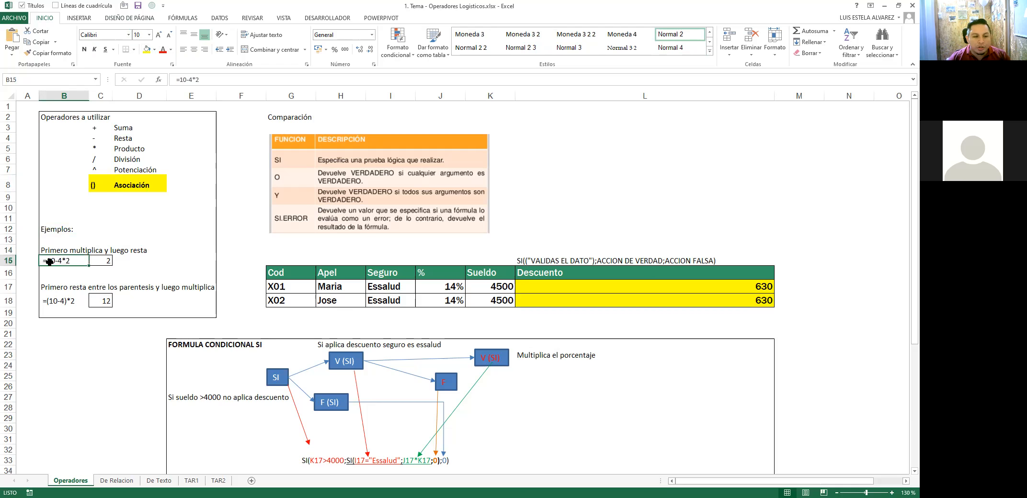
click(100, 260)
key(F2)
key(Escape)
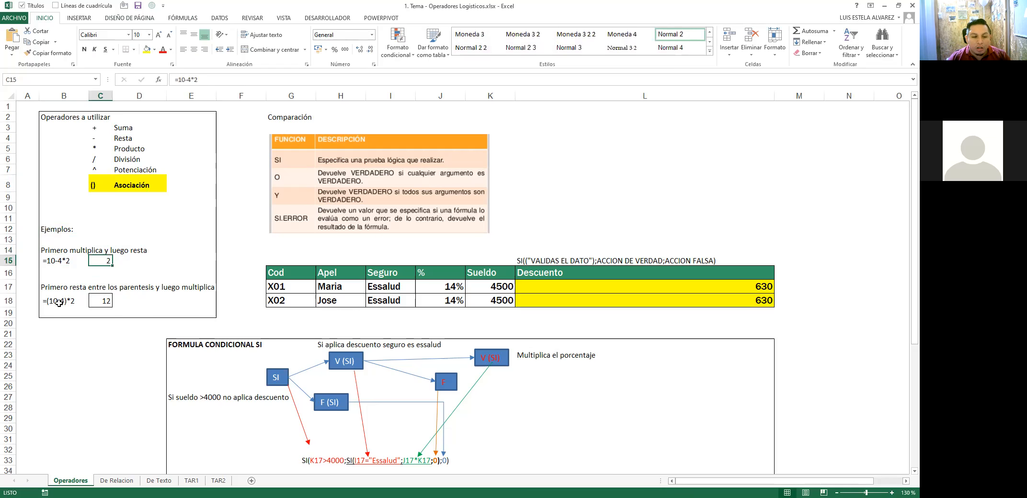
Step: Rewrite the second example formula as =10-(4*2)
click(59, 302)
double_click(104, 303)
key(Escape)
double_click(62, 301)
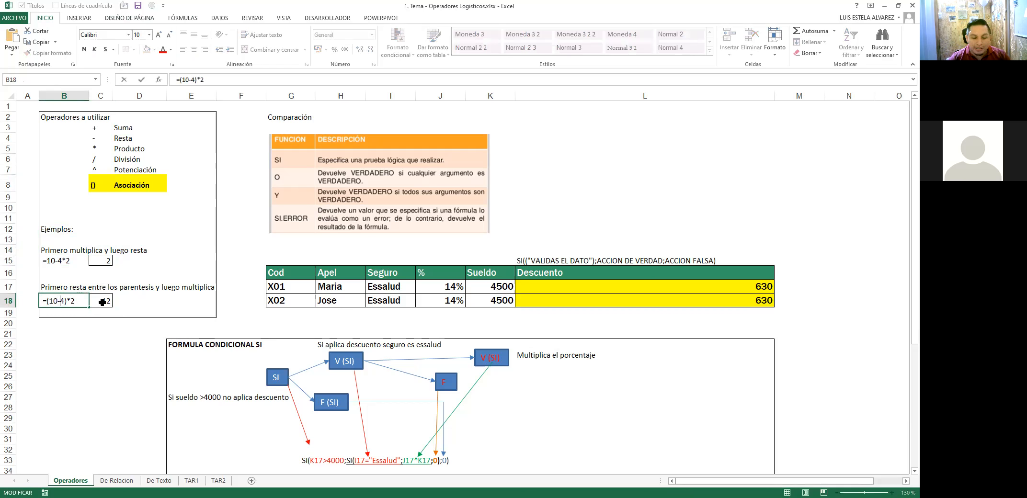
text(()
key(Left)
key(BackSpace)
key(Right)
key(Right)
Step: Check that the result is 2, then undo back to =(10-4)*2
key(Right)
key(Right)
key(Right)
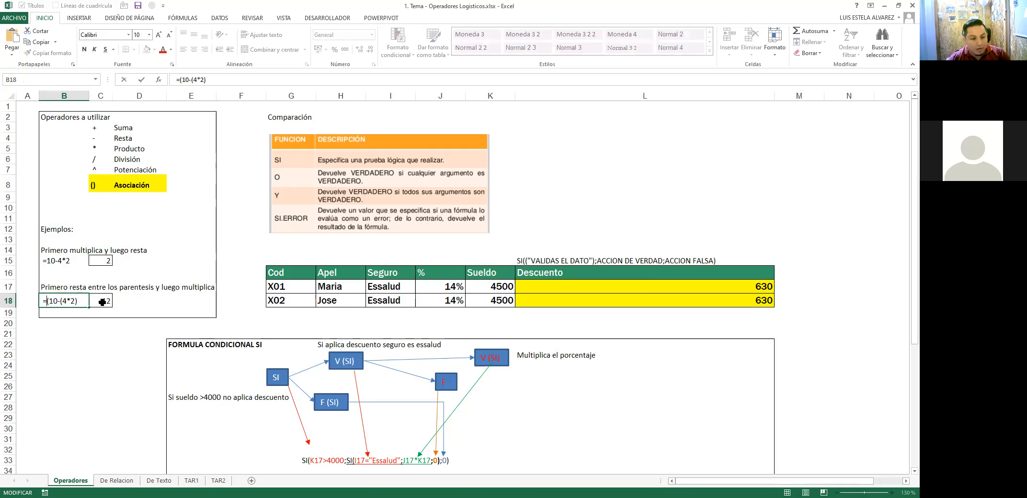
key(BackSpace)
key(Return)
key(Up)
key(Right)
key(F2)
key(Escape)
key(Left)
key(F2)
key(Escape)
key(ctrl+z)
key(ctrl+z)
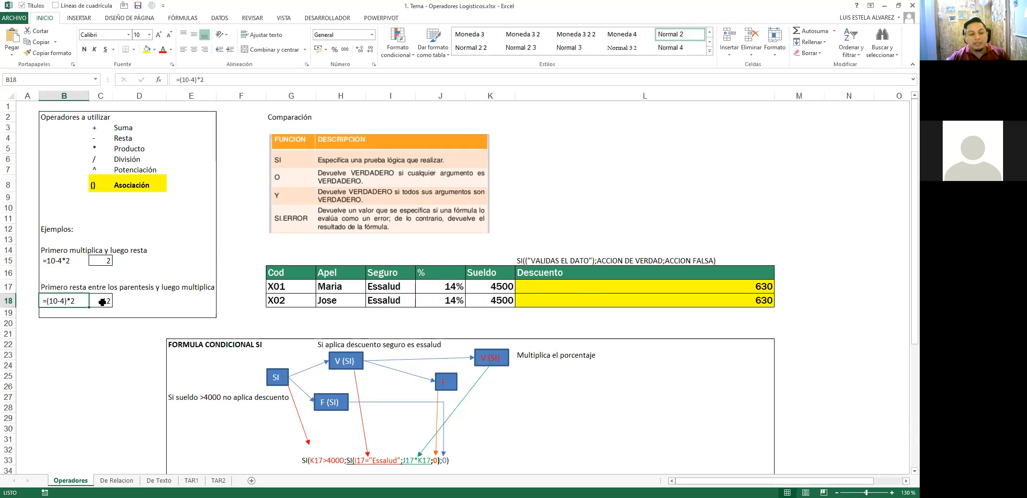
key(Up)
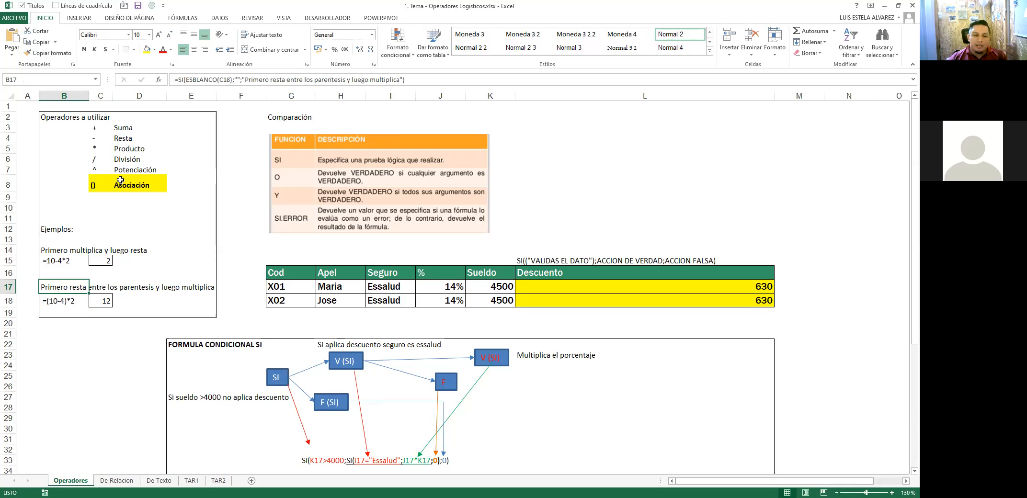
Step: Reselect the () and Asociación cells and review the =(10-4)*2 example formula
drag(120, 186, 98, 186)
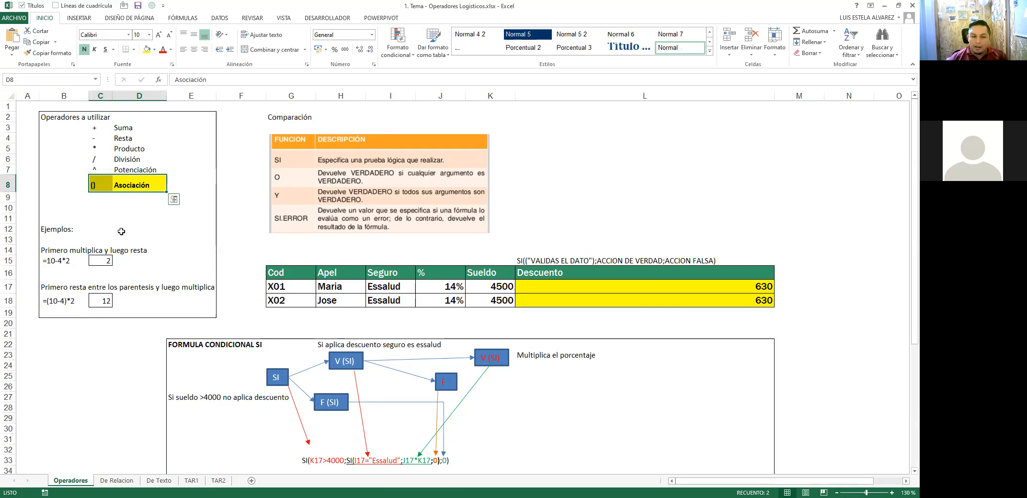
click(69, 303)
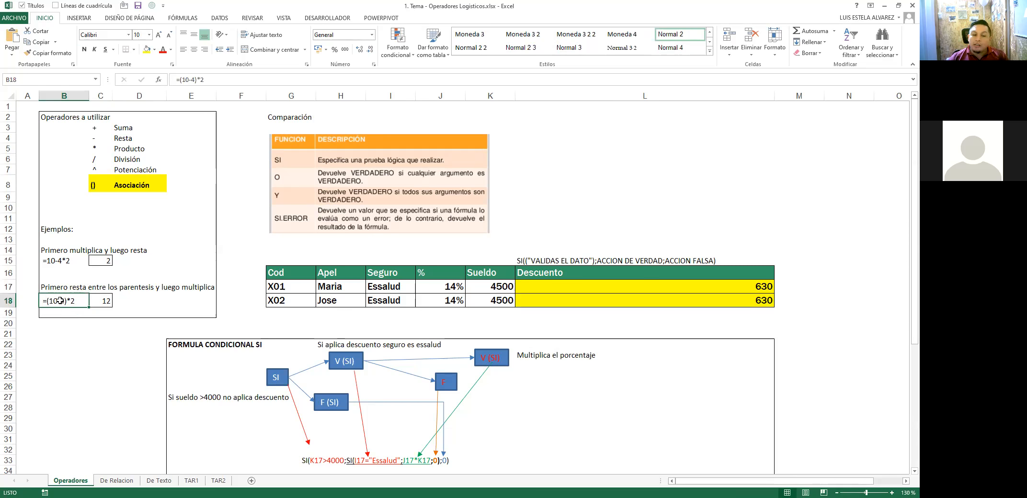
double_click(72, 307)
click(62, 265)
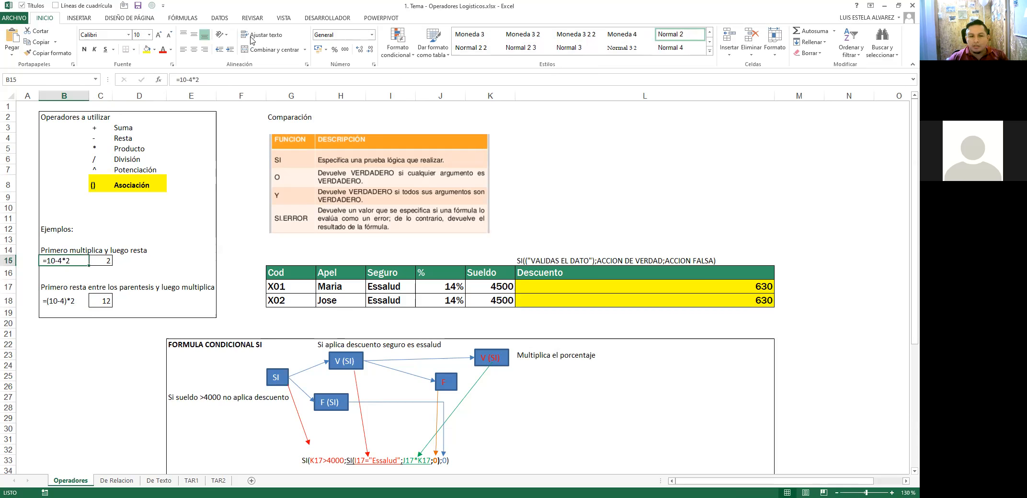
Step: Copy L17's SI formula text without =+ into L19 and make it white
click(554, 289)
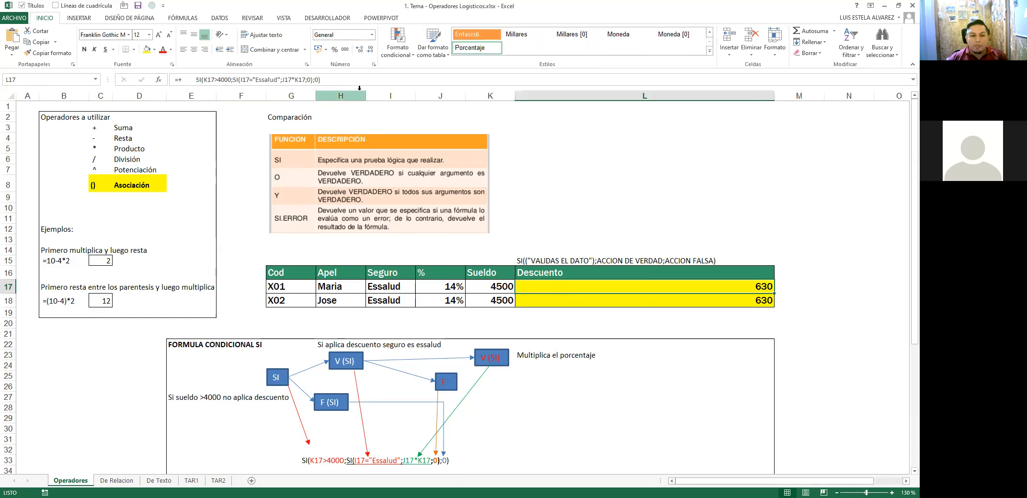
click(334, 80)
key(Escape)
key(F2)
key(shift+Home)
key(ctrl+shift+Right)
key(ctrl+x)
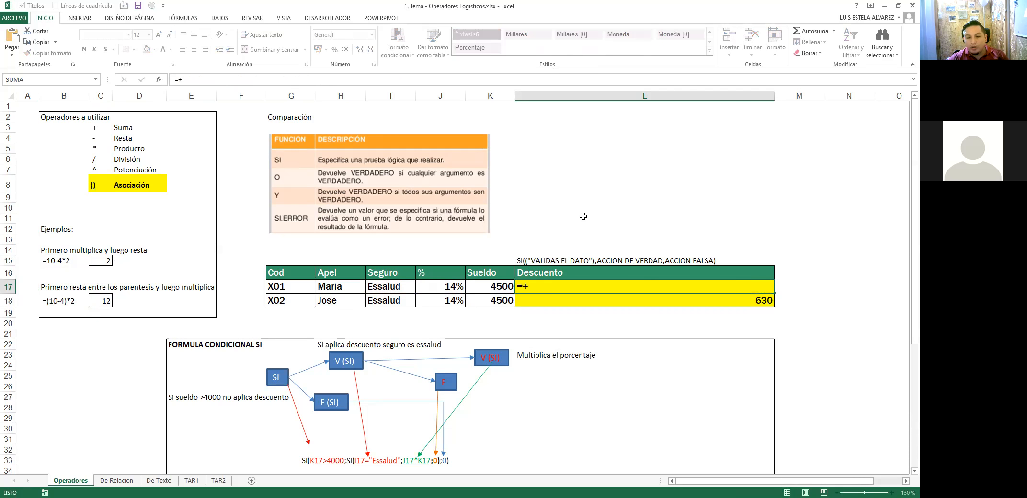
key(Escape)
key(Down)
key(Down)
key(F2)
key(ctrl+v)
key(ctrl+Return)
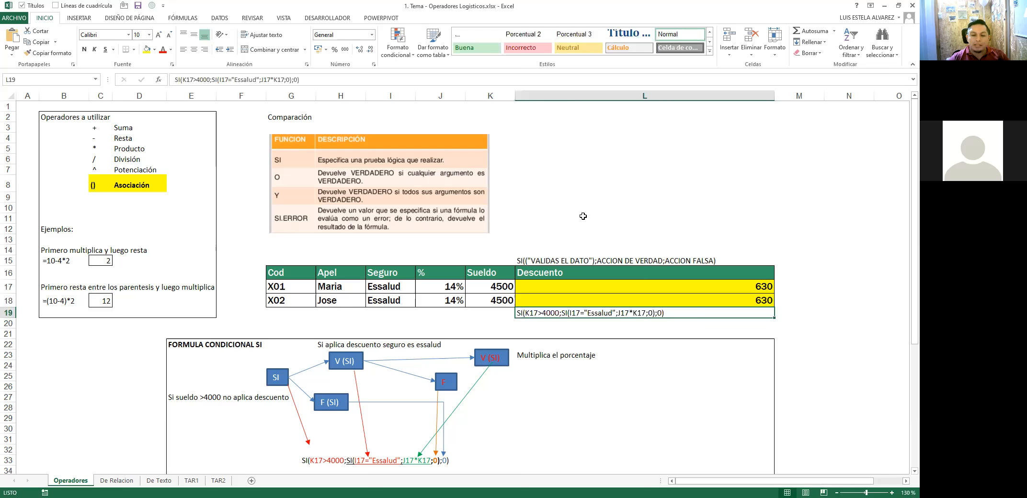
click(171, 49)
click(165, 85)
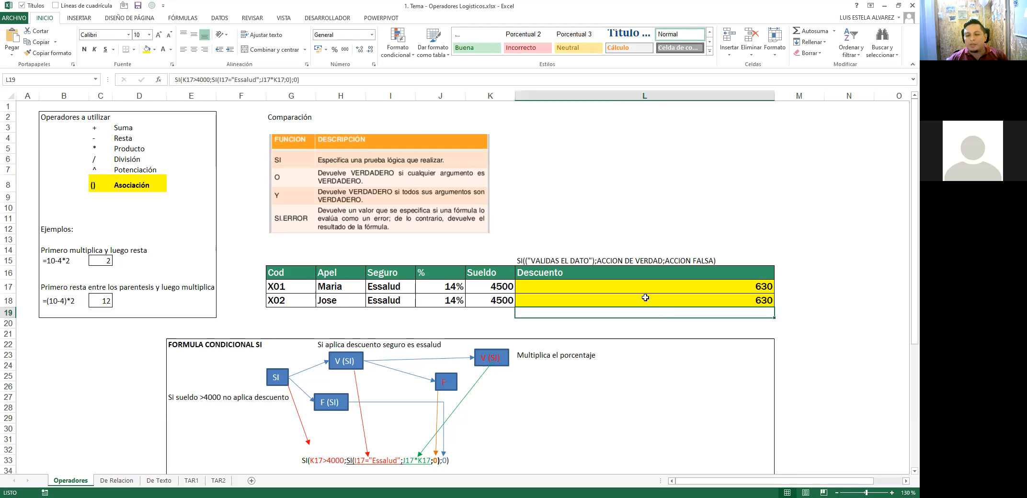
Step: Clear the Descuento values in L17 and L18
click(644, 297)
click(656, 282)
key(Delete)
key(Down)
key(Delete)
key(Up)
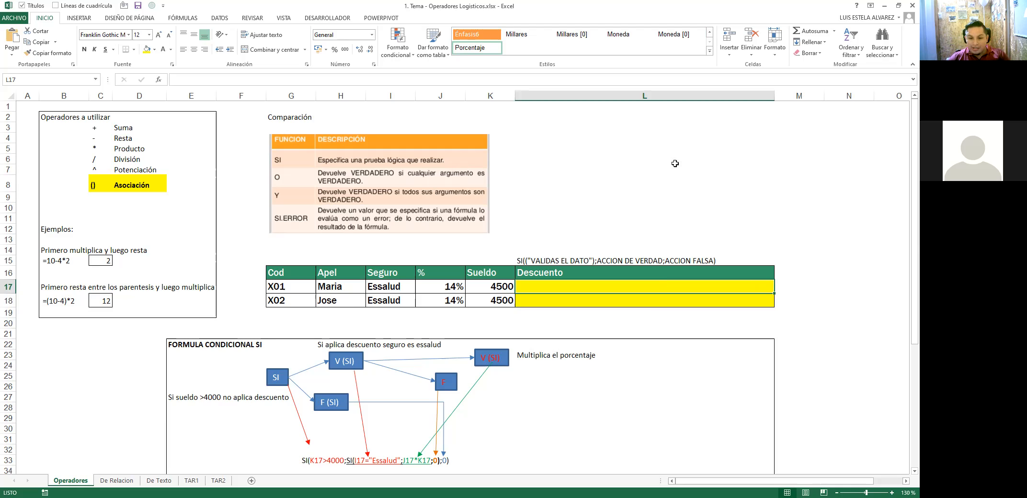
click(849, 149)
scroll(408, 168, right, 4)
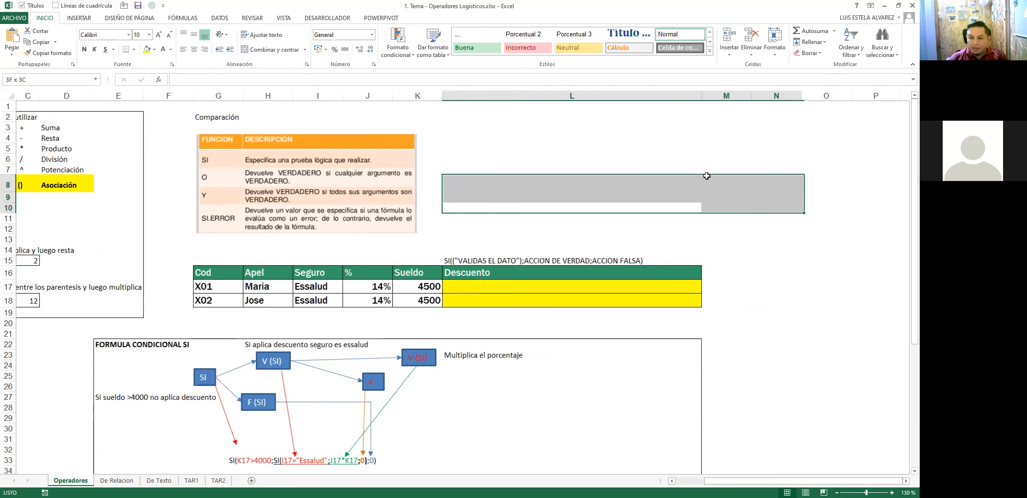
click(500, 160)
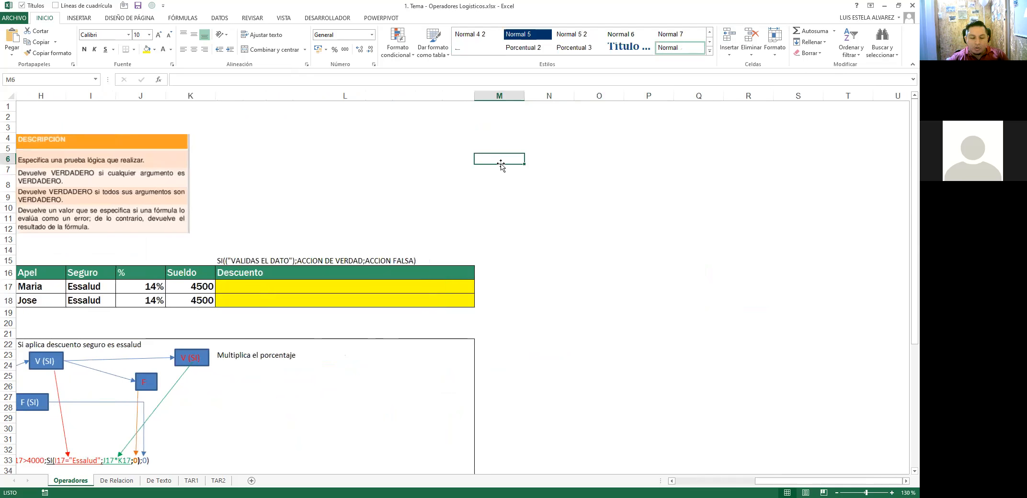
text(entrada)
key(Tab)
text(proceso)
key(Tab)
text(sali)
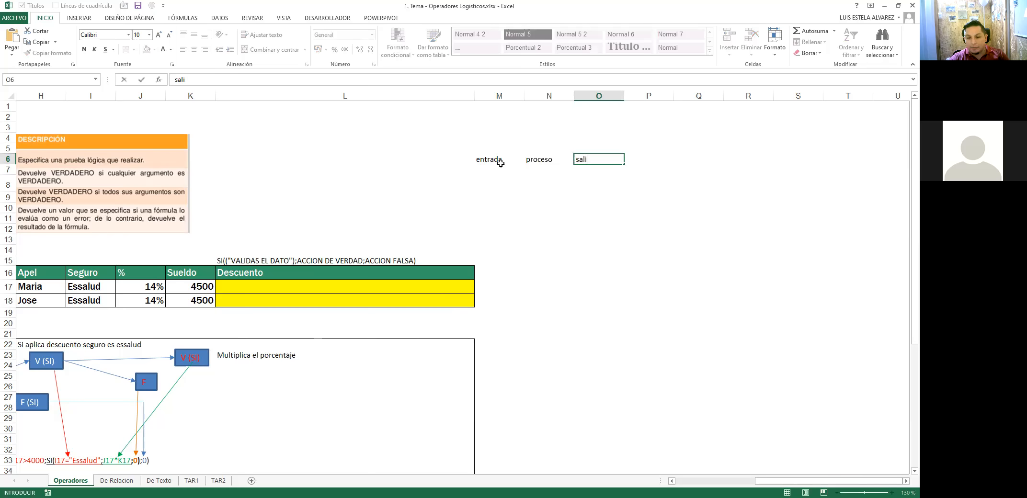
text(da)
click(501, 160)
key(shift+Right)
key(shift+Right)
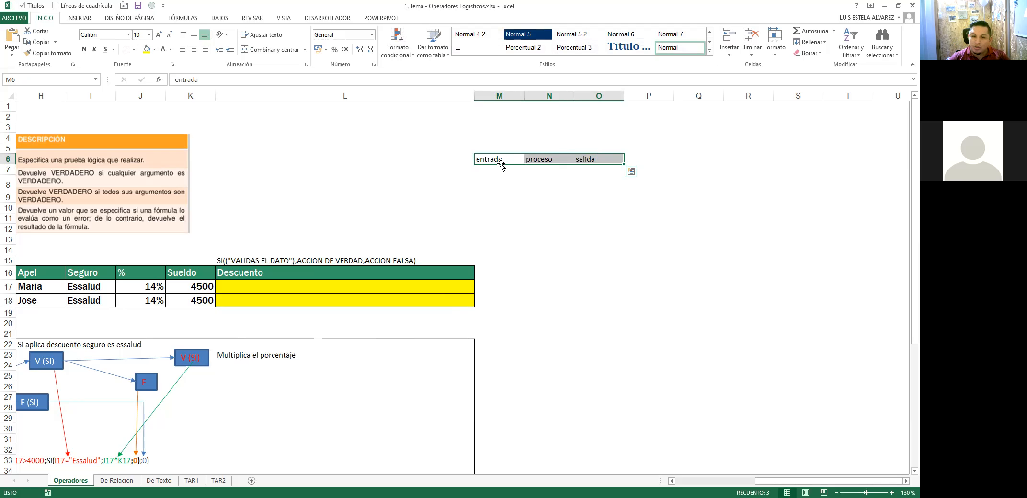
key(Left)
key(Right)
key(Right)
key(Right)
key(Left)
key(Left)
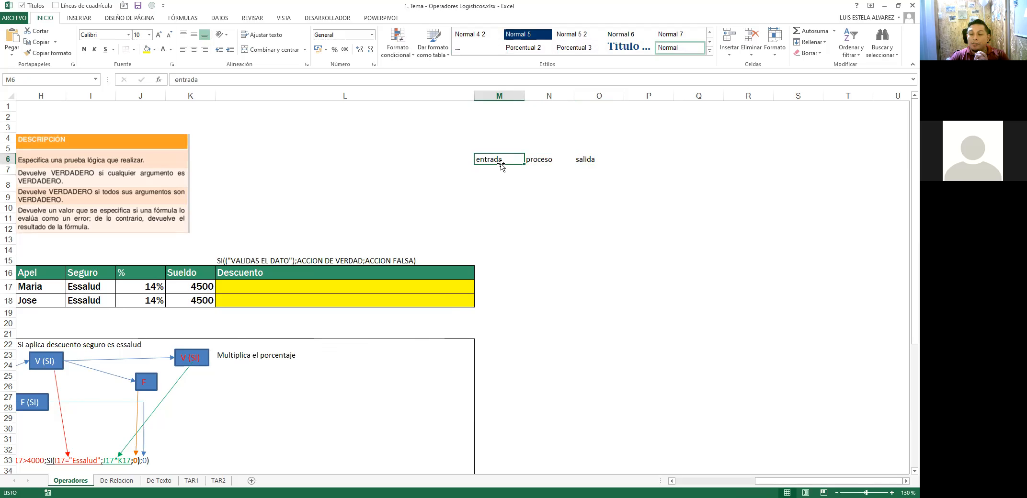
key(Right)
key(Right)
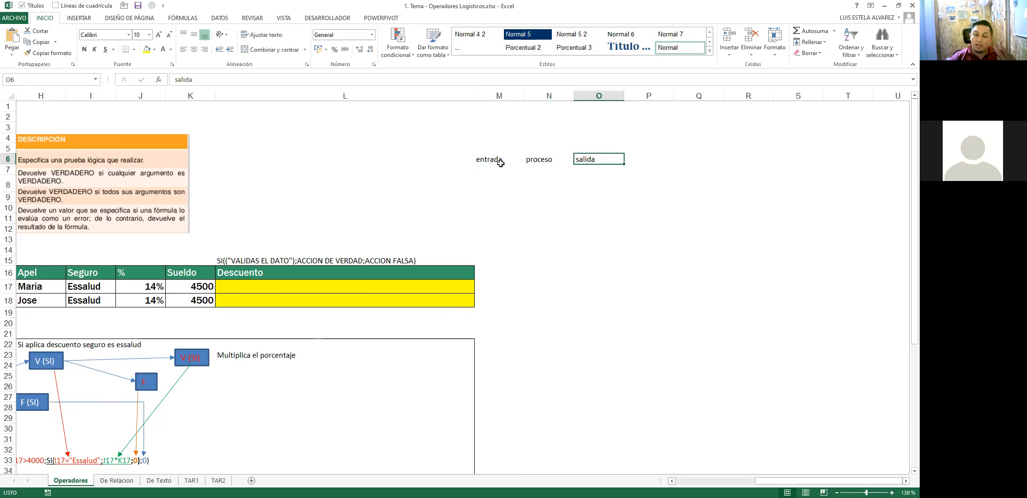
key(shift+Left)
key(shift+Left)
key(Delete)
key(ctrl+Home)
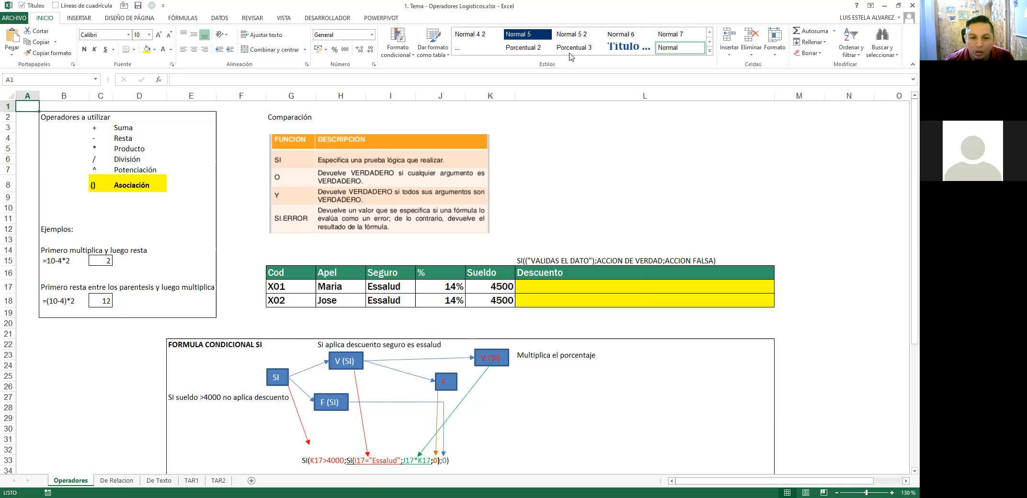
key(alt+Tab)
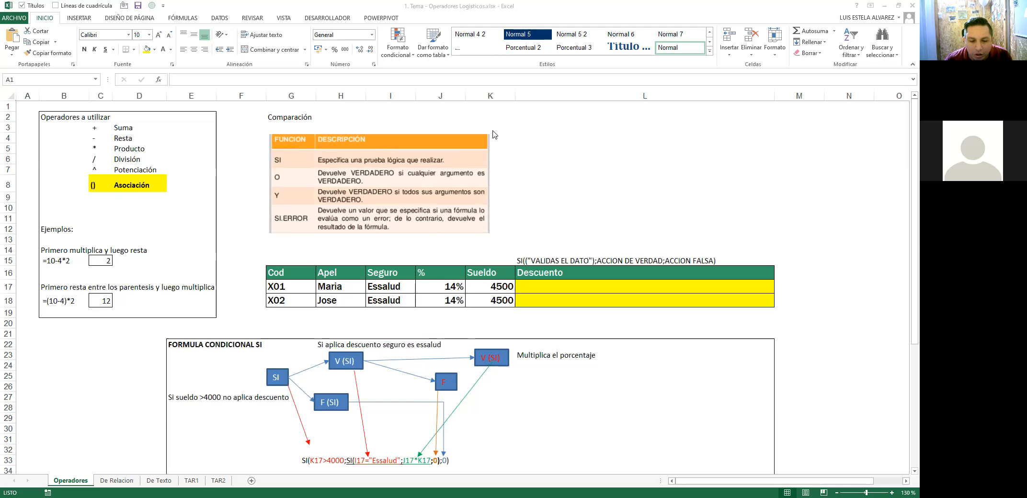
click(512, 148)
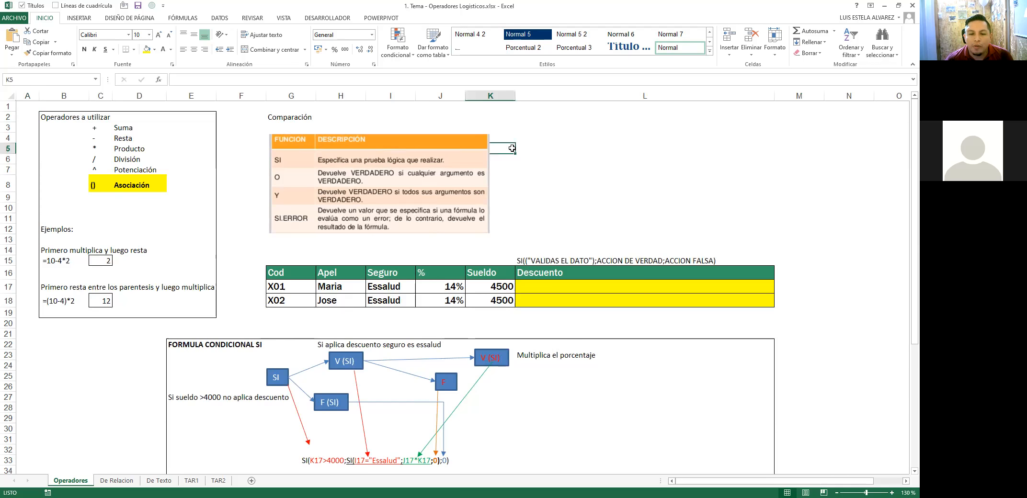
click(593, 167)
click(578, 156)
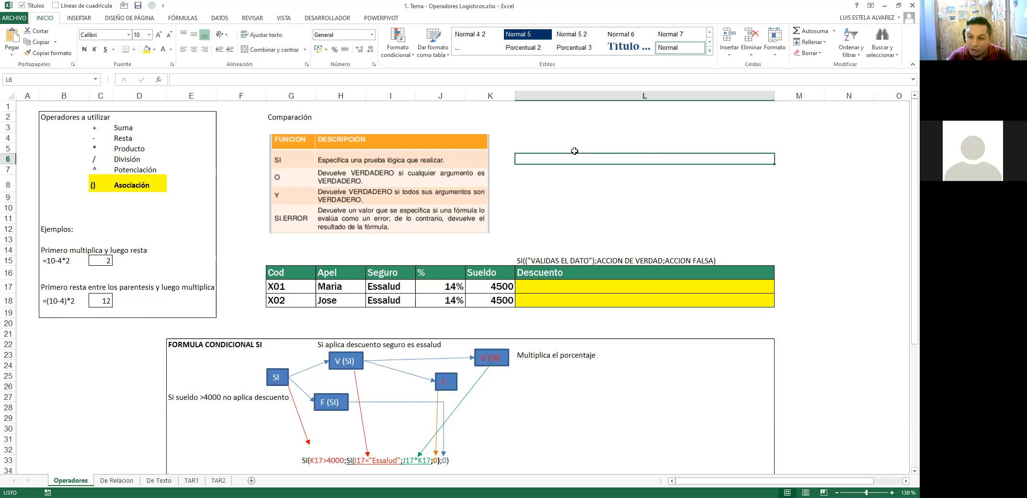
Step: Color the SI syntax note in L15 red
scroll(574, 163, down, 2)
drag(183, 284, 555, 394)
scroll(554, 267, up, 2)
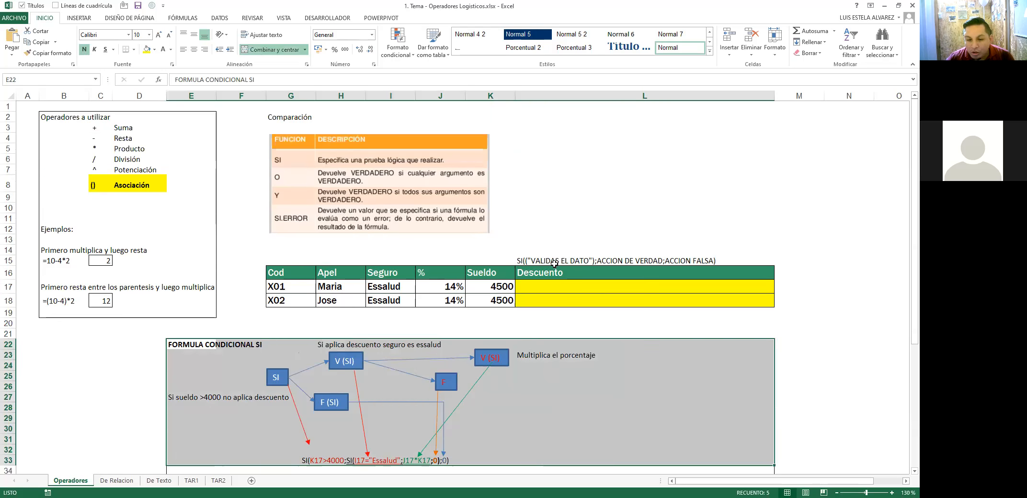
click(522, 258)
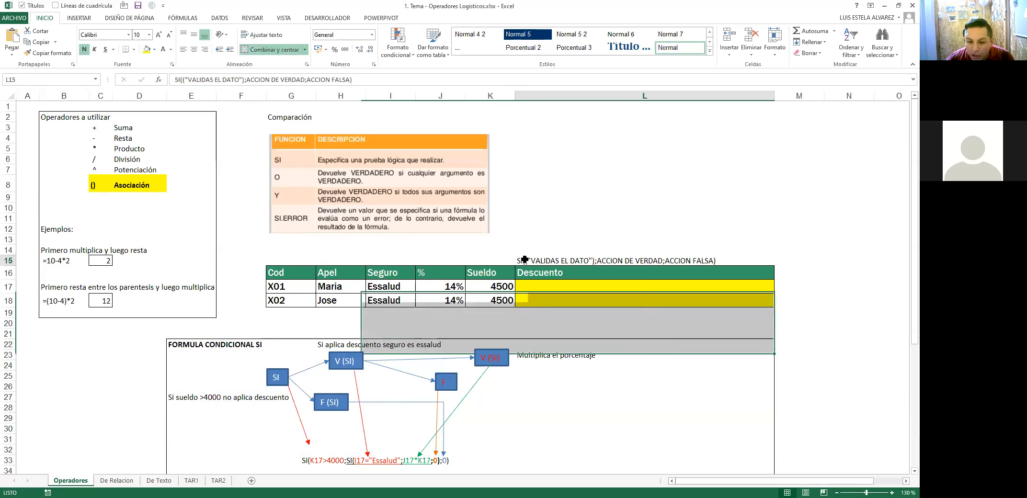
click(170, 50)
click(169, 136)
Step: Highlight parts of the L15 note text in edit mode, ending on the logical test
double_click(524, 261)
drag(524, 261, 603, 264)
drag(723, 261, 470, 260)
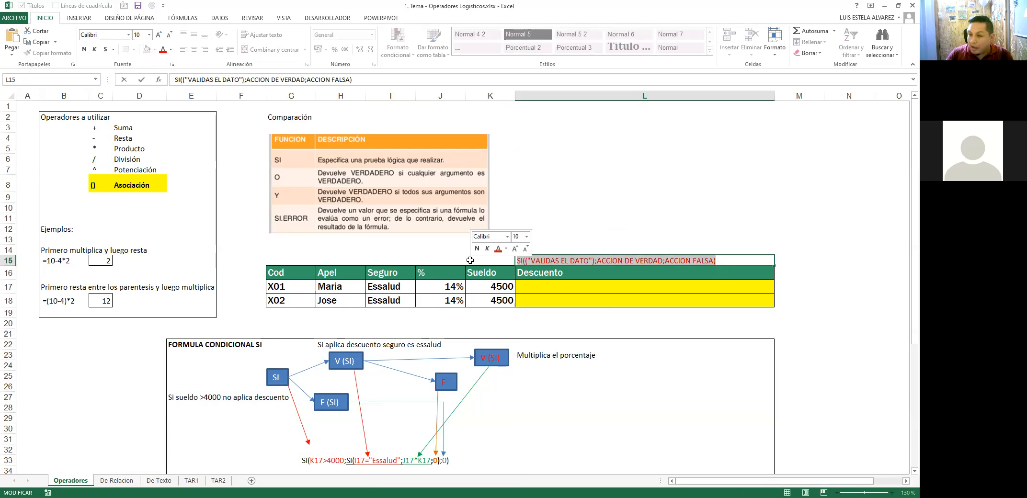
click(526, 262)
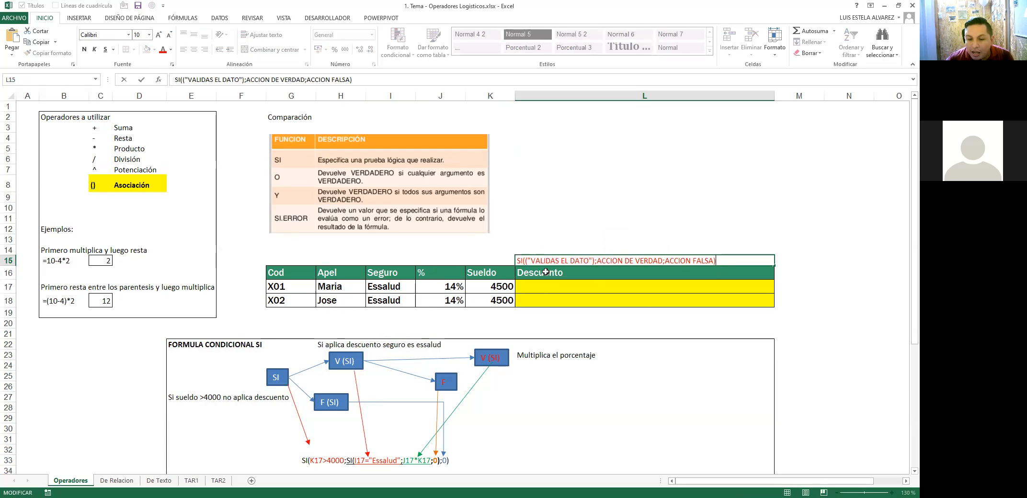
key(Escape)
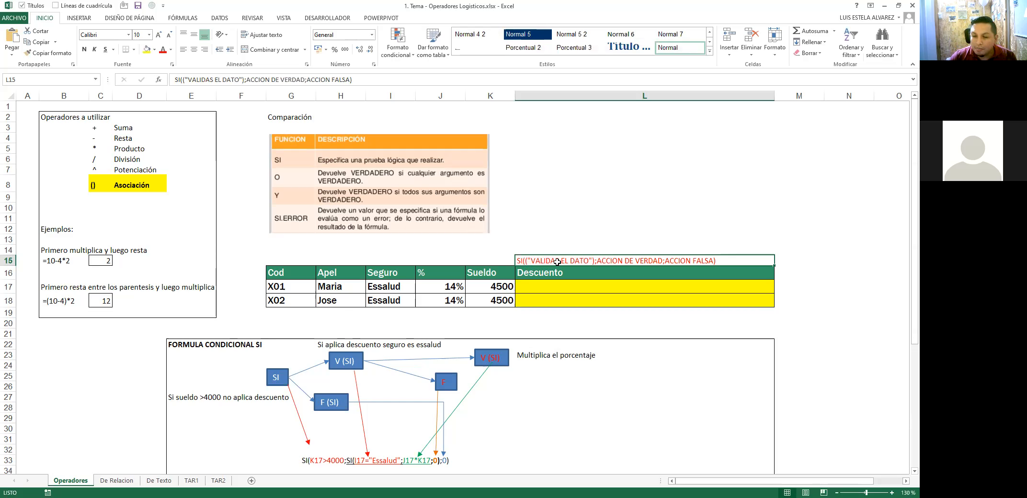
key(F2)
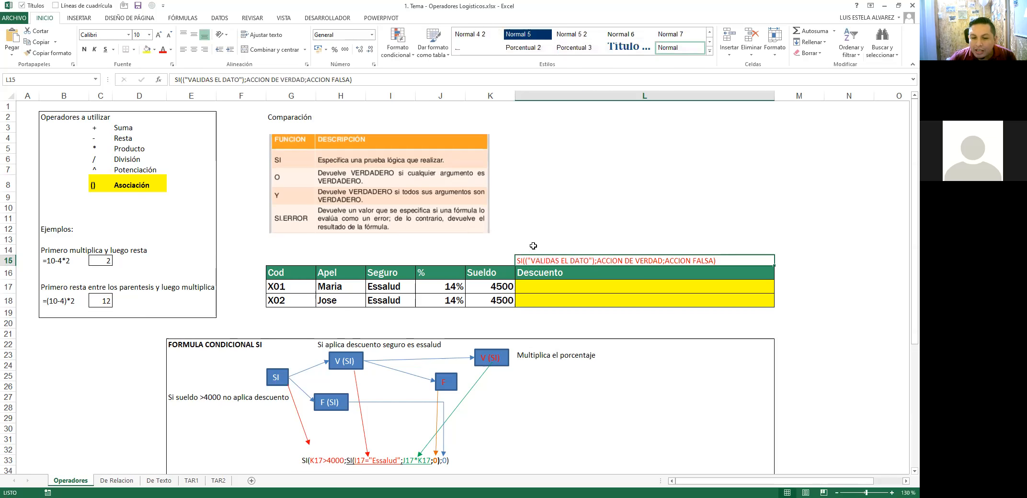
drag(516, 261, 723, 263)
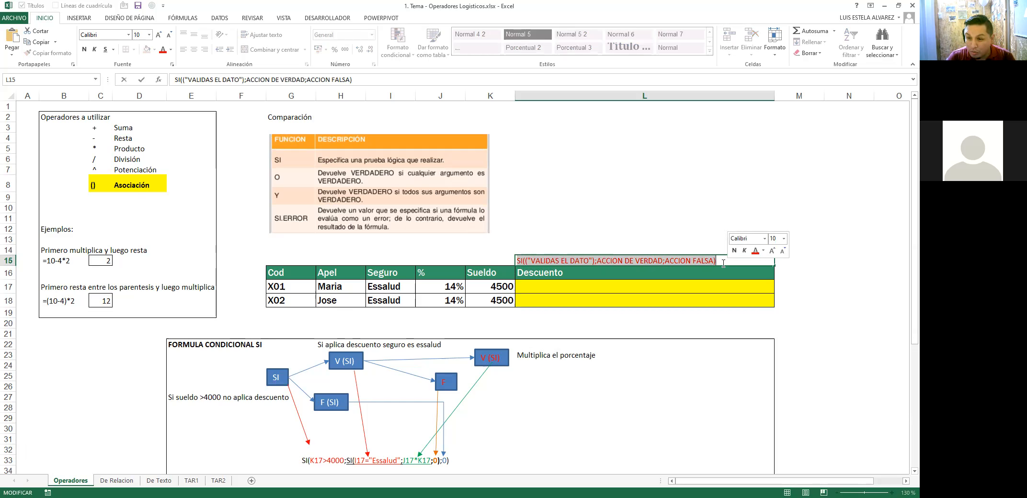
click(723, 263)
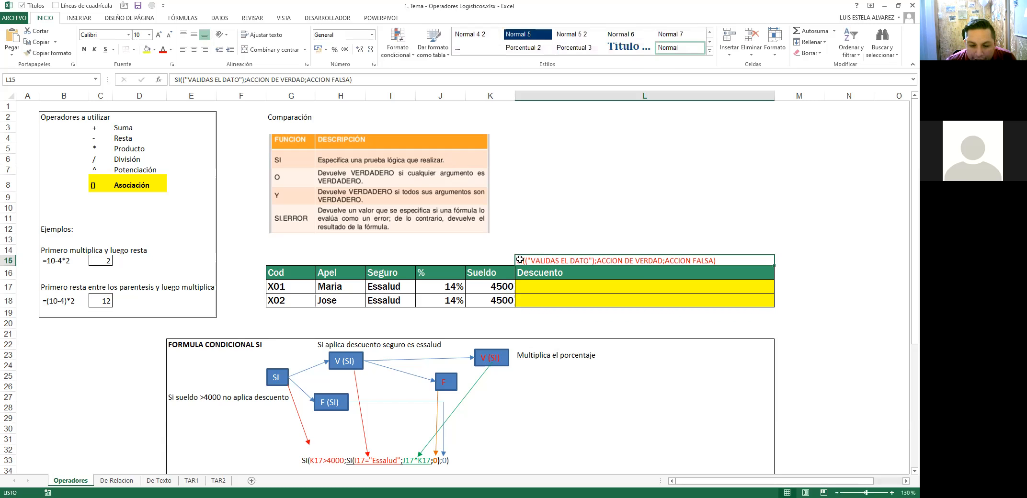
drag(520, 260, 600, 258)
Step: Zoom in on L15 and highlight the SI arguments in turn through ACCION FALSA
drag(652, 253, 716, 261)
key(Escape)
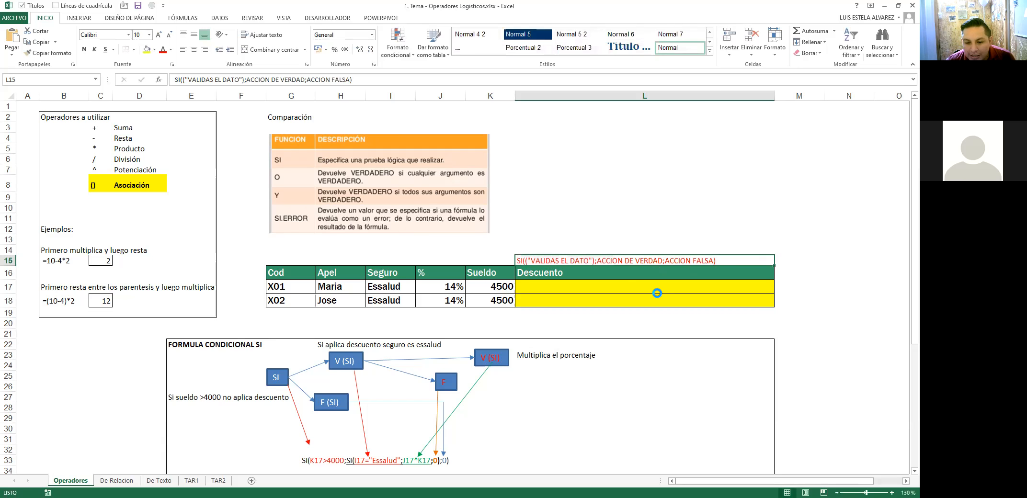
scroll(658, 292, up, 8)
scroll(500, 287, up, 2)
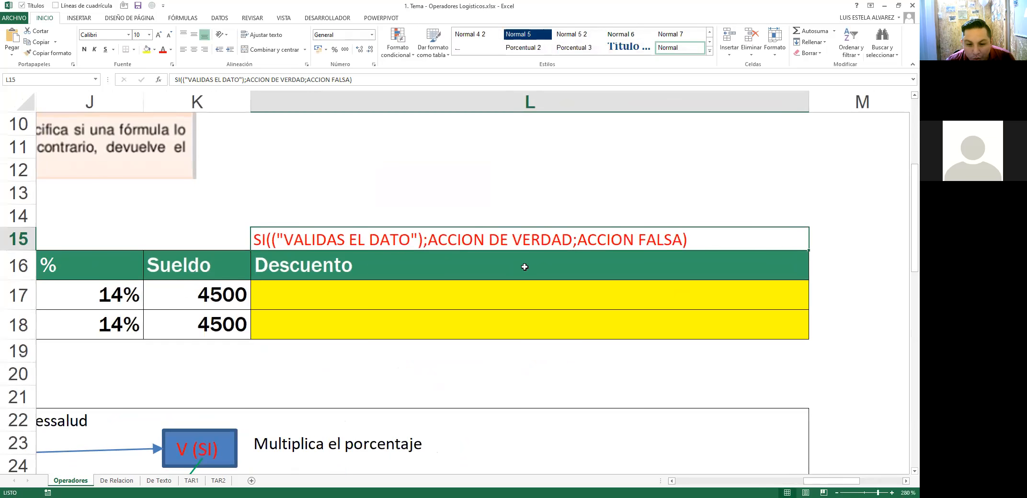
double_click(259, 239)
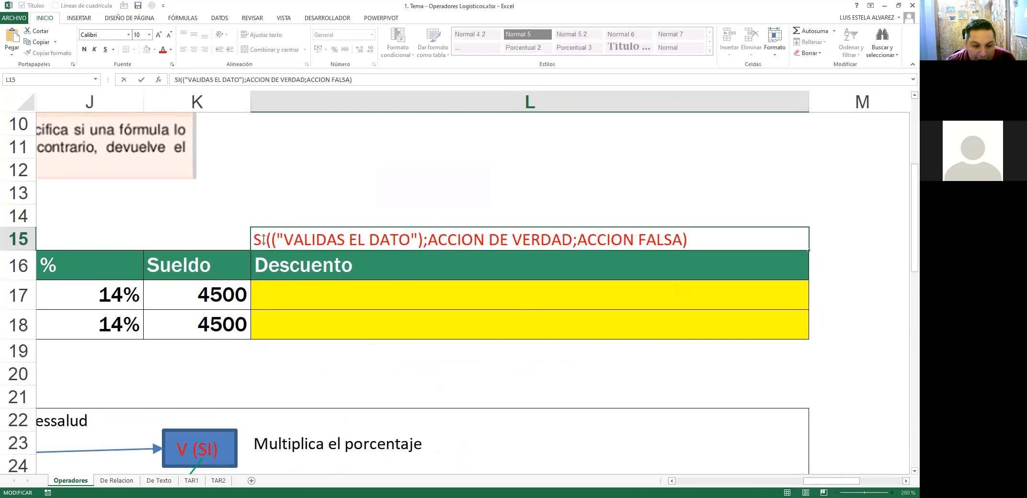
drag(253, 239, 421, 240)
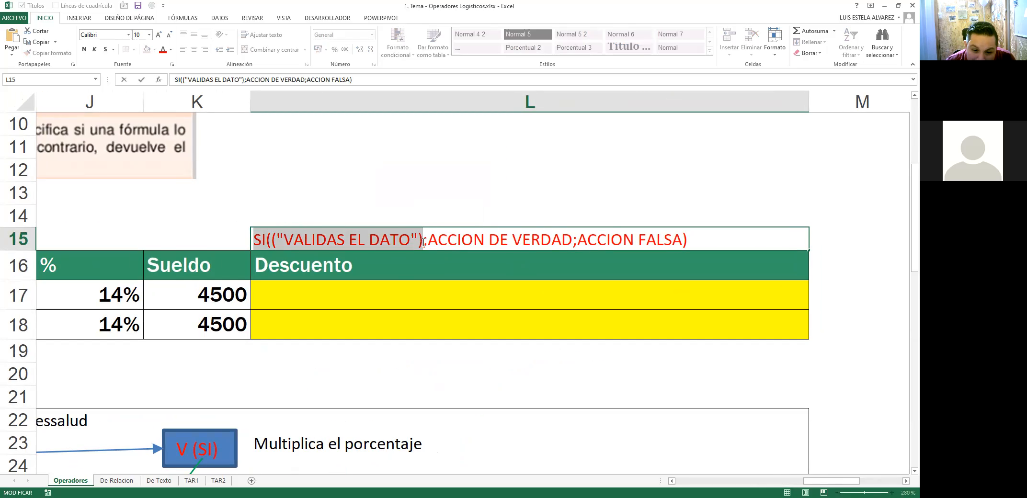
shift+click(428, 246)
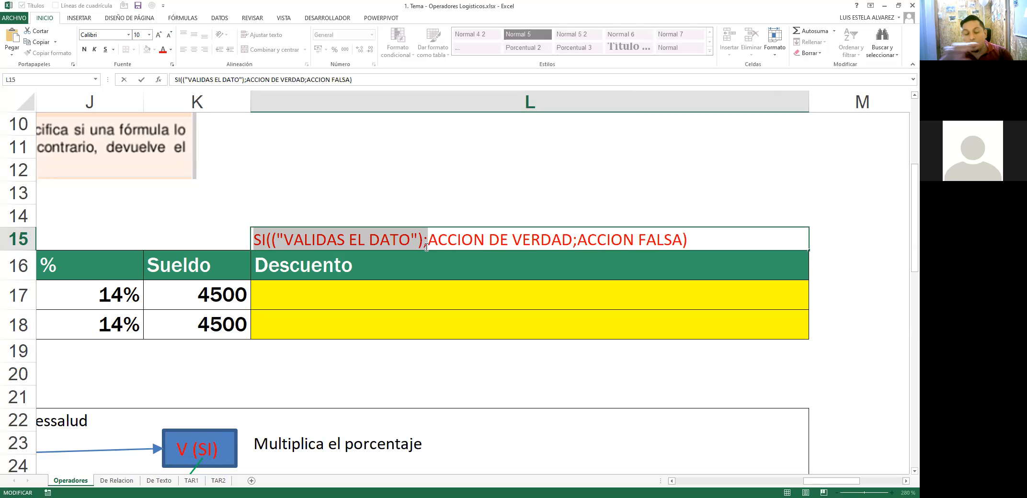
shift+click(572, 245)
key(shift+Right)
key(shift+End)
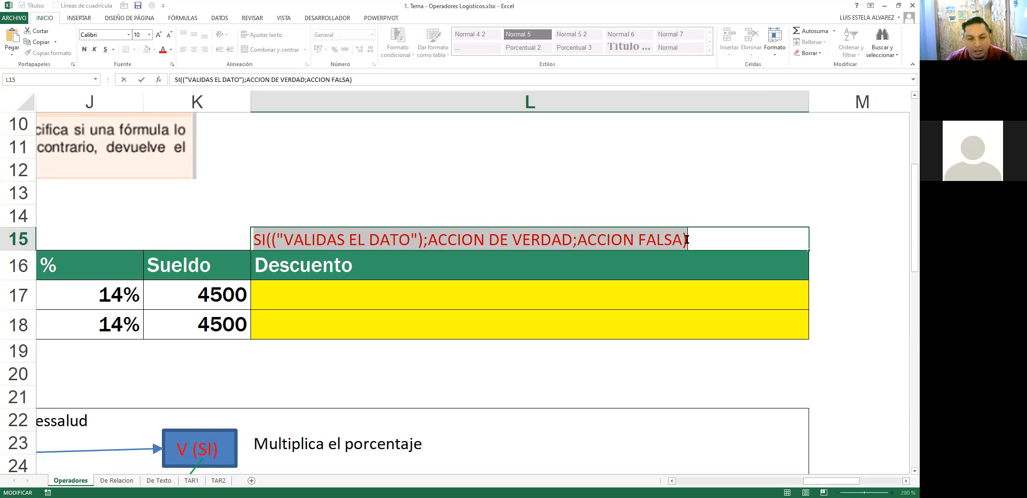
click(256, 239)
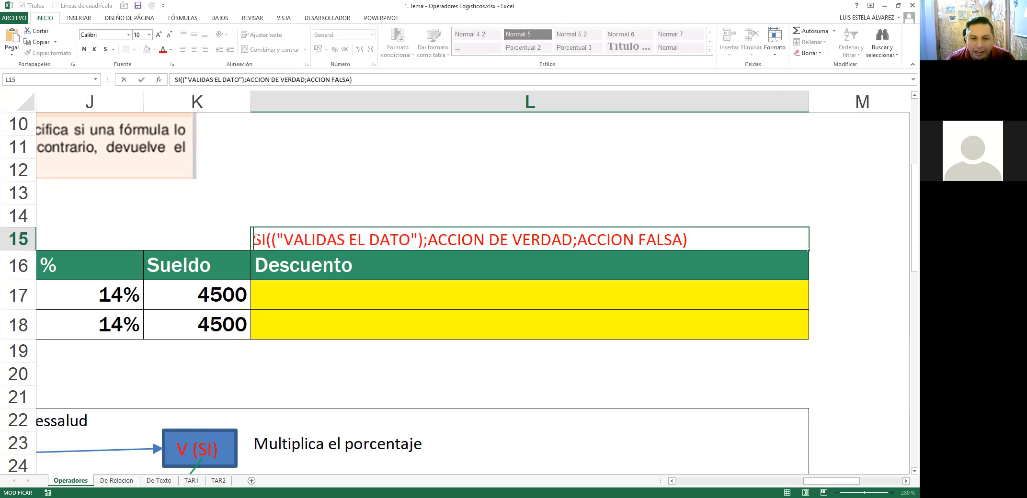
Step: Highlight the syntax again argument by argument, leaving out the closing parenthesis
drag(256, 239, 422, 241)
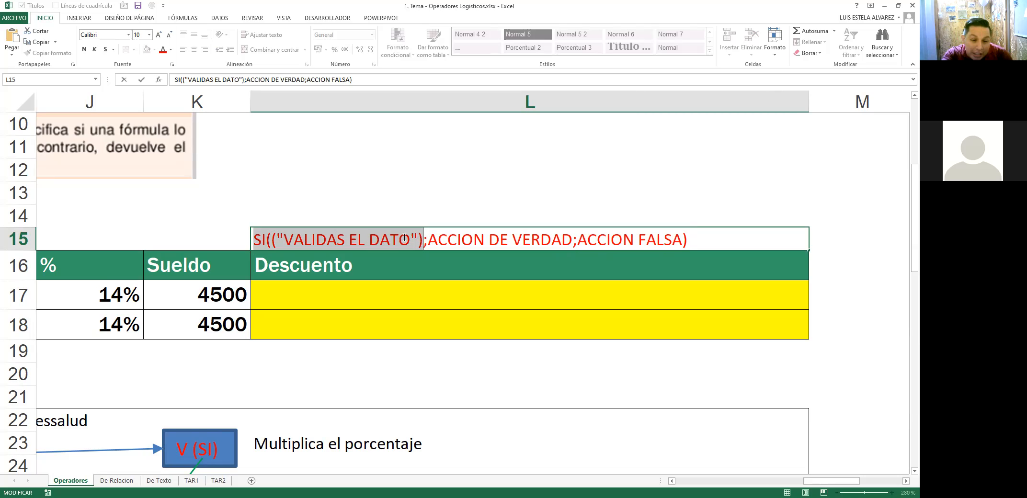
key(shift+Right)
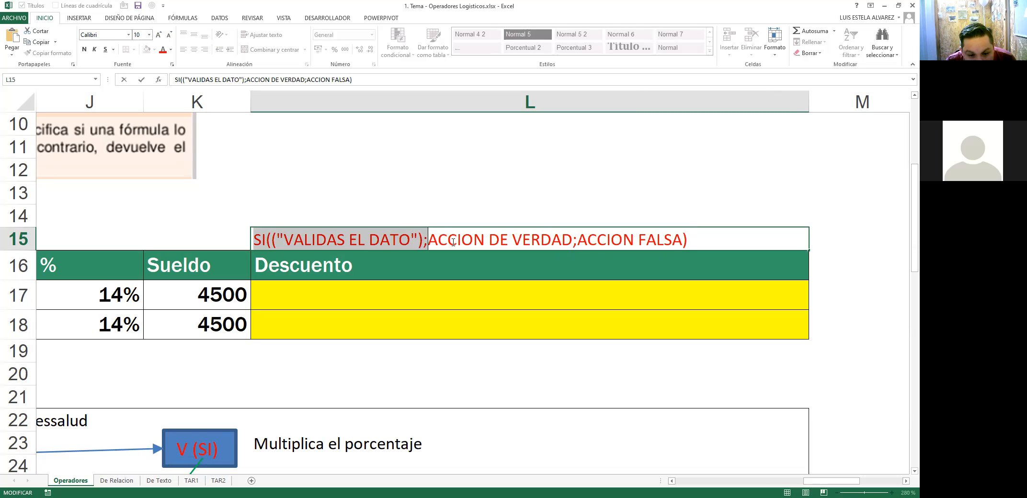
shift+click(578, 238)
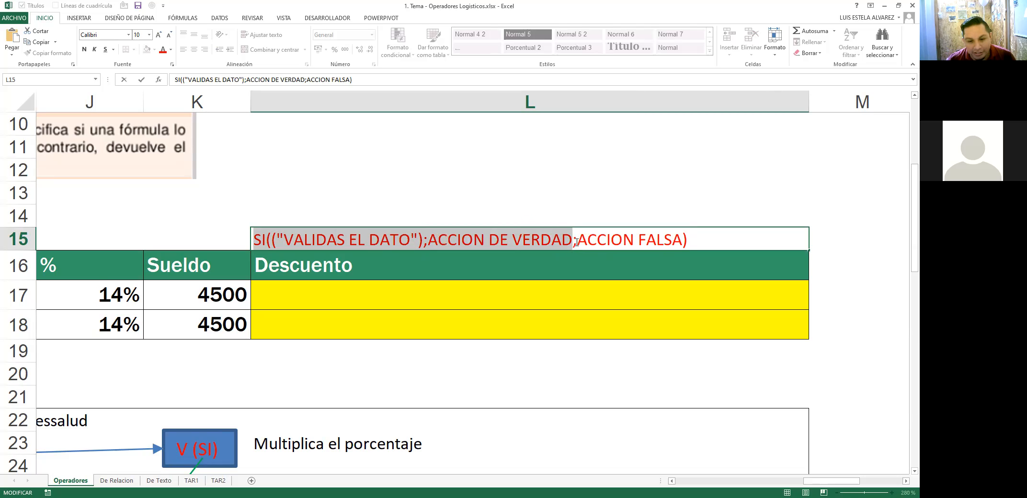
key(shift+End)
key(shift+Left)
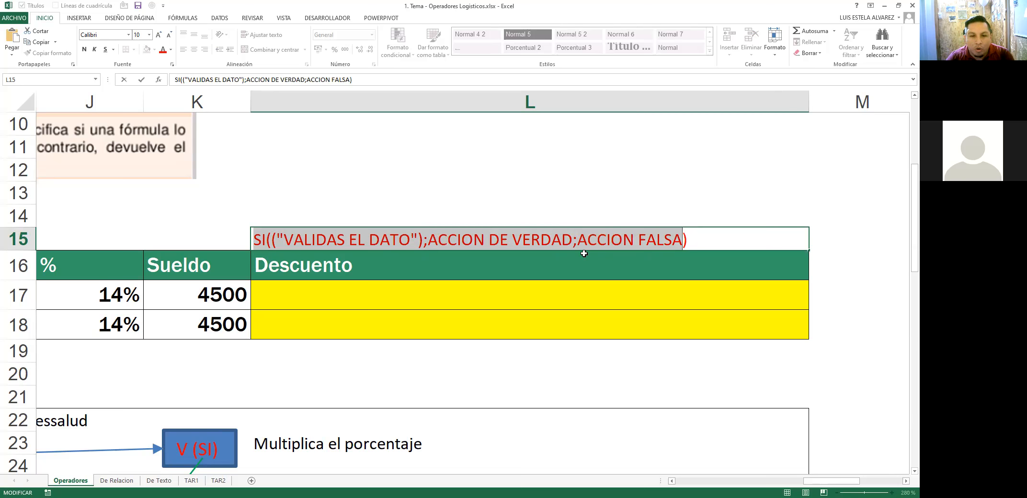
click(261, 241)
drag(252, 242, 683, 241)
Step: Start an =SI formula in Descuento cell L17, then discard it
key(Escape)
scroll(609, 247, down, 8)
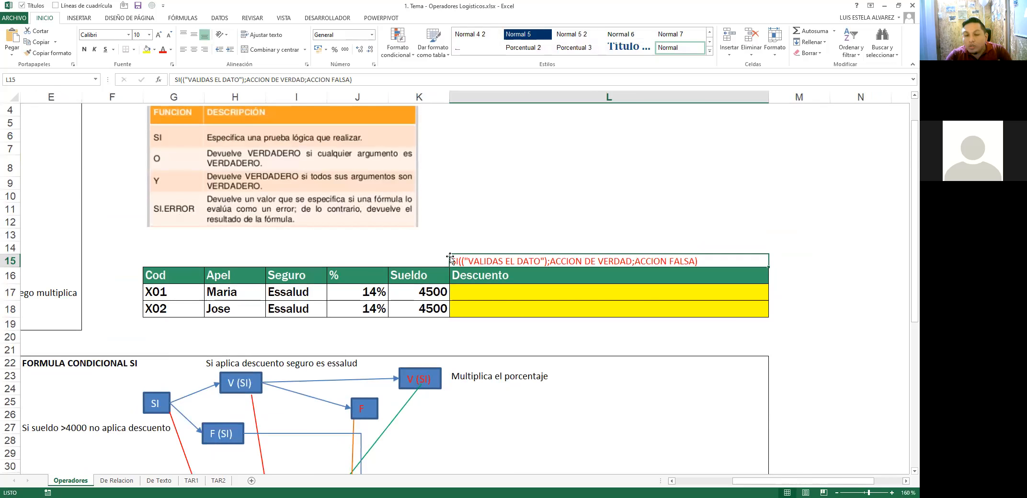
key(F2)
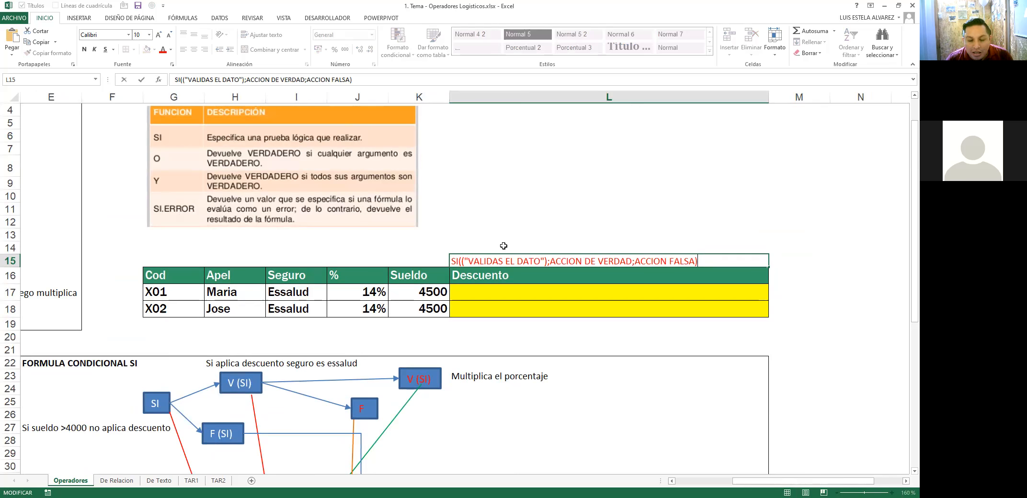
click(486, 289)
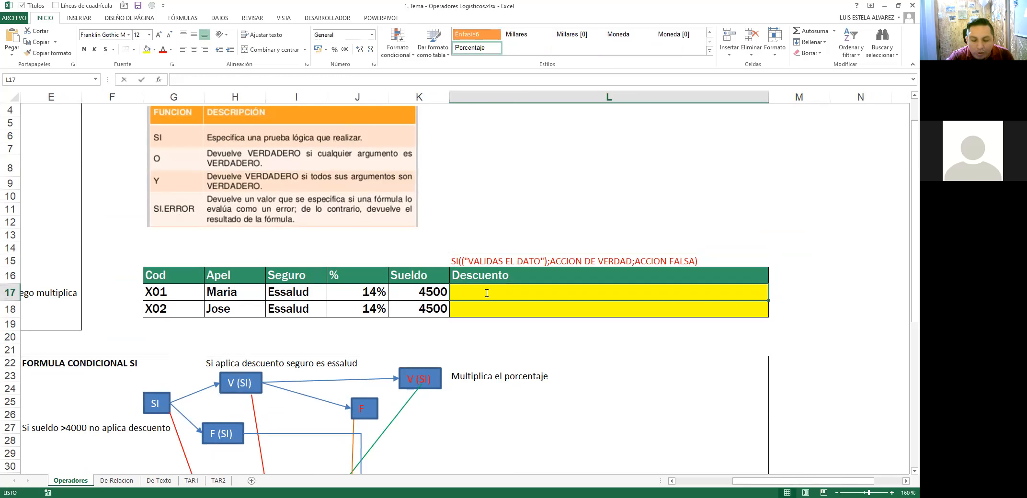
text(=si)
key(Tab)
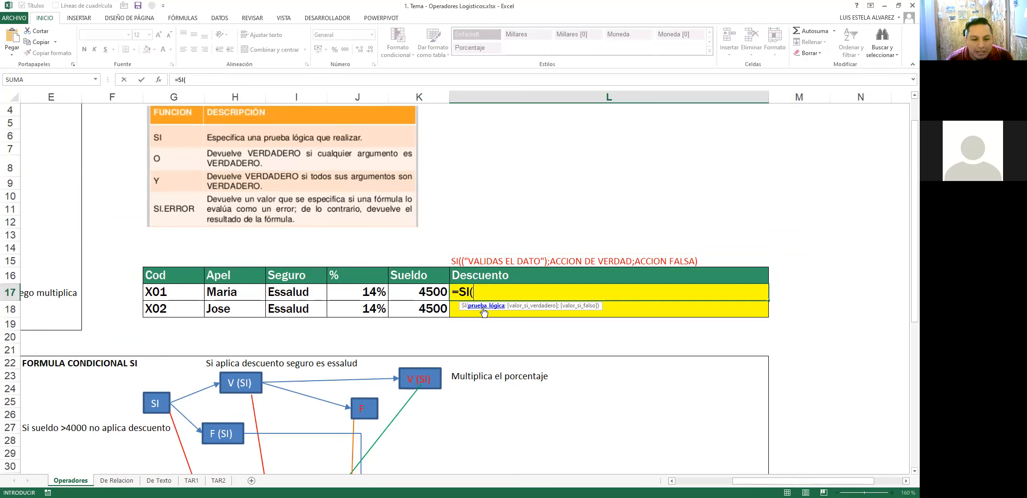
key(Escape)
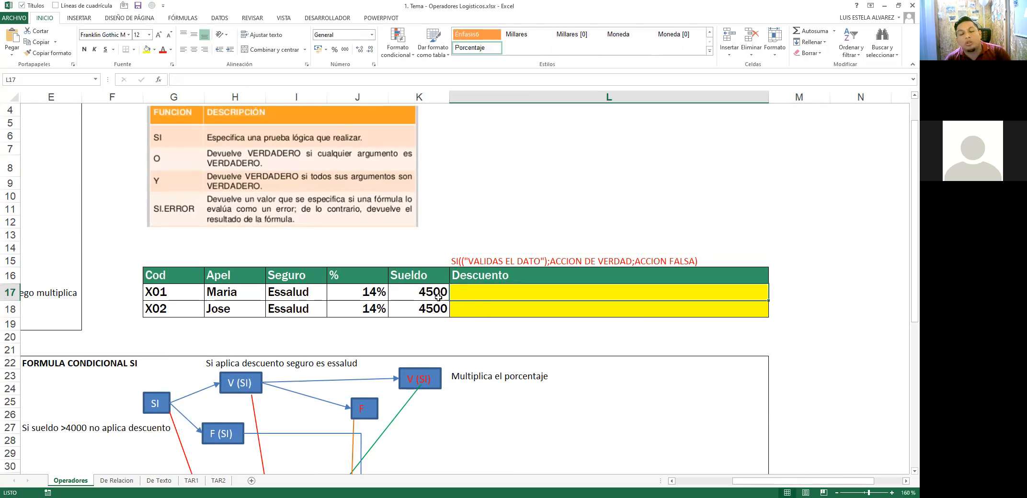
Step: Enter 3500 as X02's Sueldo in K18 and return to edit L17
click(417, 291)
click(434, 312)
text(3500)
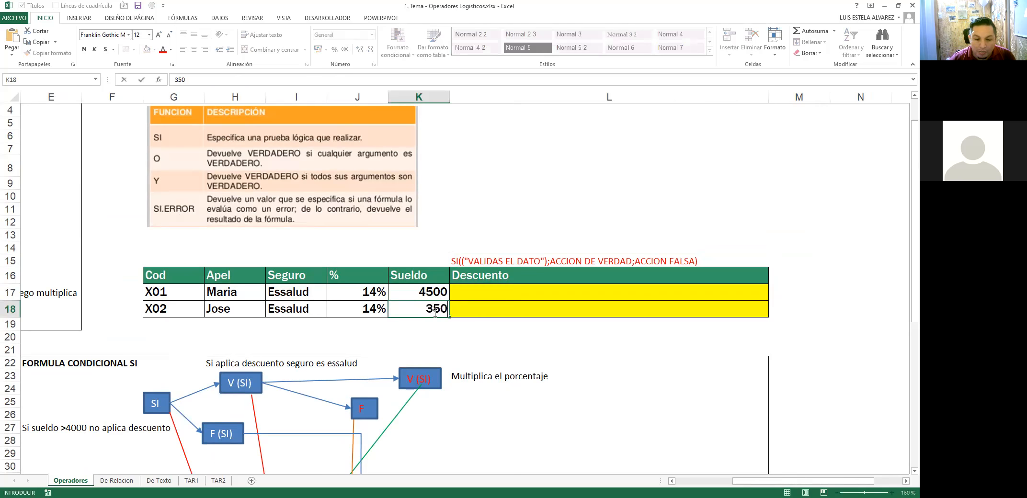
key(Up)
key(Right)
key(F2)
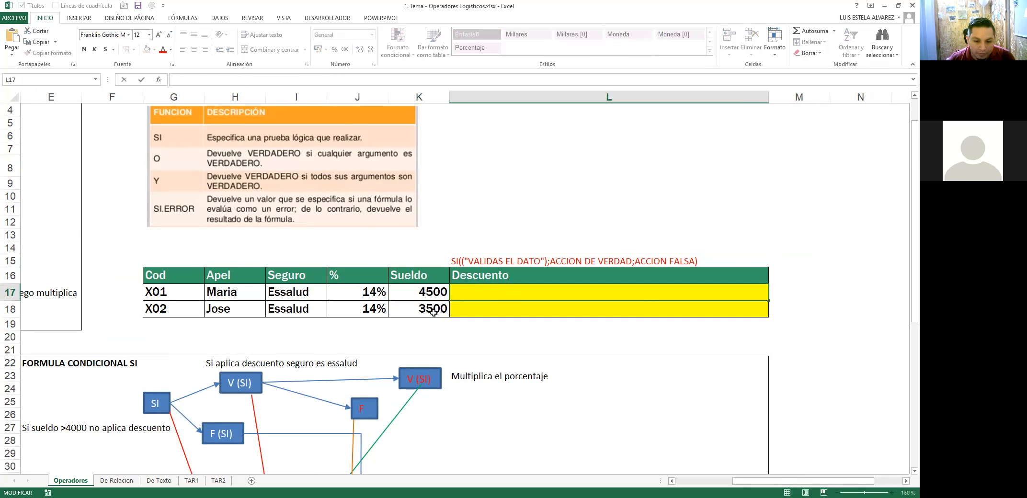
Step: Enter =SI(K17>4000;200;0) in L17, restarting after a mistyped first attempt
text(=)
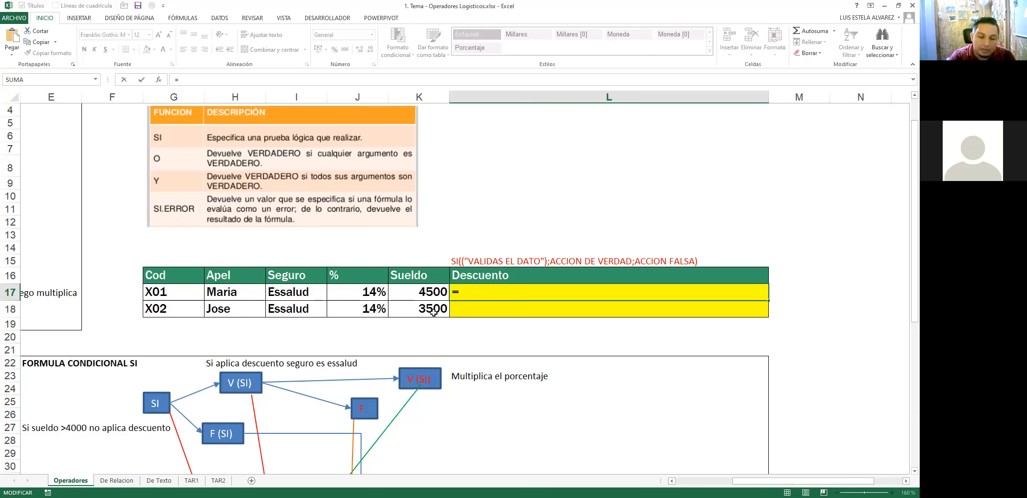
text(SI()
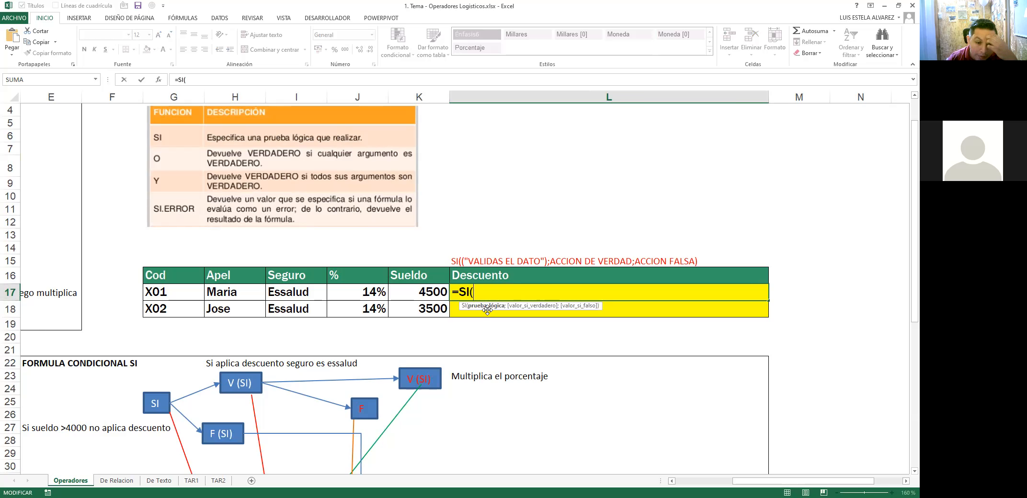
click(422, 289)
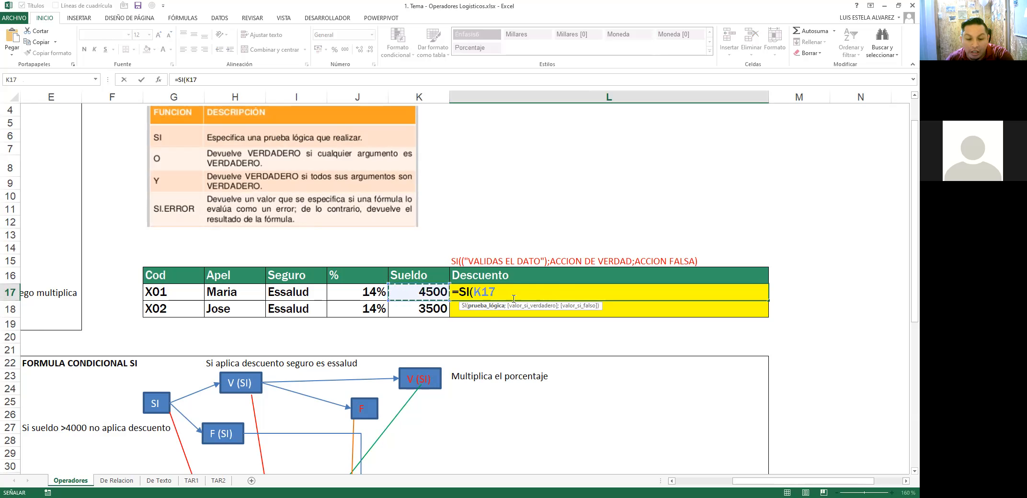
text(>3)
key(BackSpace)
text(4000)
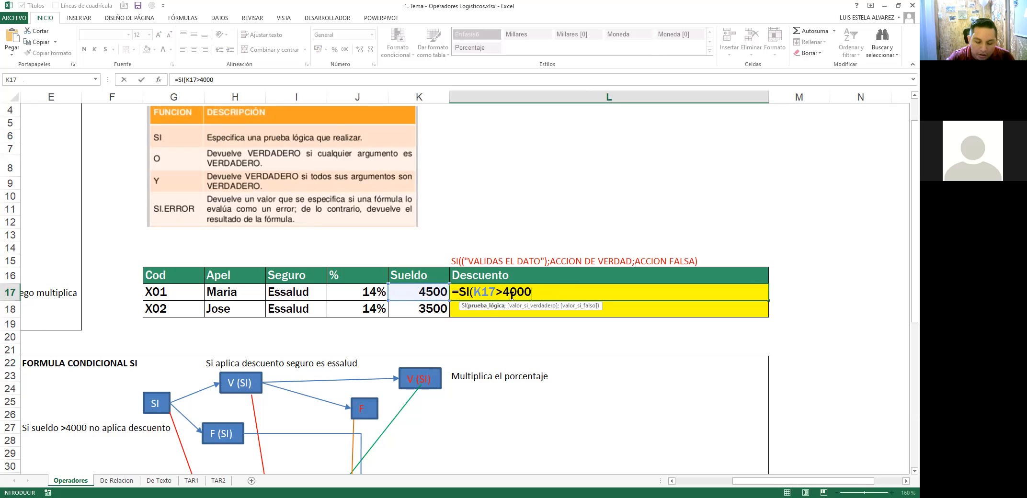
text(;)
key(BackSpace)
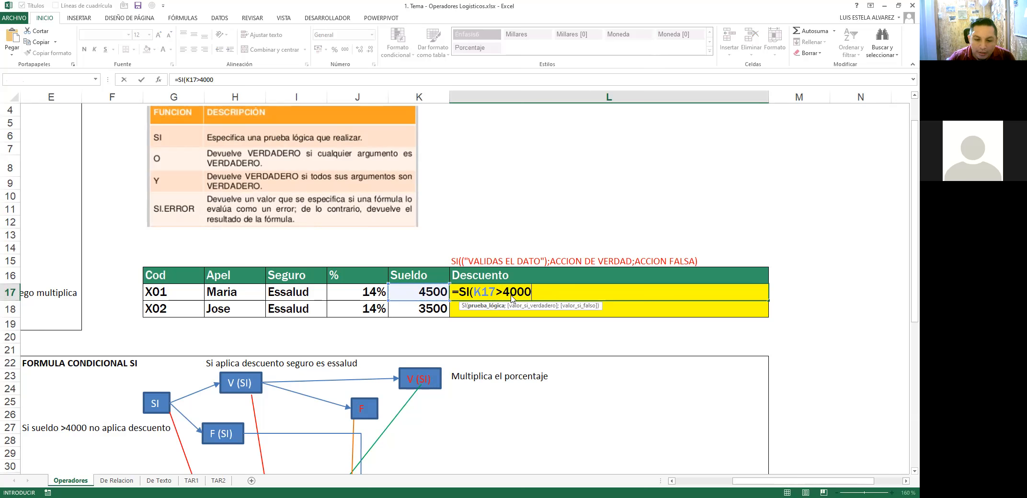
key(Escape)
text(=)
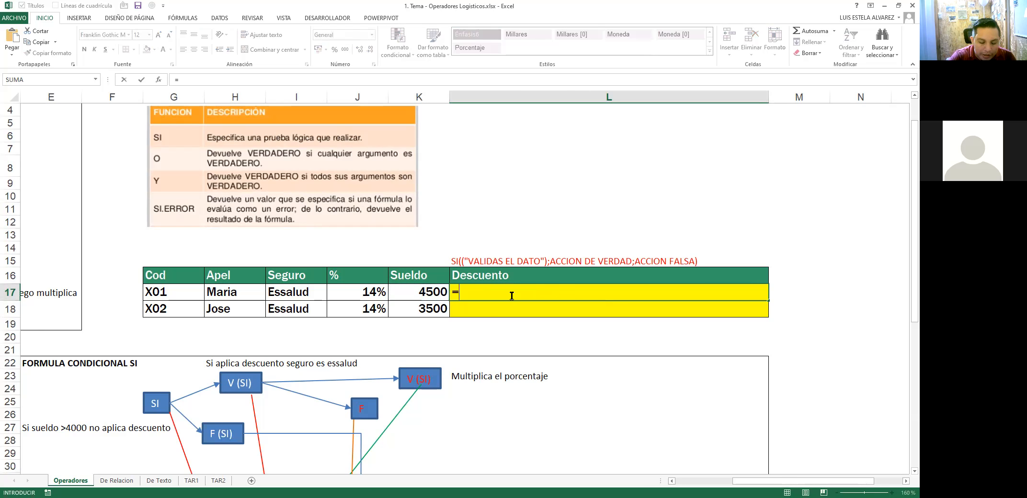
text(SI()
key(Left)
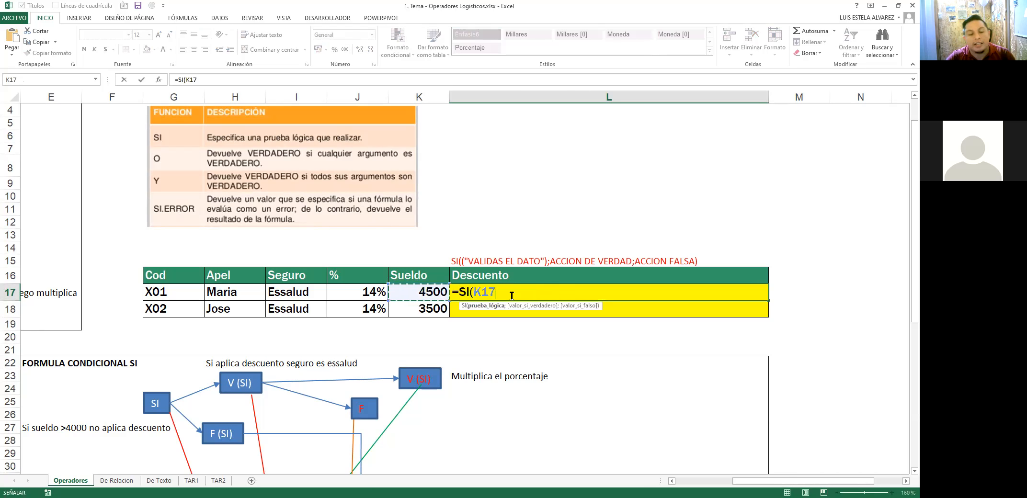
text(>4000)
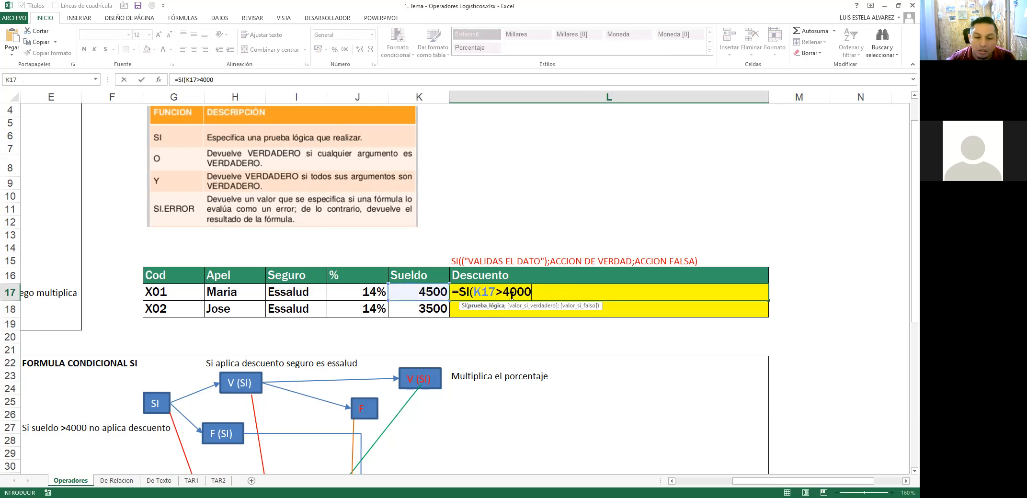
text(;)
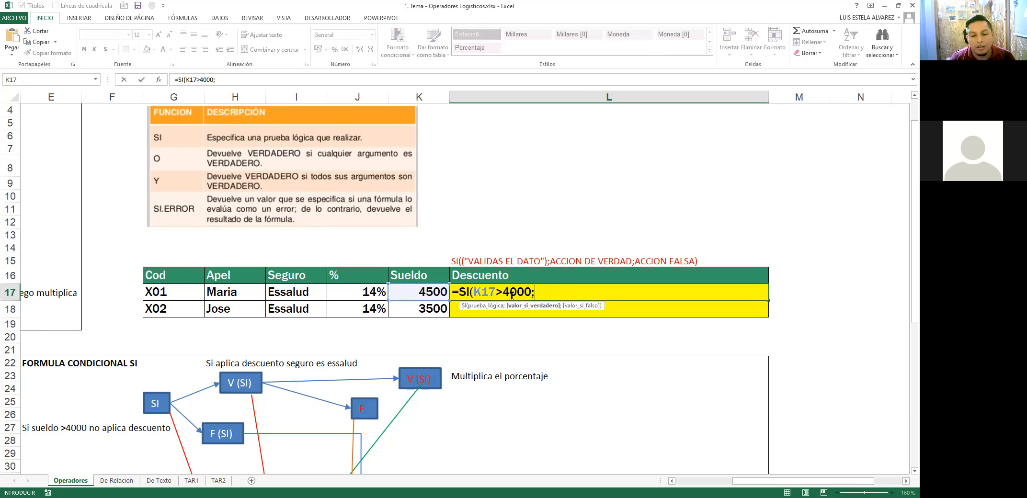
text(2)
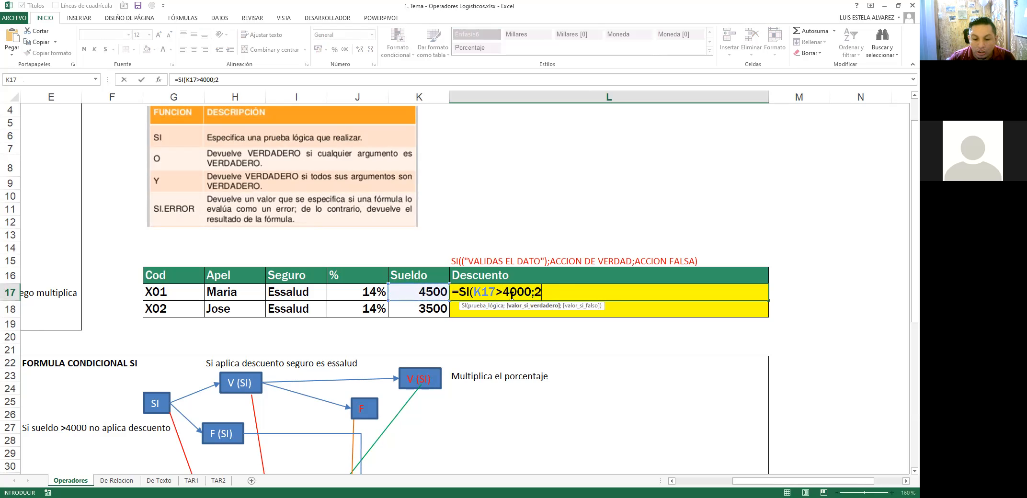
text(00;0)
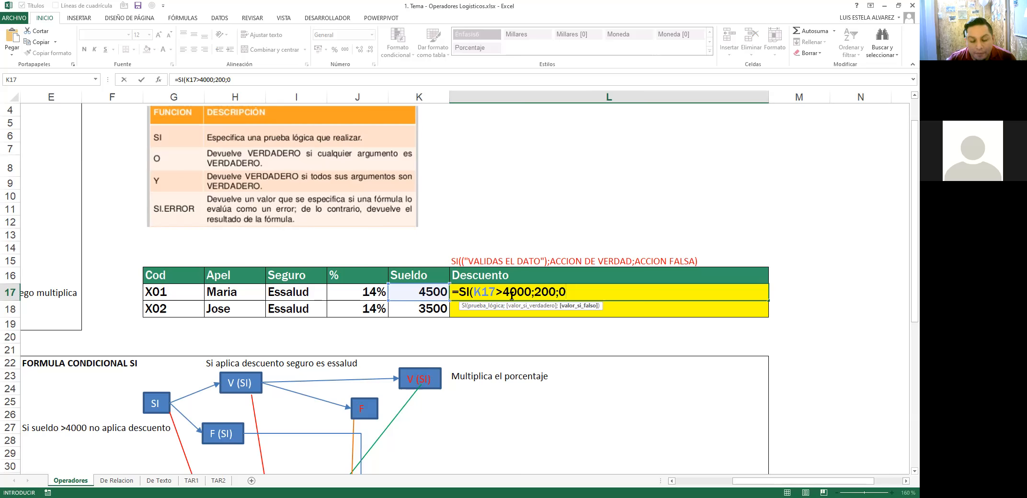
text())
key(Return)
double_click(511, 296)
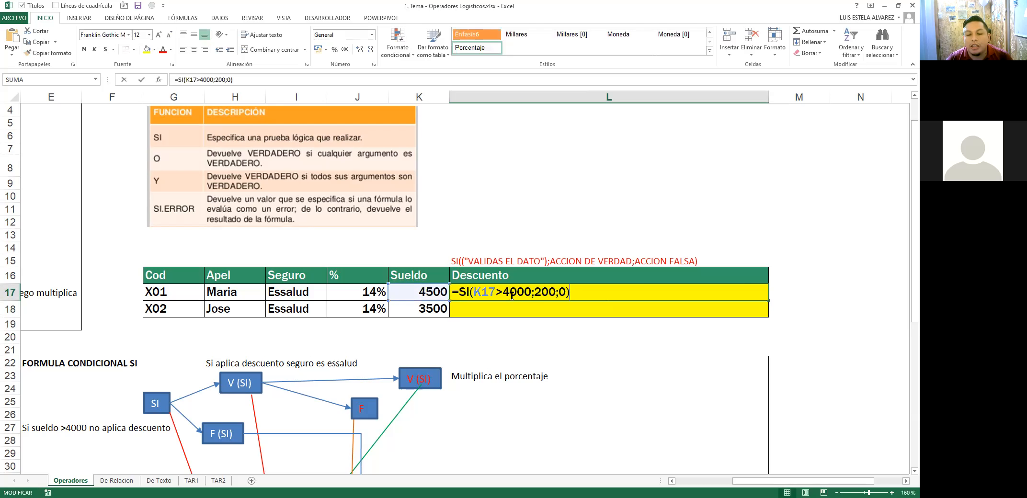
triple_click(512, 296)
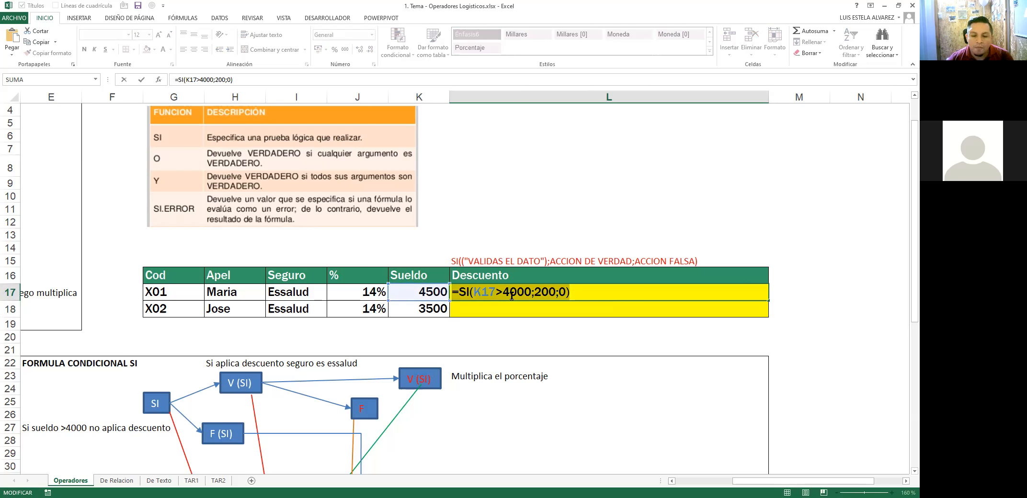
click(512, 296)
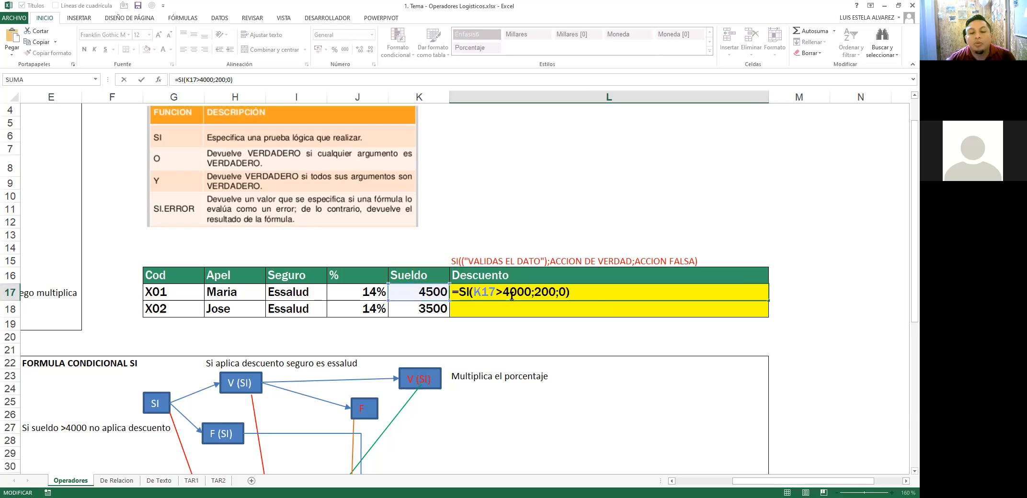
key(Right)
key(Right)
key(Right)
key(Right)
key(Right)
key(Right)
key(Right)
key(Right)
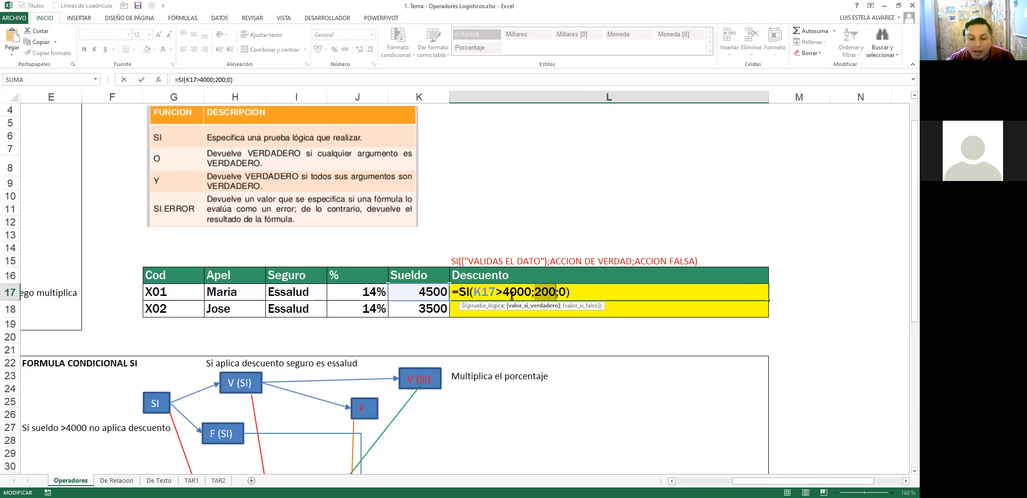
key(Escape)
key(F2)
key(Escape)
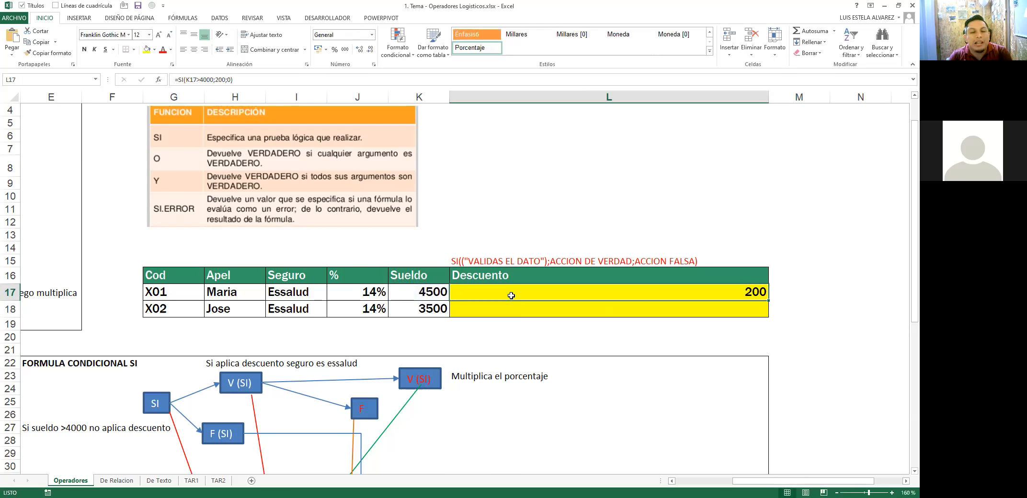
key(F2)
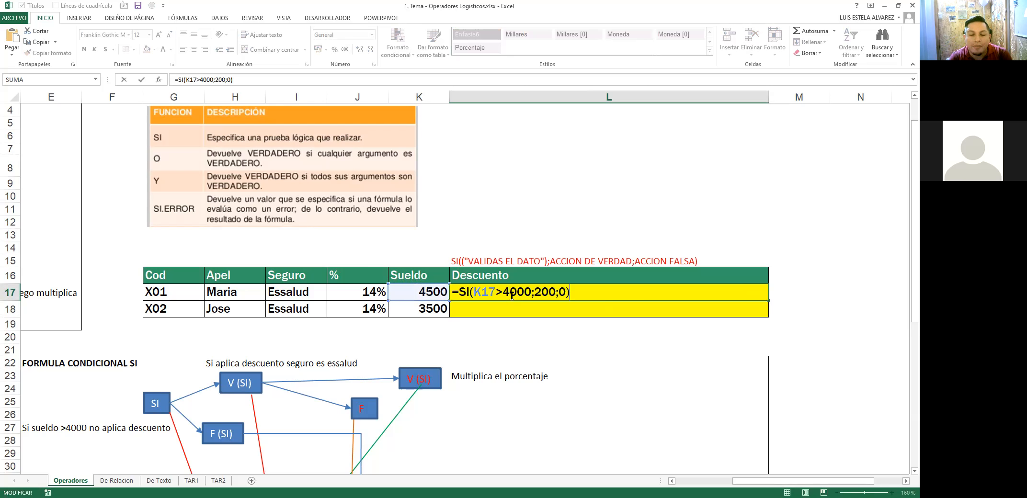
key(Escape)
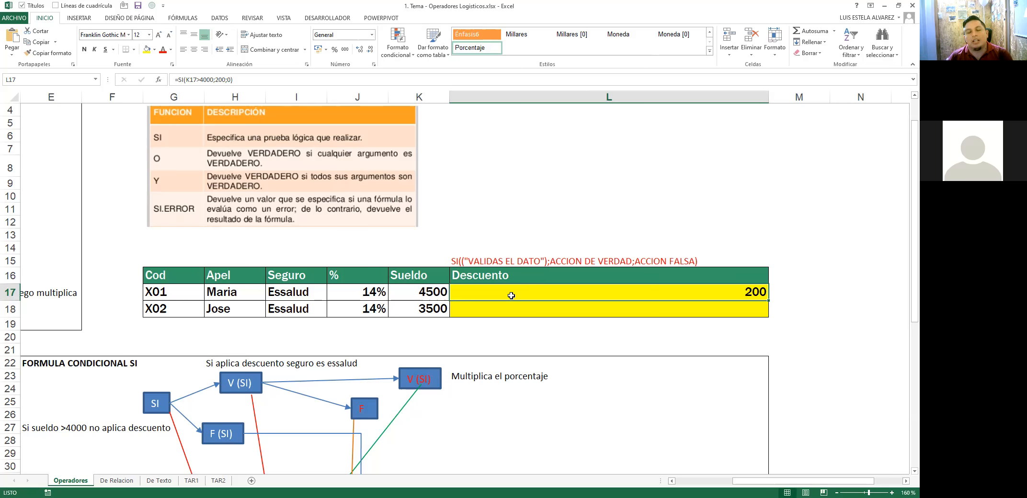
double_click(511, 296)
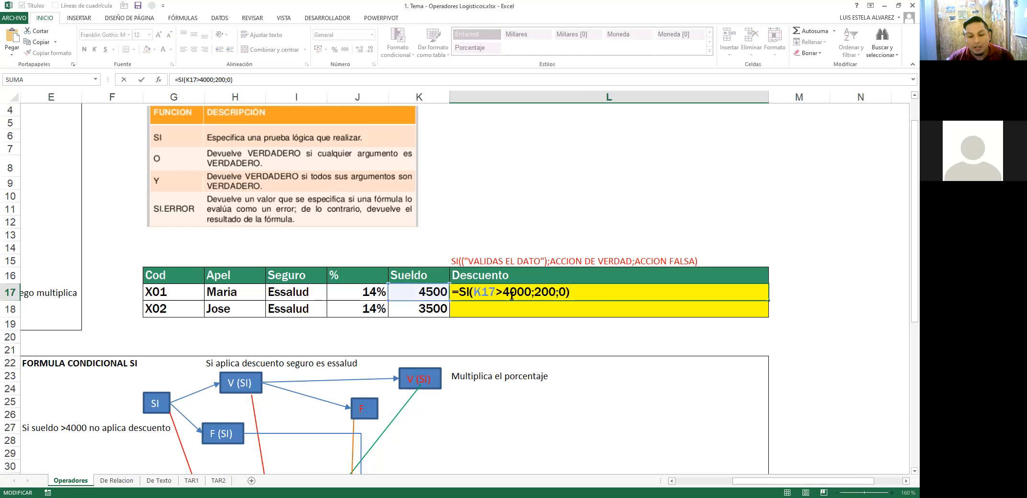
key(Left)
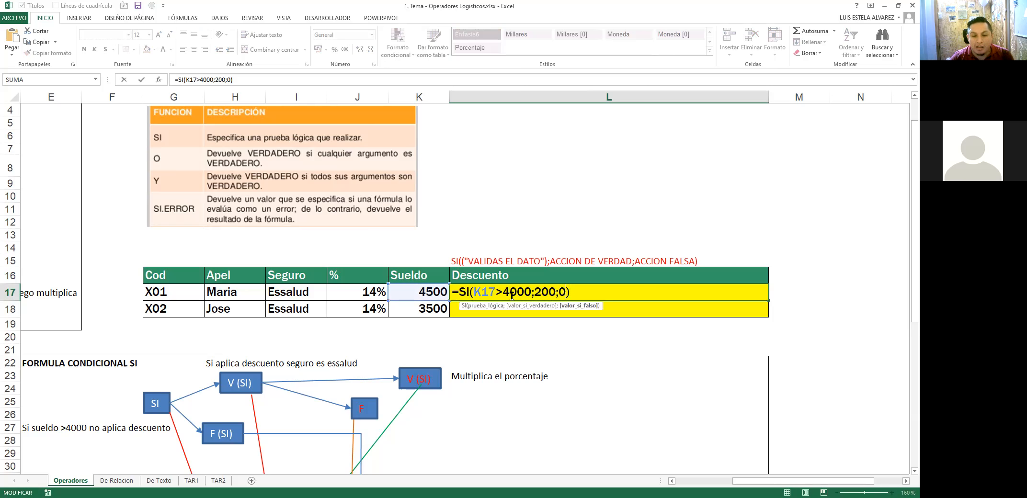
key(Escape)
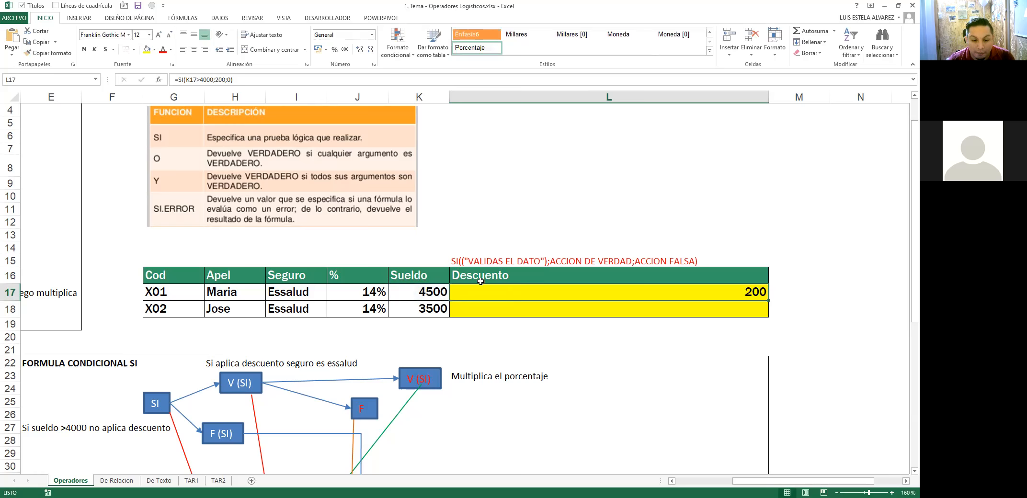
scroll(496, 458, down, 3)
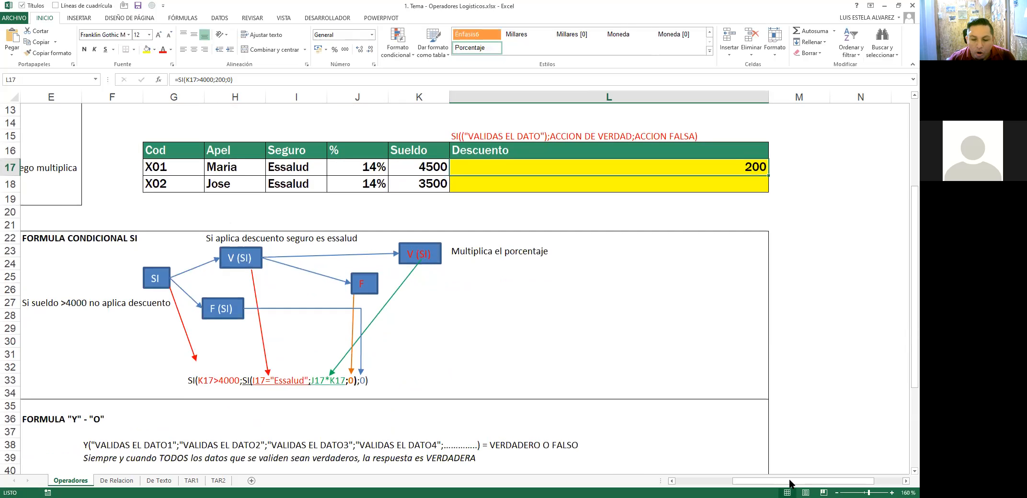
Step: Select the red, V(SI) red, green and orange diagram arrows together
drag(661, 480, 584, 481)
drag(693, 482, 674, 482)
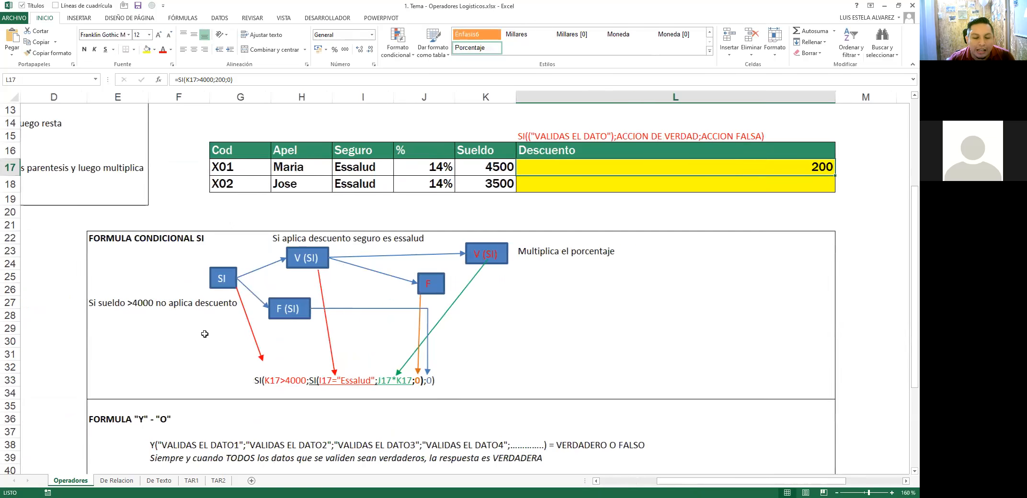
drag(204, 369, 438, 391)
click(261, 354)
ctrl+click(333, 361)
ctrl+click(409, 359)
ctrl+click(419, 355)
Step: Turn the written nested SI formula text white and reselect the four arrows
ctrl+click(406, 383)
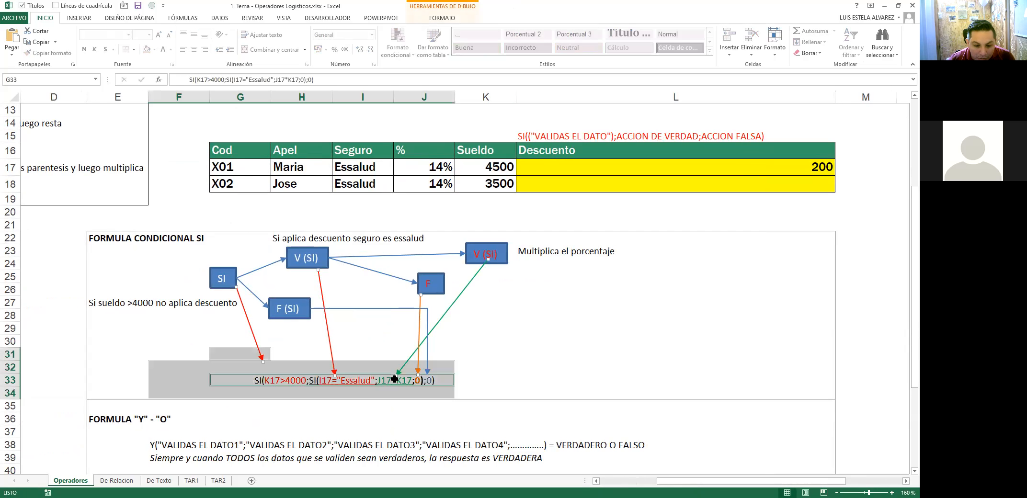
click(171, 50)
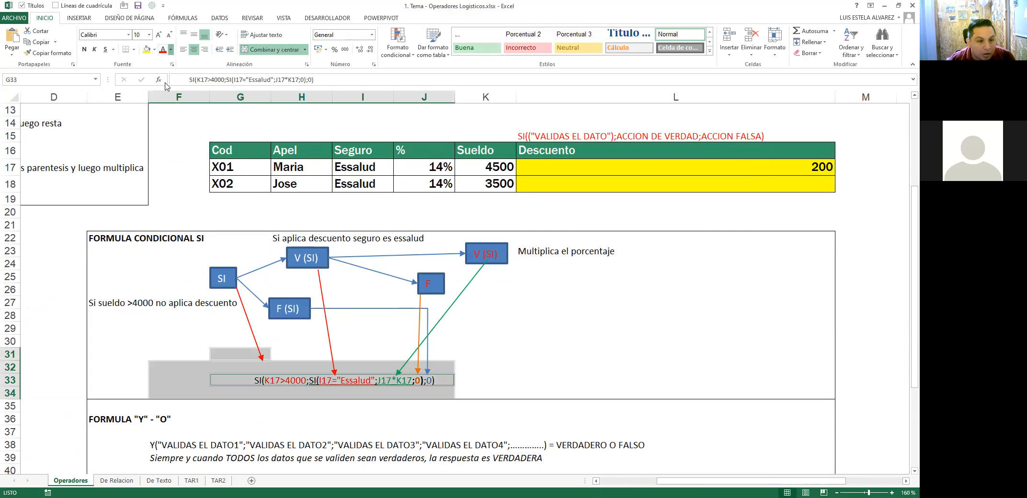
click(163, 89)
click(330, 348)
ctrl+click(419, 342)
ctrl+click(444, 316)
ctrl+click(258, 343)
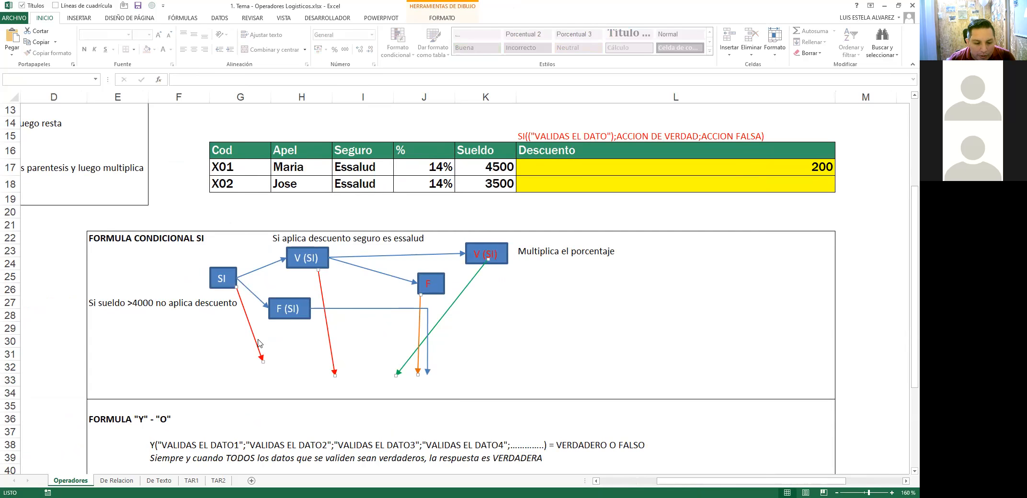
Step: Group the selected arrows from the F (SI) box and remove their outline
right_click(261, 337)
click(370, 404)
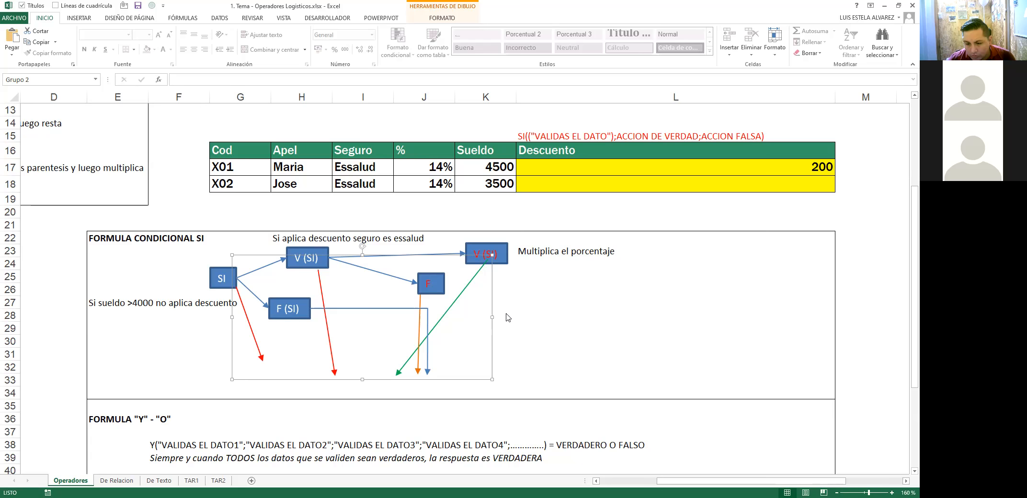
click(438, 19)
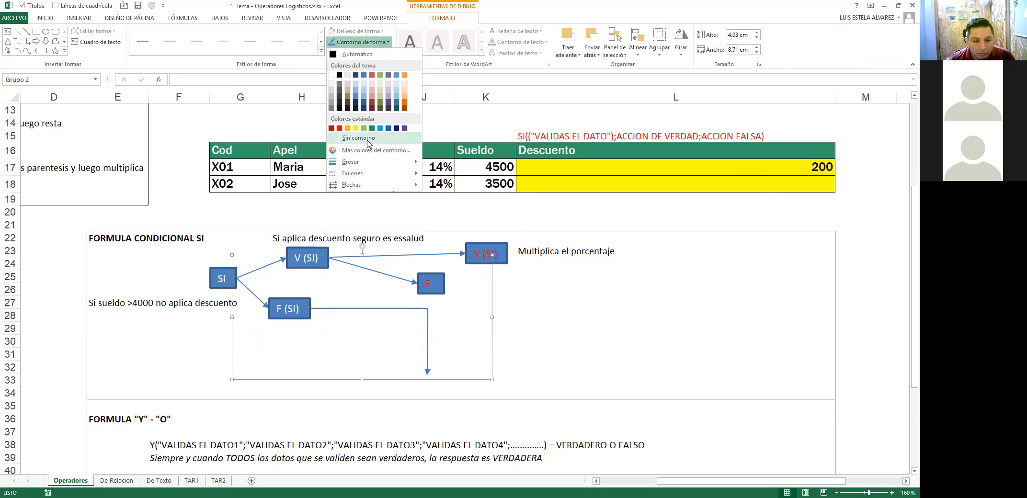
click(481, 325)
Step: Check the now-invisible arrow group, then select the elbow connector under F (SI)
click(442, 326)
click(408, 317)
click(385, 328)
click(463, 294)
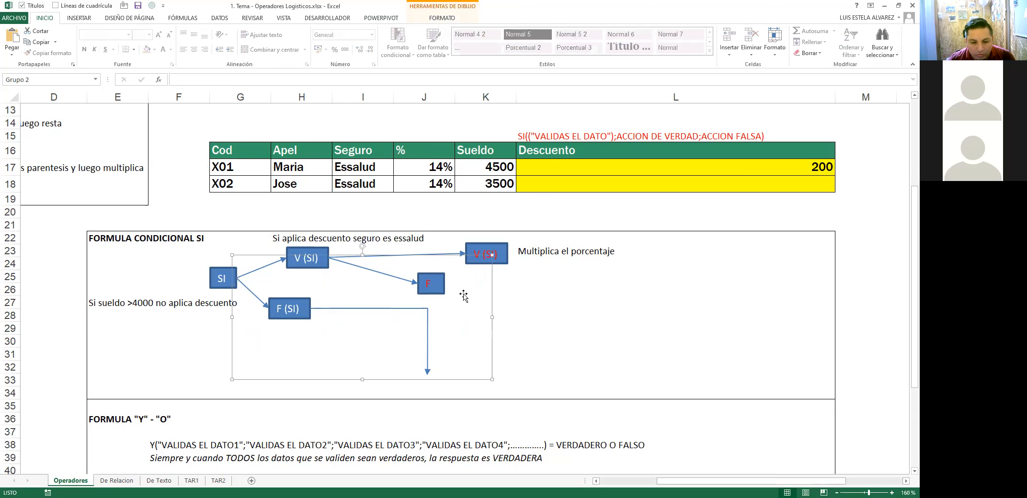
click(522, 289)
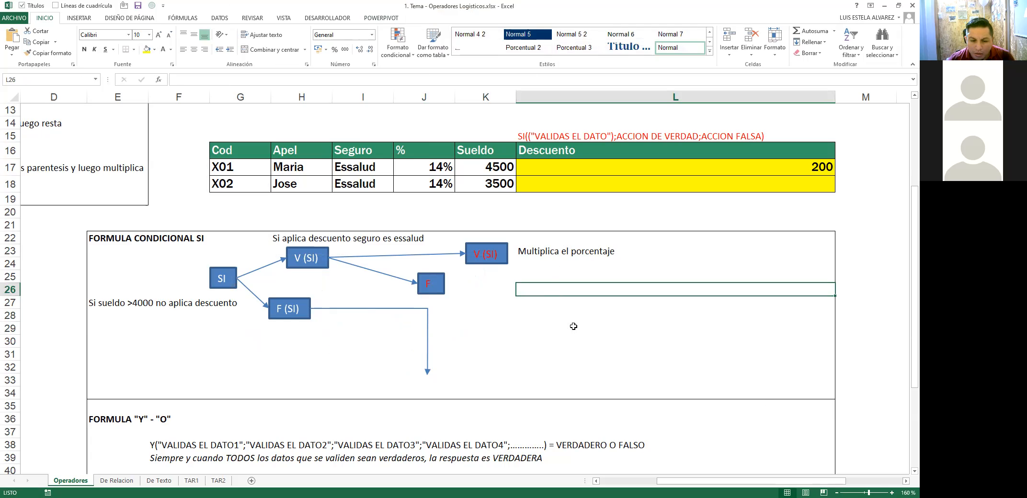
click(344, 358)
click(427, 329)
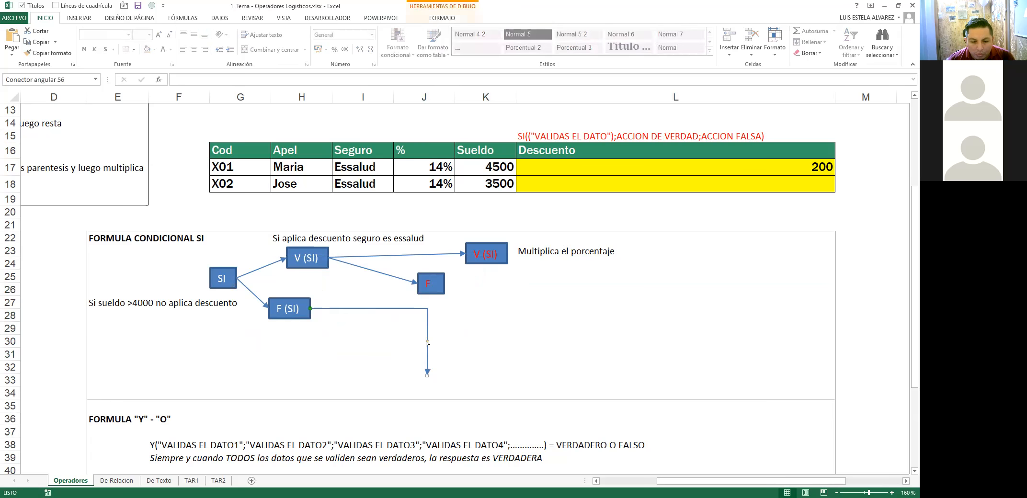
click(474, 299)
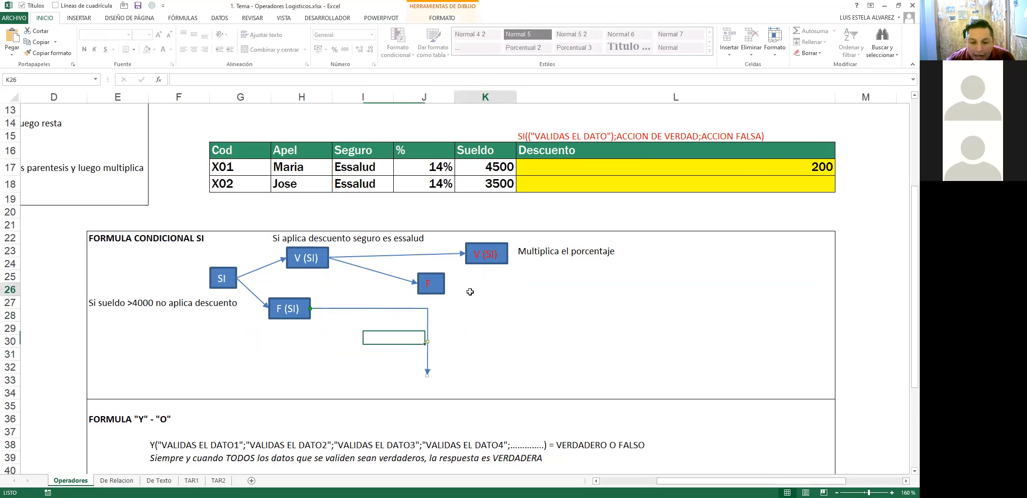
click(428, 331)
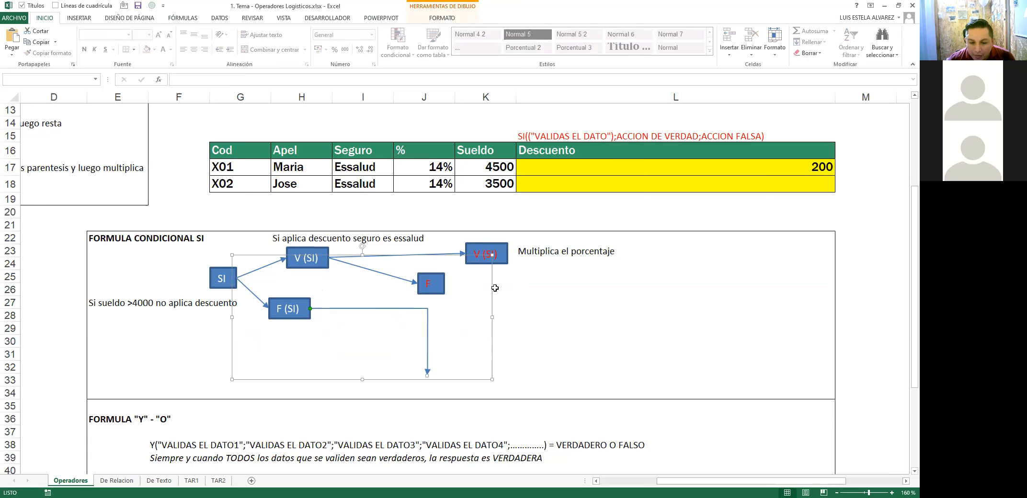
Step: Group the remaining connectors and give them a white outline
right_click(492, 289)
mouse_move(551, 345)
click(607, 346)
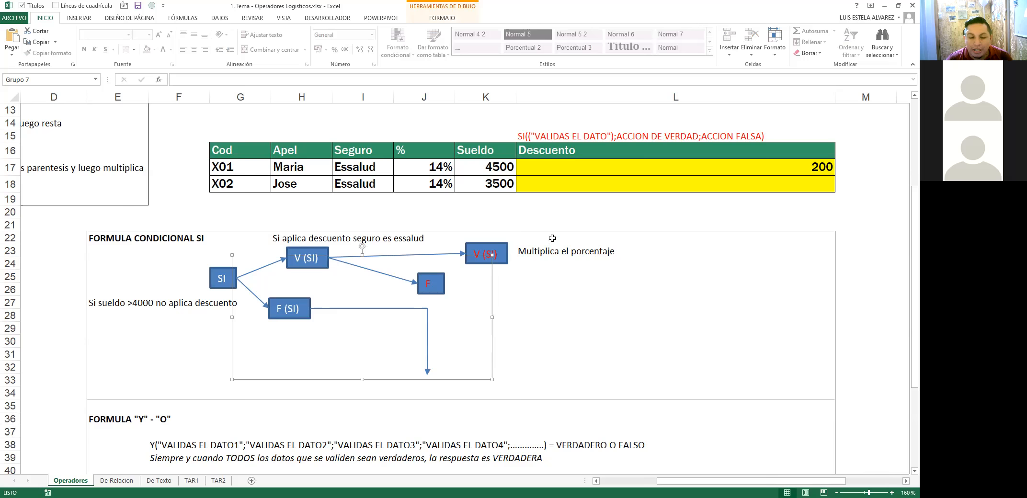
click(441, 19)
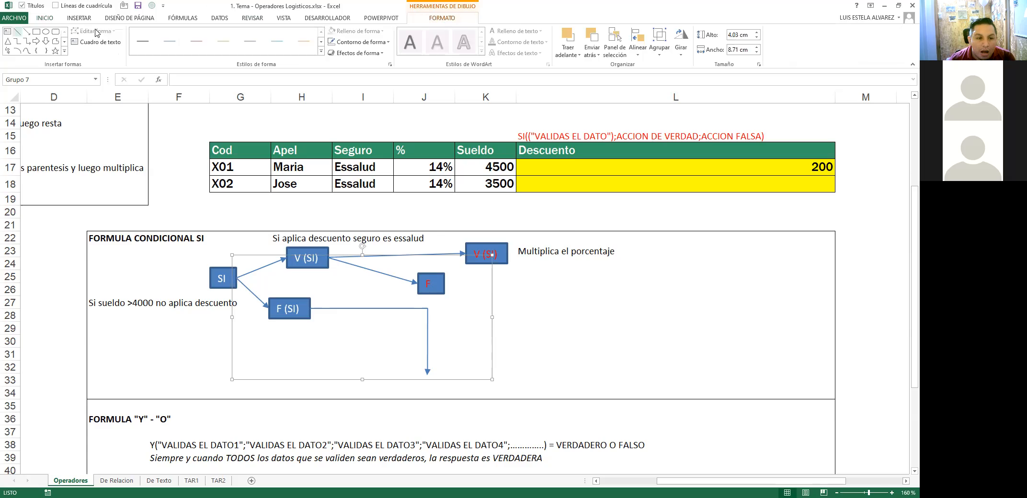
click(361, 41)
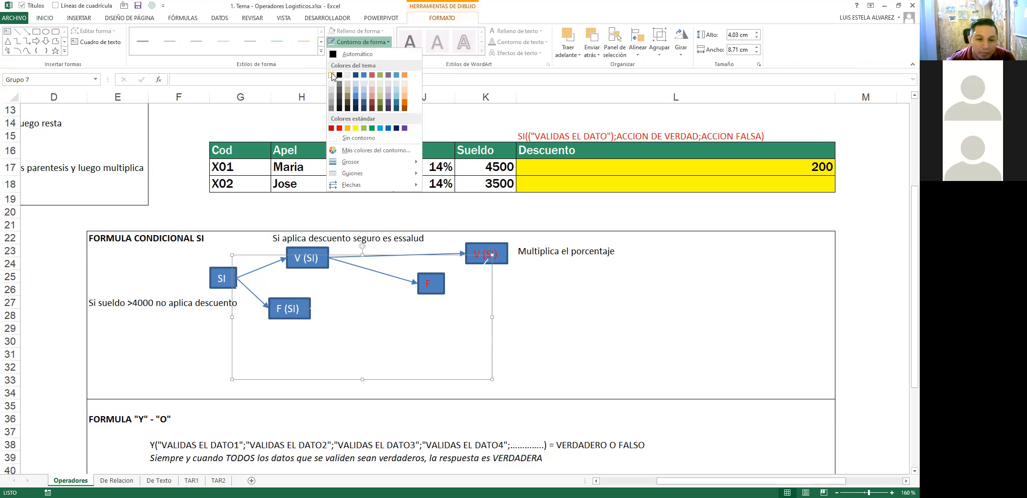
click(333, 75)
click(597, 222)
Step: Scroll up to the Comparación table of SI, O, Y, SI.ERROR and select cell L11
scroll(598, 240, up, 4)
scroll(599, 240, down, 4)
scroll(599, 241, up, 2)
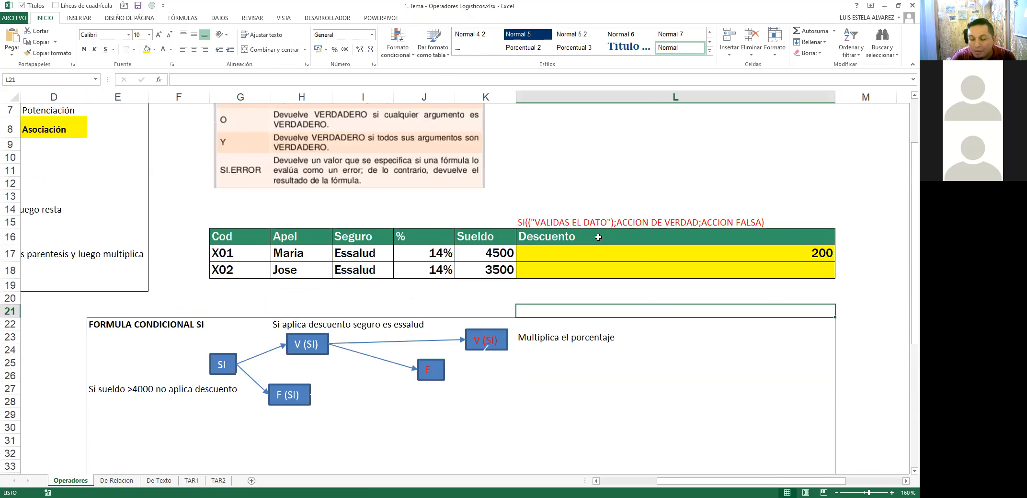
scroll(598, 237, up, 2)
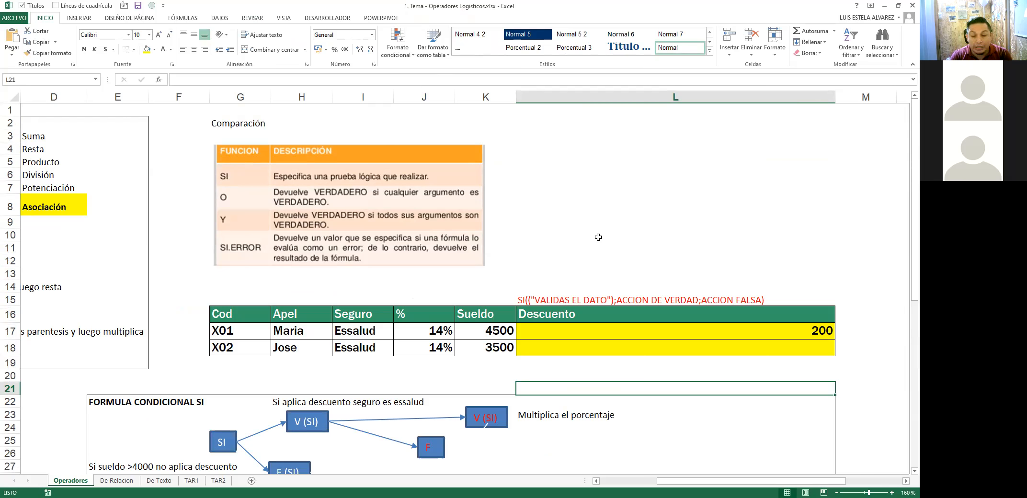
click(578, 249)
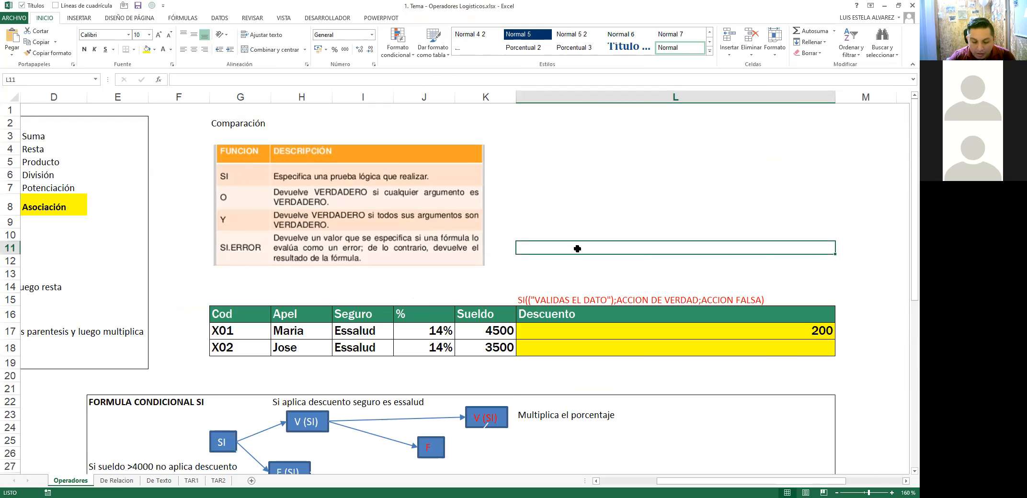
text(=)
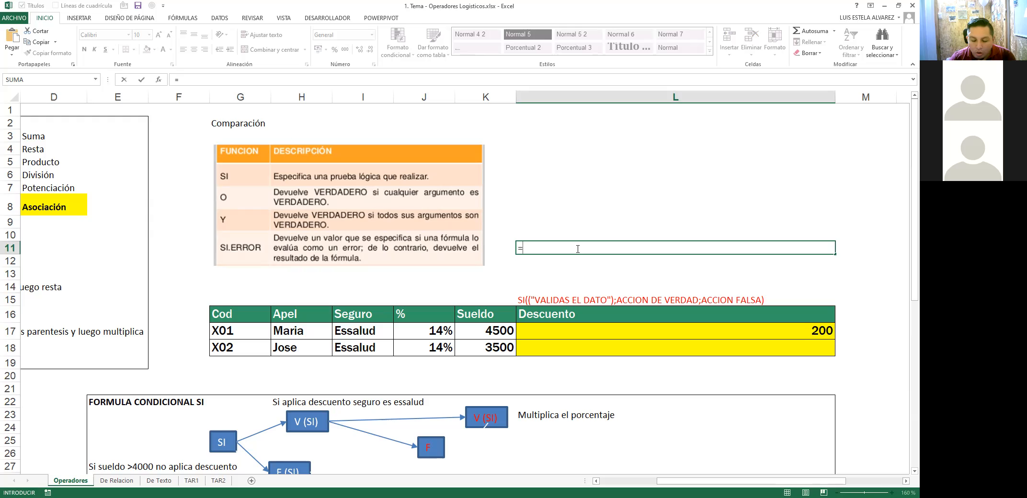
text(()
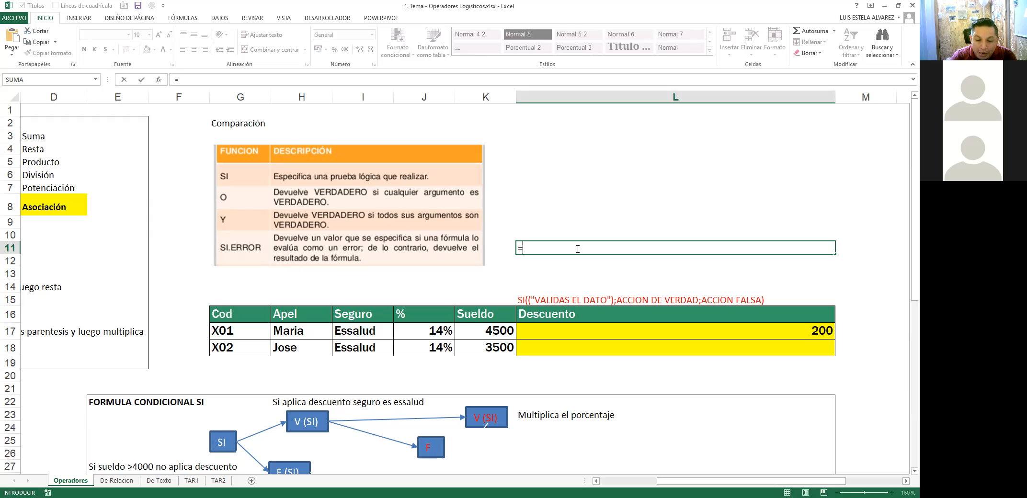
text(SI()
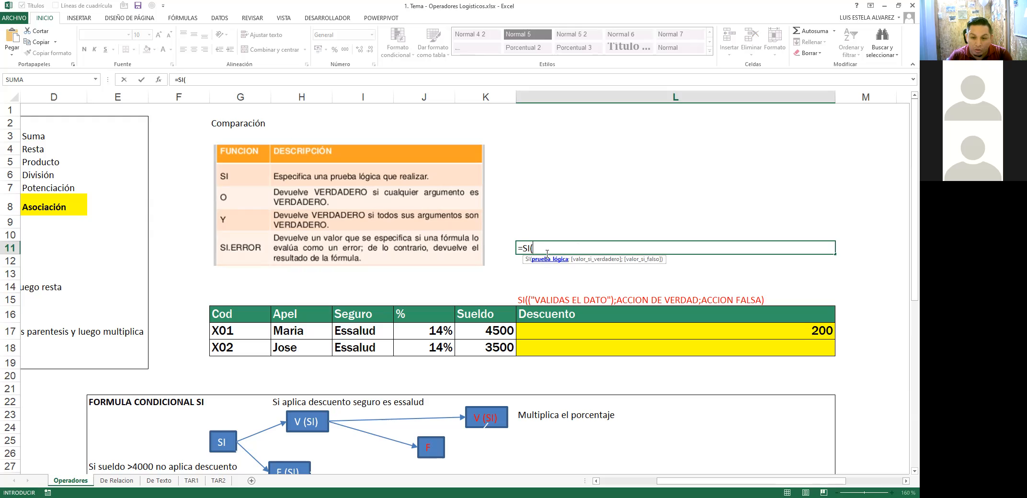
text(;)
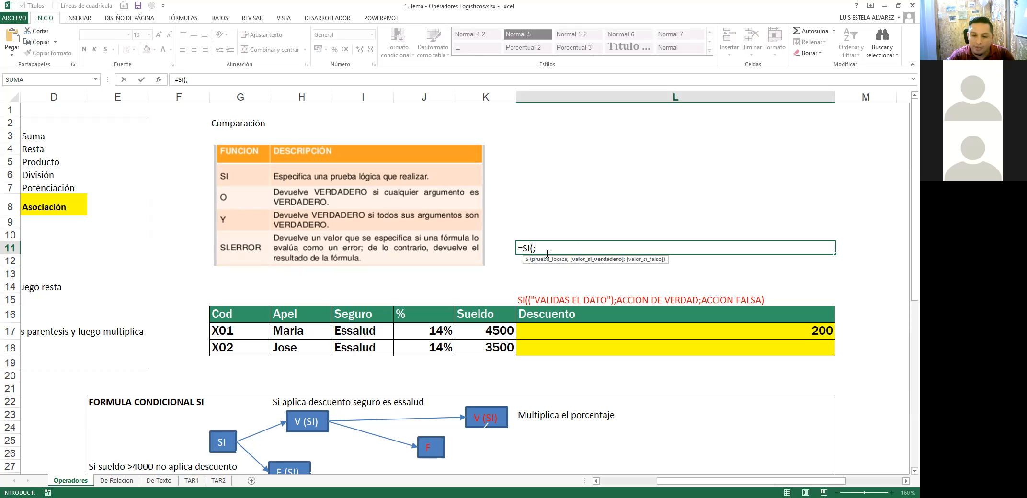
text(;)
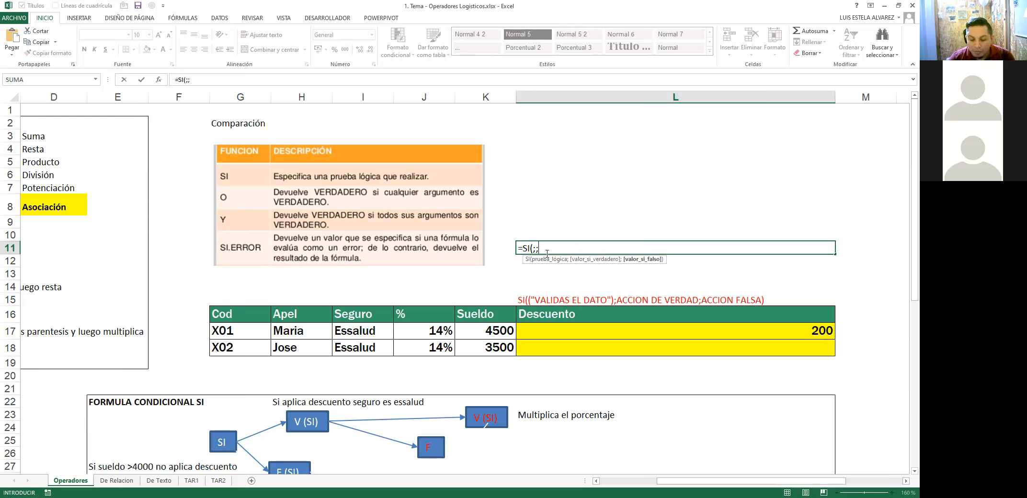
key(Escape)
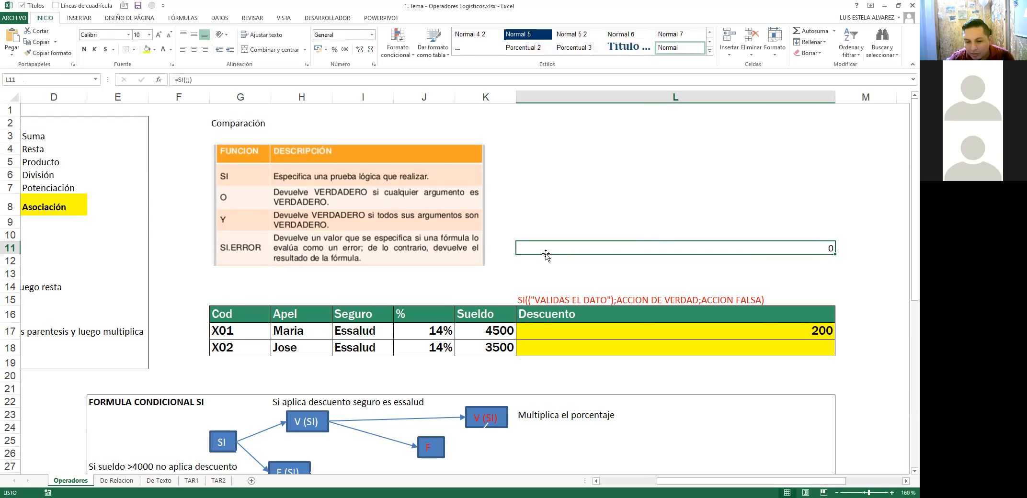
click(561, 296)
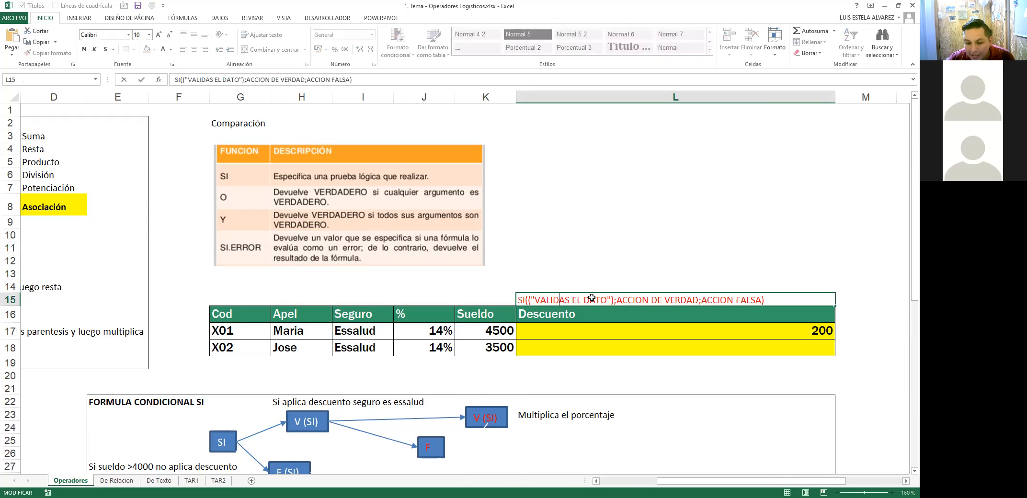
Step: Make the SI syntax note in L15 bold
key(ctrl+n)
scroll(580, 287, down, 2)
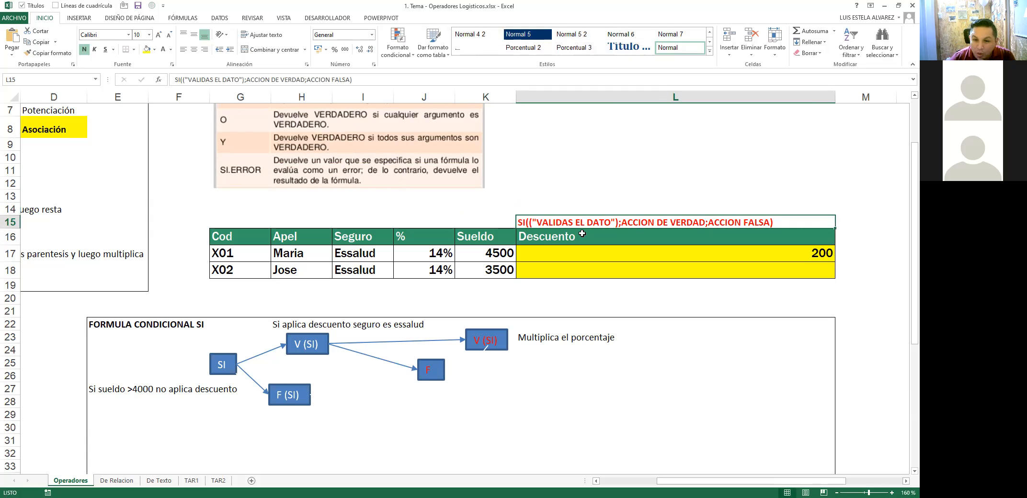
scroll(344, 229, up, 2)
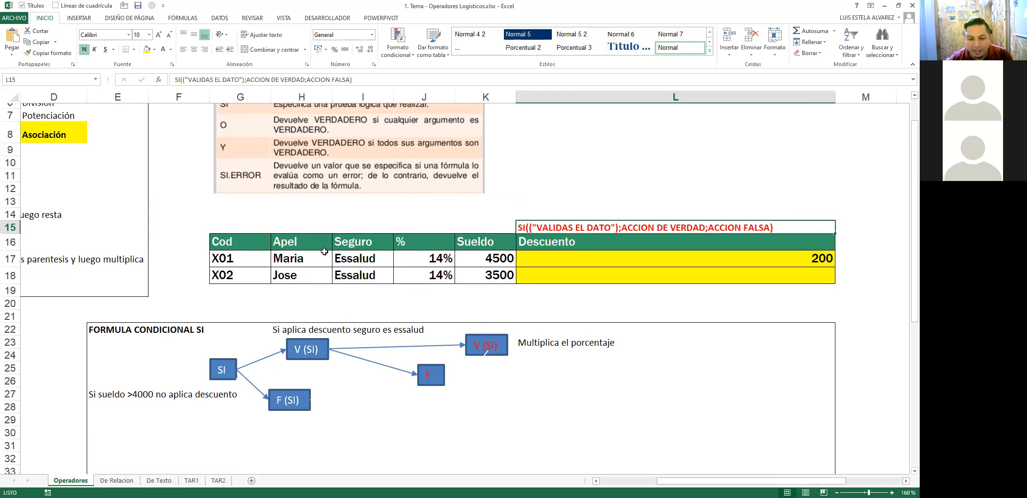
scroll(343, 229, down, 2)
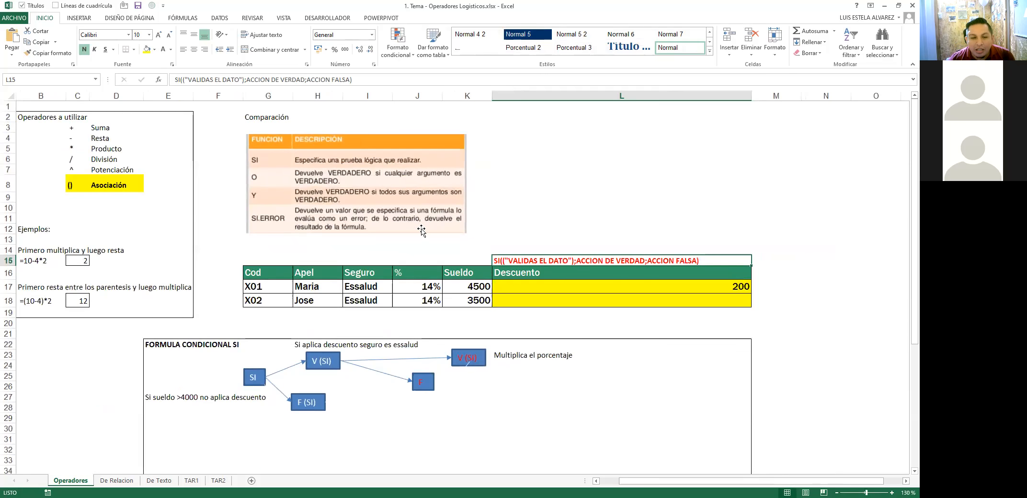
Step: Shift the function reference picture slightly up and right, then return to cell A1
drag(158, 219, 465, 229)
click(552, 211)
key(ctrl+Home)
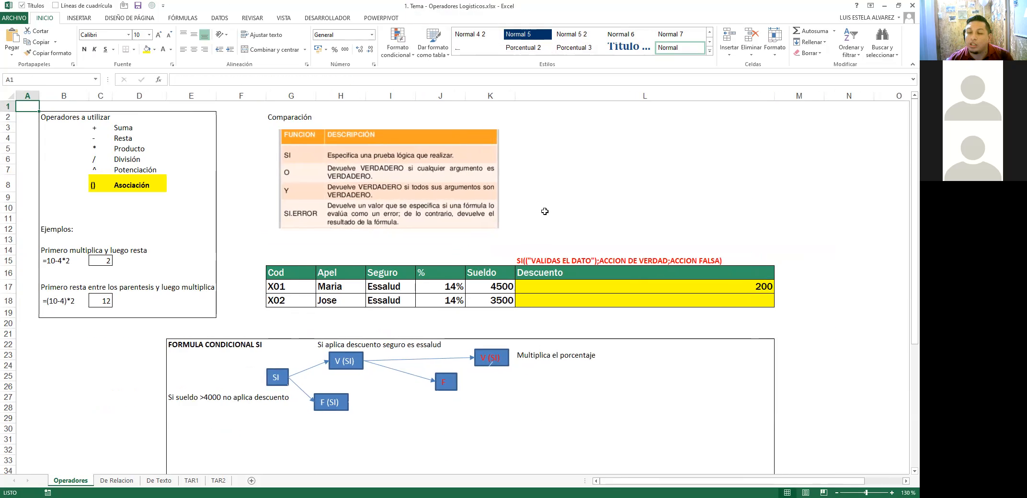
click(618, 160)
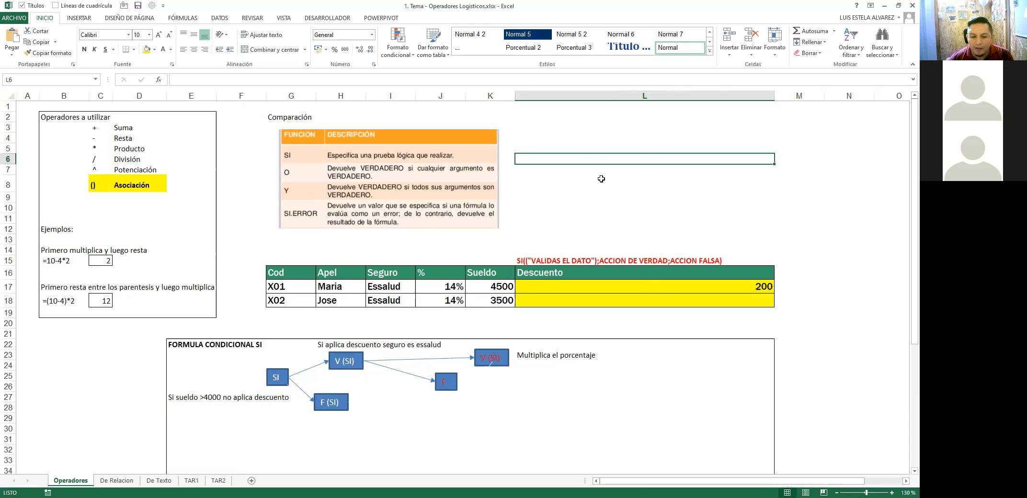
Step: Turn the text in the second V (SI) box and the F box red
scroll(601, 179, down, 2)
click(406, 314)
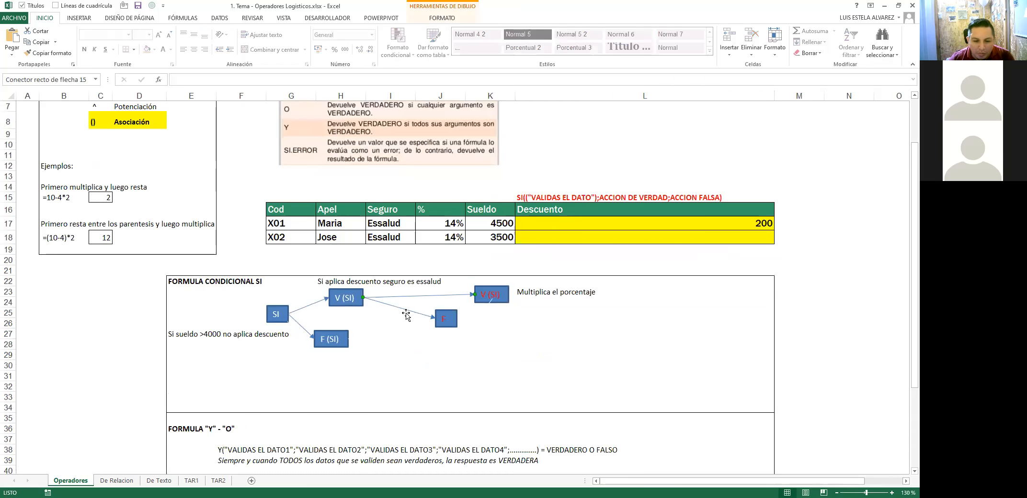
click(491, 294)
shift+click(446, 318)
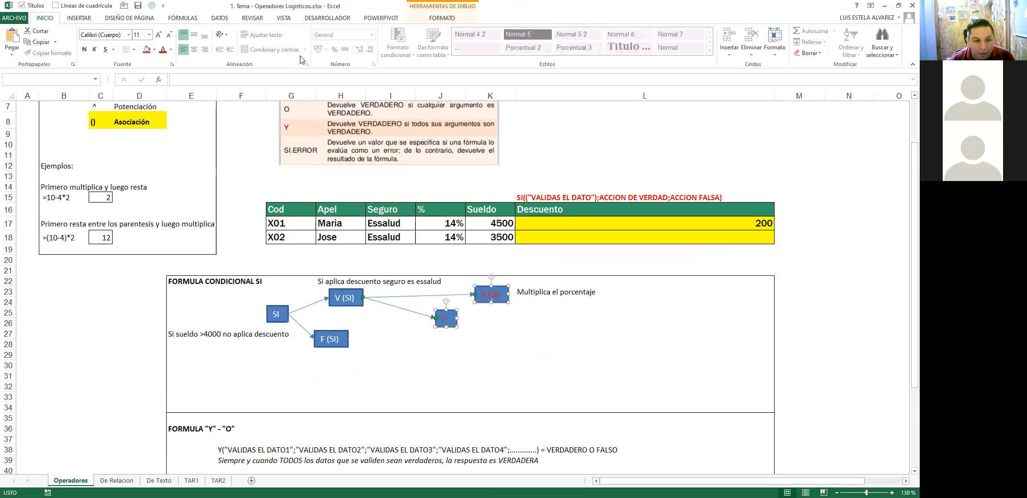
click(170, 49)
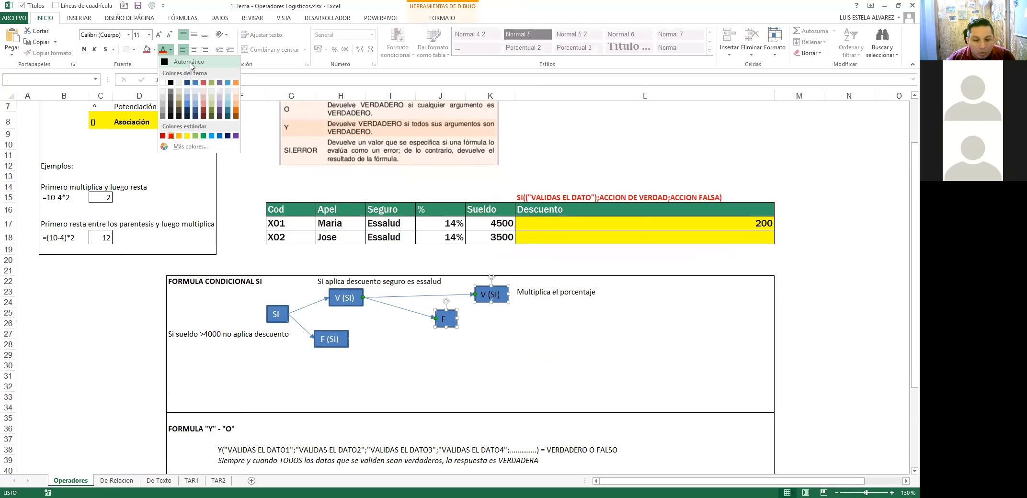
click(170, 136)
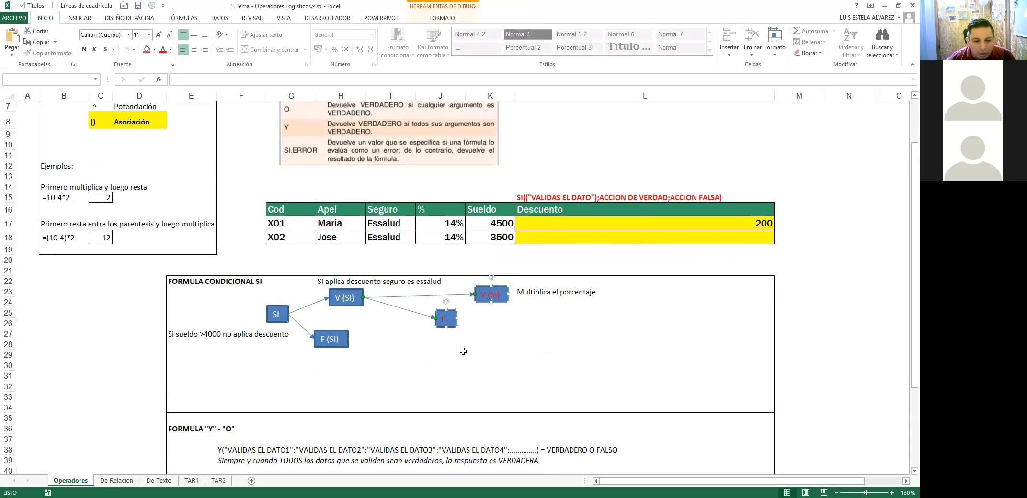
Step: Fill the F and V (SI) rectangles with orange
click(185, 278)
mouse_move(185, 277)
mouse_down()
mouse_move(708, 345)
mouse_move(718, 407)
mouse_up()
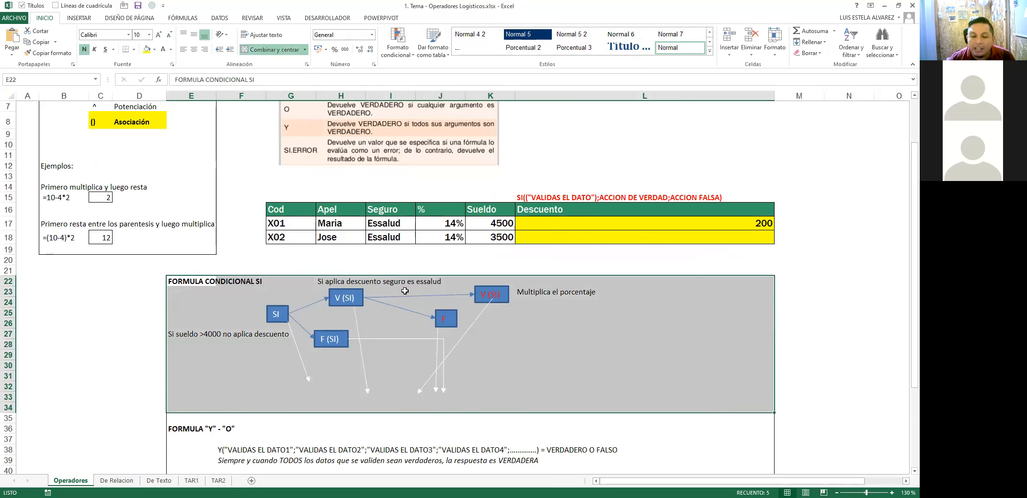
click(109, 339)
click(445, 321)
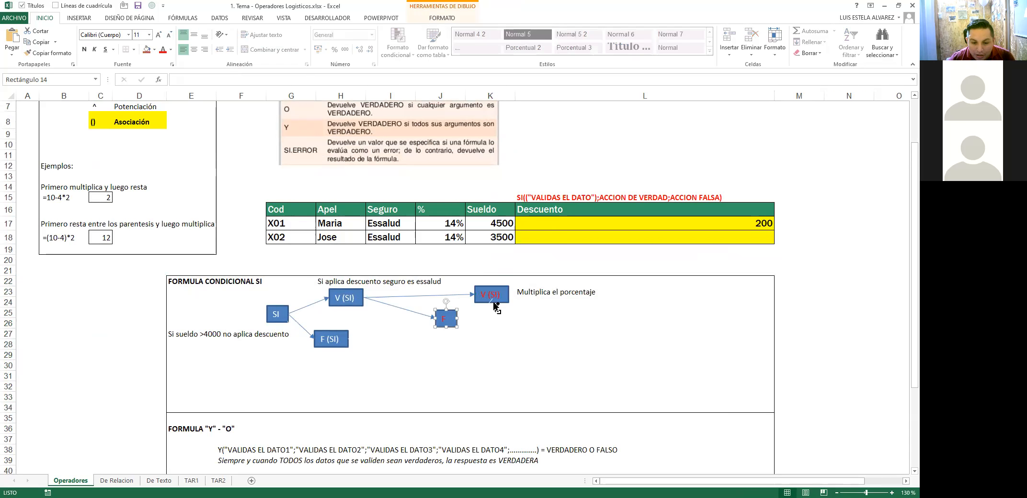
shift+click(498, 294)
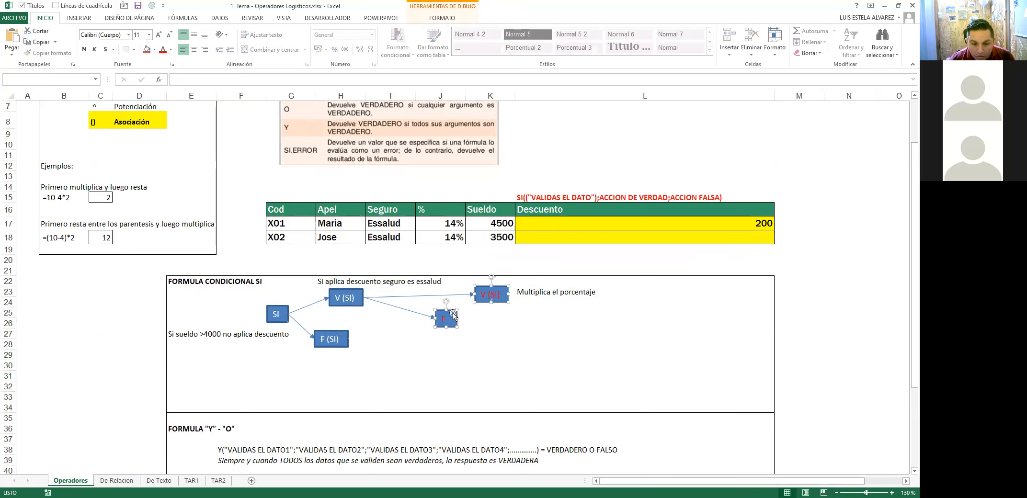
click(421, 21)
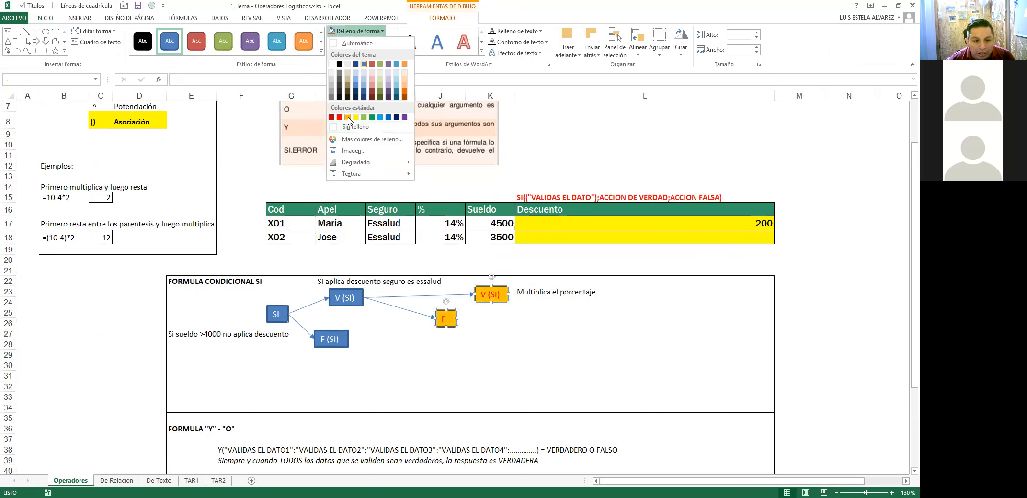
click(349, 118)
key(Escape)
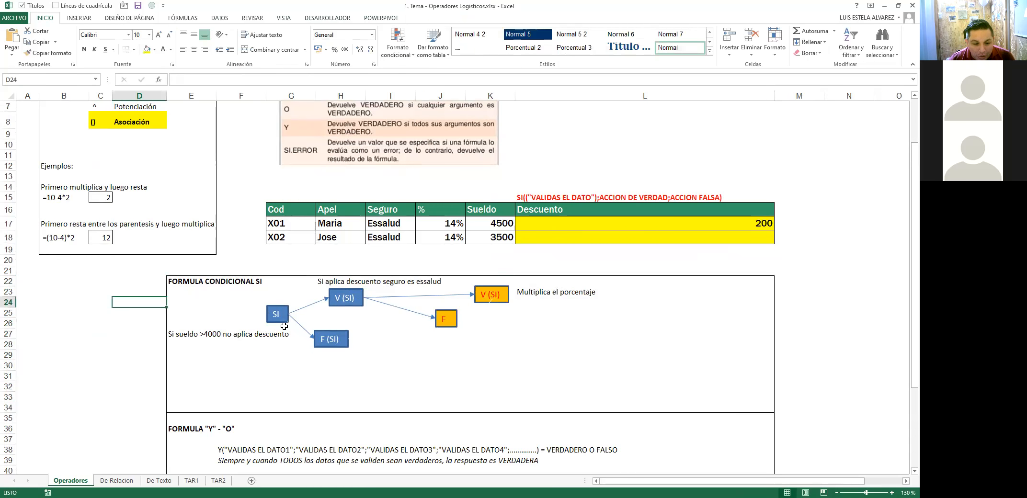
ctrl+scroll(299, 295, up, 4)
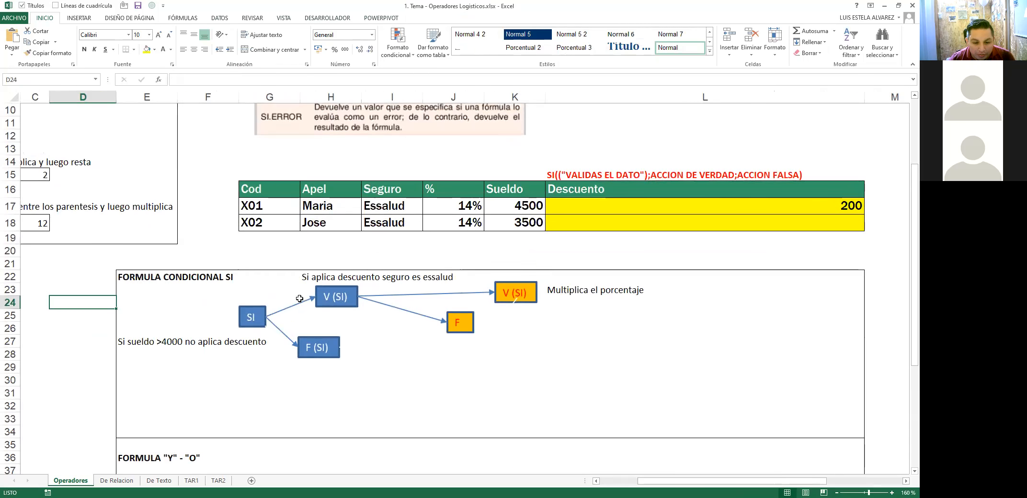
Step: Colour the H22 note 'Si aplica descuento seguro es essalud' orange
click(353, 280)
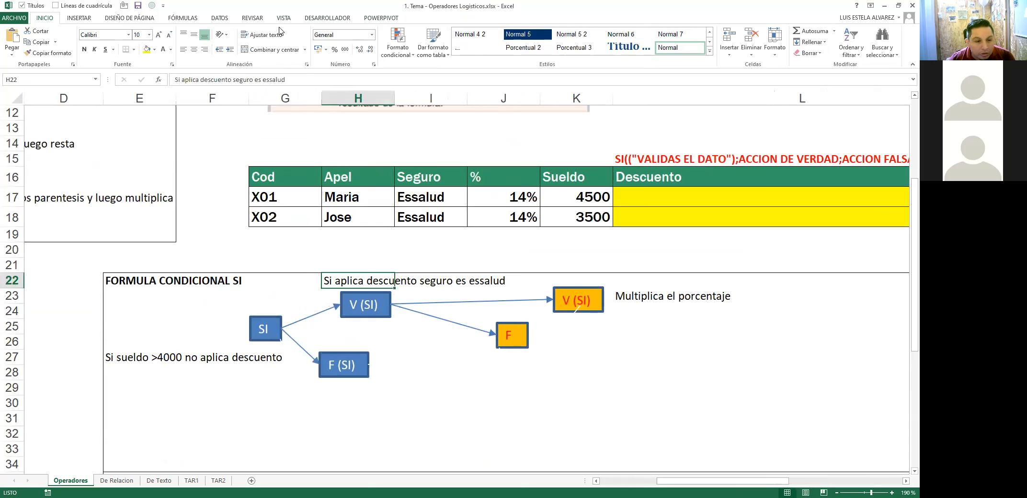
click(170, 49)
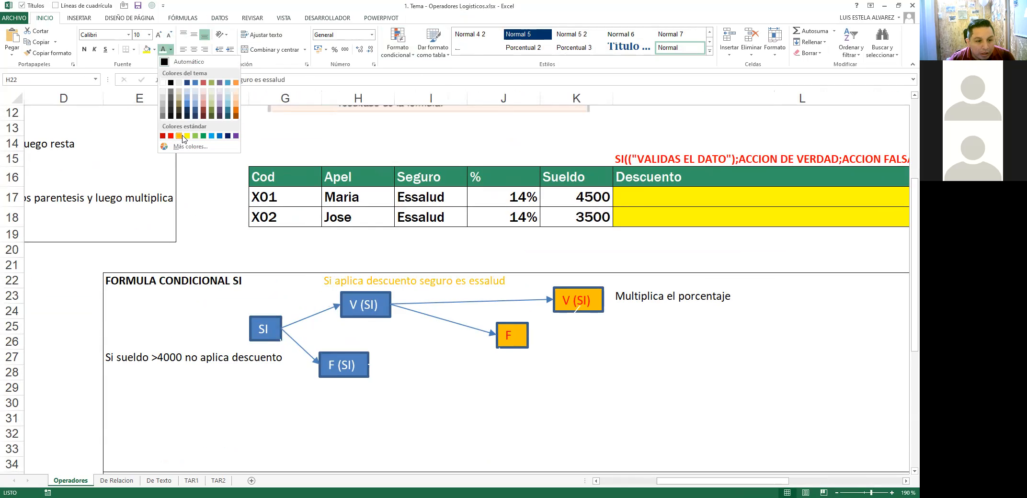
click(236, 111)
click(139, 342)
click(143, 357)
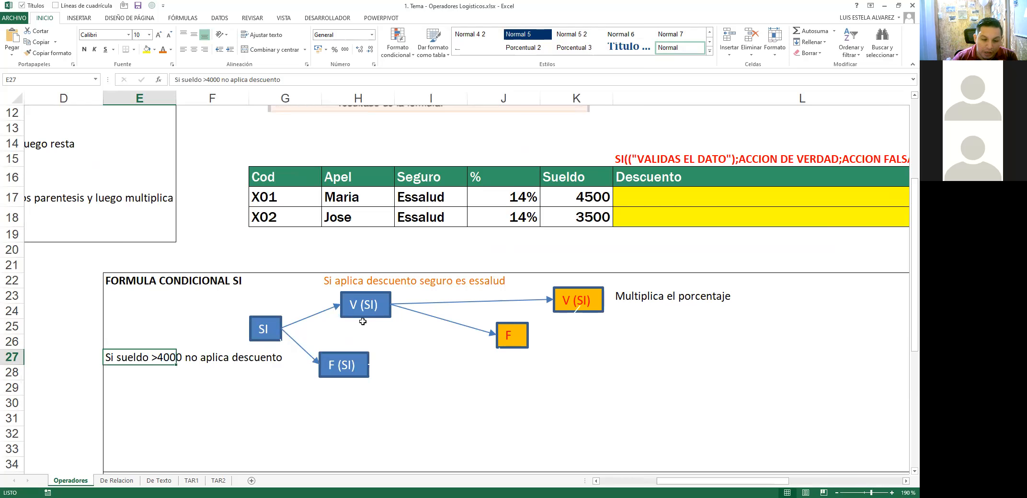
click(281, 341)
Step: Drag the F (SI) box slightly up and right to meet the arrow from SI
click(268, 330)
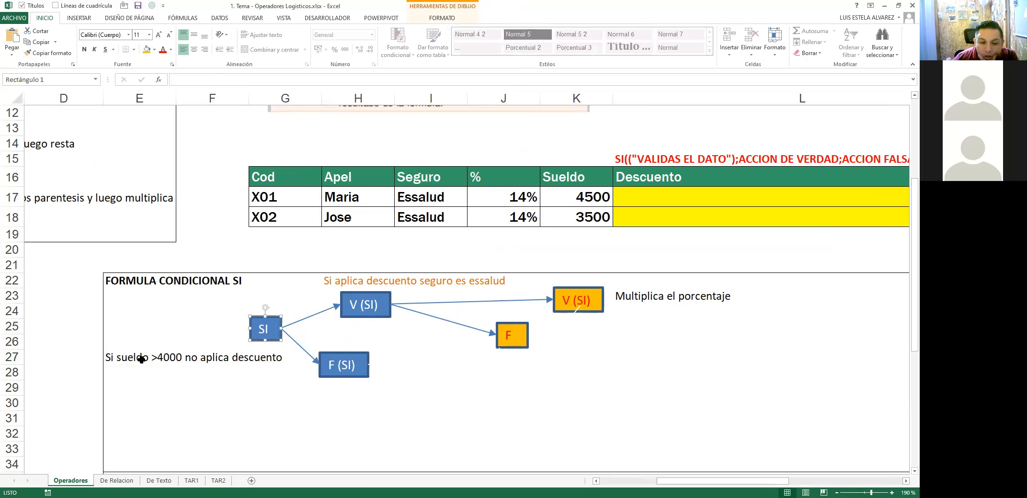
drag(142, 359, 218, 358)
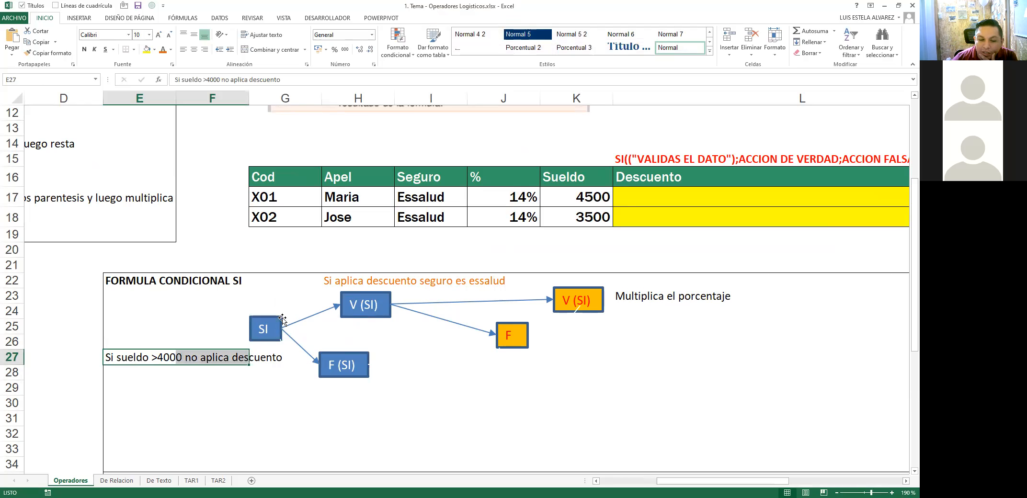
click(376, 305)
drag(377, 305, 351, 305)
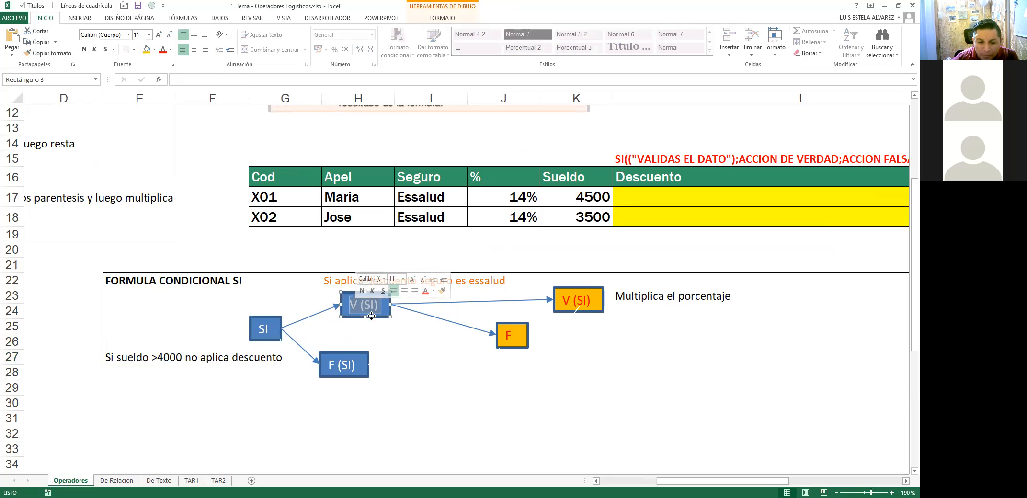
drag(351, 375, 339, 358)
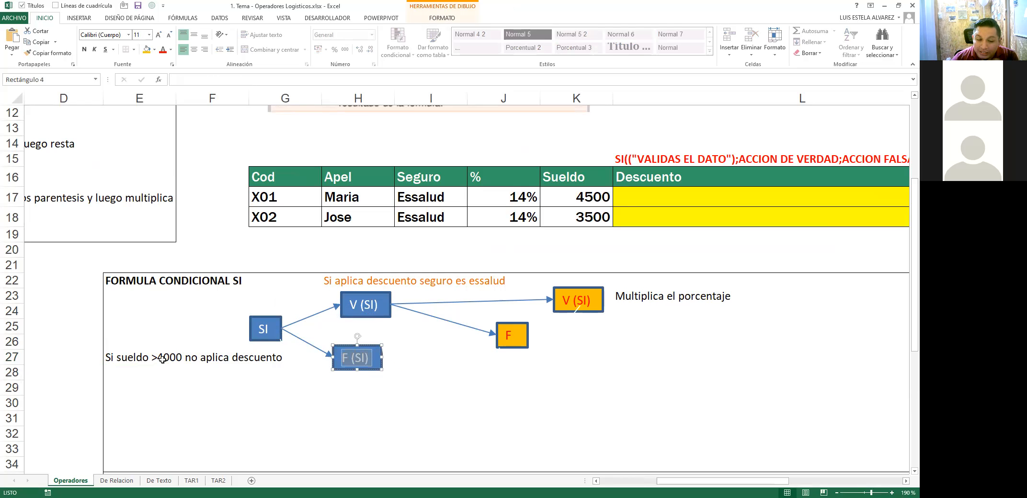
mouse_move(121, 356)
mouse_down()
mouse_move(320, 357)
mouse_move(245, 355)
mouse_up()
click(356, 370)
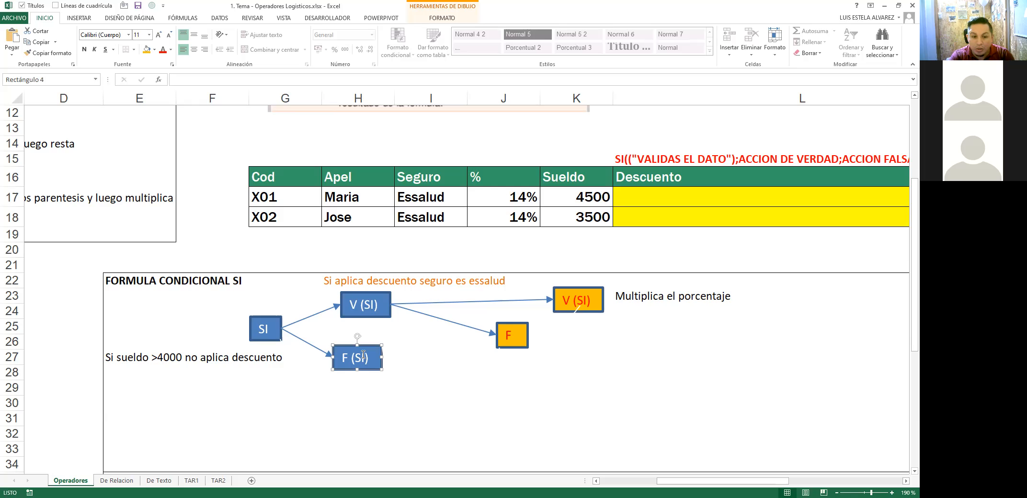
Step: Select SI, V (SI) and F (SI) together to check their alignment
click(272, 333)
ctrl+click(371, 304)
ctrl+click(365, 347)
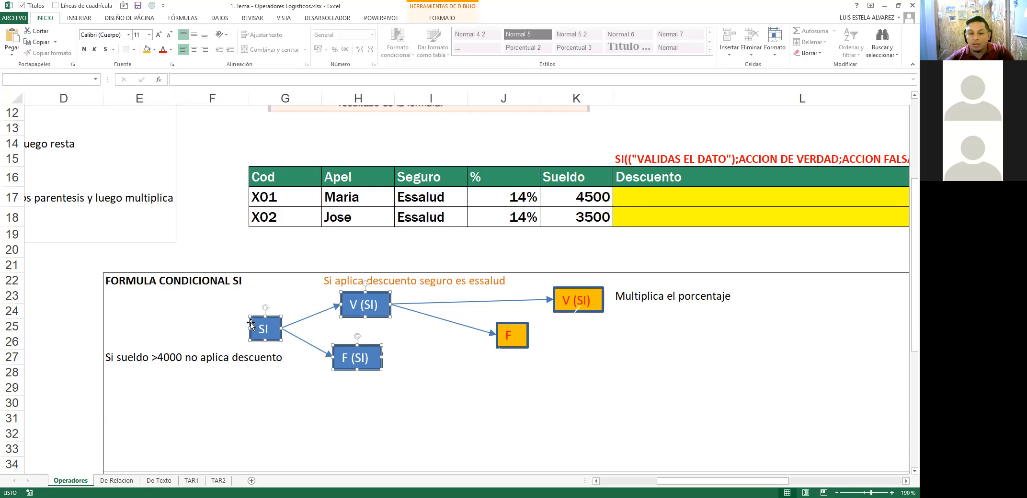
click(385, 279)
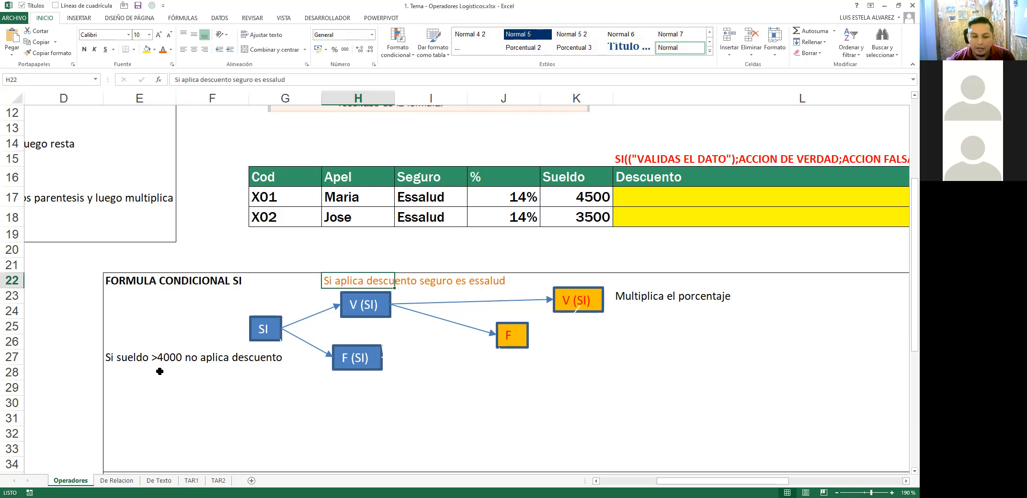
Step: In H22, replace 'aplica' with 'el' and insert 'de' after 'descuento'
click(120, 364)
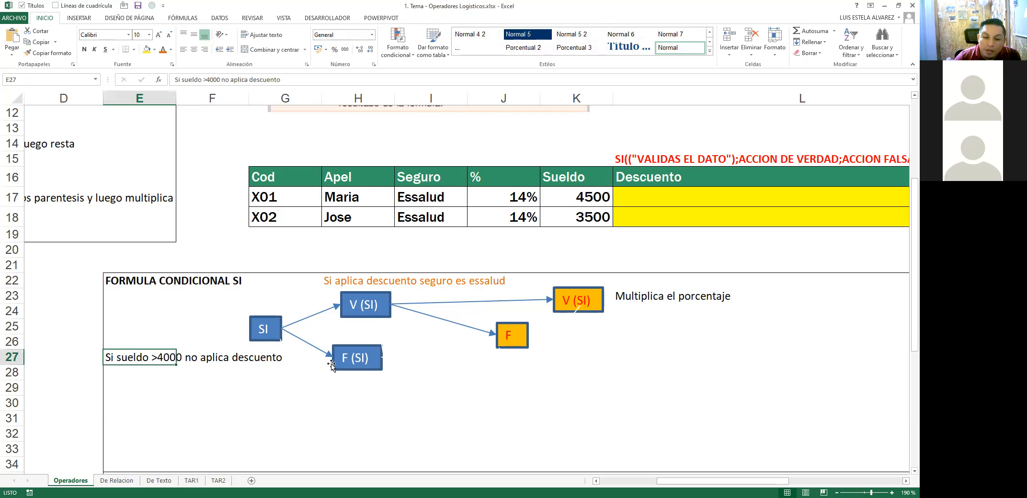
click(381, 282)
double_click(368, 281)
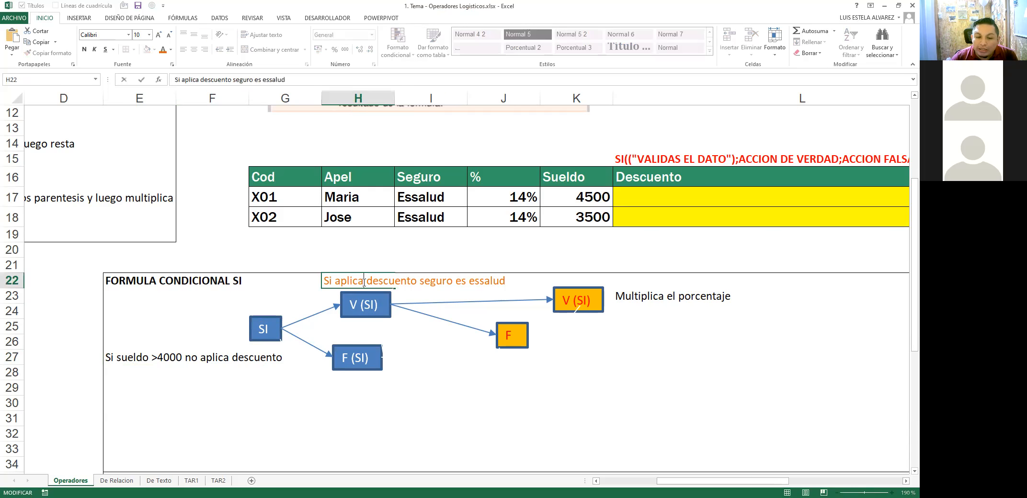
key(ctrl+shift+Left)
text(el)
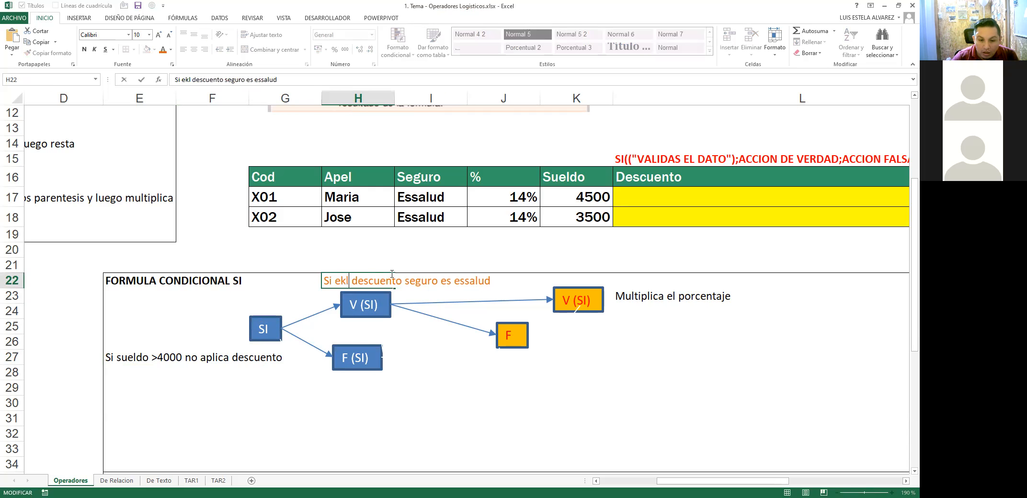
key(ctrl+Right)
key(ctrl+Right)
text(de)
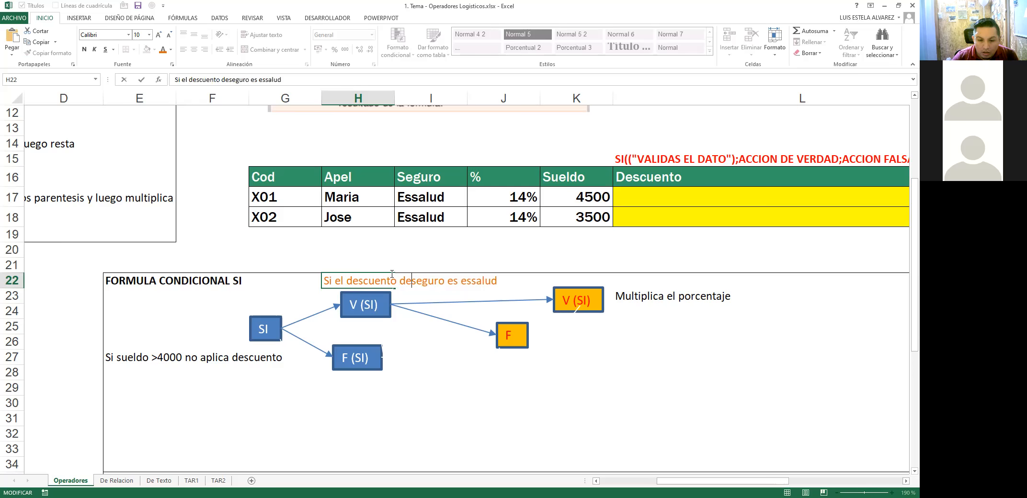
key(Return)
click(373, 277)
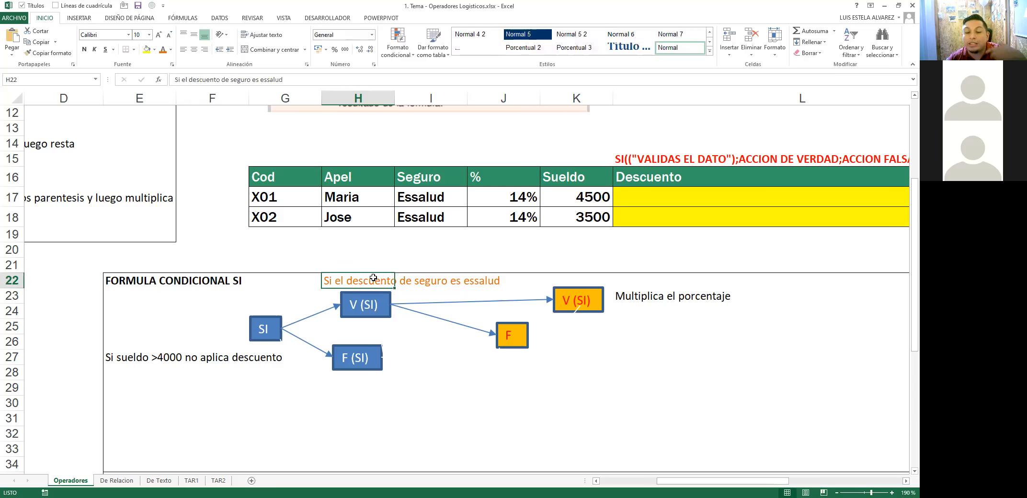
click(644, 299)
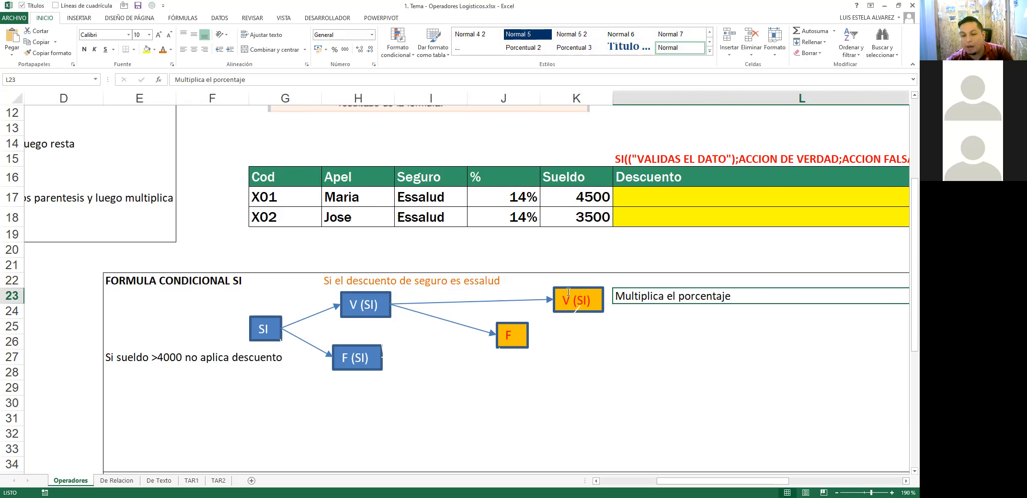
Step: Nudge the orange F box right, then review the diagram's boxes and notes
scroll(628, 289, right, 2)
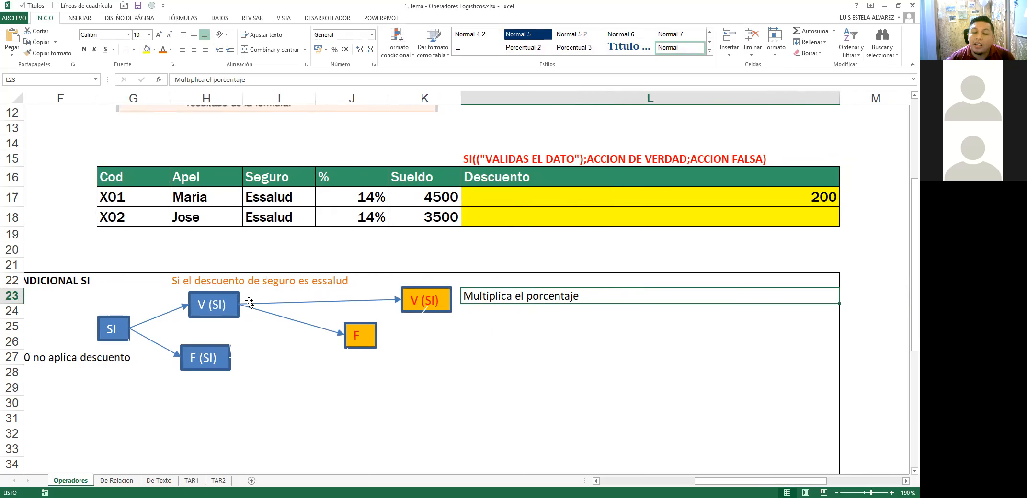
drag(368, 323, 372, 323)
click(122, 367)
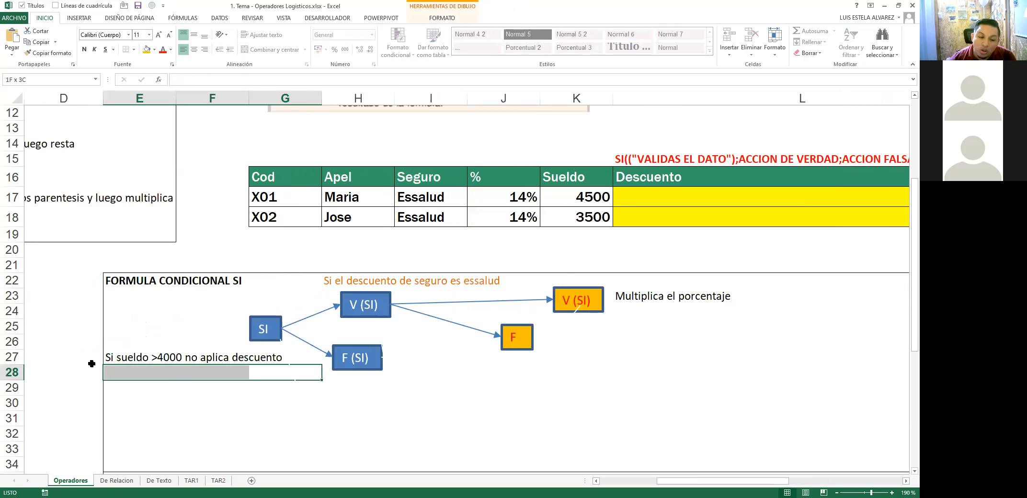
click(376, 363)
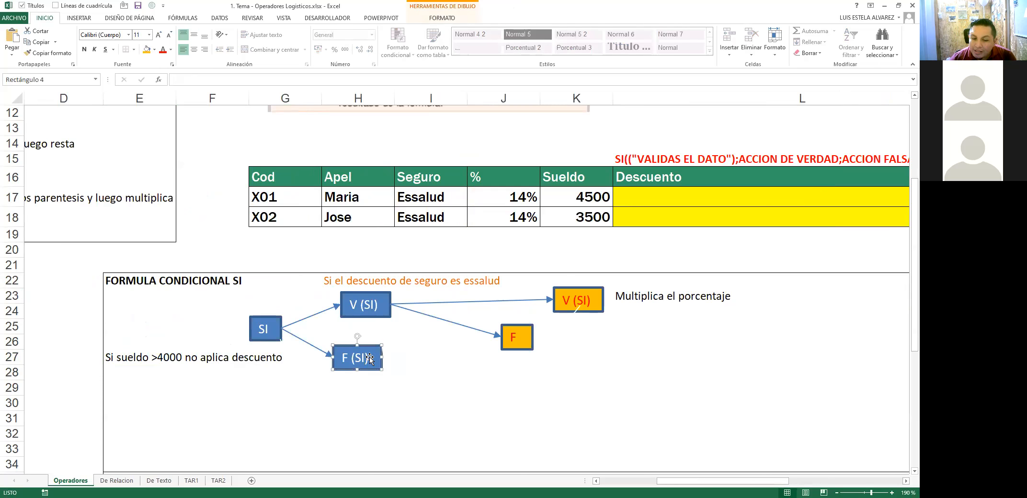
click(150, 330)
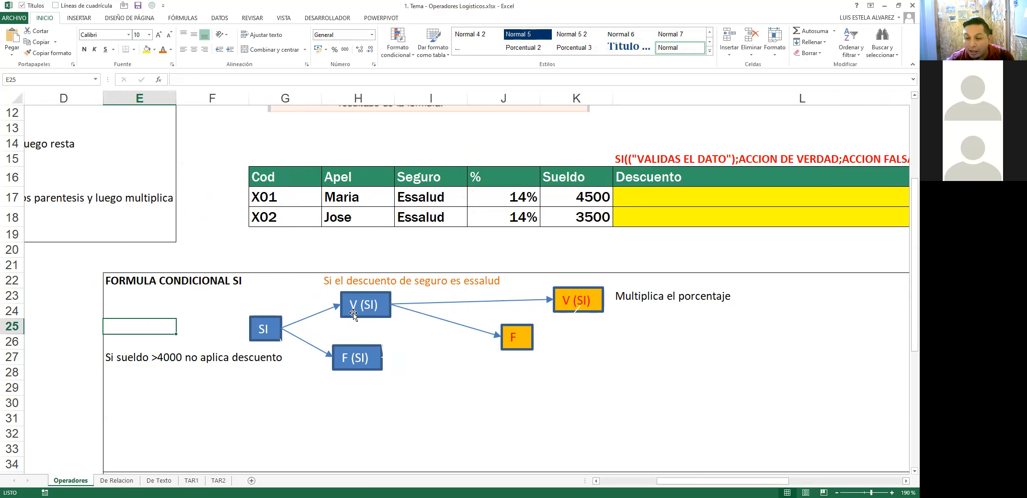
click(593, 301)
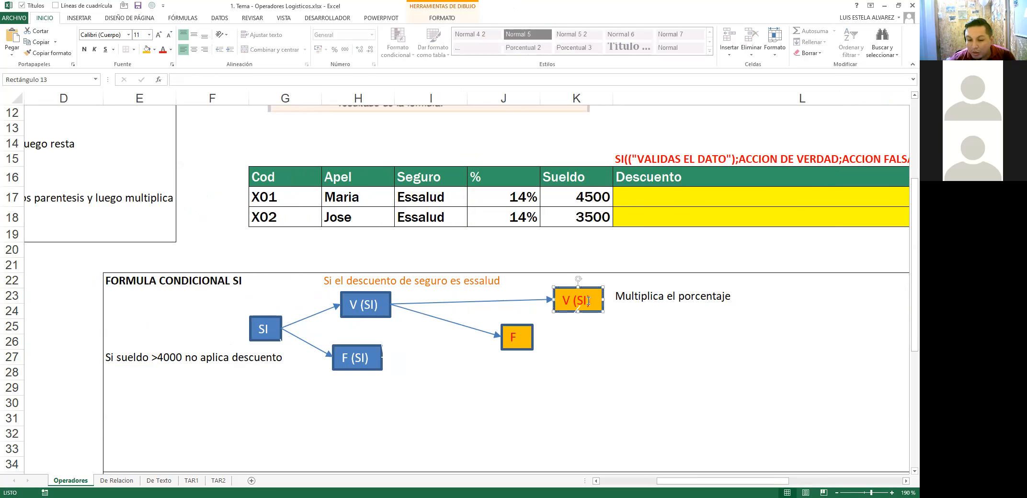
click(630, 299)
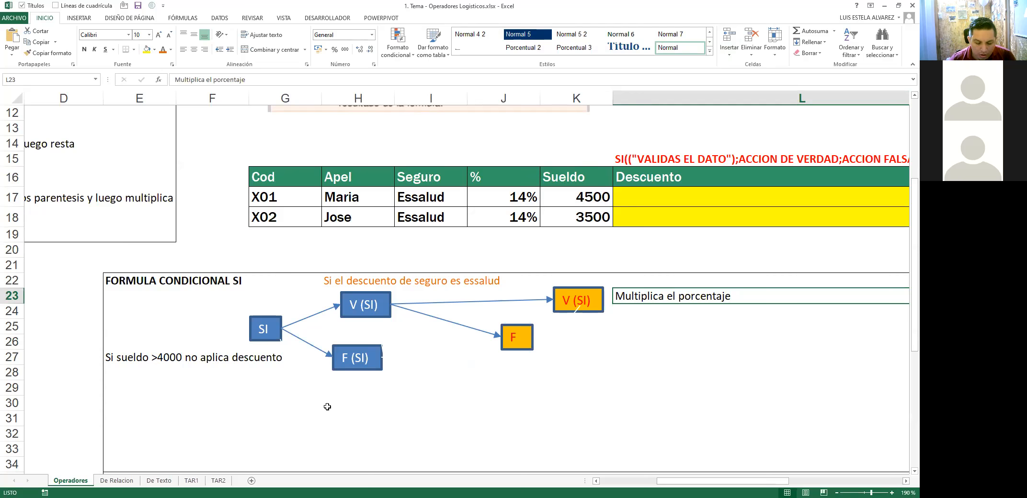
click(470, 283)
click(447, 249)
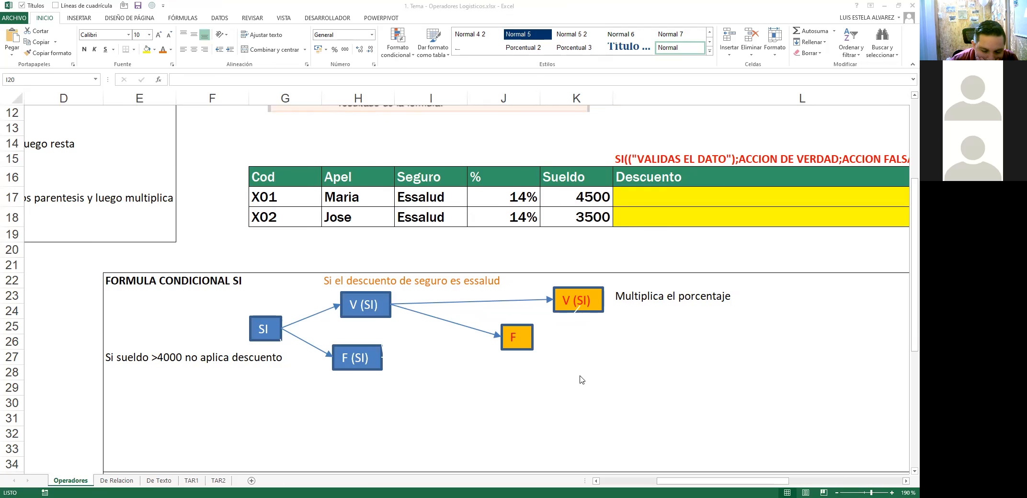
scroll(601, 375, down, 1)
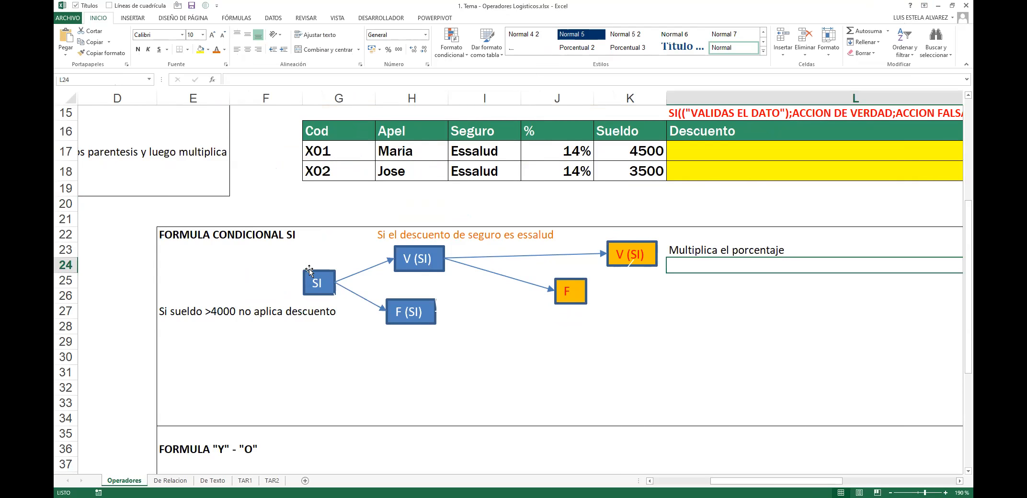
Step: Enter the G20 note: discount only if sueldo exceeds 4000 and seguro is essalud, else 'no hay descuento'
click(172, 234)
drag(172, 234, 218, 316)
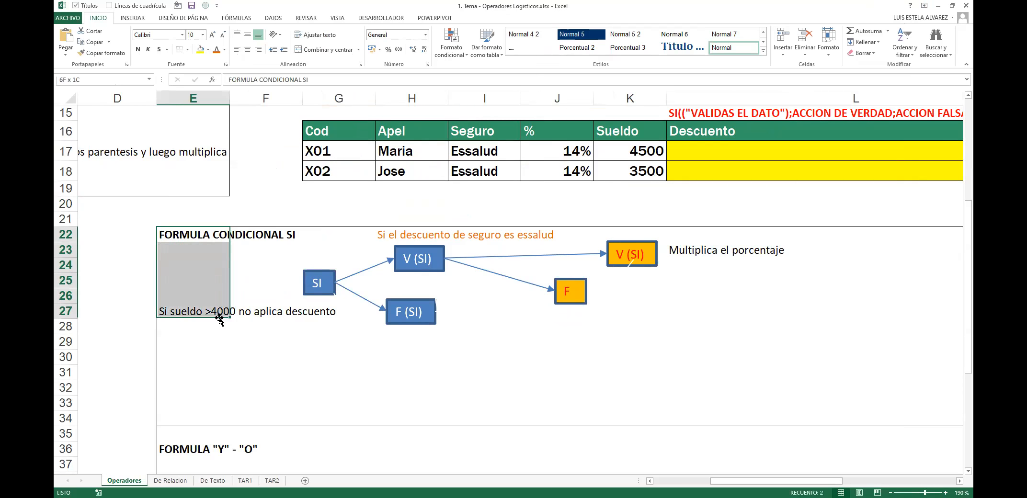
click(376, 200)
click(359, 198)
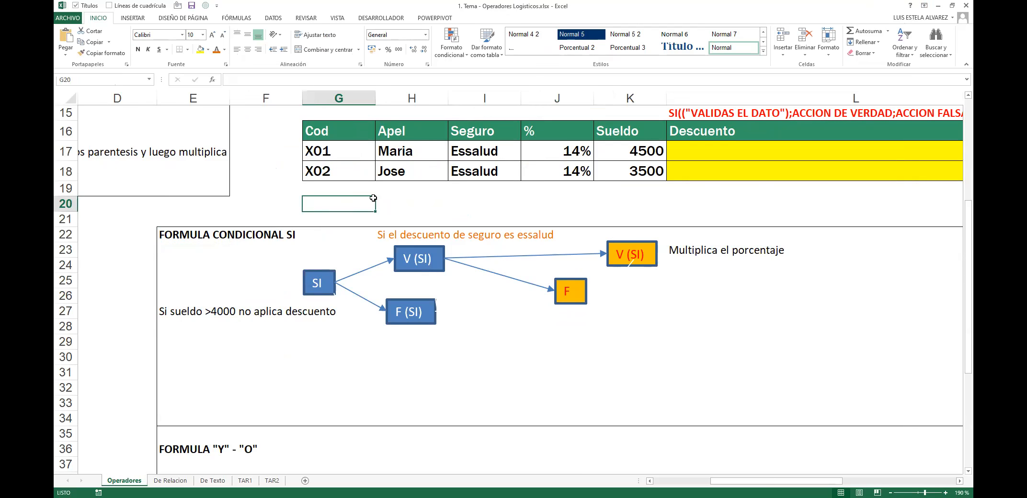
text(apli)
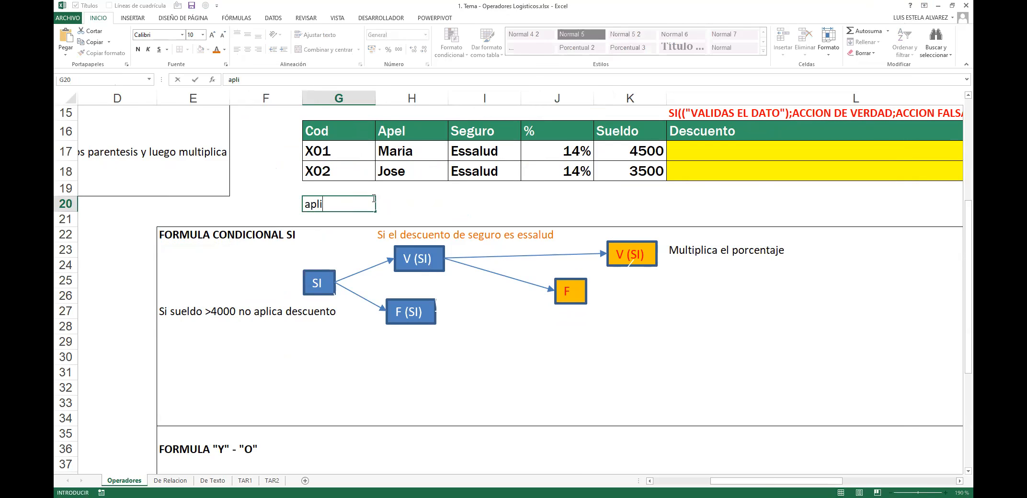
text(ques descuento)
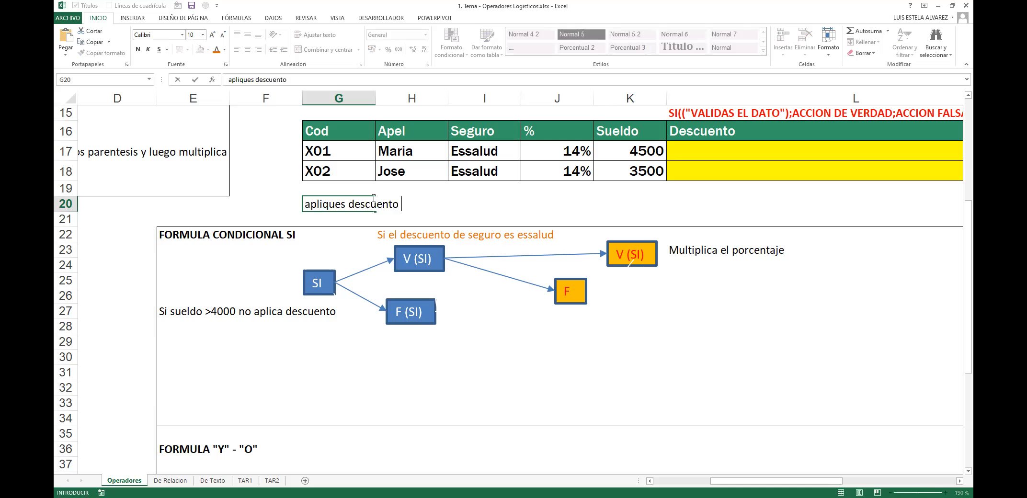
text( del % siempre y cuando el sue)
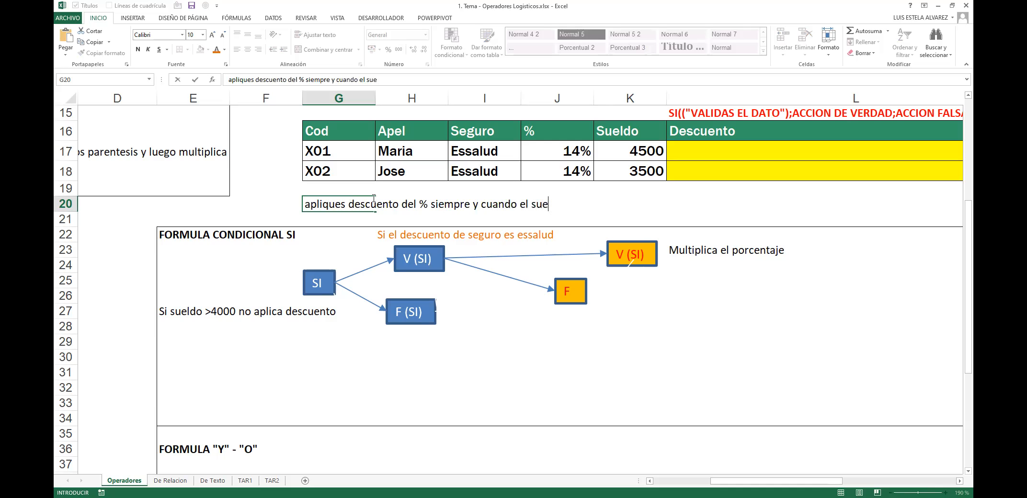
text(ldo sea mayor a 4)
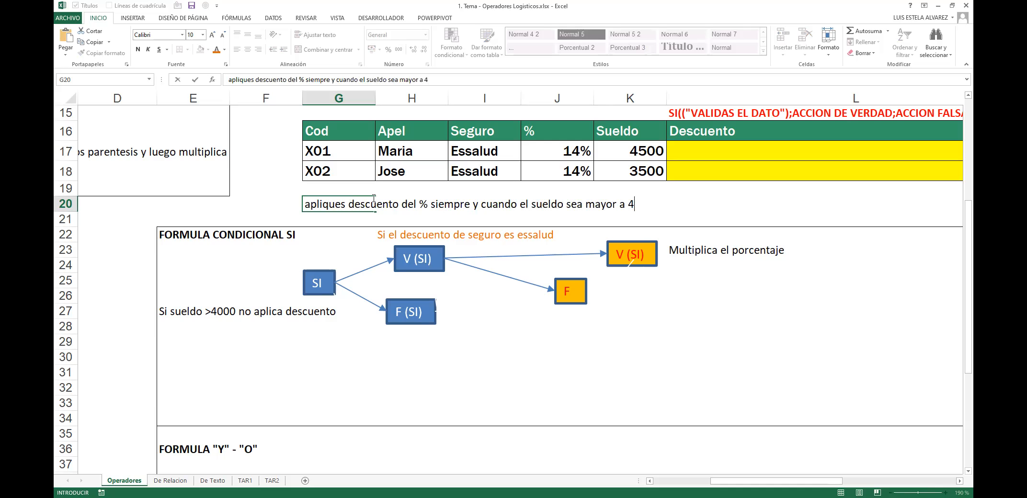
text(000 y el seguro e)
text(ssalud, sino )
text(no por)
key(BackSpace)
key(BackSpace)
key(BackSpace)
text(to)
key(BackSpace)
key(BackSpace)
text(no hayd)
key(BackSpace)
key(BackSpace)
key(BackSpace)
key(BackSpace)
text(hay)
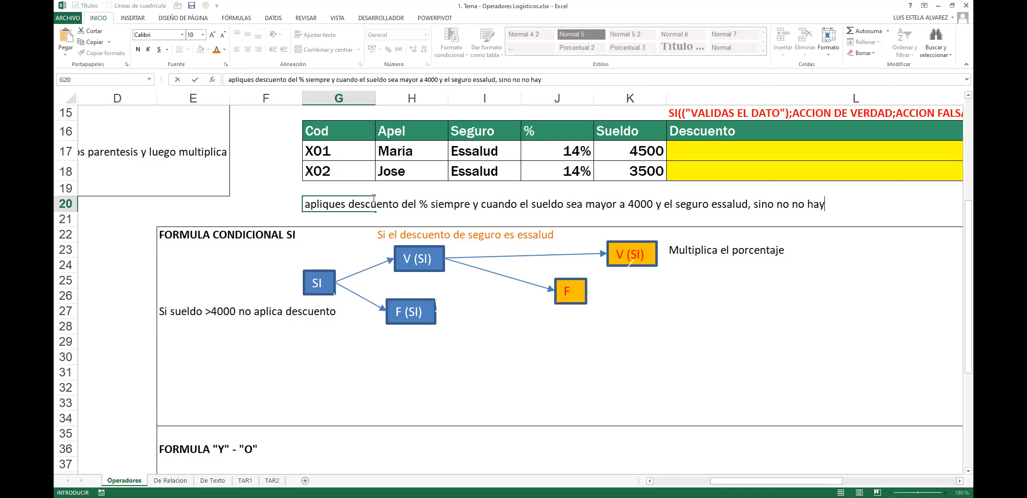
text( descuento)
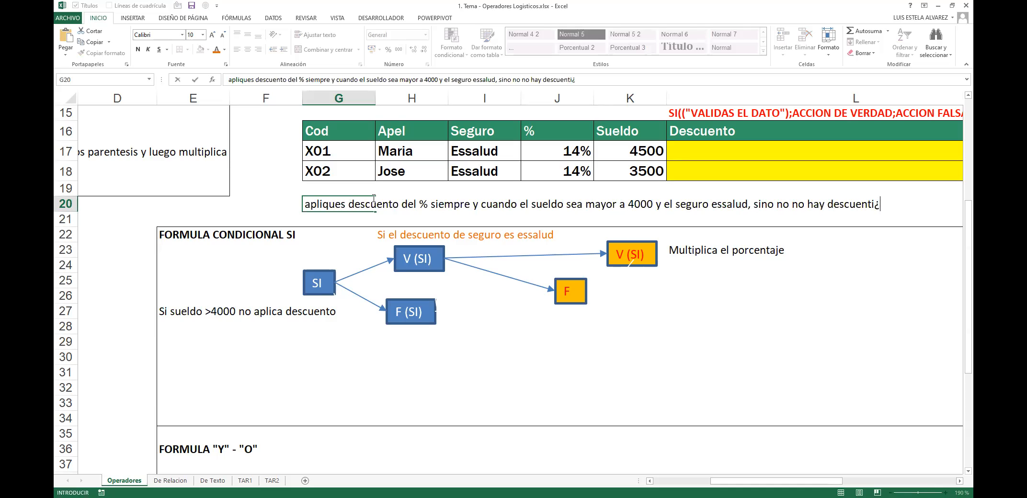
key(Return)
Step: Capitalise the note's first letter to 'A'
click(373, 198)
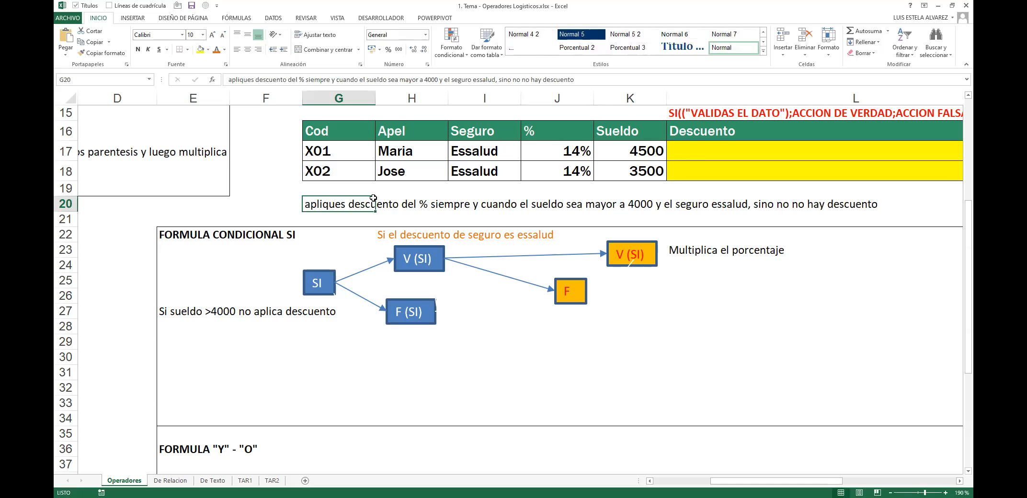
key(F2)
key(Home)
key(Delete)
text(A)
key(Return)
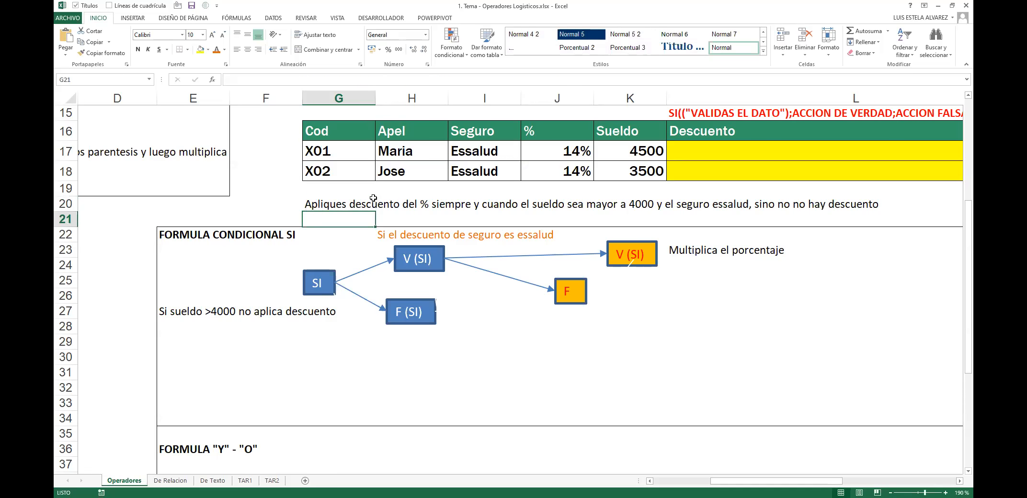
key(Right)
key(Right)
key(Right)
key(Right)
key(Right)
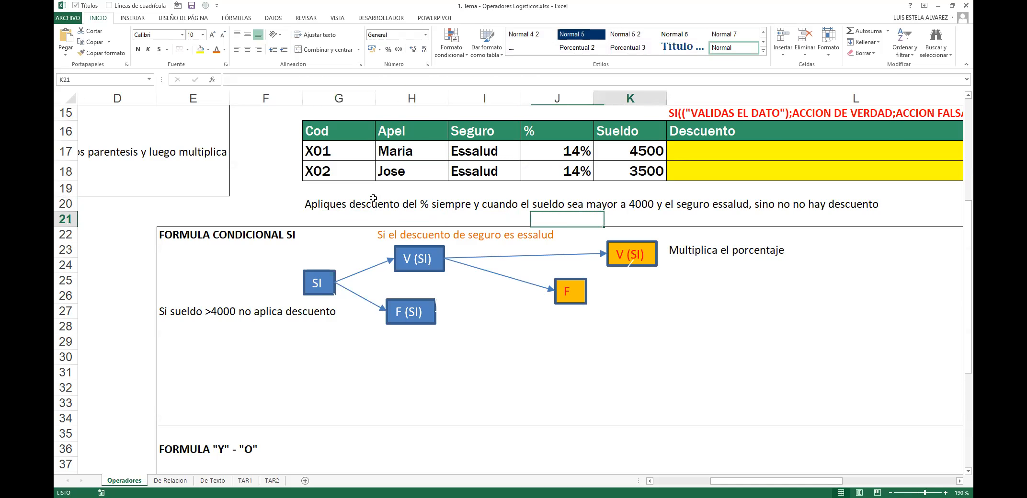
key(Up)
key(Left)
key(Left)
key(Left)
key(Left)
key(Left)
key(Left)
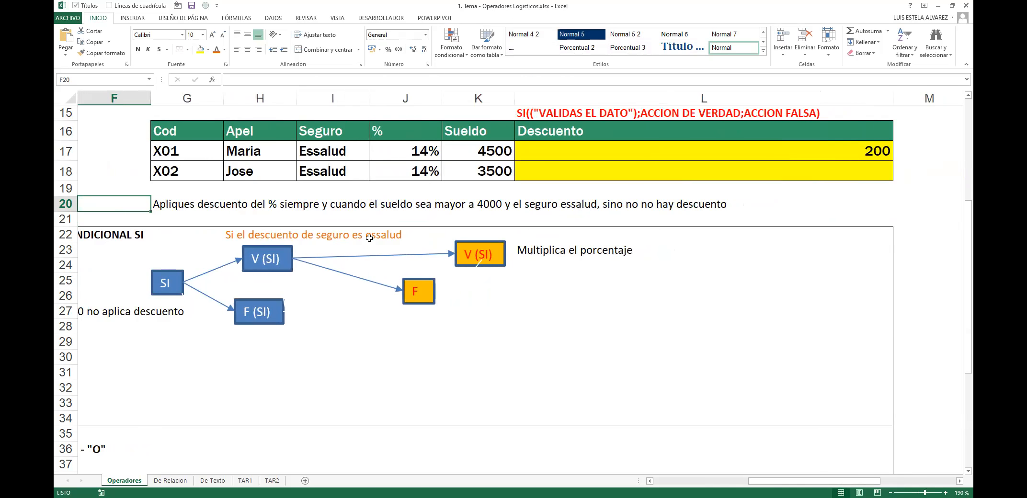
drag(234, 189, 747, 395)
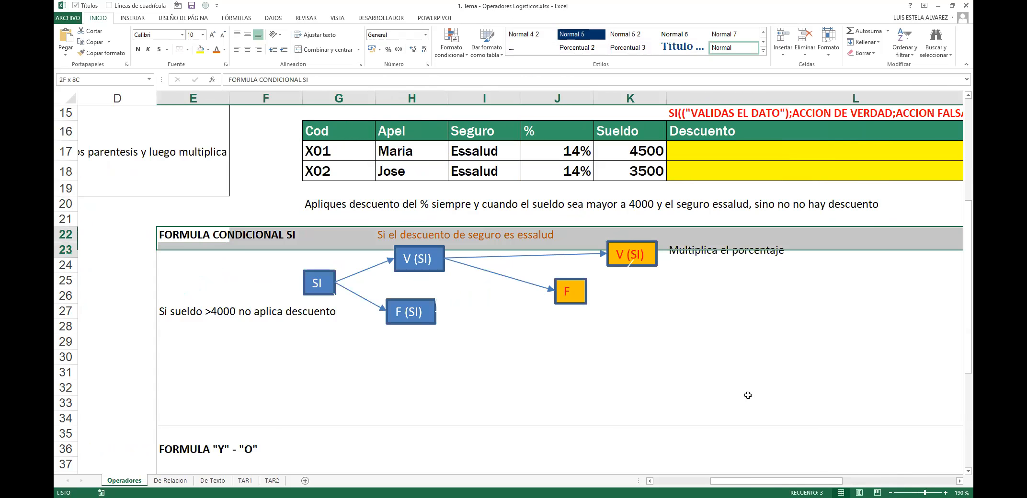
click(848, 317)
drag(791, 482, 775, 482)
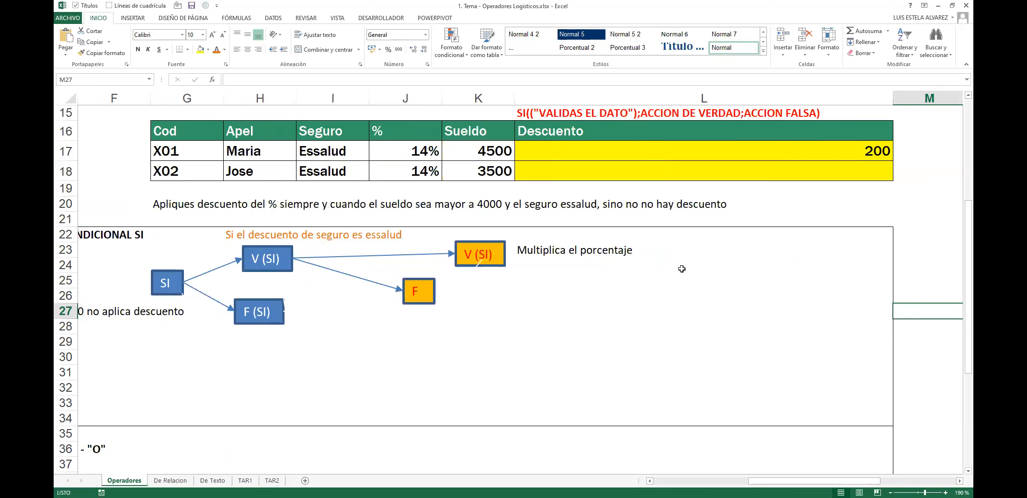
scroll(681, 269, down, 2)
click(568, 223)
shift+click(184, 213)
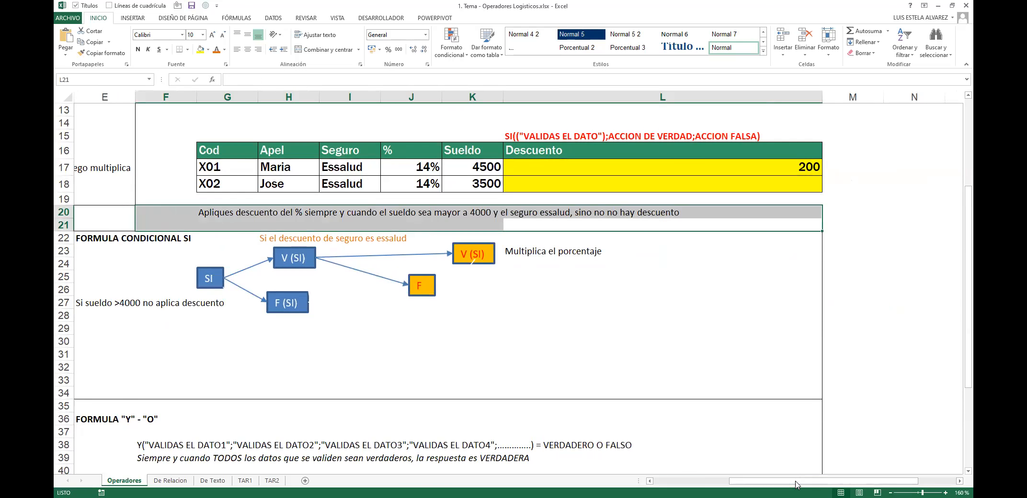
Step: Select each SI, V (SI) and F box of the diagram to check their positions
drag(779, 485, 761, 484)
drag(144, 238, 578, 343)
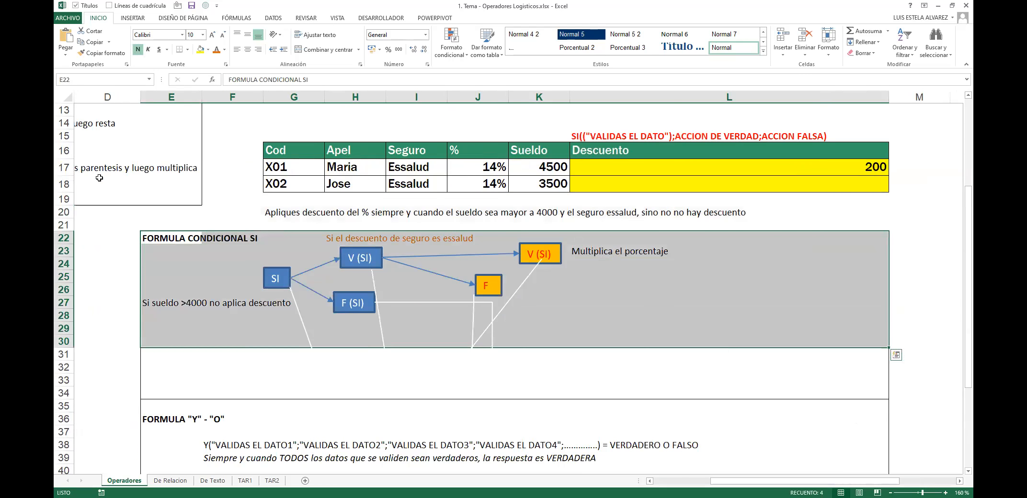
click(290, 282)
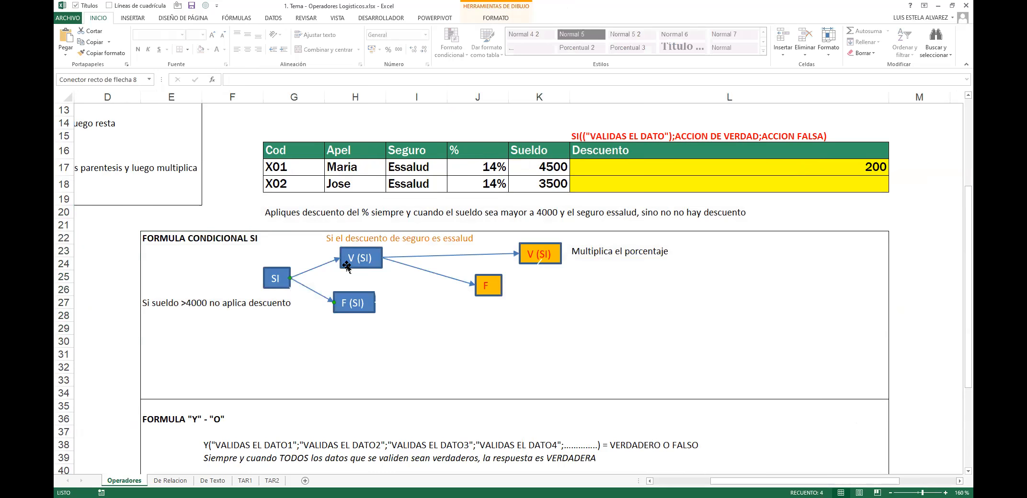
click(268, 280)
click(352, 265)
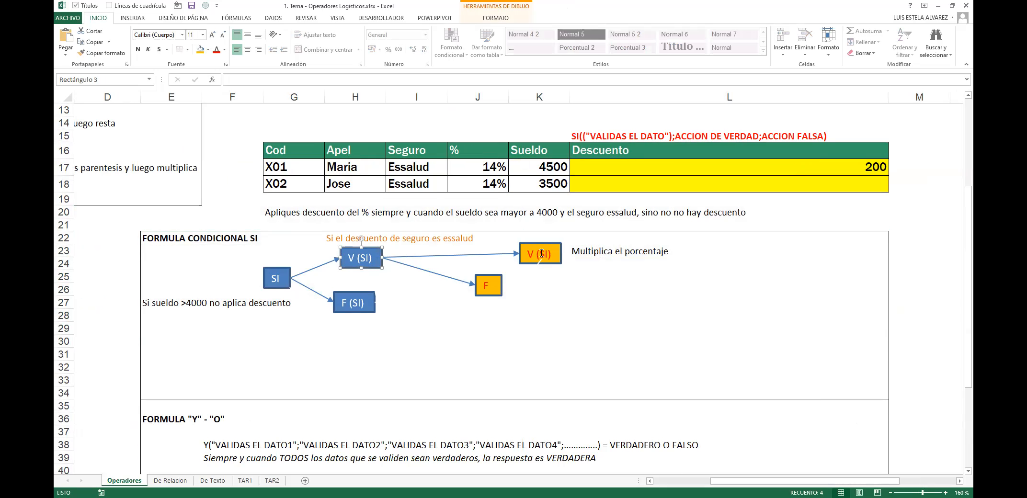
click(558, 258)
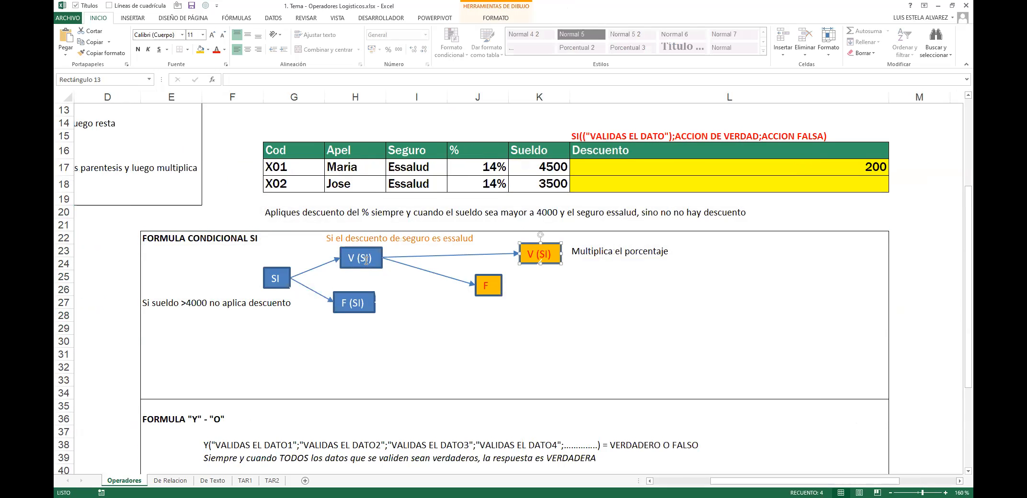
click(481, 292)
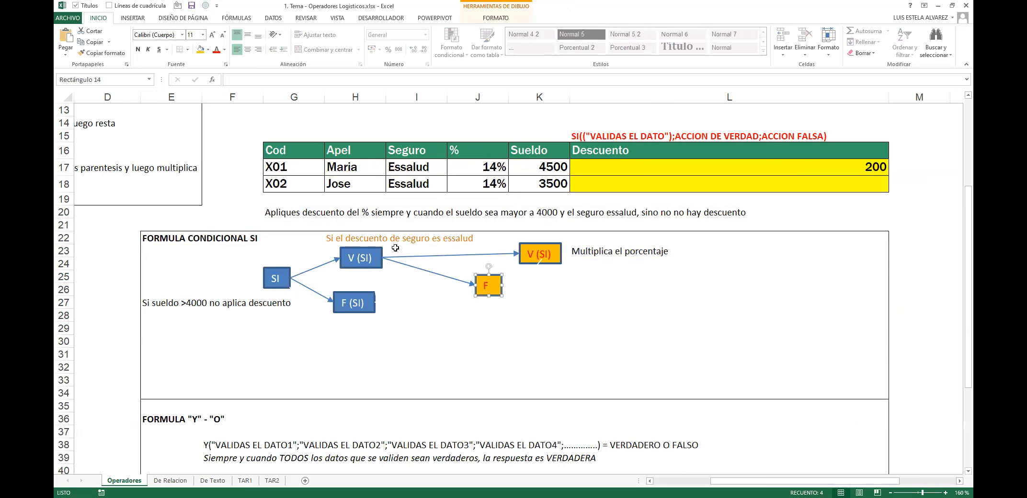
click(350, 312)
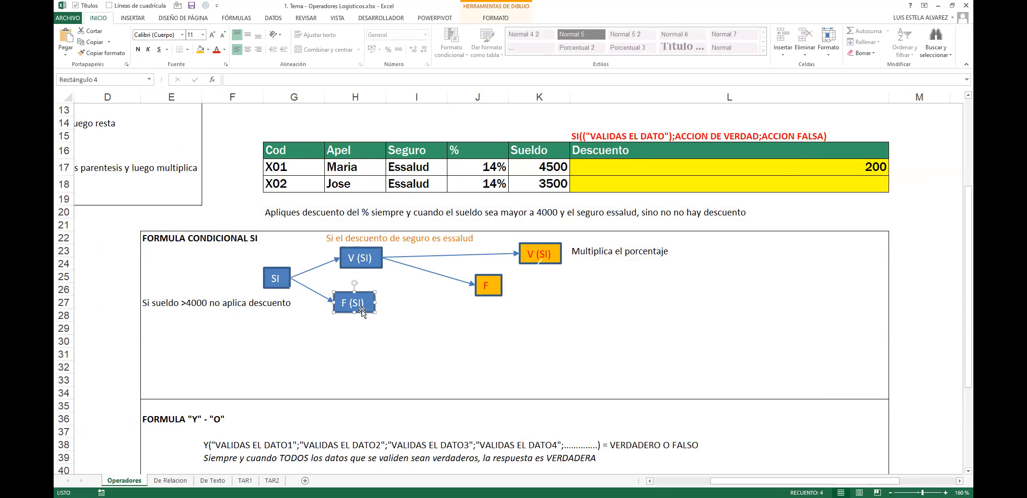
Step: Nudge the blue F (SI) box slightly right and delete the old 200 formula in L17
drag(363, 314, 370, 315)
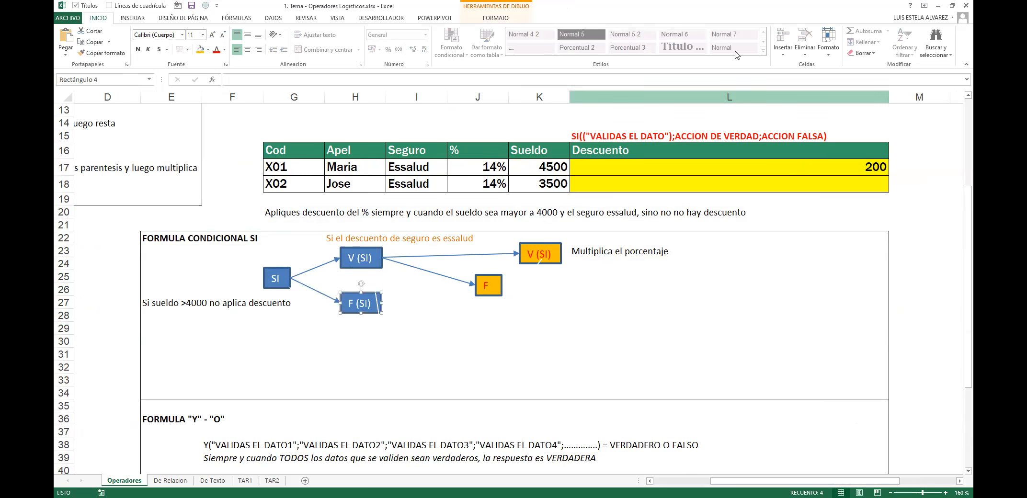
click(715, 171)
key(Delete)
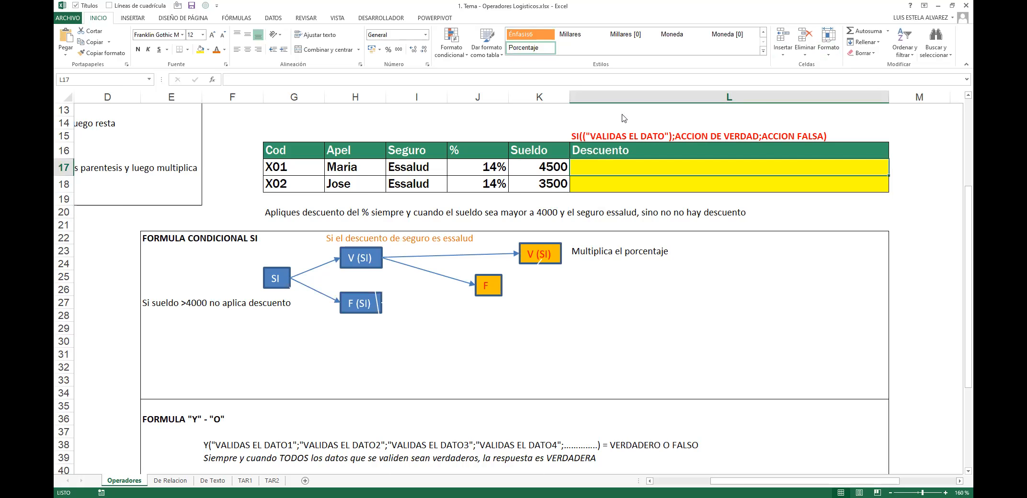
Step: Refocus the worksheet and open Descuento cell L17 for editing
click(670, 239)
click(677, 215)
click(644, 183)
click(636, 164)
double_click(635, 163)
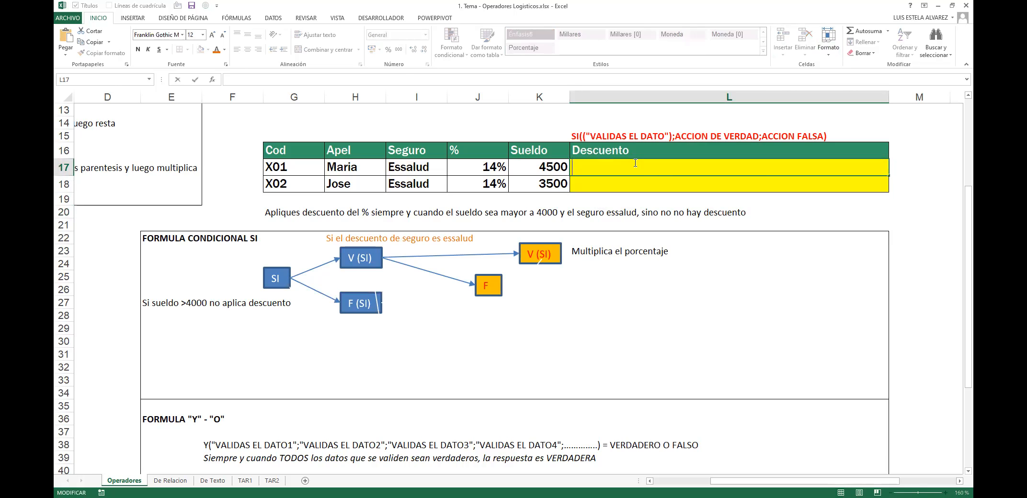
Step: Enter =SI(K17>4000;SI(I17="essalud";J17*K17;0);0) in L17, pointing at K17, I17 and J17
text(=)
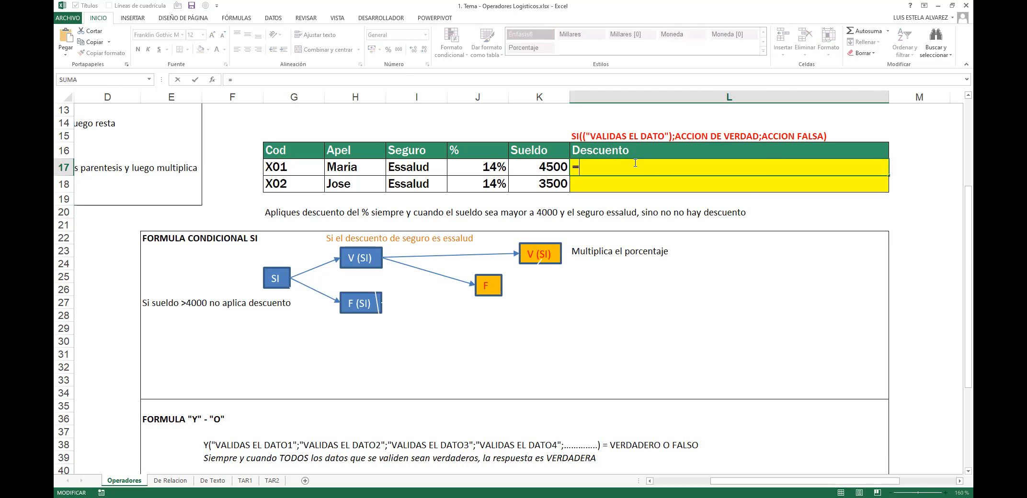
text(SI()
key(Left)
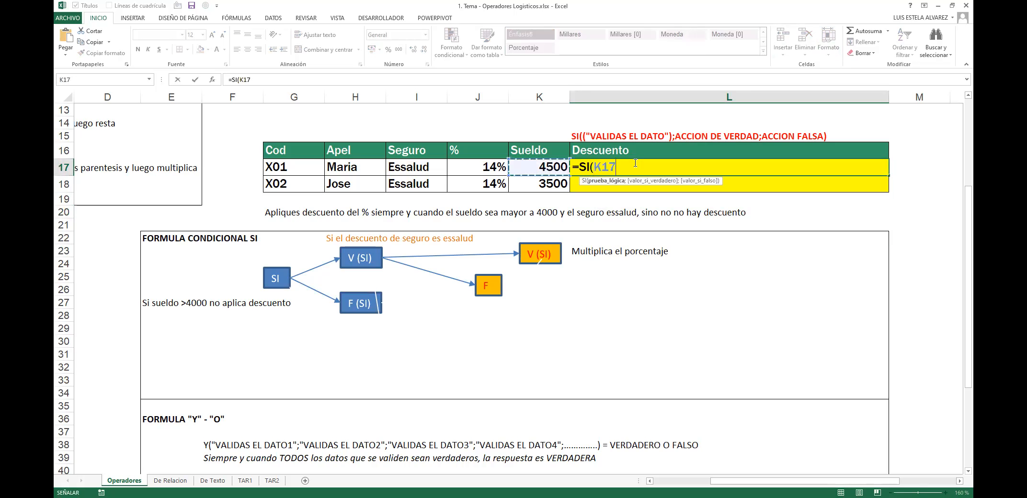
text(>4)
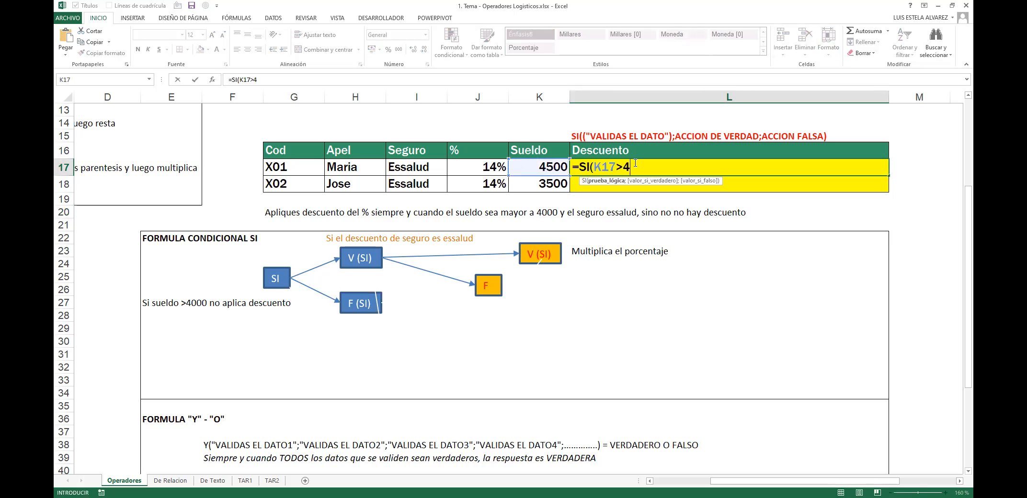
text(000;)
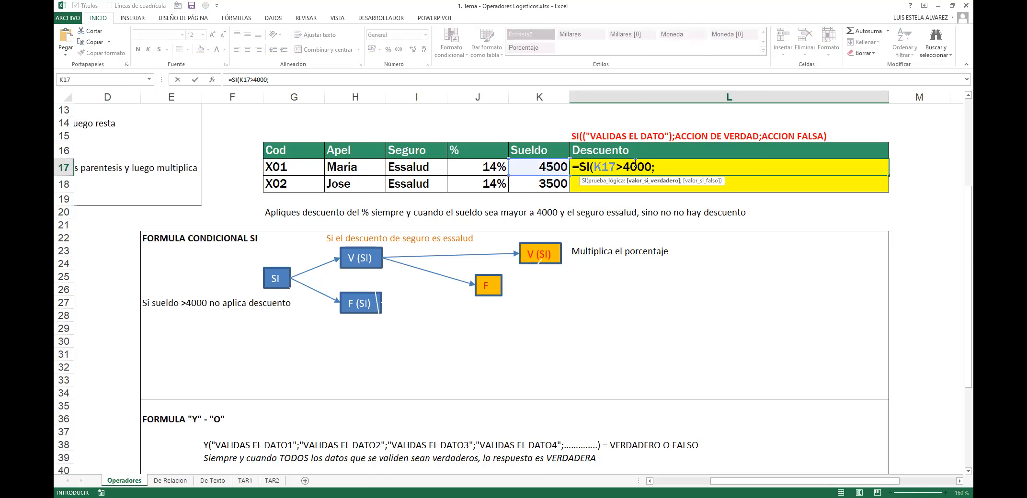
text(SI()
key(Left)
key(Left)
key(Left)
text(="essal)
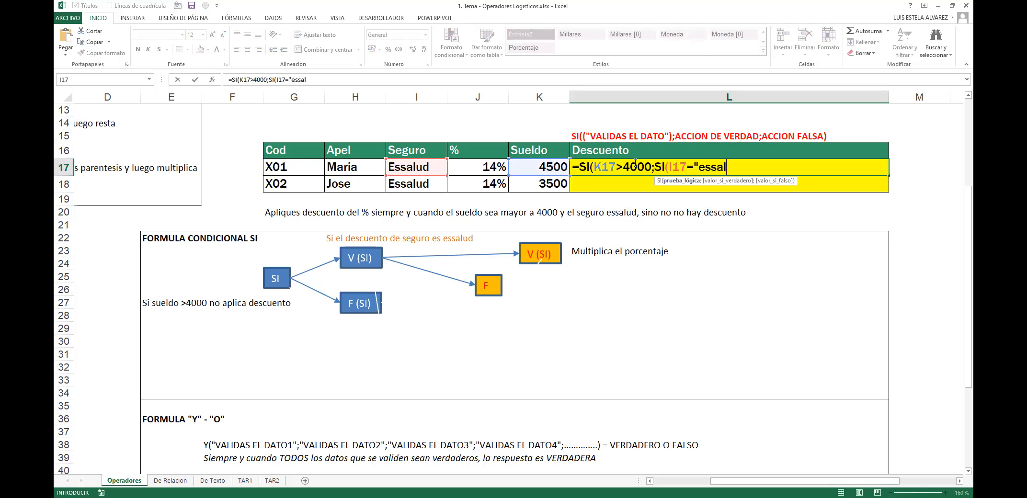
text(ud";)
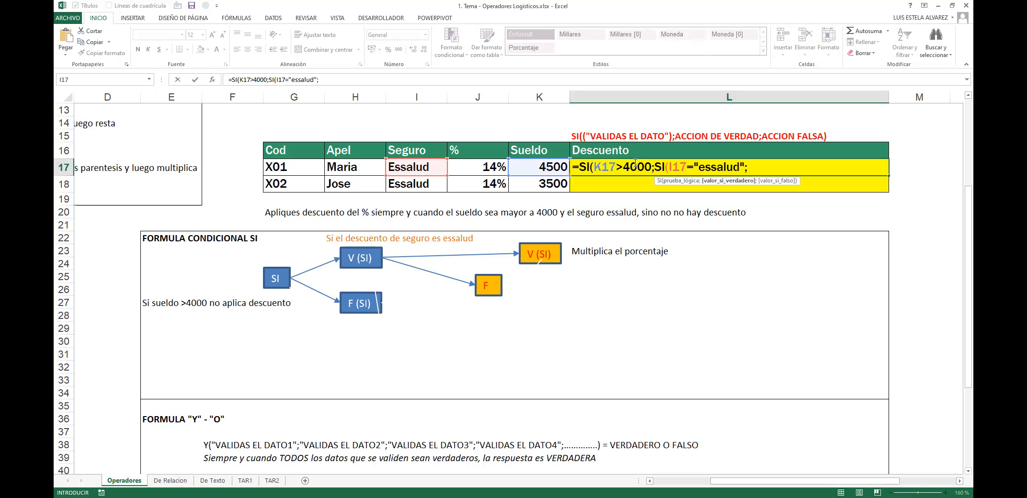
key(Left)
key(Left)
text(*)
key(Left)
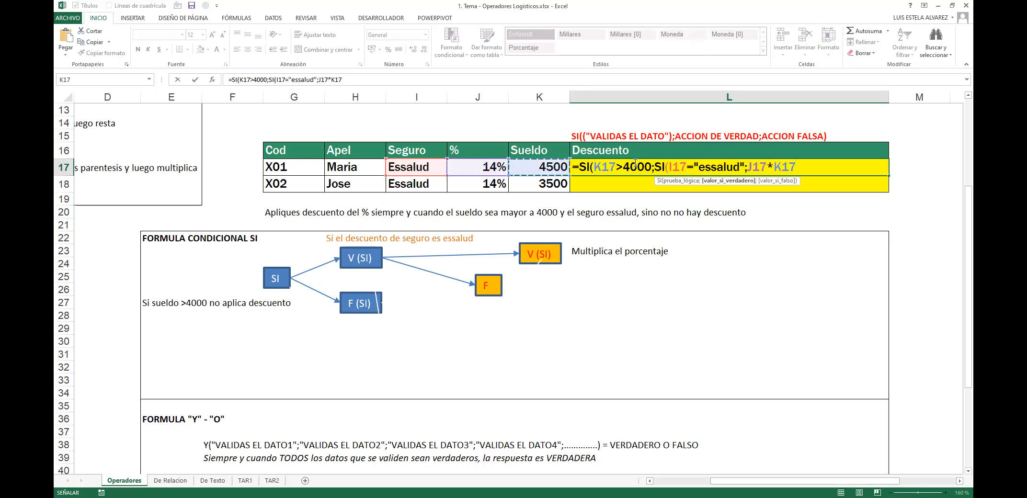
text(;0;0)
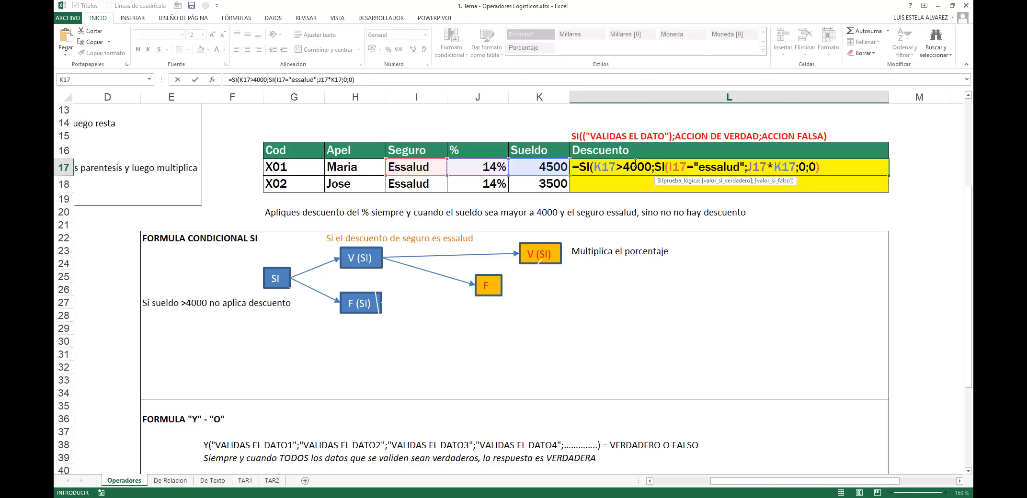
key(F2)
key(Left)
key(Left)
key(Left)
text())
key(ctrl+Return)
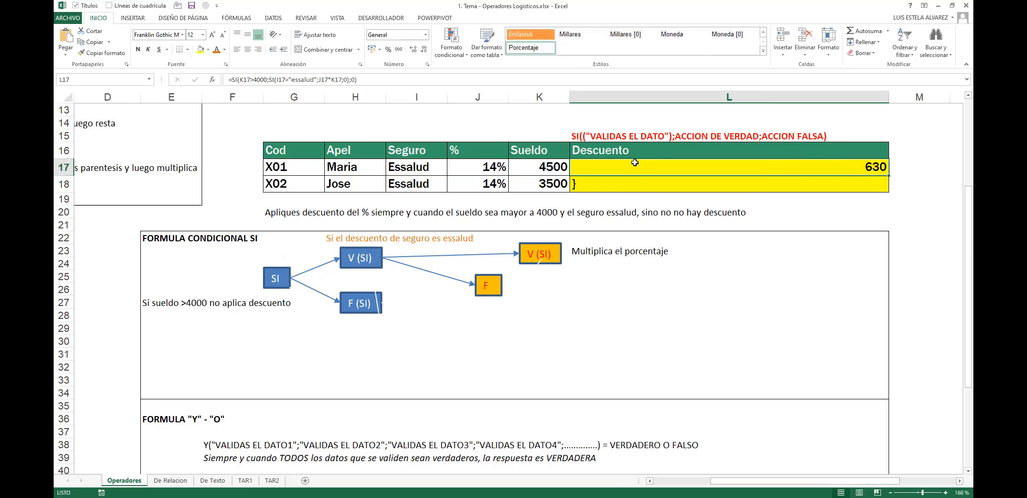
key(F2)
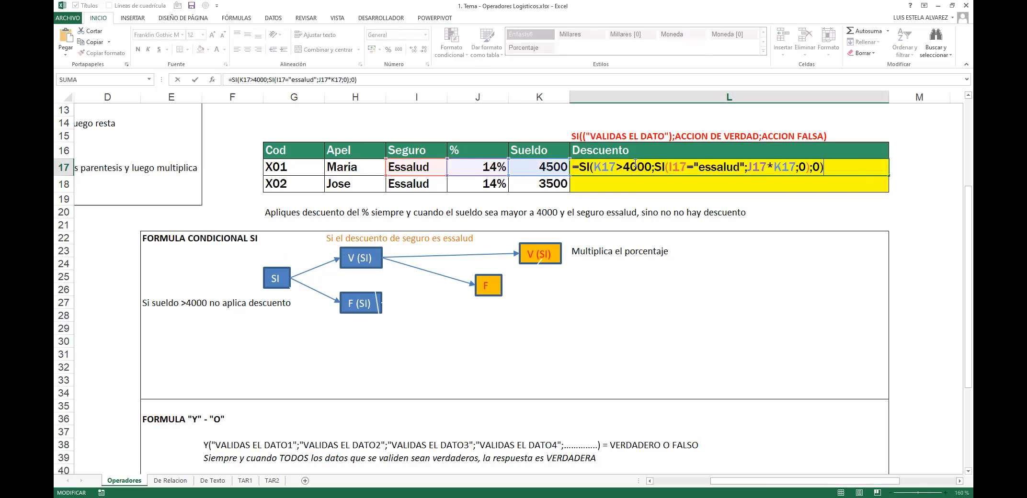
key(shift+Home)
key(Escape)
key(F2)
key(Escape)
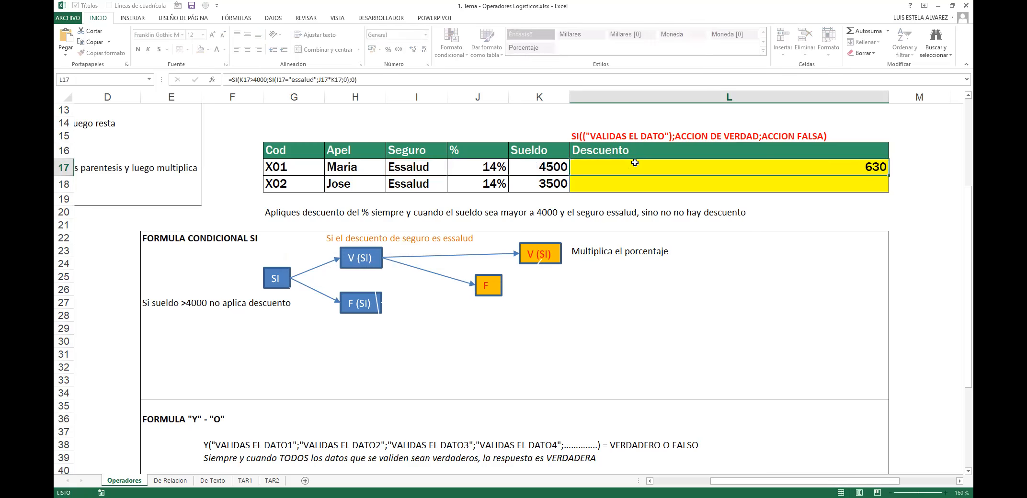
key(F2)
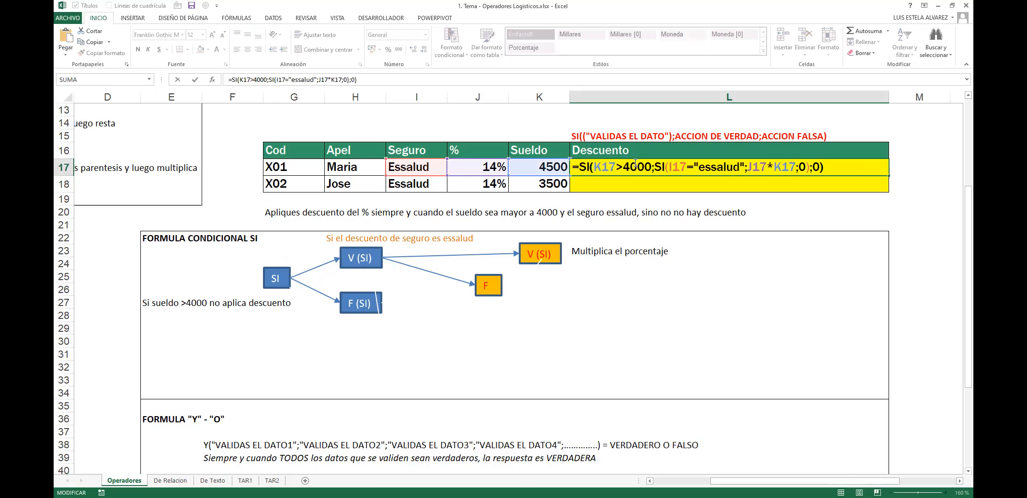
click(650, 167)
key(Right)
click(582, 135)
key(Escape)
drag(594, 137, 723, 127)
click(824, 133)
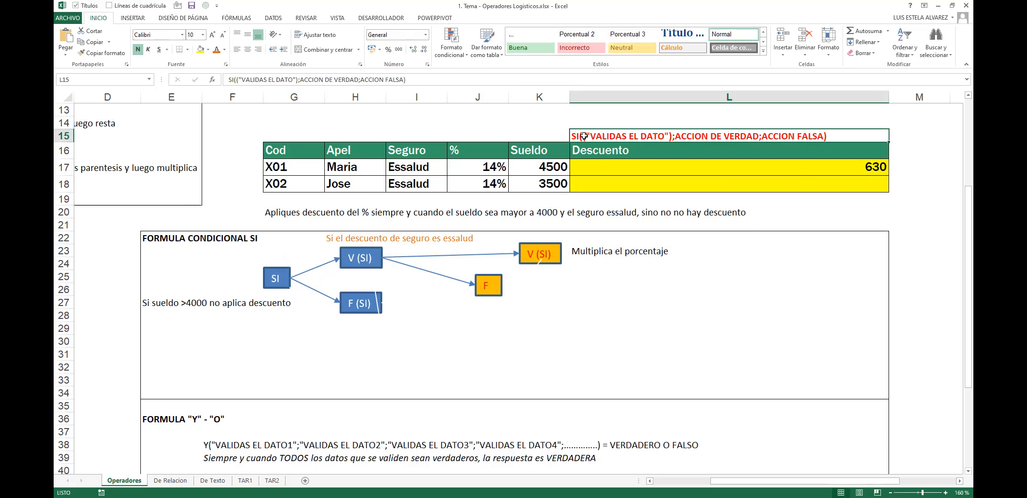
click(757, 166)
double_click(756, 167)
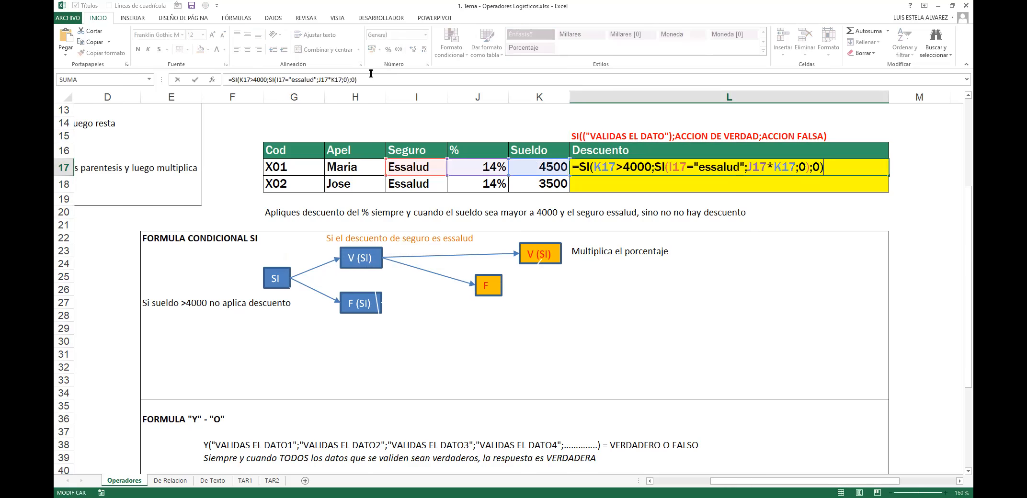
click(364, 80)
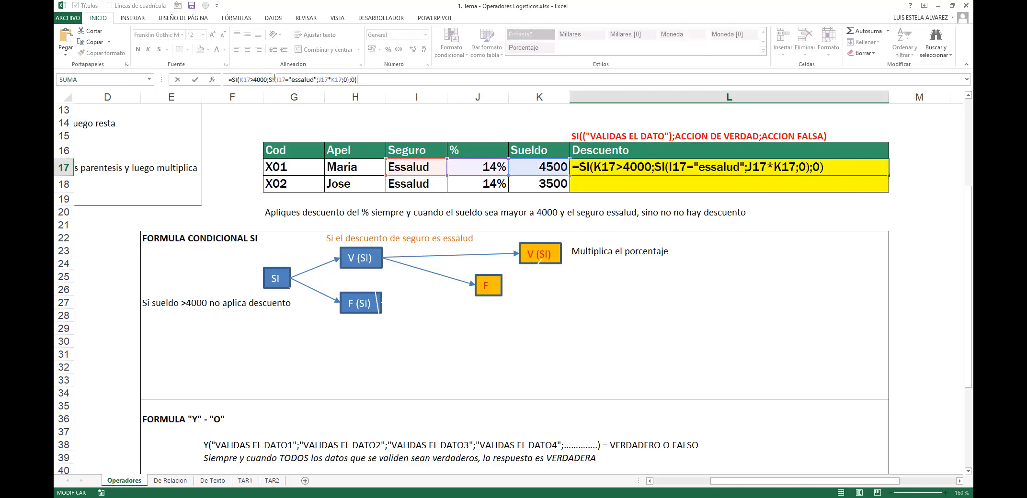
click(654, 165)
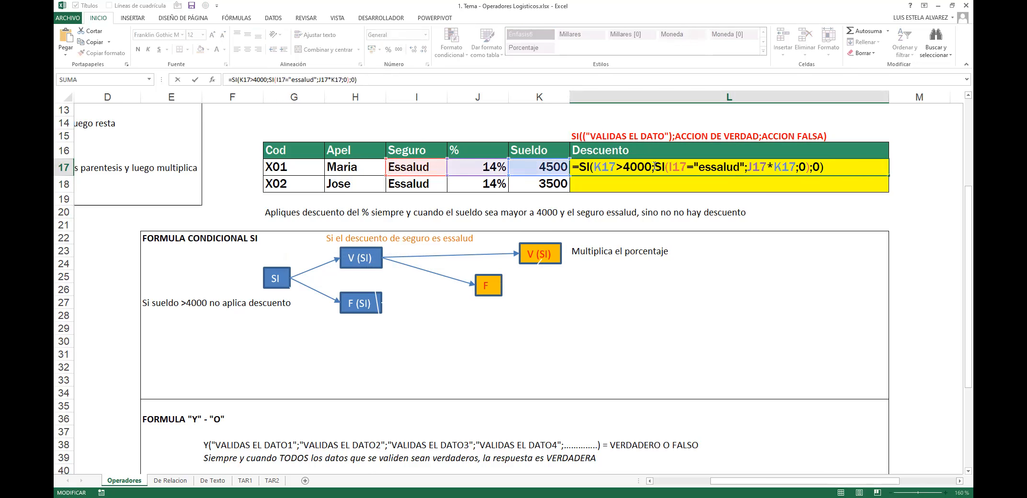
click(654, 181)
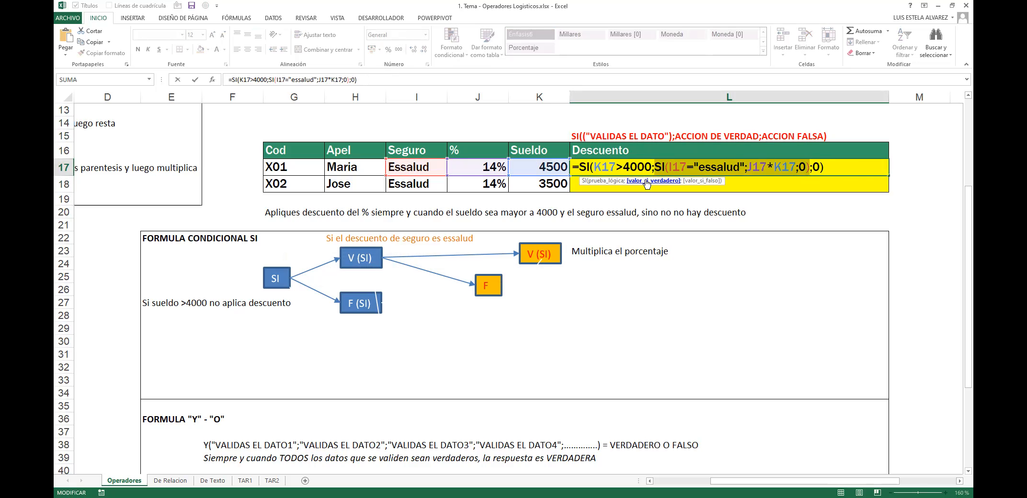
click(686, 165)
click(726, 166)
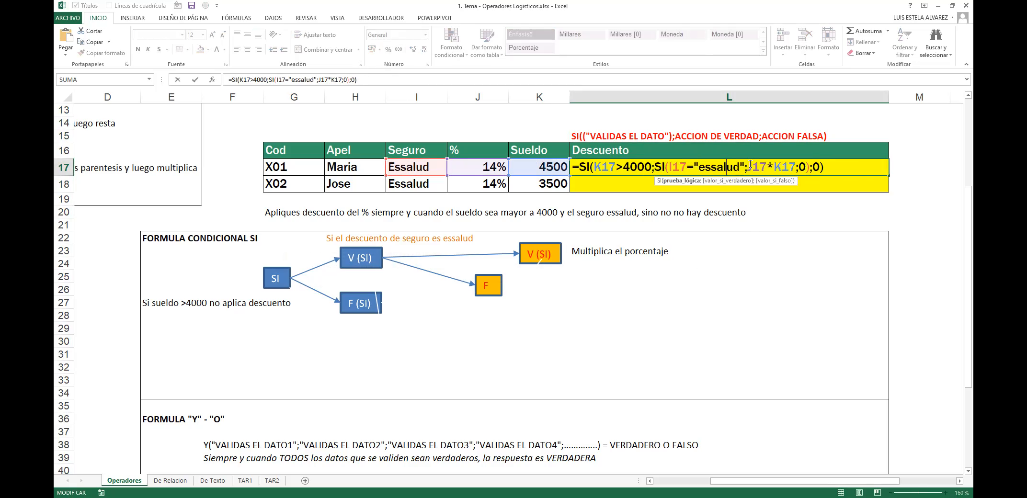
click(748, 166)
drag(806, 167, 659, 166)
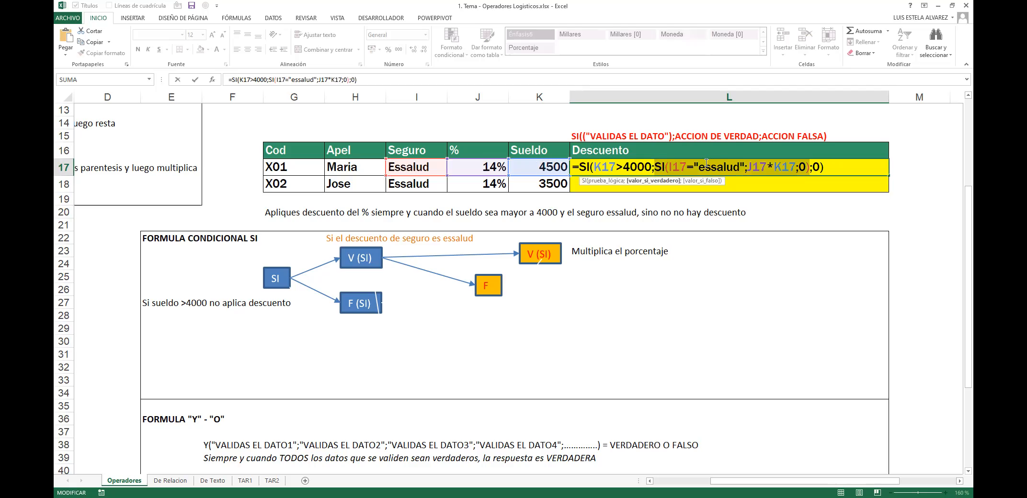
click(812, 168)
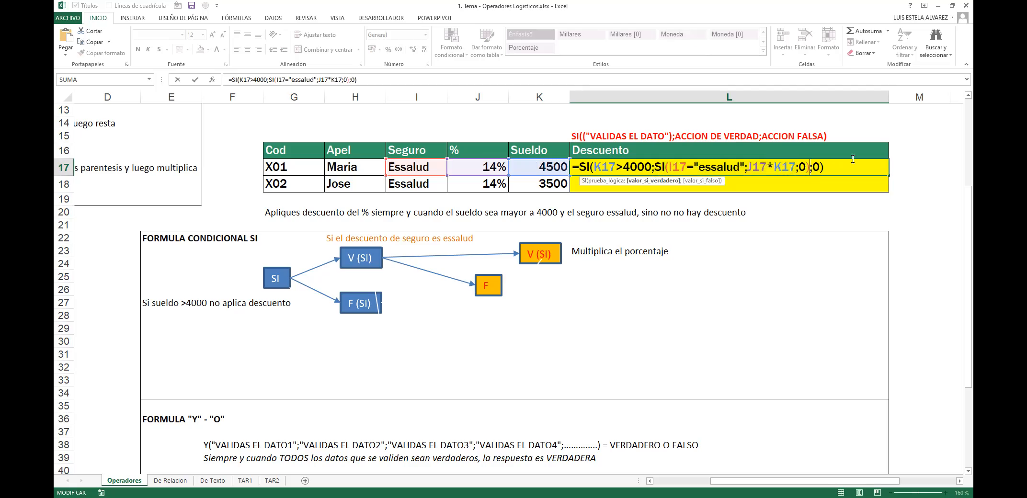
key(BackSpace)
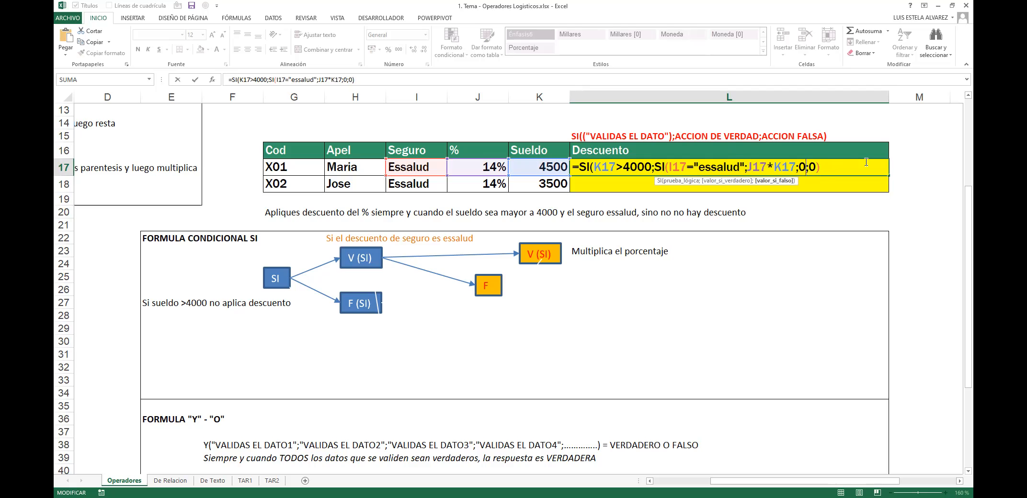
text())
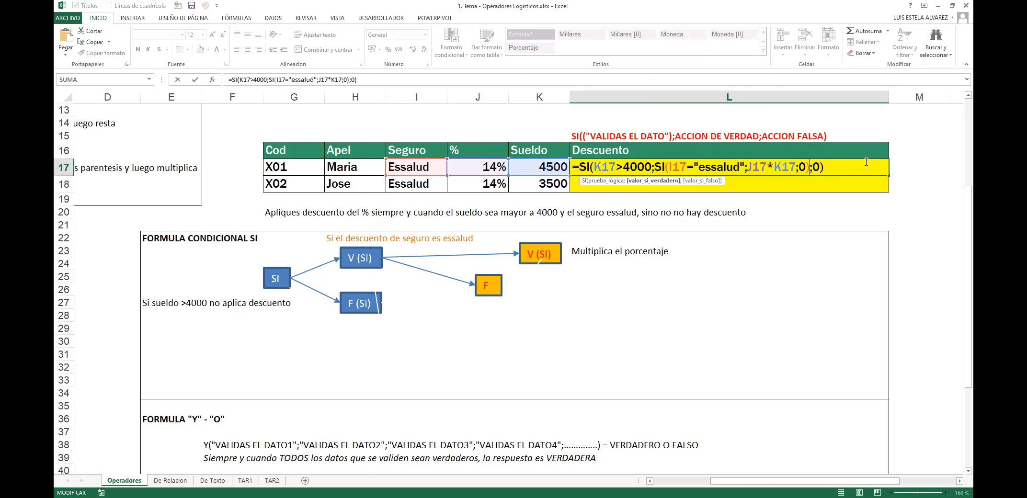
key(Tab)
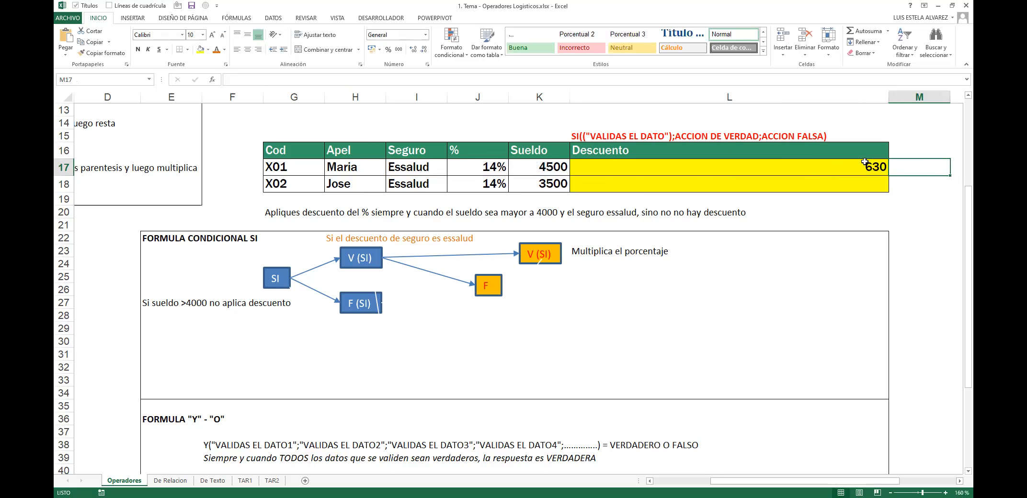
double_click(864, 162)
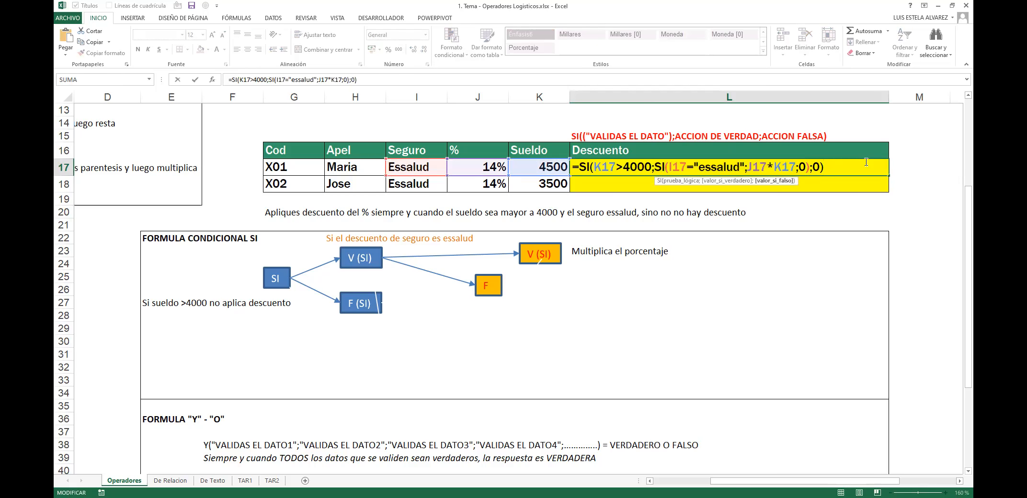
Step: Clear the nested Descuento formula from L17
key(Escape)
key(Delete)
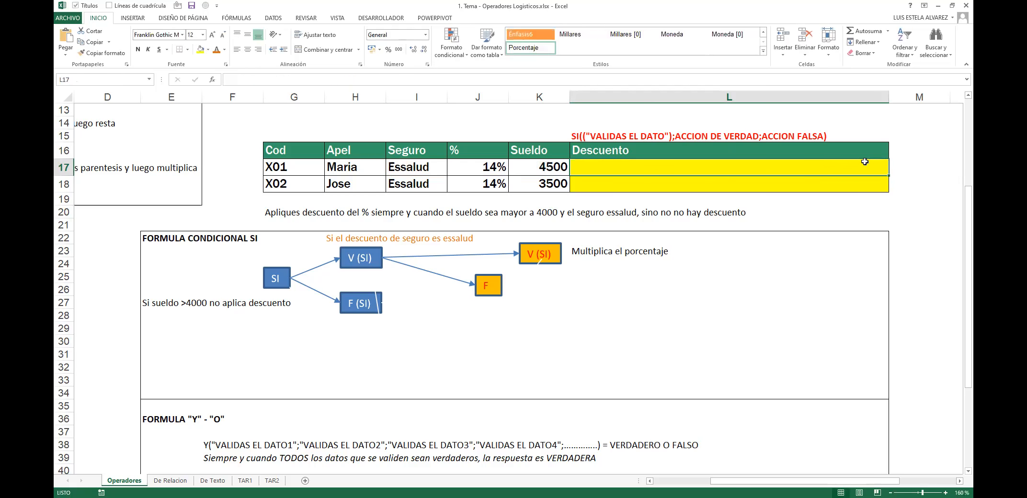
key(Right)
key(Left)
text(=)
key(Escape)
Step: Enter the simpler =SI(K17>4000;1;0) in L17
text(=SI()
key(Left)
text(>400)
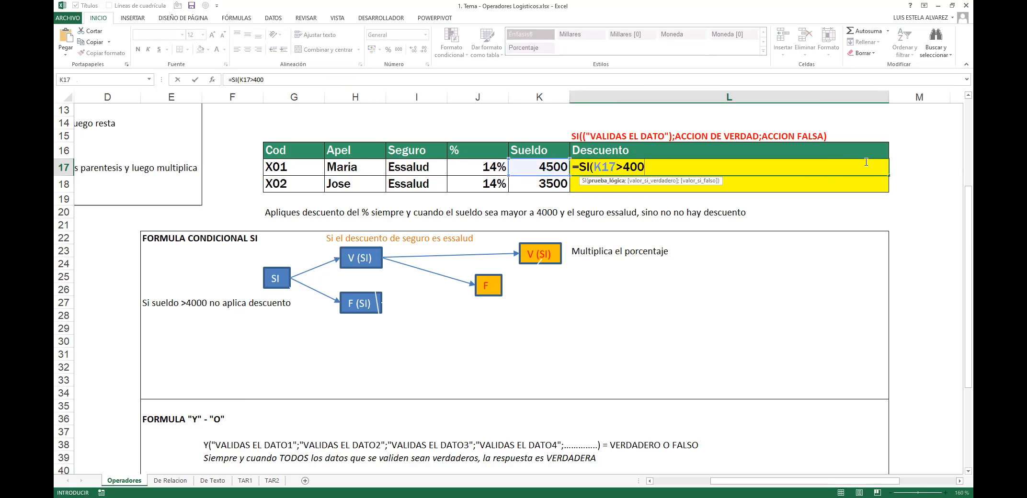
text(0;)
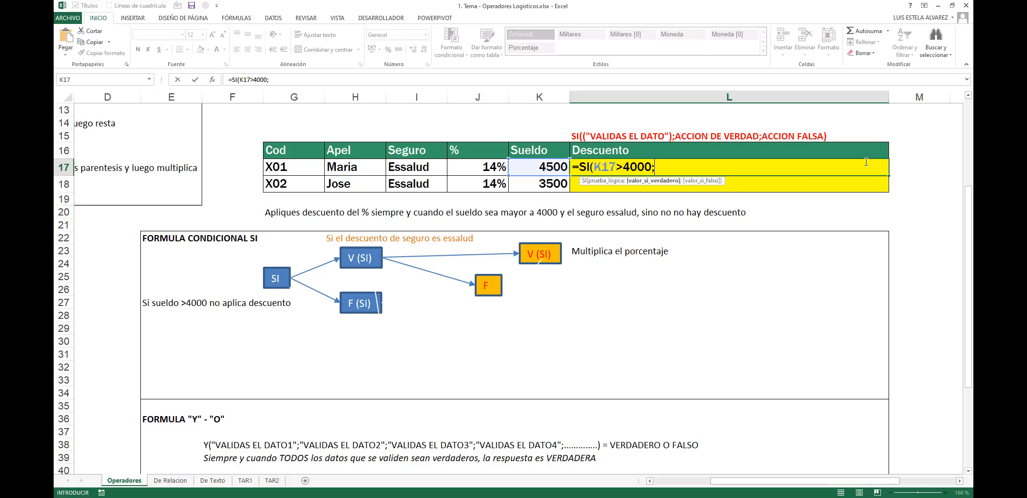
text(1;0)
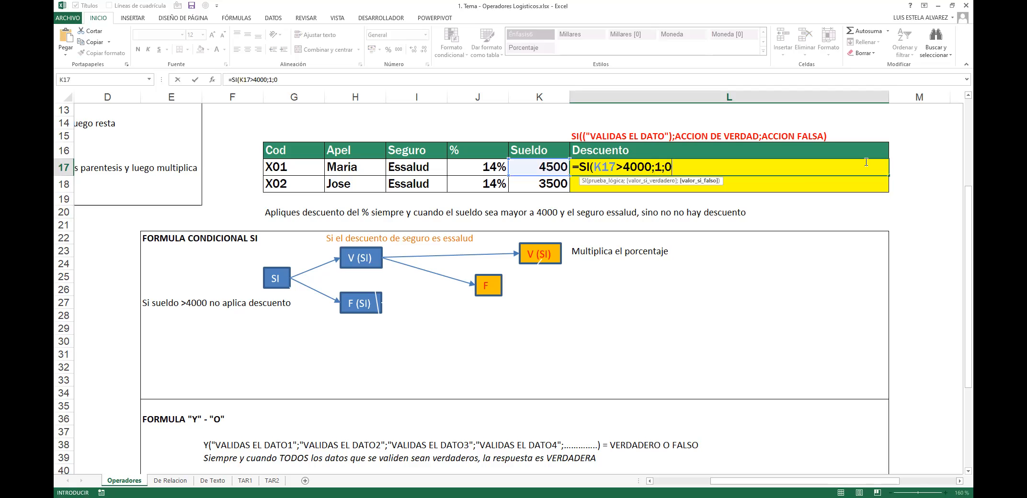
text())
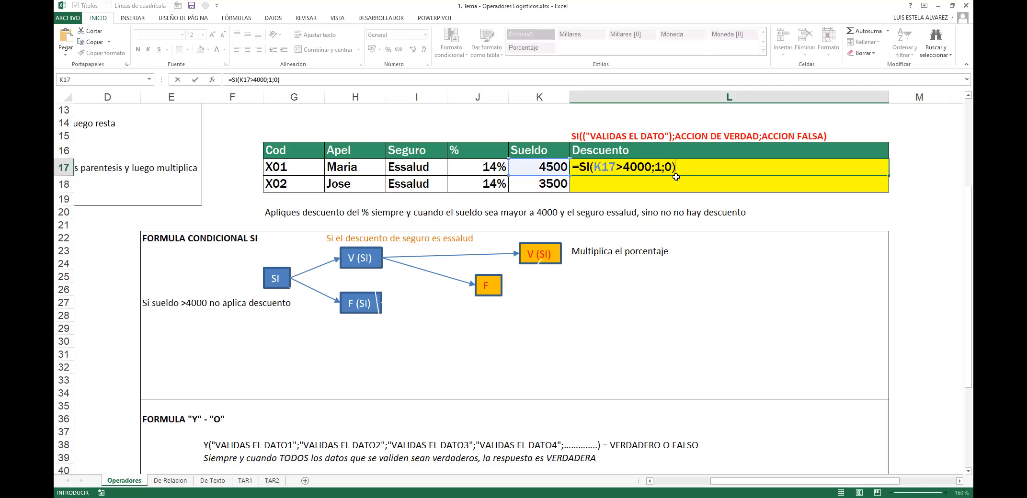
click(659, 164)
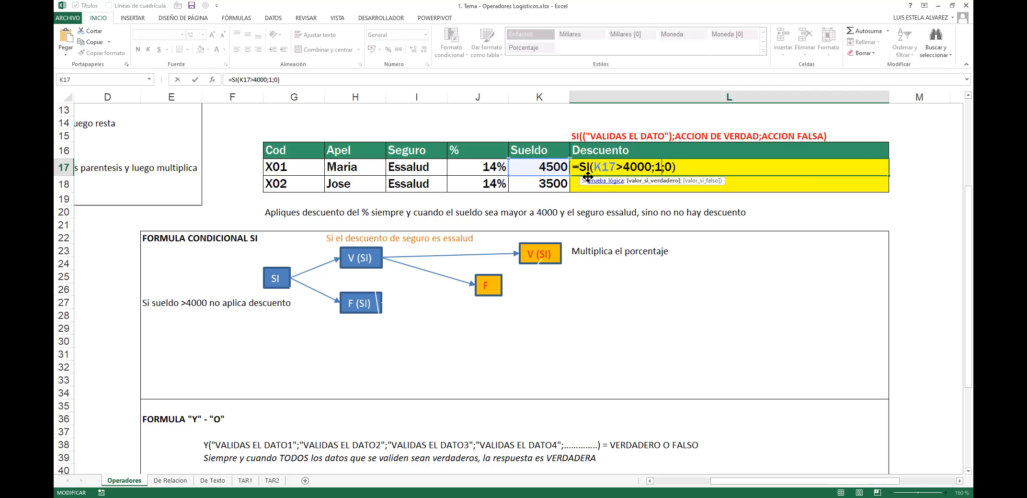
drag(573, 168, 698, 165)
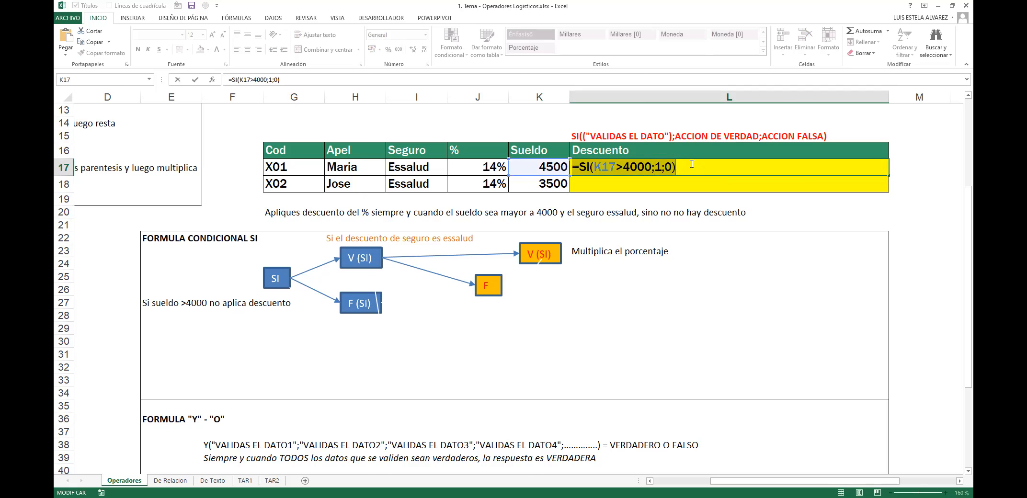
key(Return)
Step: Reopen L17 to confirm the formula returns 1
key(Up)
key(Right)
key(Right)
click(690, 164)
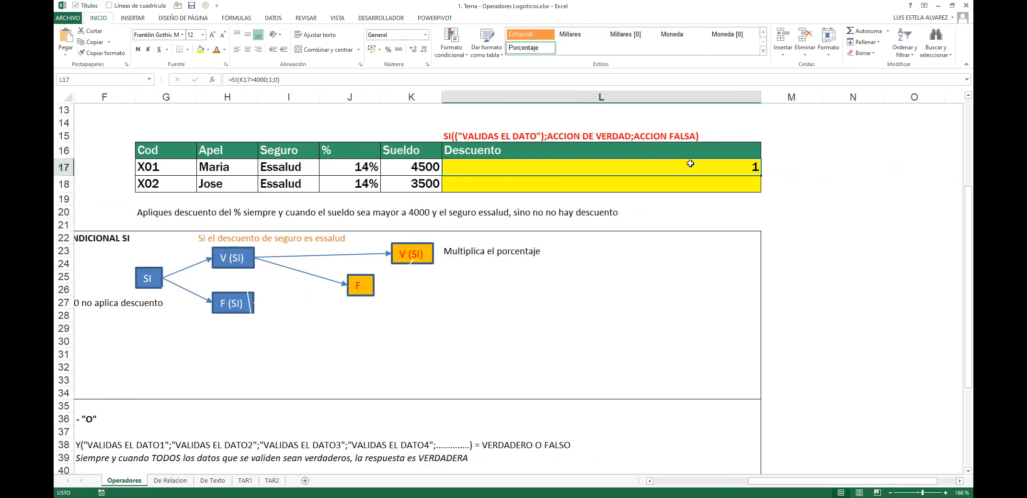
double_click(690, 164)
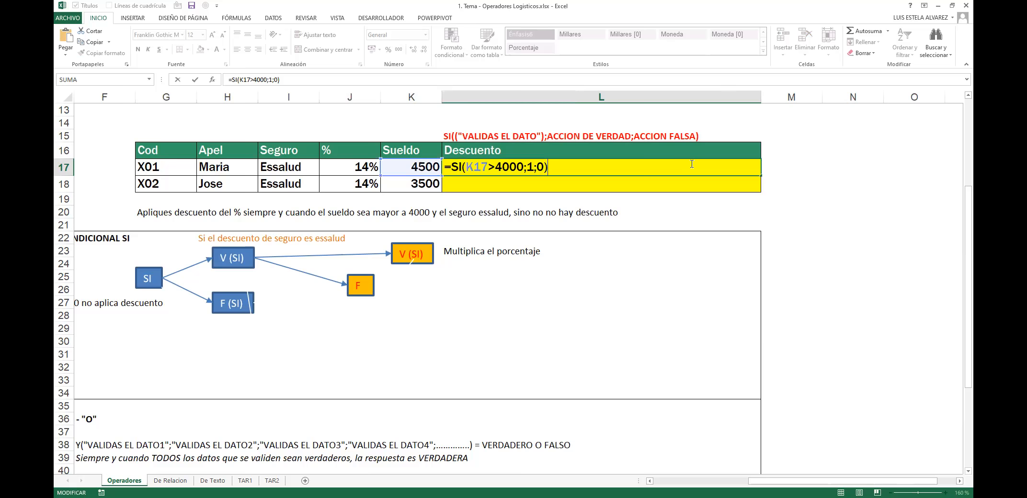
key(Return)
Step: Test with 3800 in K17, undo back to 4500, and recheck L17's result
key(Up)
key(Left)
key(Left)
key(Right)
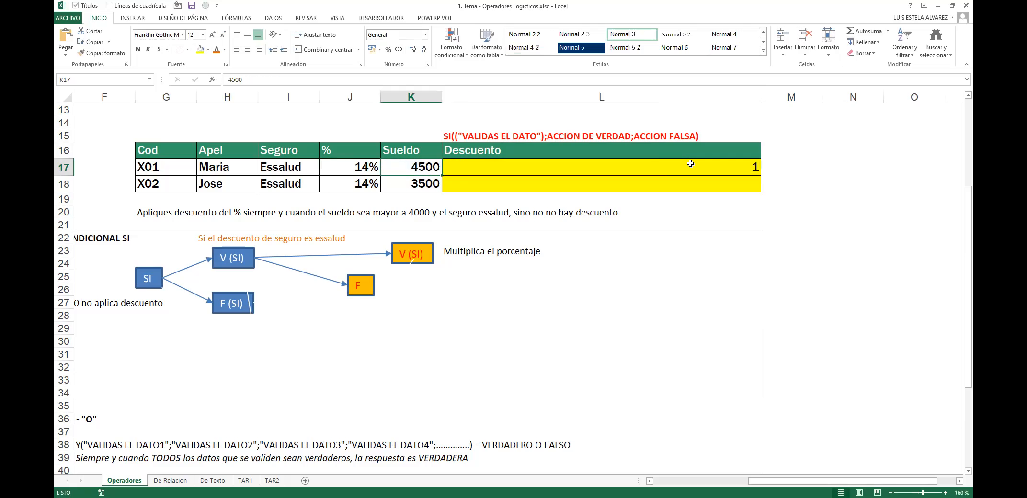
text(3800)
key(Return)
key(ctrl+z)
key(Right)
double_click(690, 164)
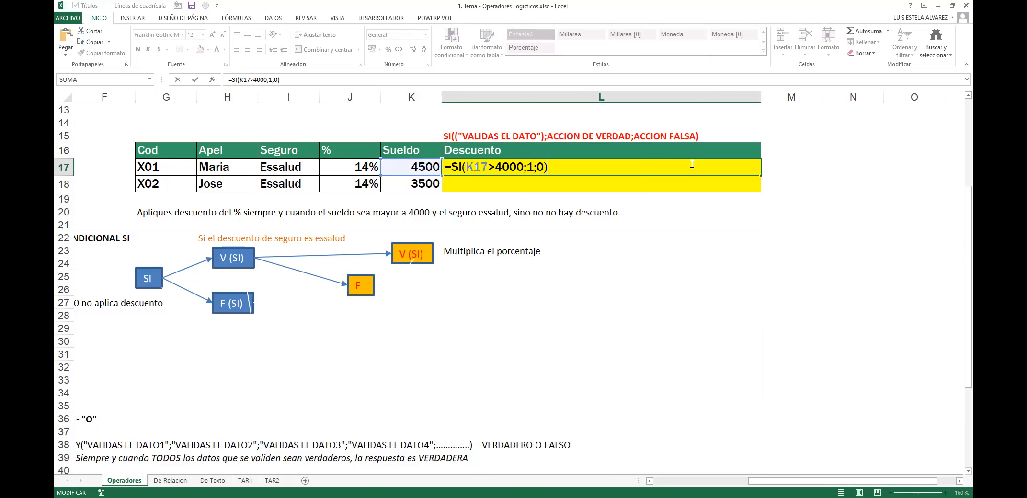
key(Escape)
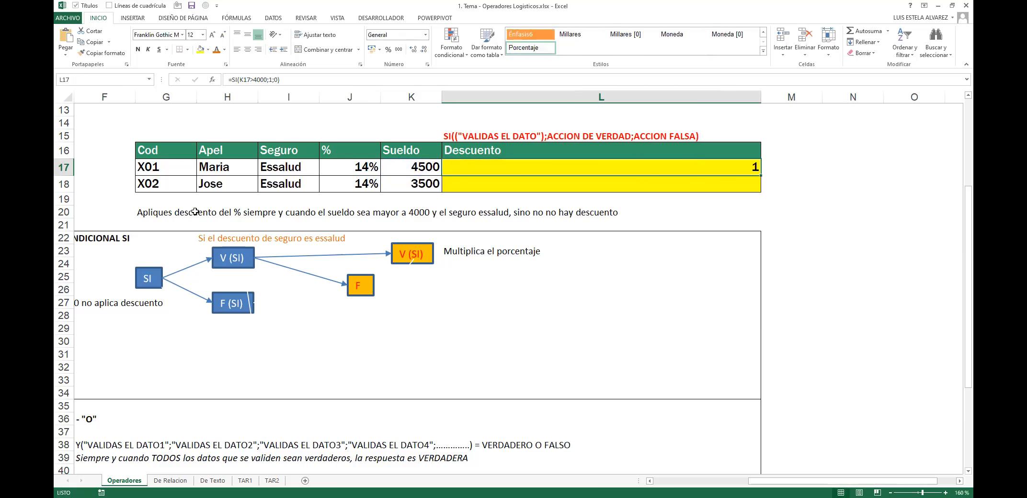
click(166, 214)
Step: Highlight 'el sueldo sea mayor a 4000' in the G20 note and make it orange
key(F2)
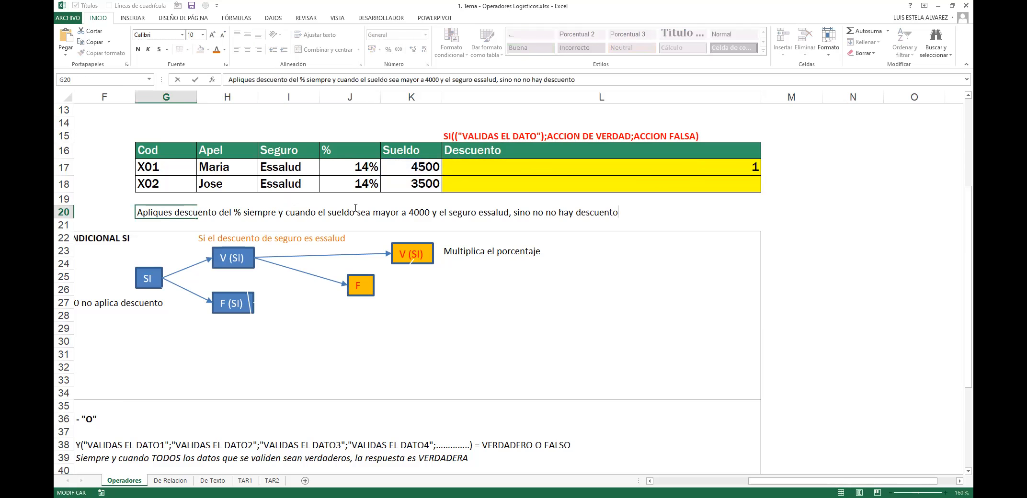
drag(429, 213, 318, 212)
click(217, 49)
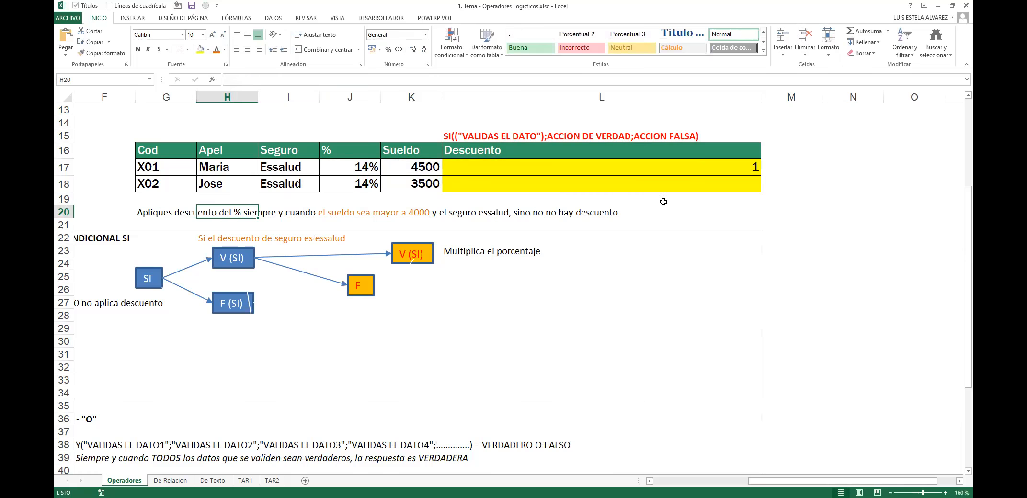
click(851, 172)
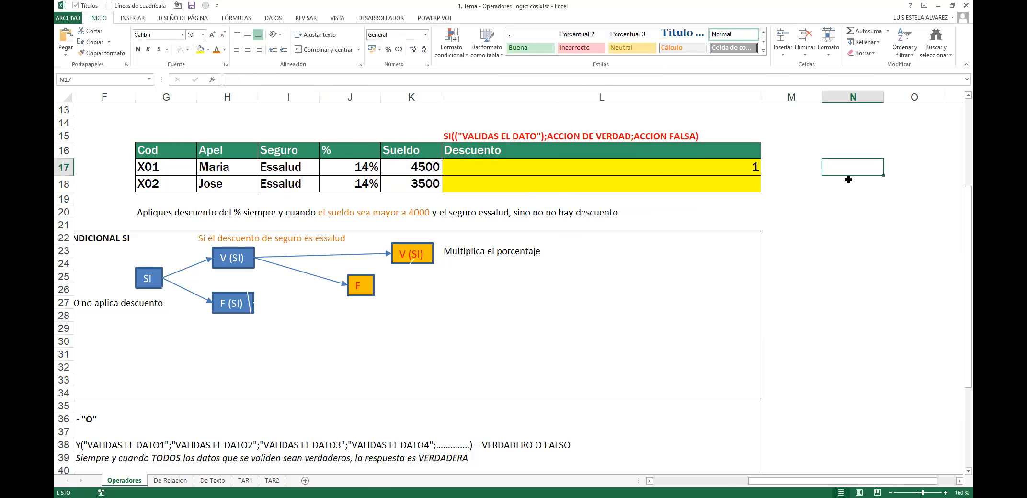
click(804, 165)
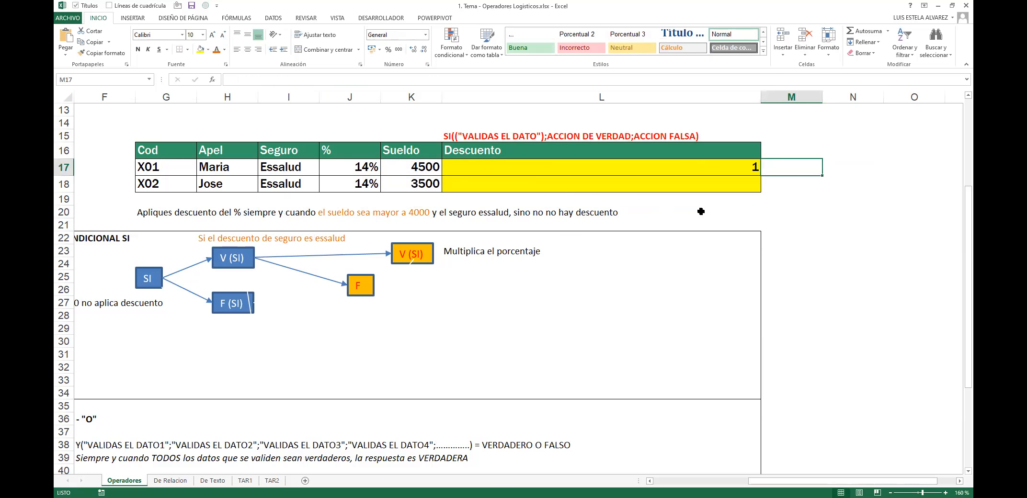
key(Right)
Step: Start M17's test formula with the condition I17="Essalud", fixing typing slips
text(=)
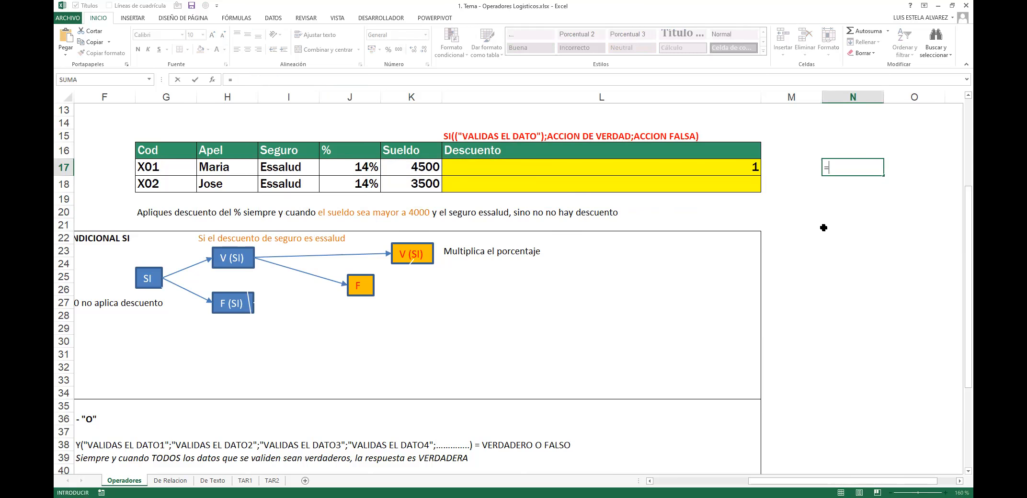
key(Escape)
key(Left)
text(=)
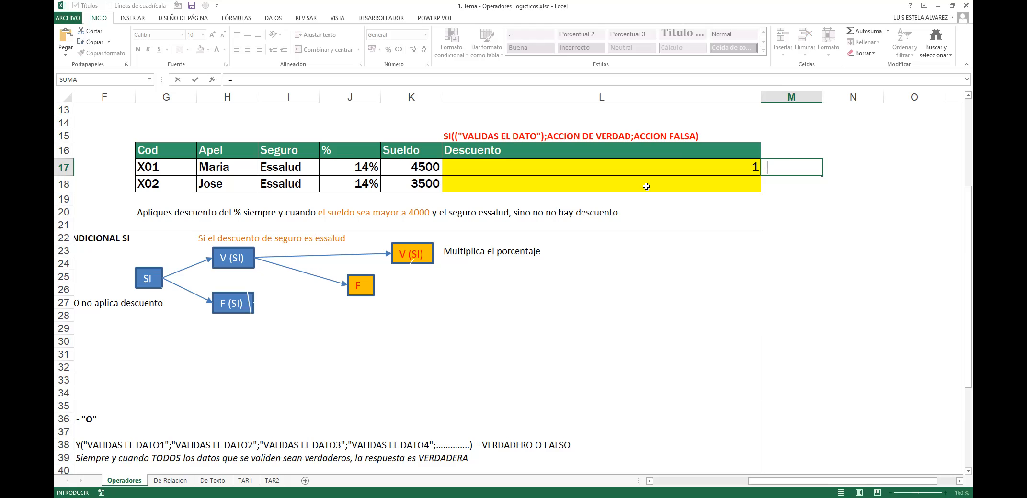
text(SI()
click(307, 168)
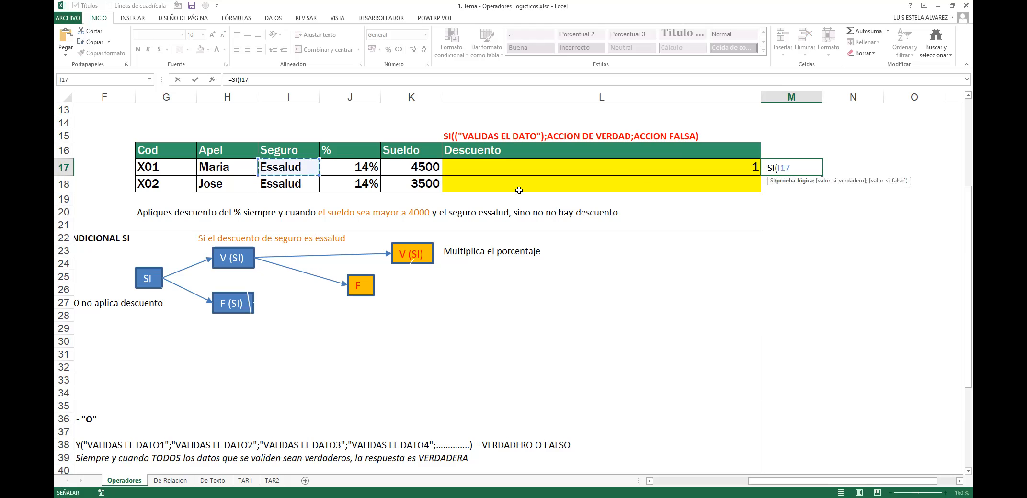
text(=)
text(#E)
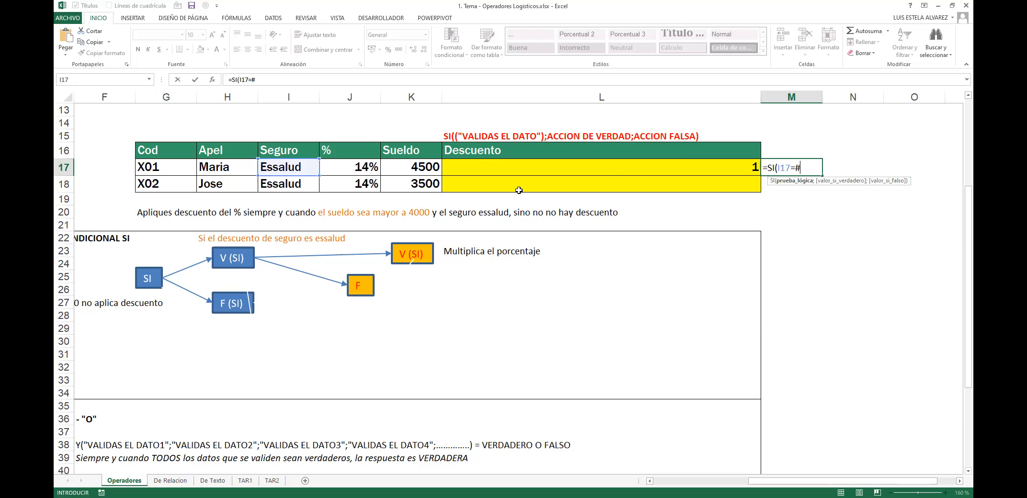
key(BackSpace)
key(BackSpace)
text("eS)
key(BackSpace)
key(BackSpace)
text(Essalud";)
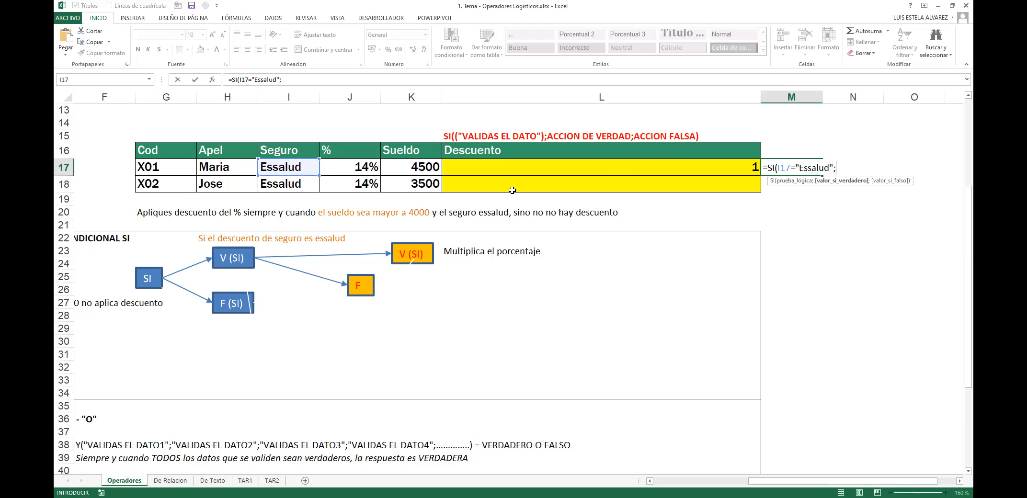
Step: Finish it as =SI(I17="Essalud";J17*K17;0) and check M17 shows 630
click(354, 165)
text(*)
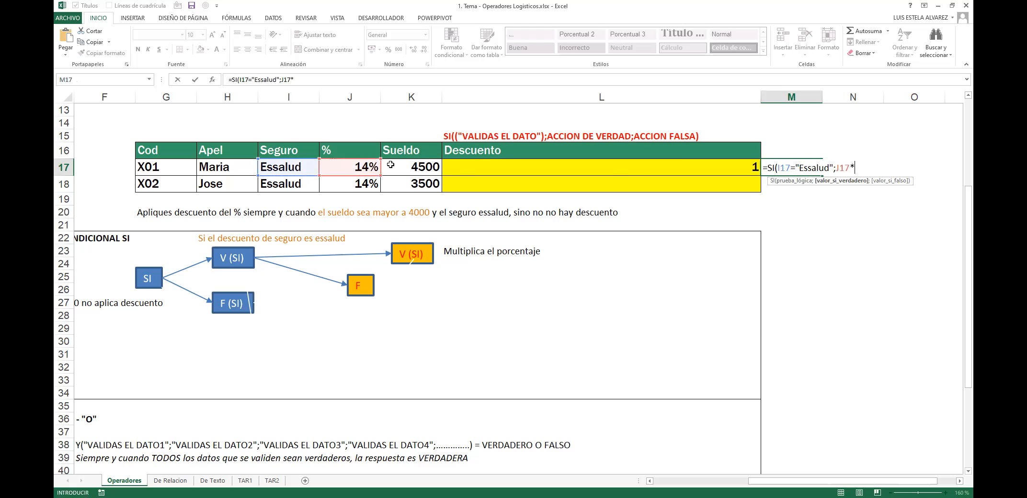
click(415, 172)
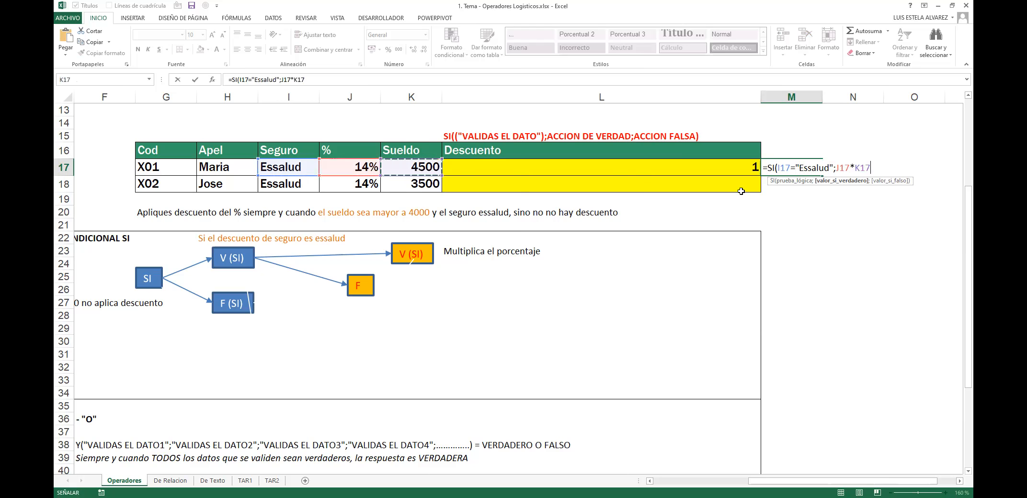
text(;0)
key(Return)
key(Up)
key(F2)
key(Escape)
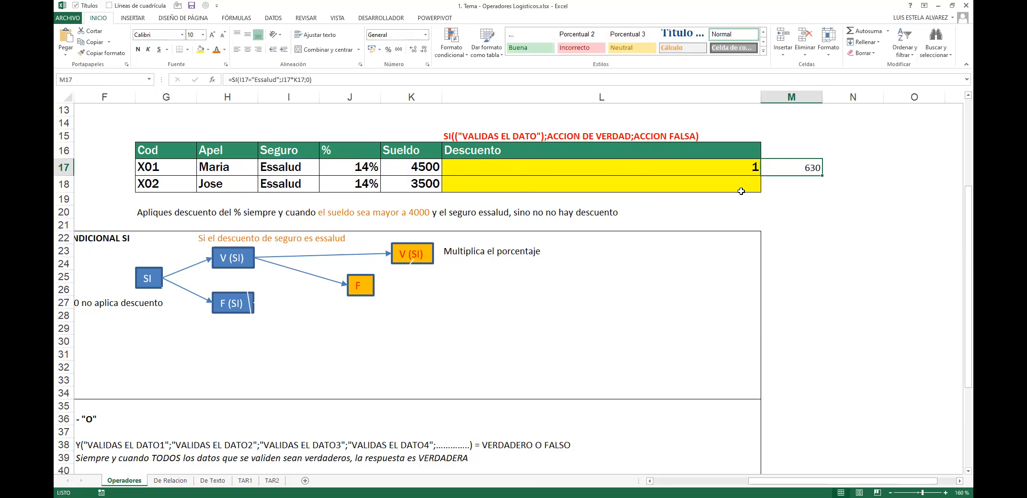
key(Right)
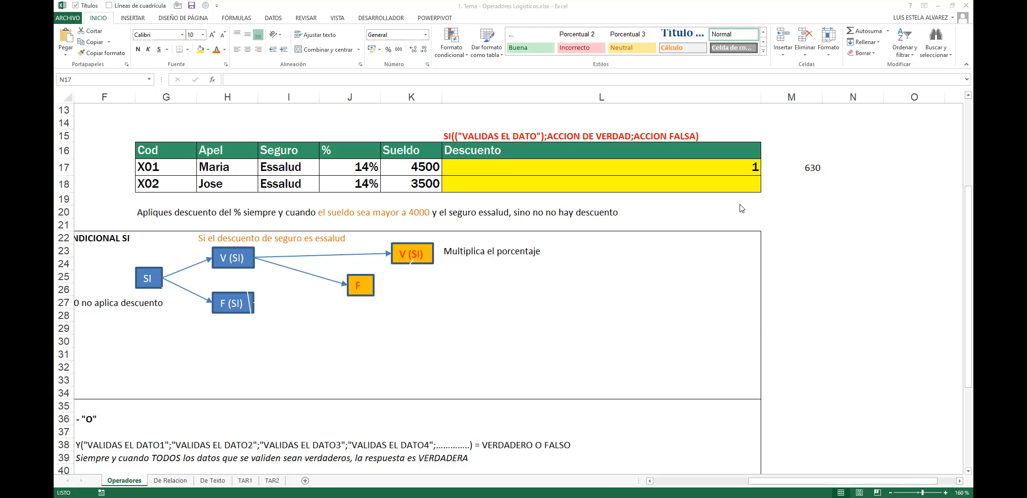
Step: Enter x in I17 so the M17 test drops to 0
click(792, 199)
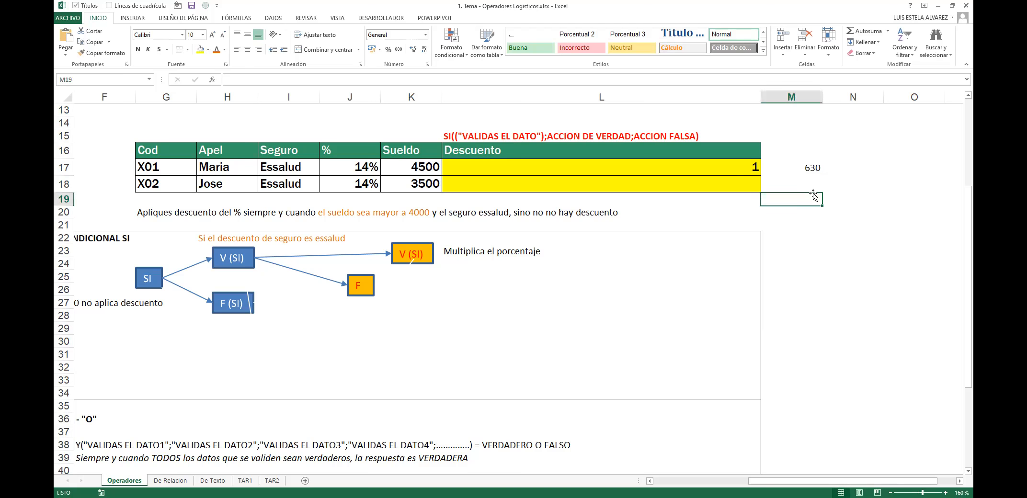
key(Up)
key(Up)
key(F2)
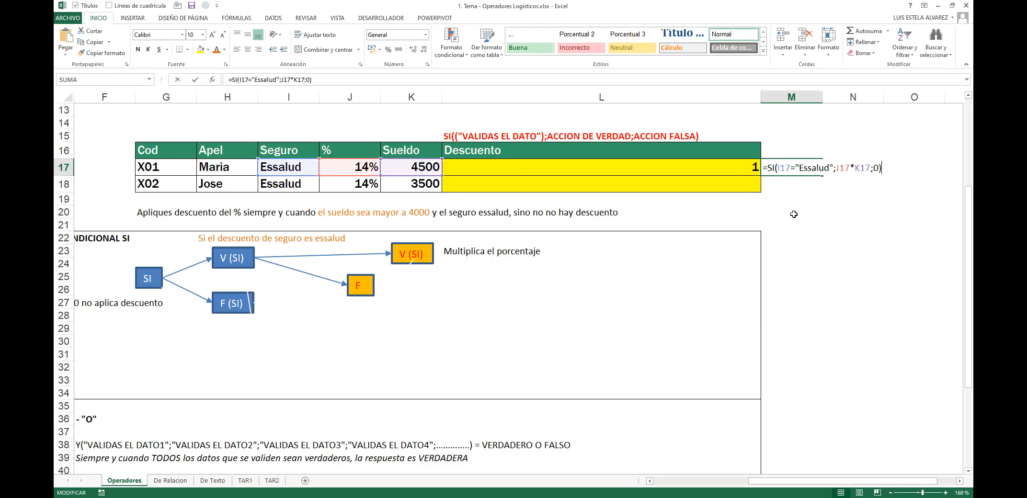
key(Return)
key(Up)
key(Left)
key(Left)
key(Left)
key(Left)
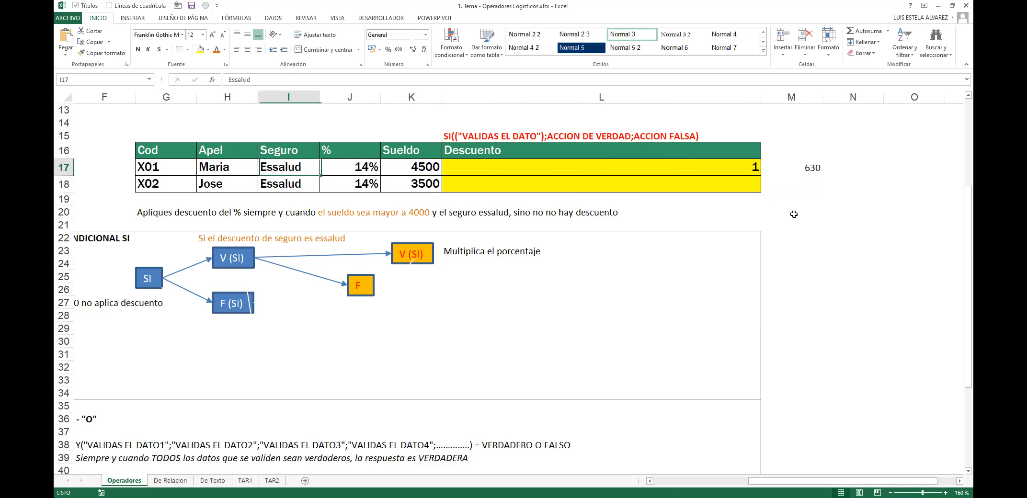
text(x)
key(Right)
key(Right)
key(Left)
key(Left)
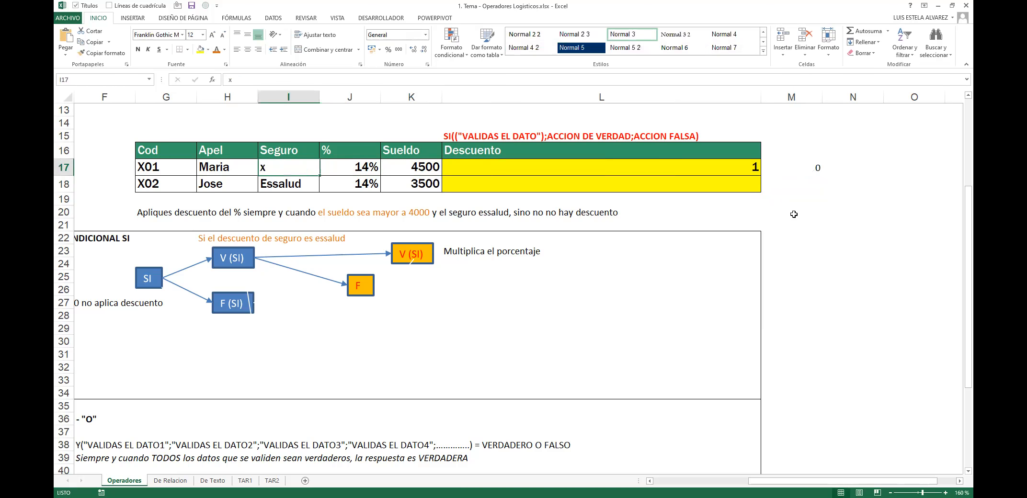
Step: Review M17's formula and restore Essalud in I17
click(810, 173)
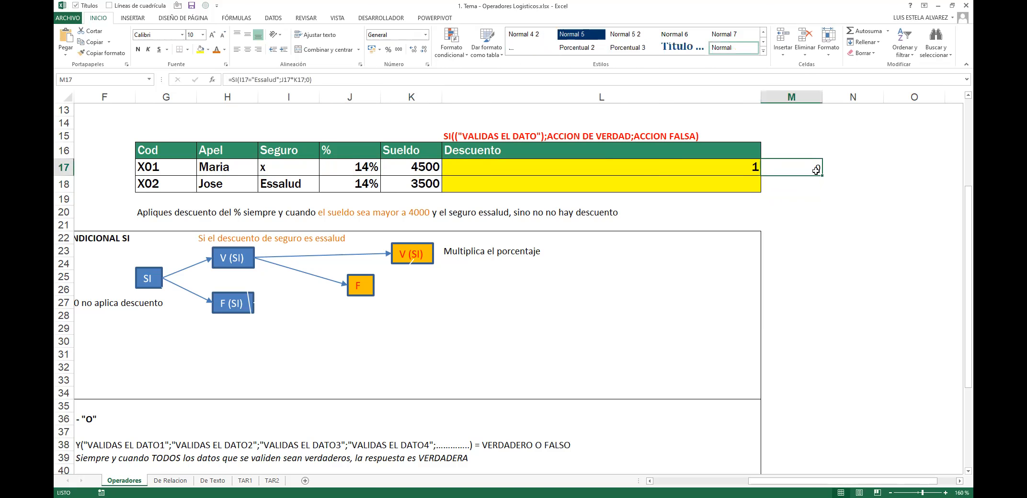
double_click(814, 168)
drag(778, 166, 873, 167)
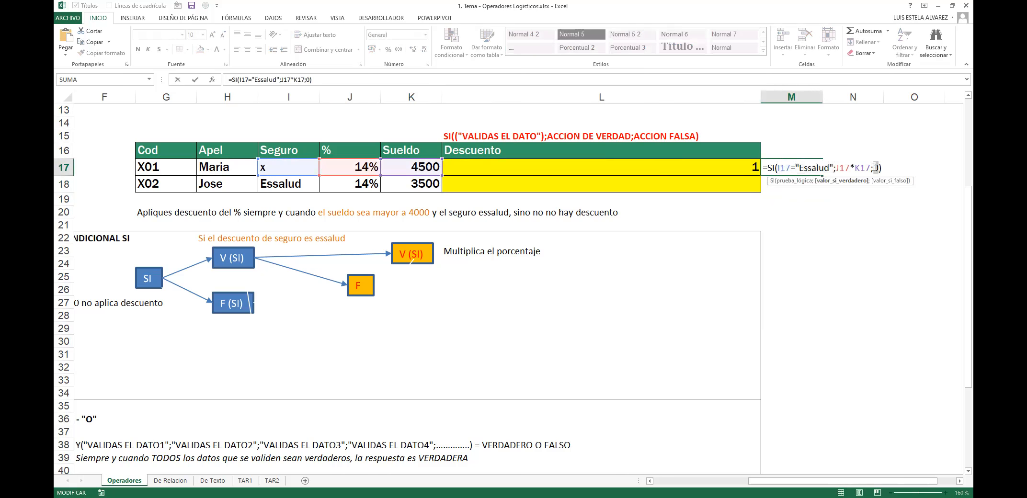
key(Return)
click(296, 167)
text(Ess)
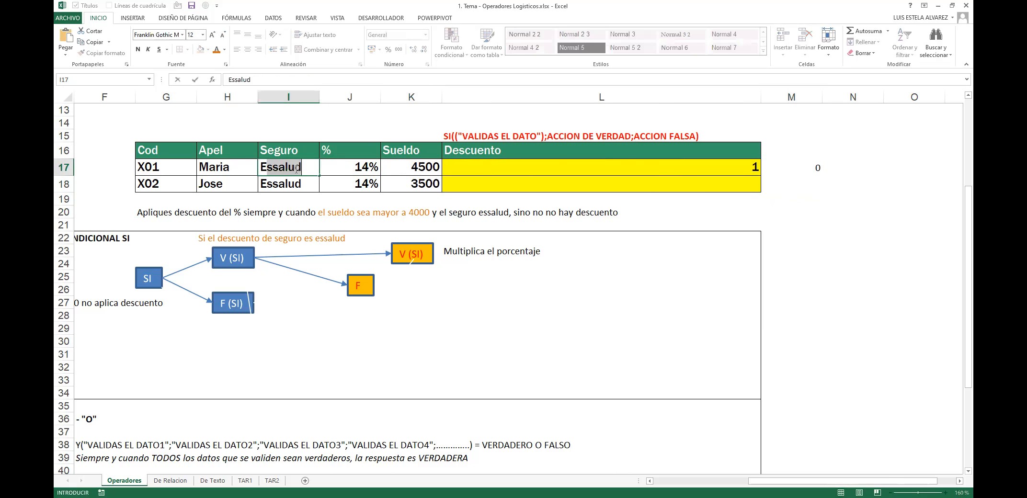
text(alud)
key(Tab)
key(Tab)
key(Tab)
key(Tab)
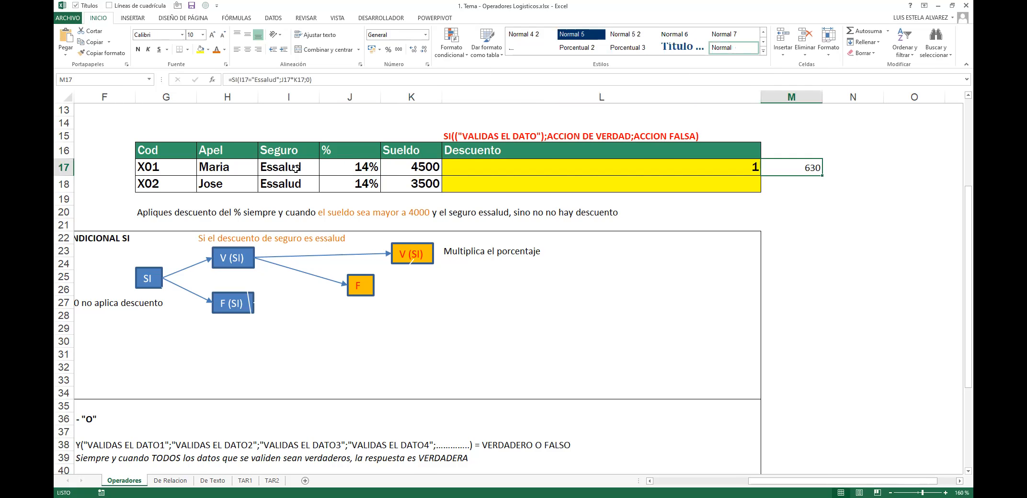
Step: Copy the SI test formula text from M17, then delete it
key(F2)
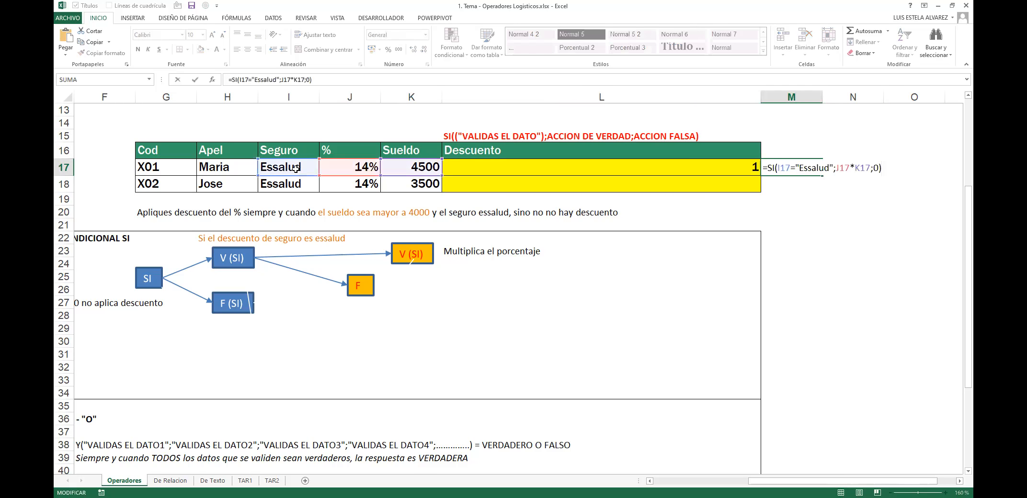
key(shift+Home)
key(shift+Right)
key(ctrl+c)
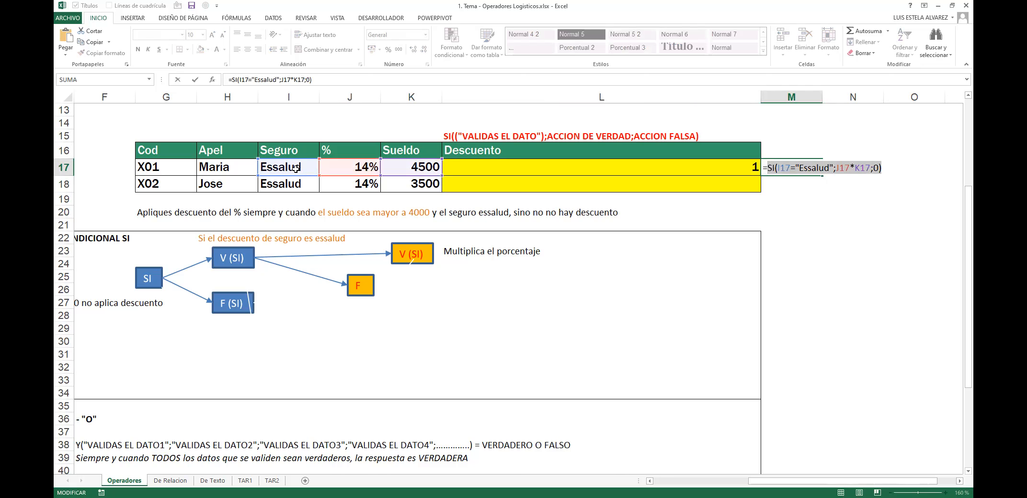
key(BackSpace)
key(BackSpace)
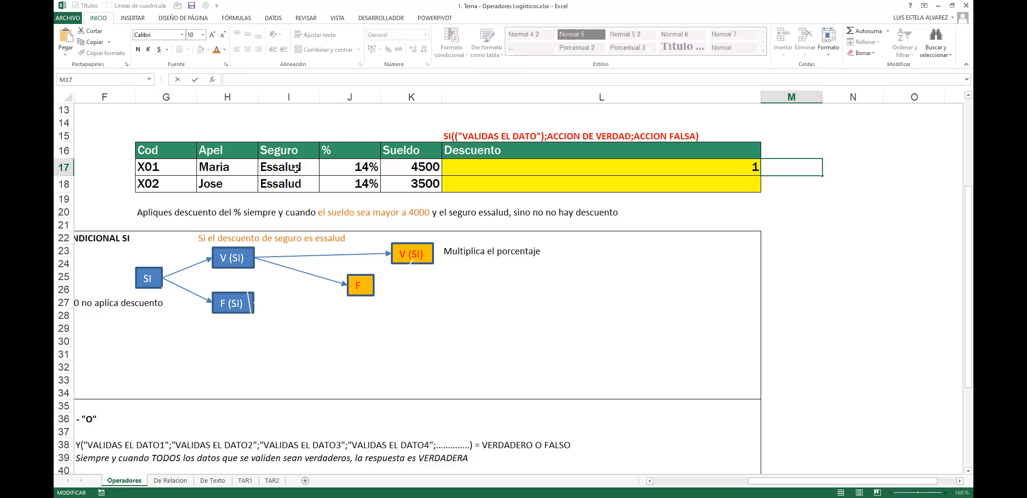
key(Escape)
Step: In the formula bar, replace L17's true result 1 with the pasted SI(I17="Essalud";J17*K17;0)
click(659, 169)
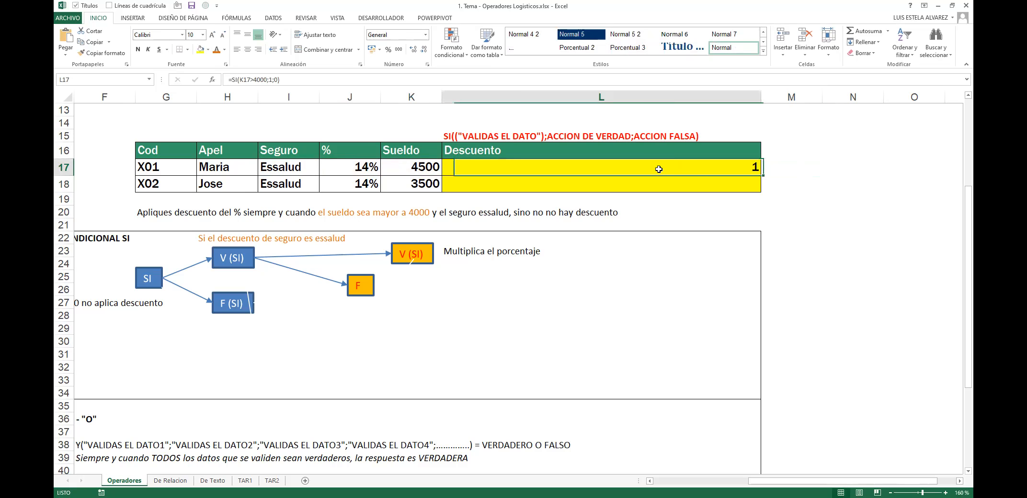
double_click(693, 166)
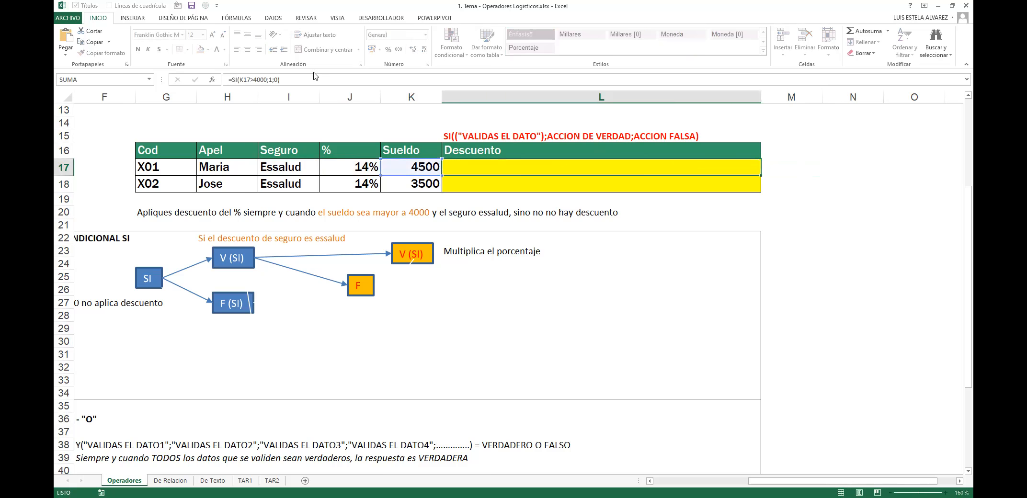
key(Escape)
double_click(639, 161)
key(Escape)
click(283, 80)
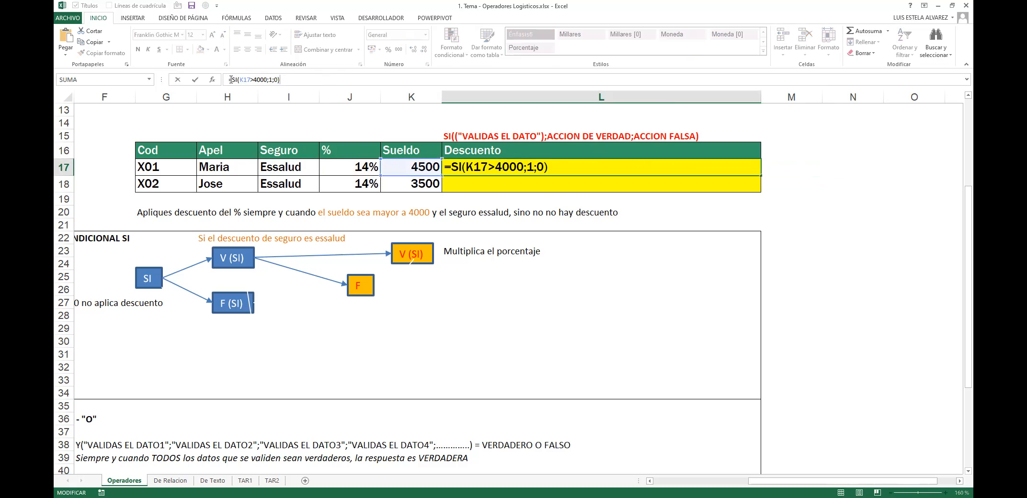
drag(231, 80, 270, 80)
click(271, 79)
key(BackSpace)
key(ctrl+v)
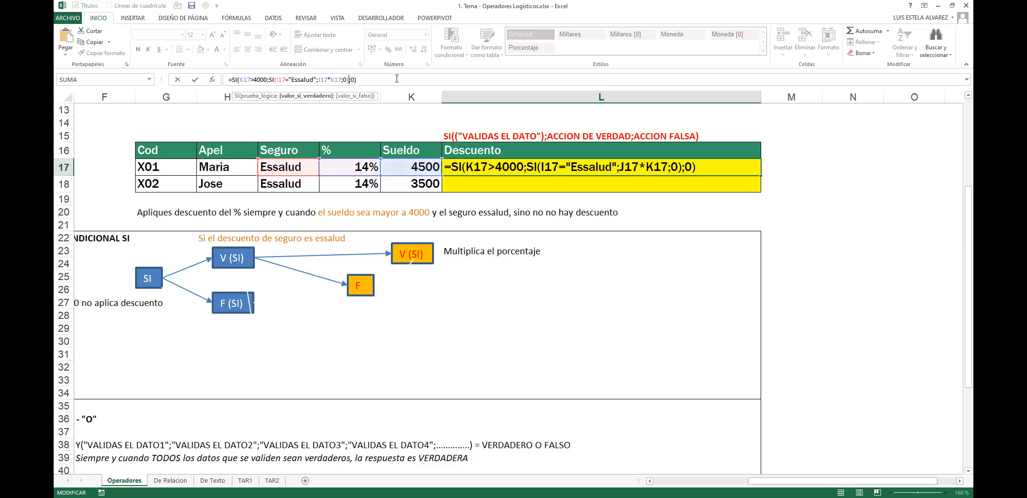
click(306, 96)
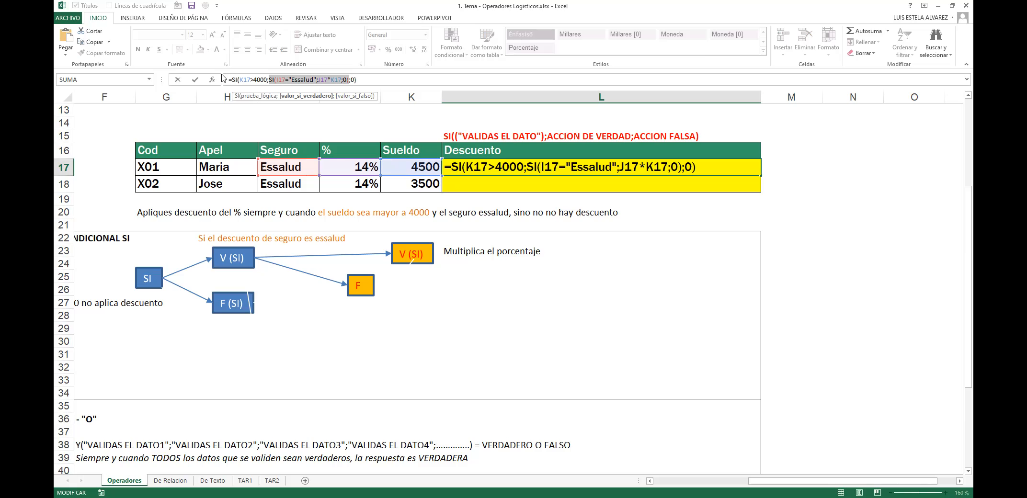
Step: Review the outer SI's arguments in L17: the K17>4000 test, the true result and the final 0
click(352, 80)
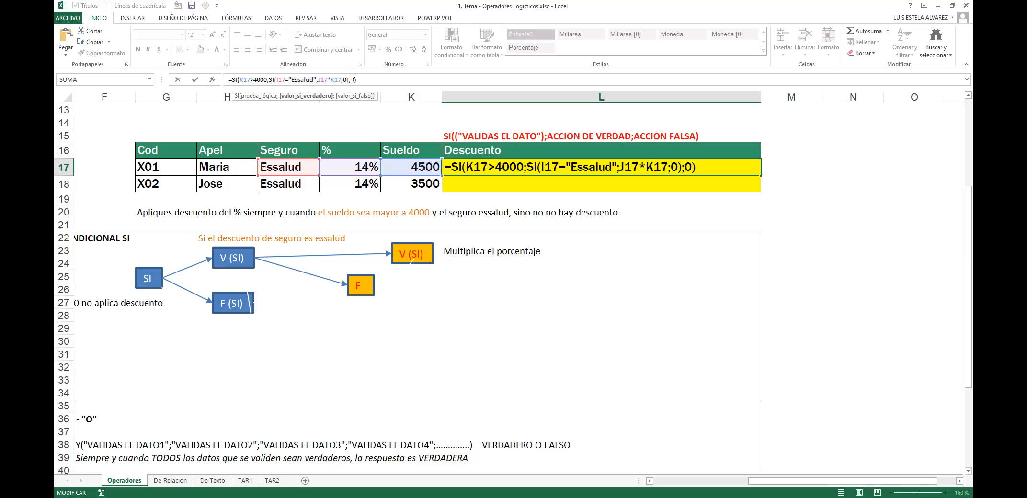
key(Right)
click(303, 96)
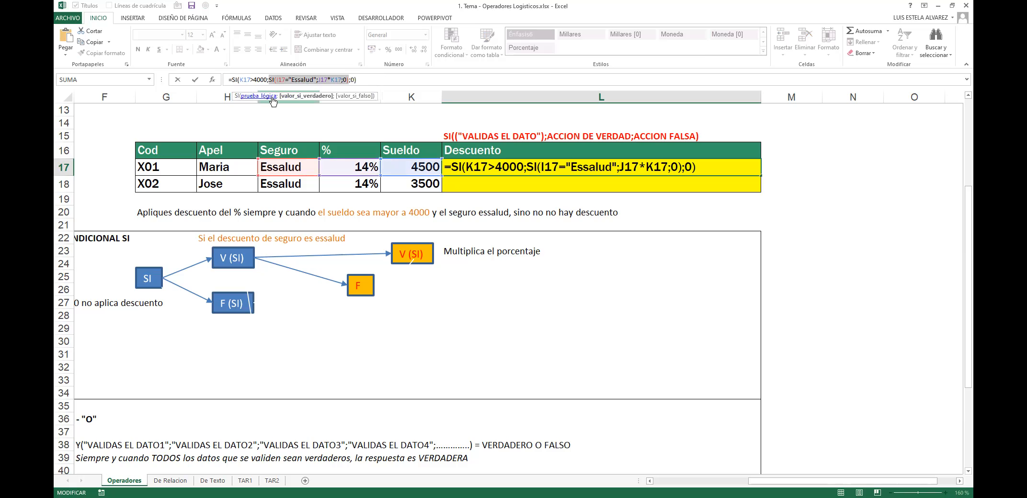
click(259, 96)
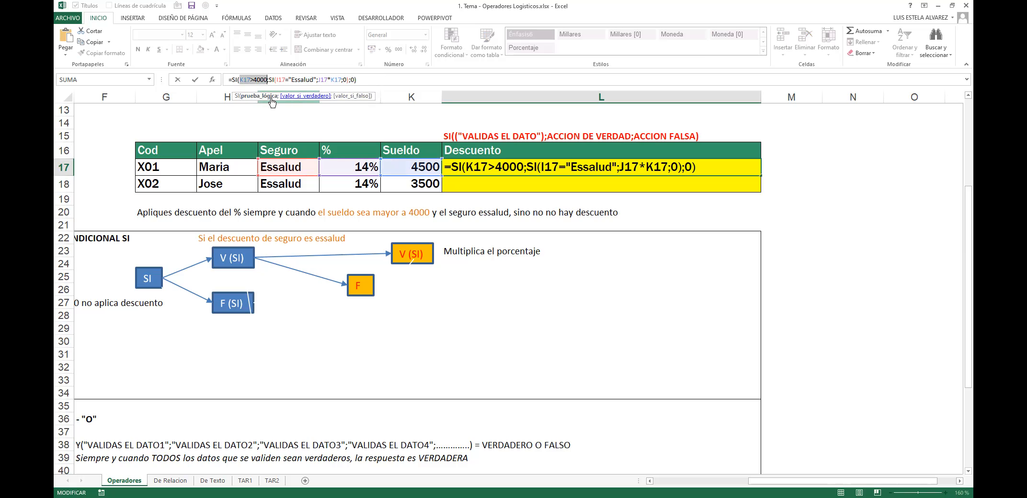
click(301, 95)
click(353, 96)
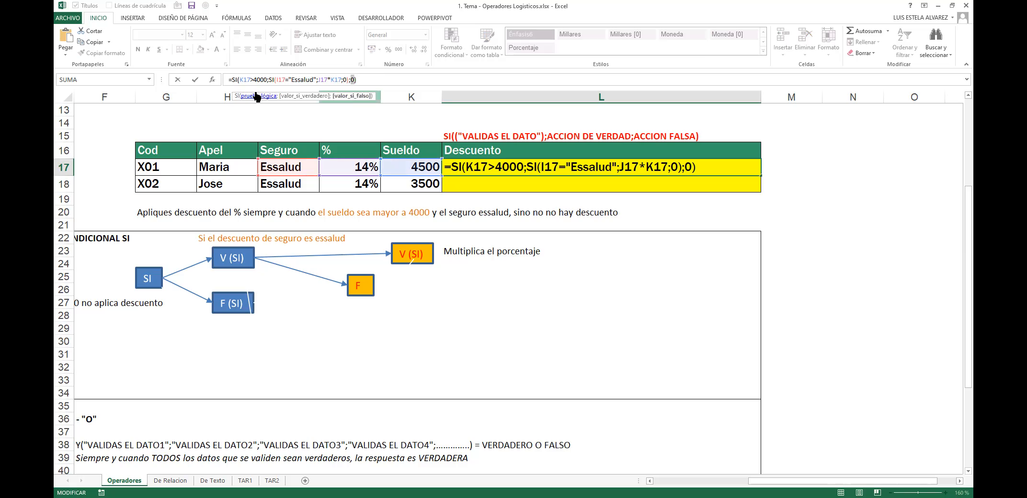
click(258, 96)
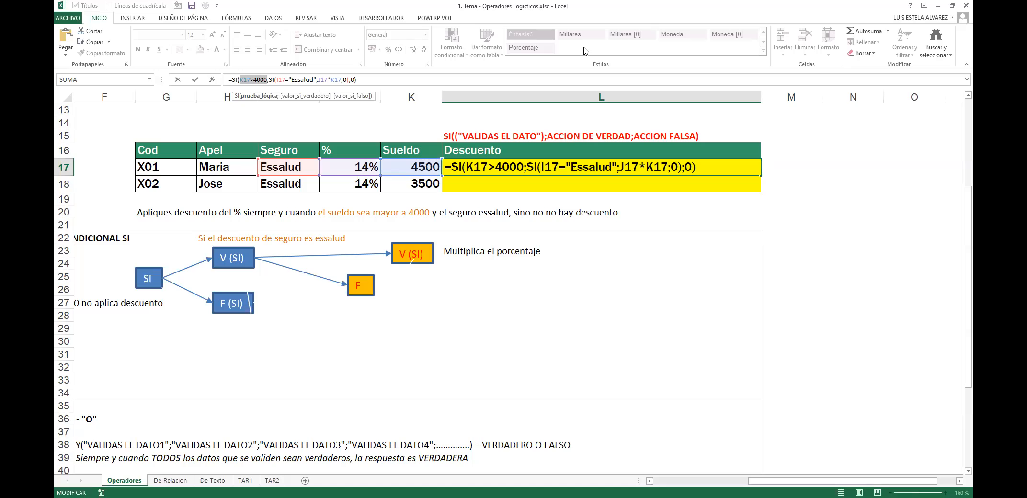
click(298, 99)
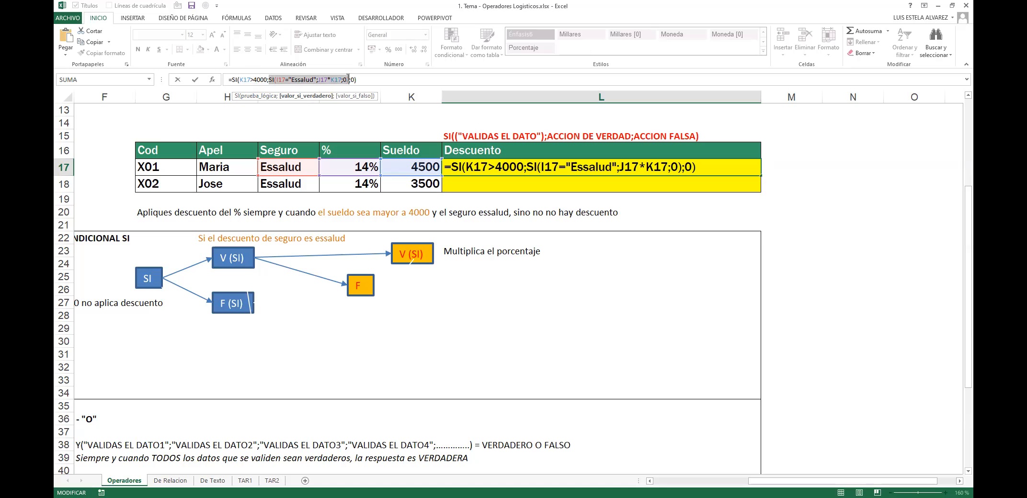
Step: Confirm the inner SI as the true result and commit =SI(K17>4000;SI(I17="Essalud";J17*K17;0);0) in L17
click(349, 79)
click(350, 78)
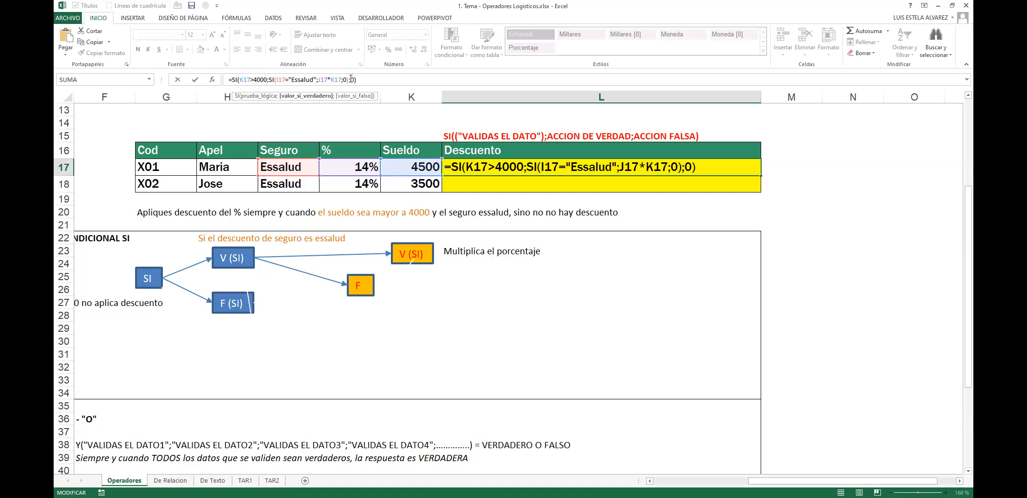
click(307, 97)
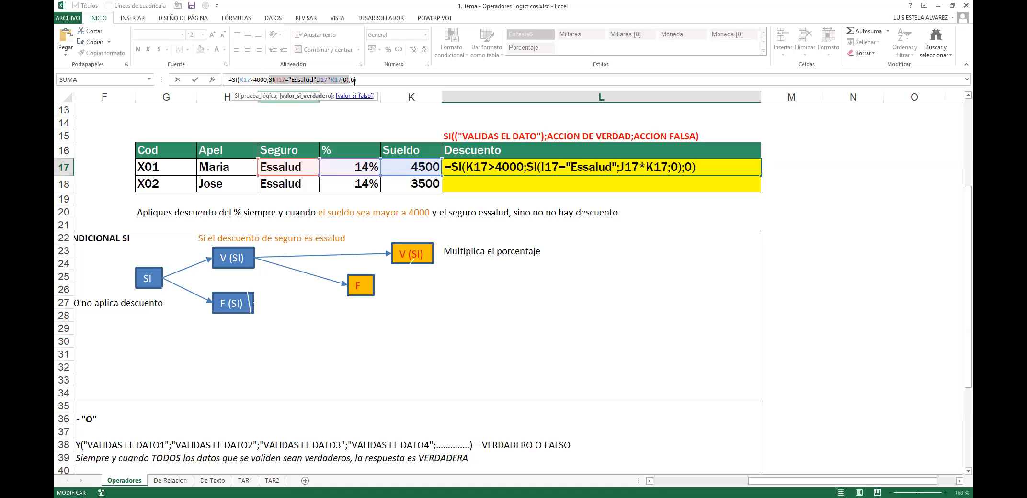
click(353, 97)
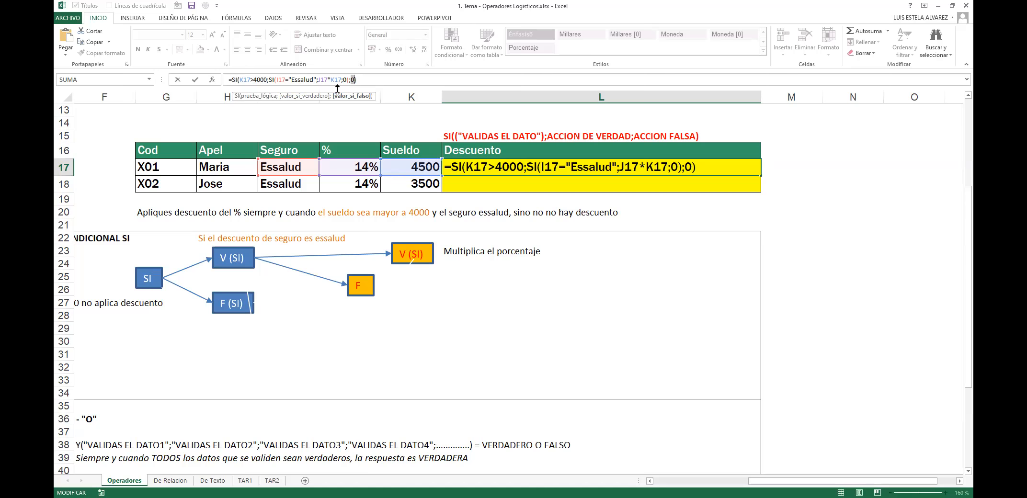
key(Return)
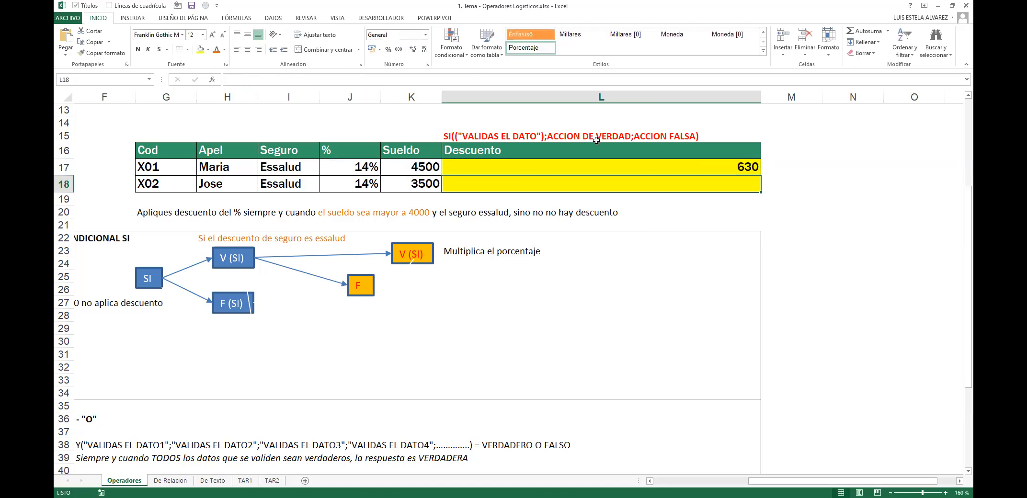
click(660, 161)
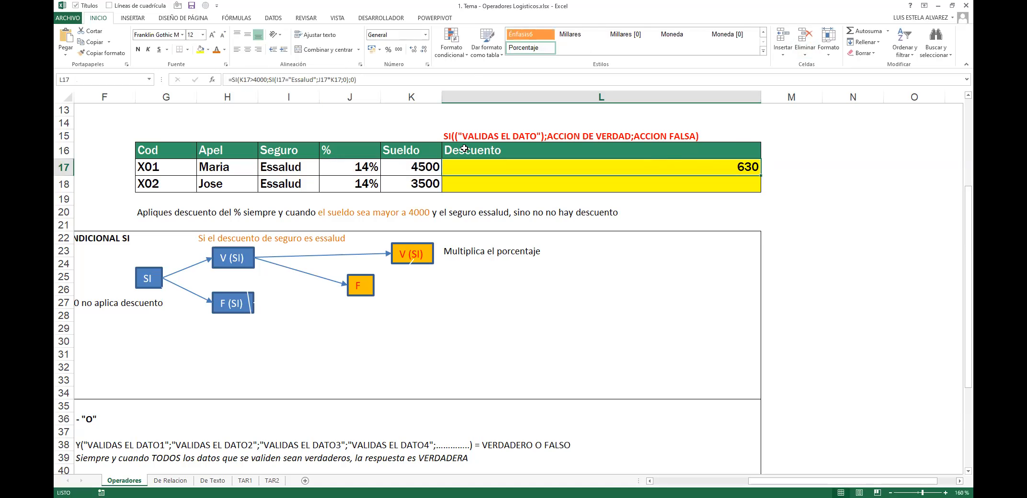
click(307, 175)
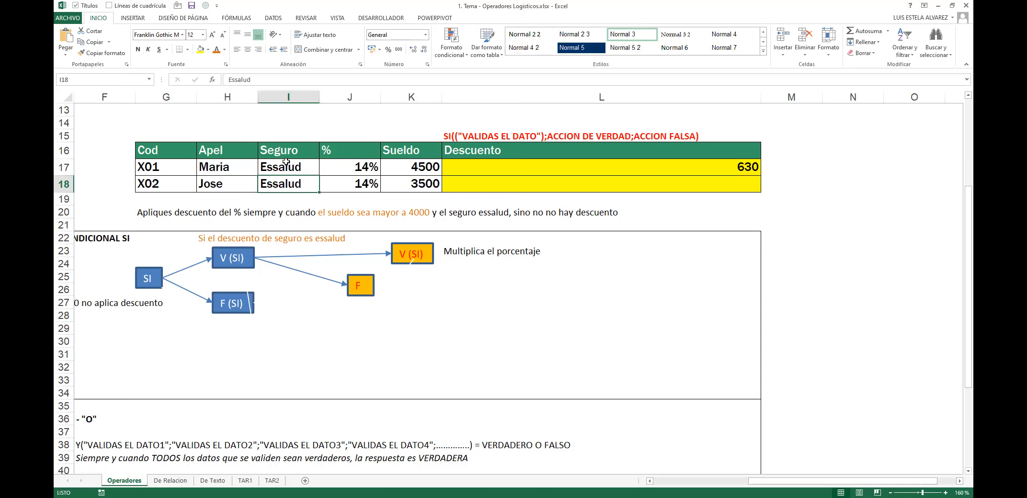
text(x)
key(ctrl+Return)
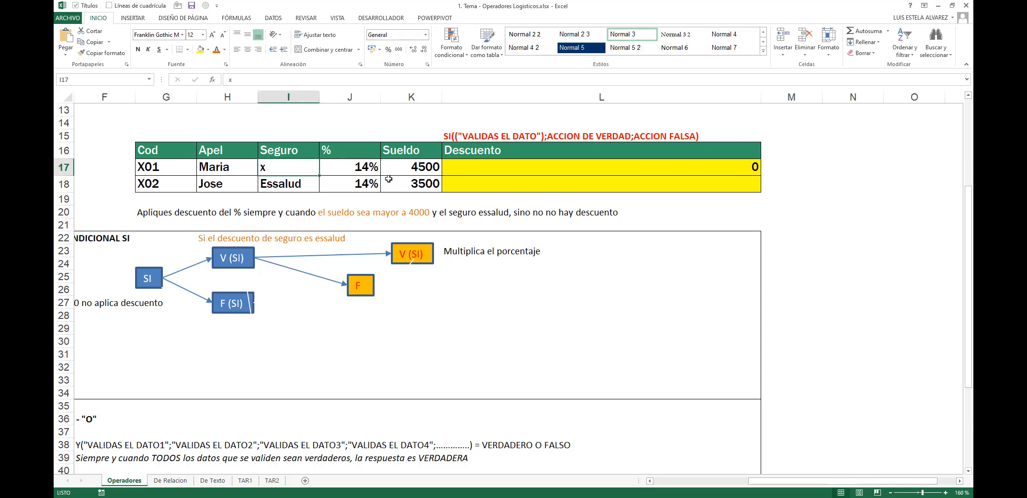
key(ctrl+z)
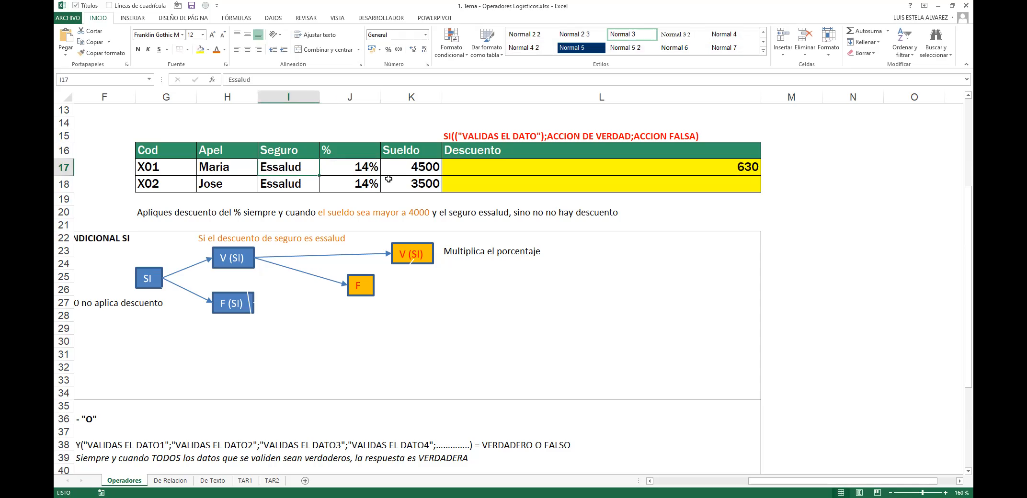
key(ctrl+y)
key(ctrl+z)
double_click(451, 165)
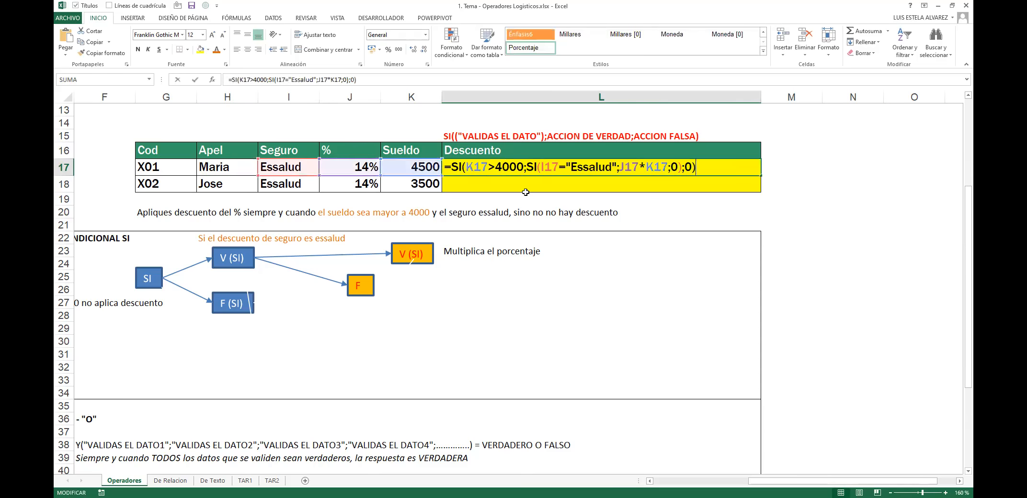
key(Return)
key(Up)
key(F2)
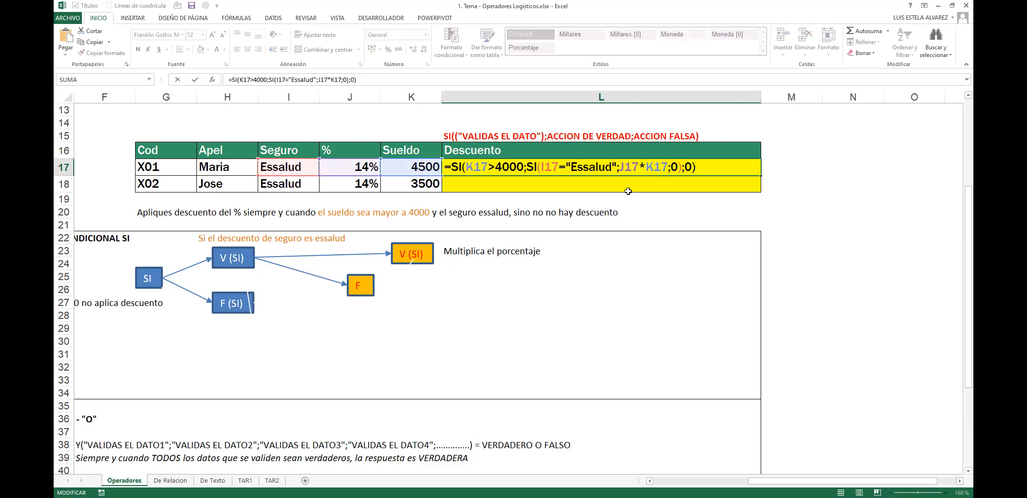
key(ctrl+Return)
key(Left)
key(Left)
key(Left)
key(Left)
key(Left)
key(Left)
key(Left)
key(Left)
key(Left)
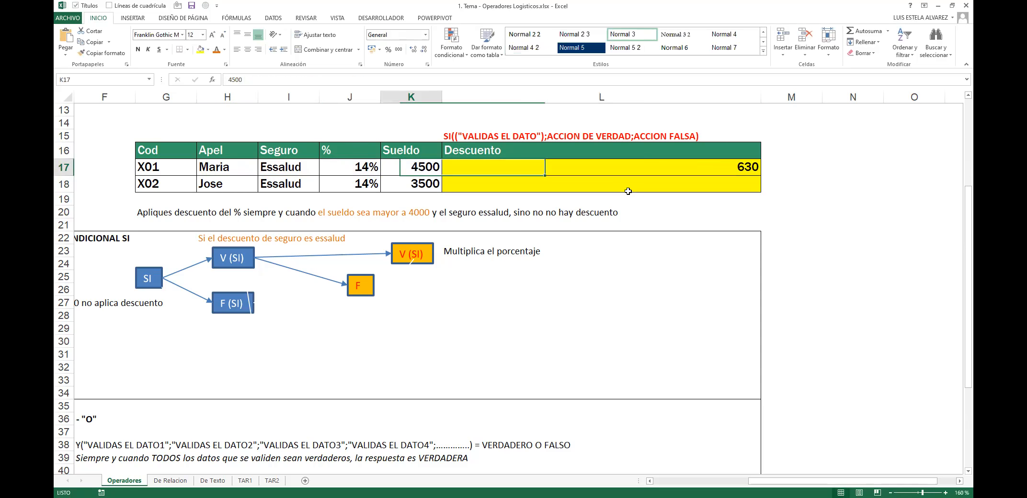
Step: Return to Descuento cell L17 and check that its formula still shows 630
click(746, 163)
key(alt+Tab)
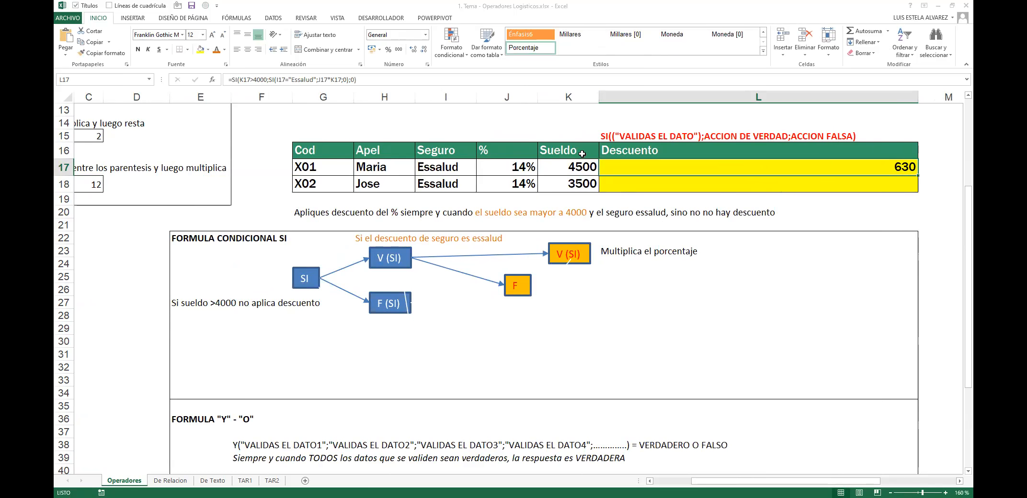
double_click(746, 163)
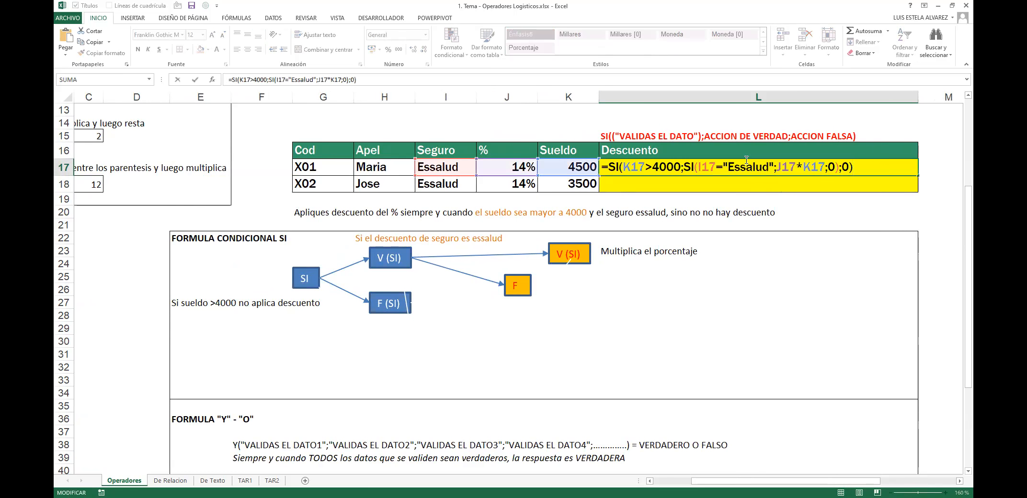
key(Escape)
key(F2)
key(Escape)
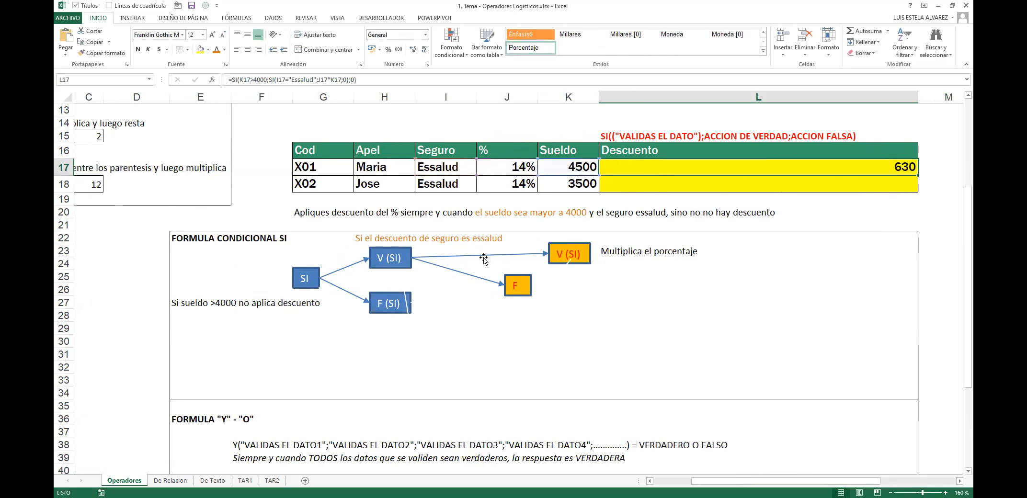
click(279, 329)
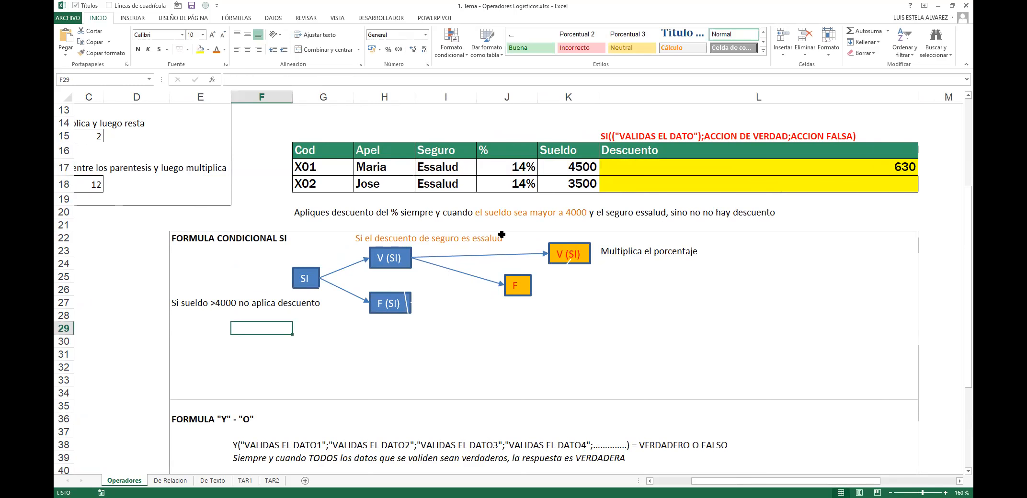
click(688, 165)
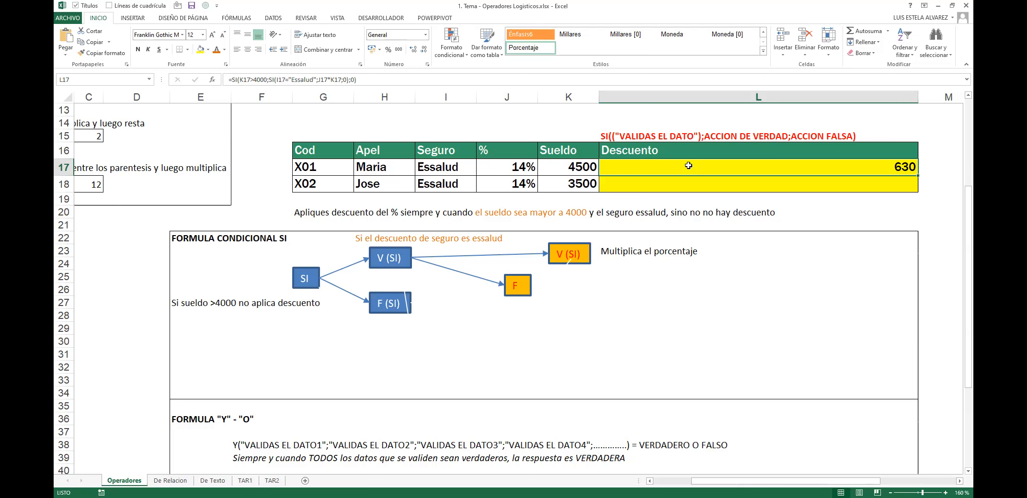
Step: Reopen L17's formula and position the cursor before the inner SI, removing it
double_click(688, 165)
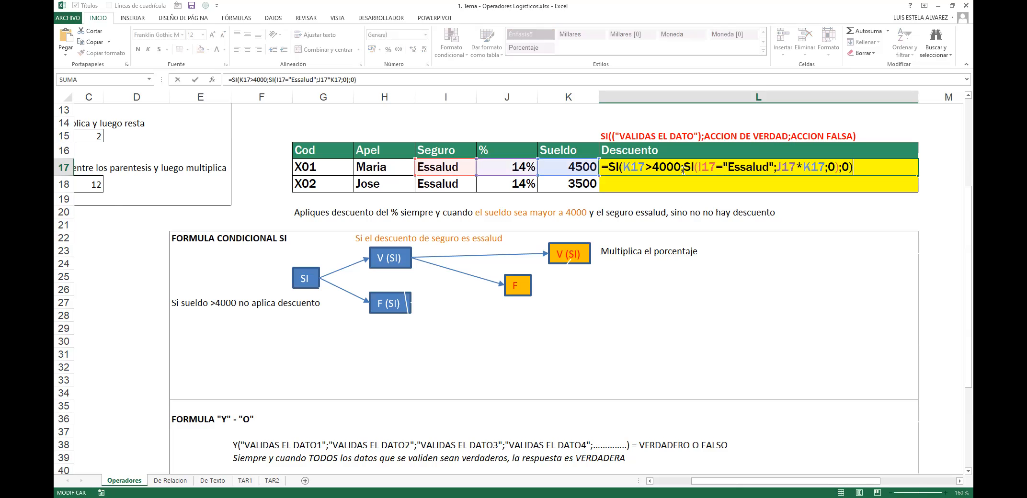
drag(608, 168, 853, 167)
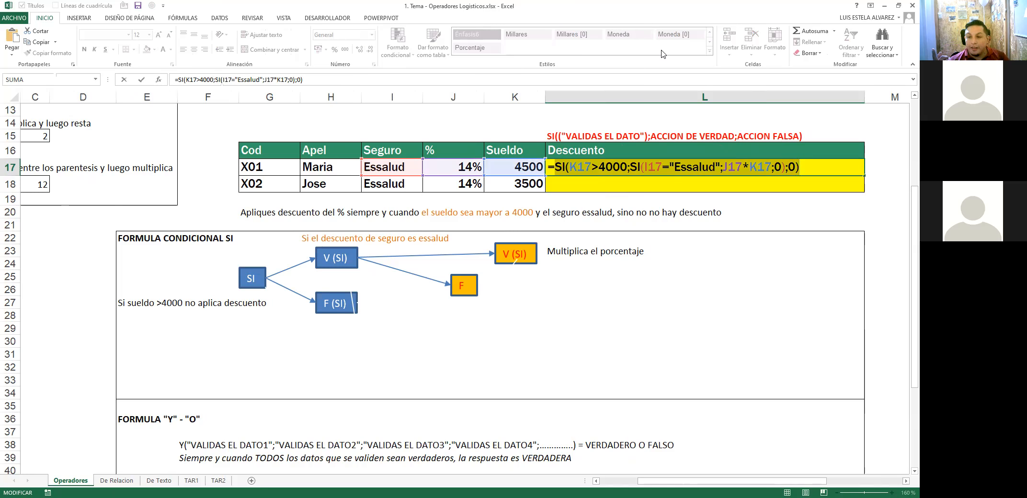
key(ctrl+Return)
double_click(777, 175)
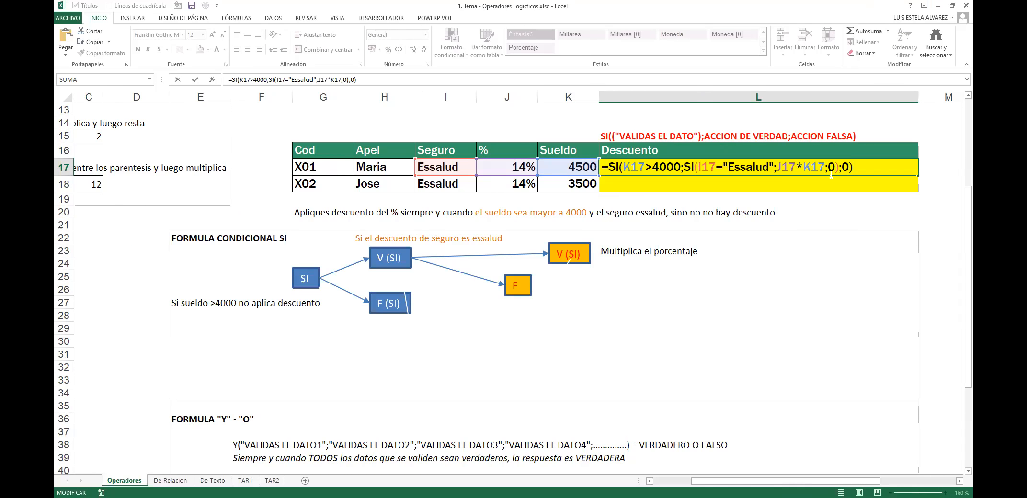
click(684, 166)
Step: Make L17's formula return "PEPITO" when K17>4000 and "JUAN" otherwise
drag(686, 166, 853, 166)
key(ctrl+c)
text(")
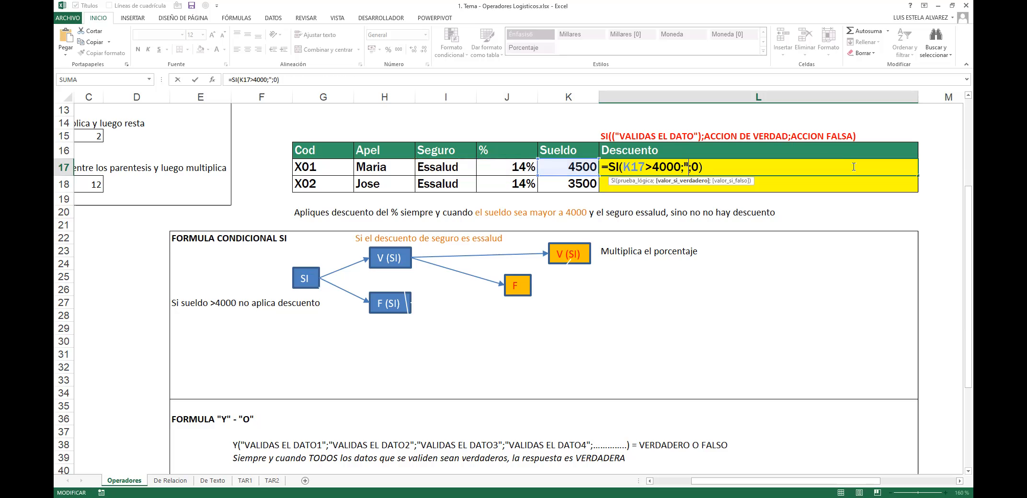
text(PEPIDO)
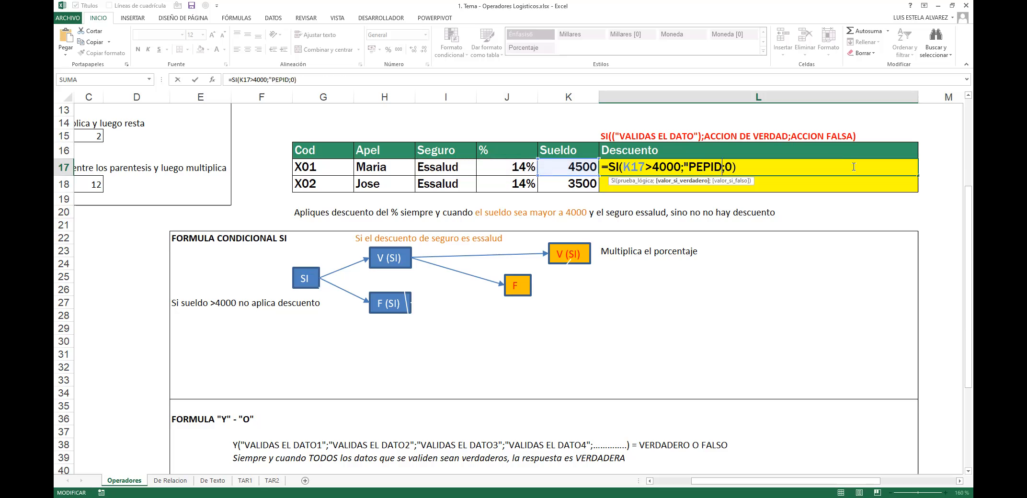
key(BackSpace)
key(BackSpace)
text(TO")
key(Right)
key(Delete)
text("JUAN")
key(Return)
Step: Test the formula with a 3500 salary in K17, then restore 4500
double_click(853, 166)
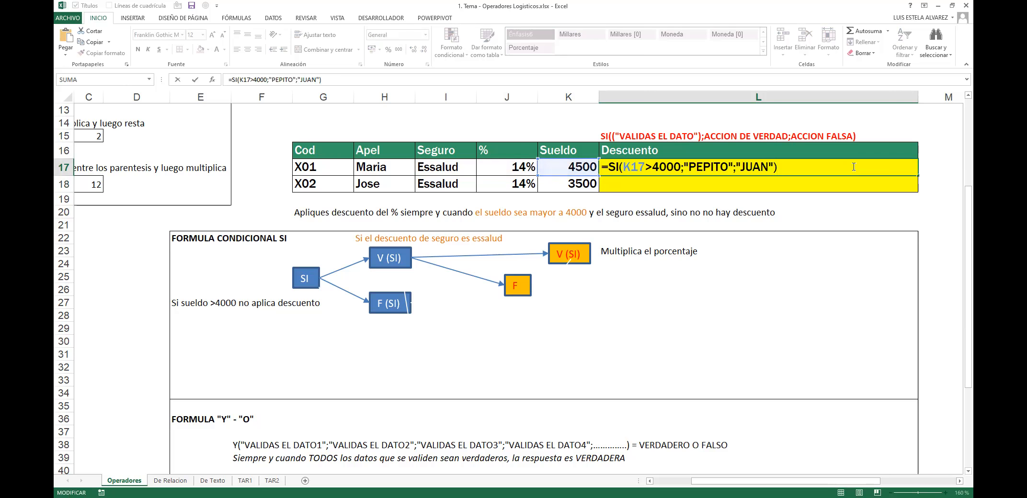
key(Escape)
key(Left)
text(4)
key(BackSpace)
text(3500)
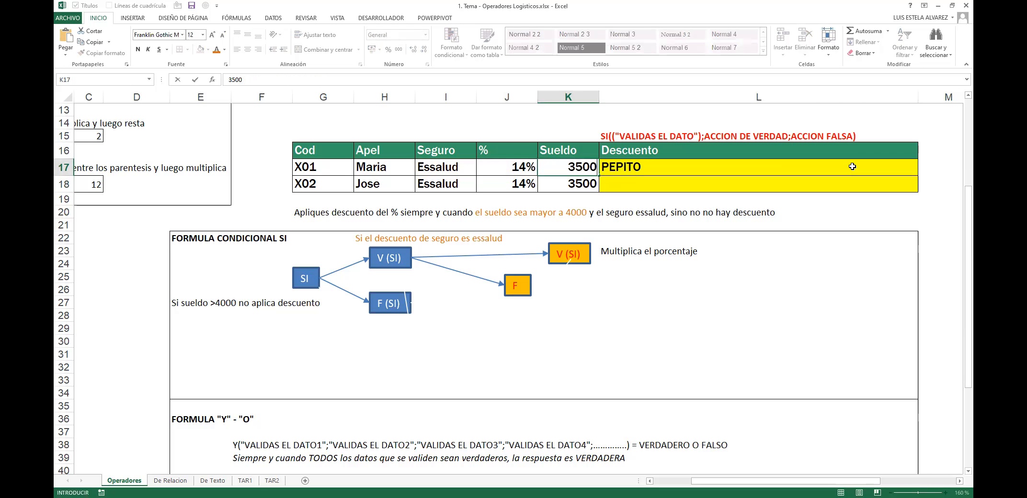
key(ctrl+Return)
key(ctrl+z)
Step: Reopen L17's formula and select the "PEPITO" true result
double_click(852, 166)
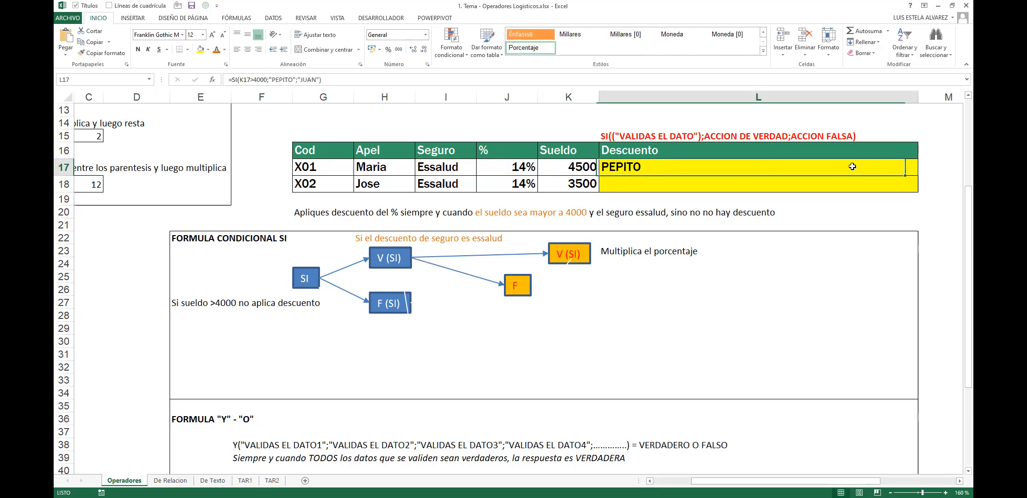
key(Left)
key(Left)
key(Left)
key(Left)
key(Left)
key(Left)
key(Left)
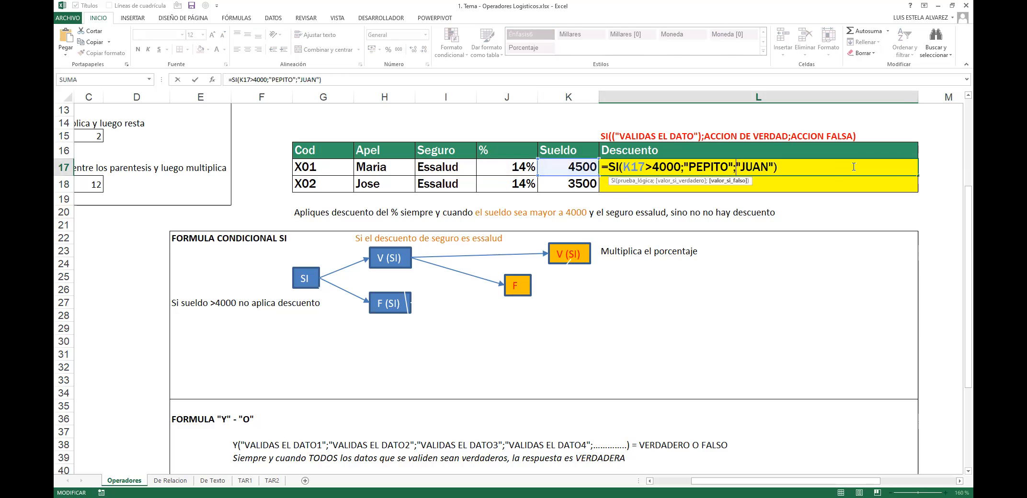
key(Left)
key(shift+Left)
key(shift+Left)
key(shift+Left)
key(shift+Left)
key(shift+Left)
key(shift+Left)
key(shift+Left)
key(shift+Left)
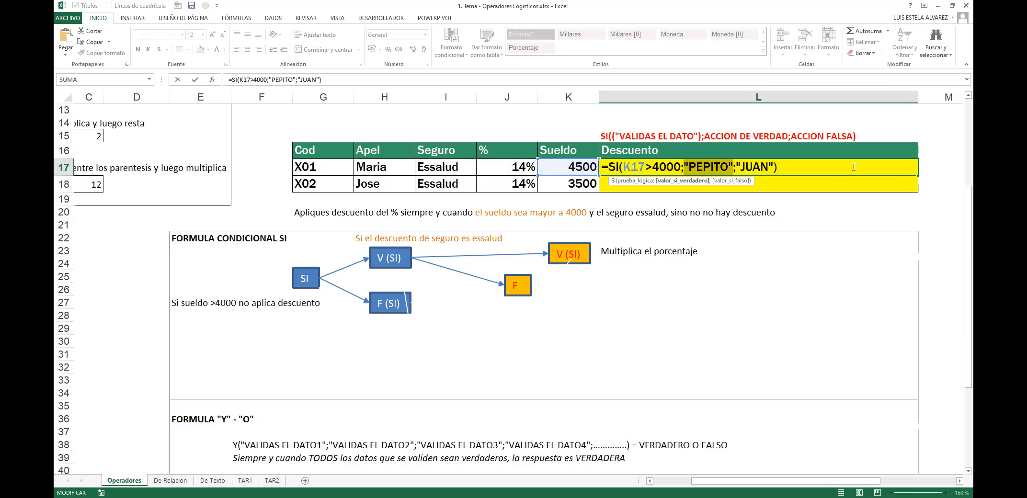
Step: Paste SI(I17="Essalud";J17*K17;0) over "PEPITO" and review the formula's conditions and "JUAN" result
key(ctrl+v)
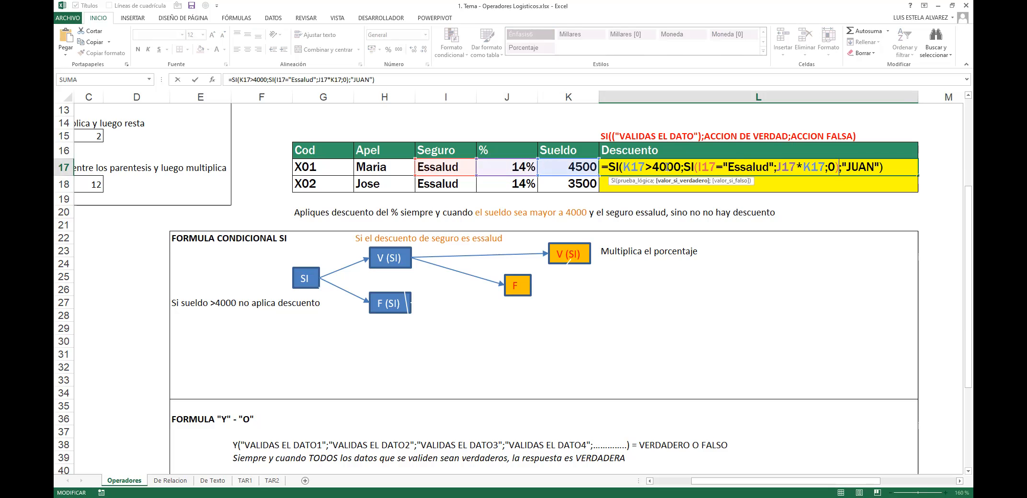
click(691, 166)
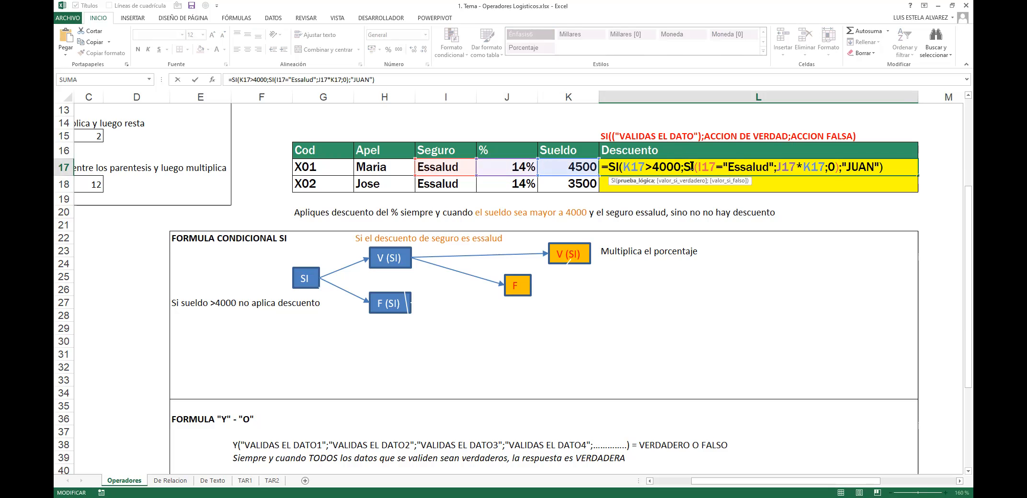
click(687, 181)
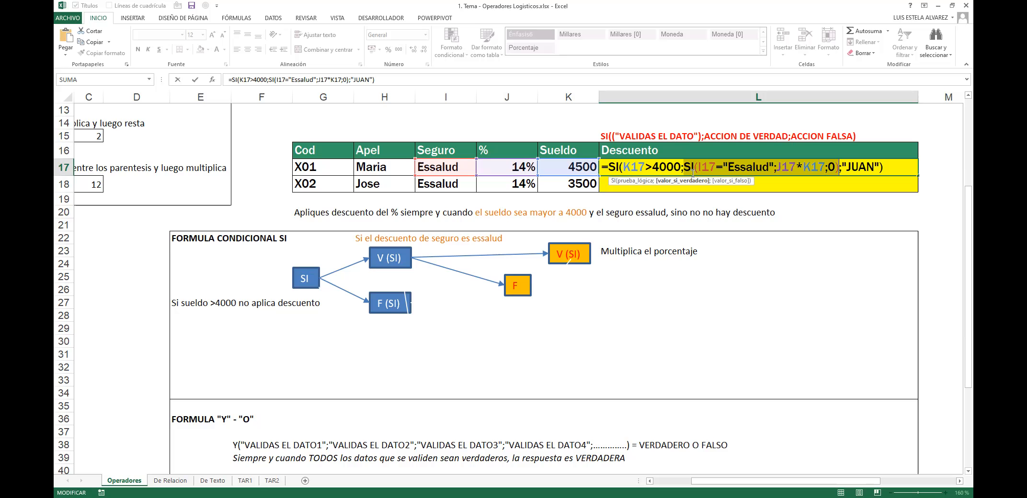
click(714, 163)
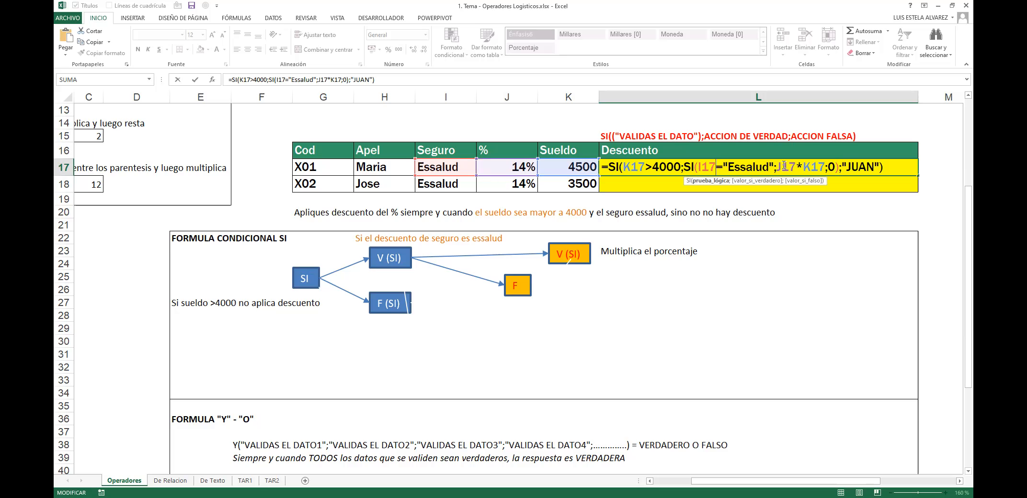
drag(772, 164, 699, 168)
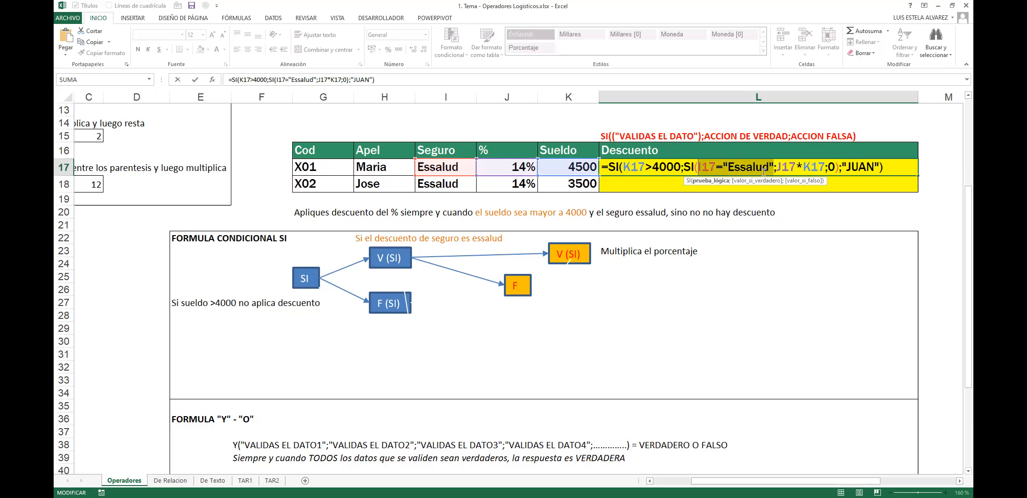
drag(775, 167, 683, 166)
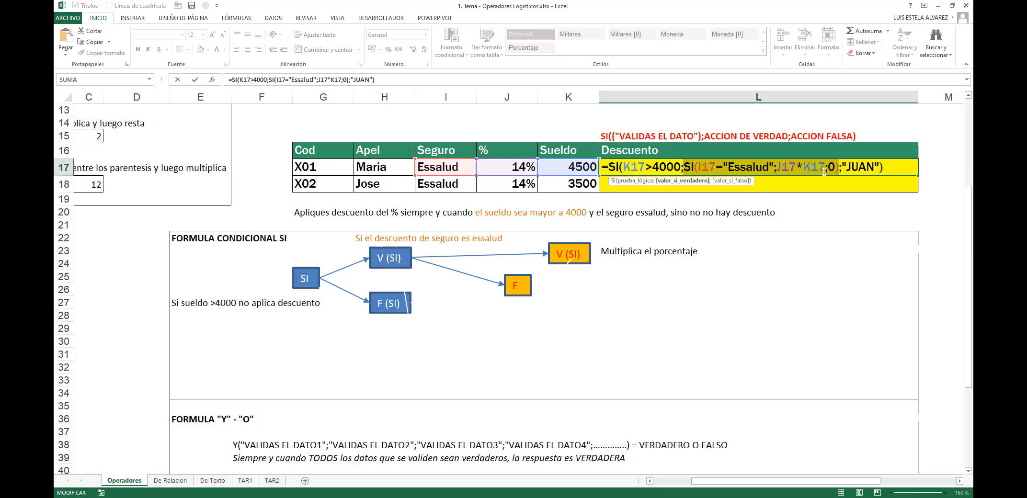
drag(622, 167, 681, 167)
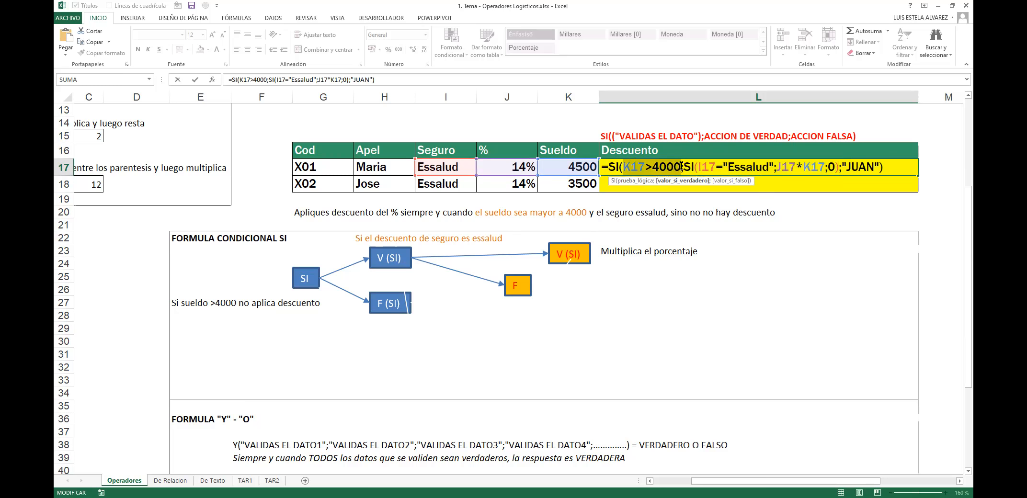
drag(842, 167, 880, 162)
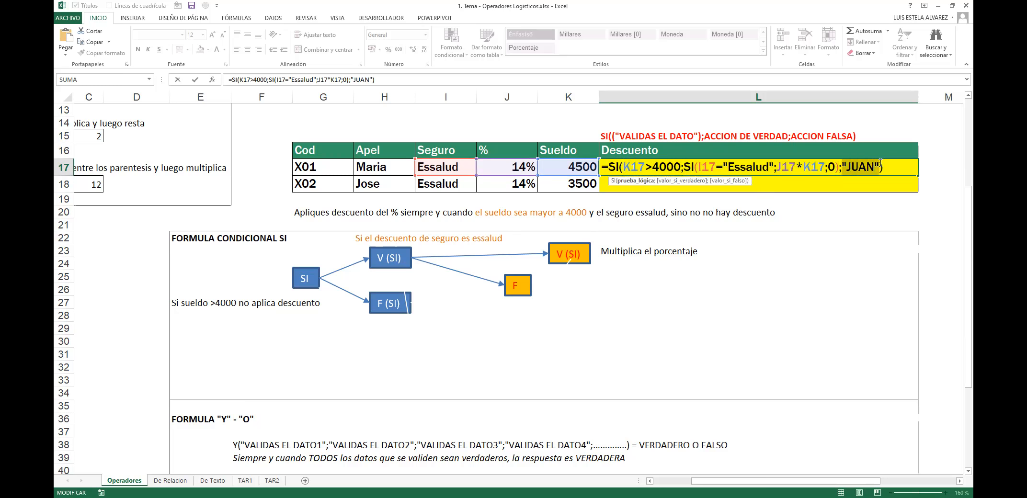
Step: Commit L17's formula to show 630, then reopen it to review the J17*K17 calculation
key(Return)
double_click(878, 161)
key(Escape)
double_click(879, 161)
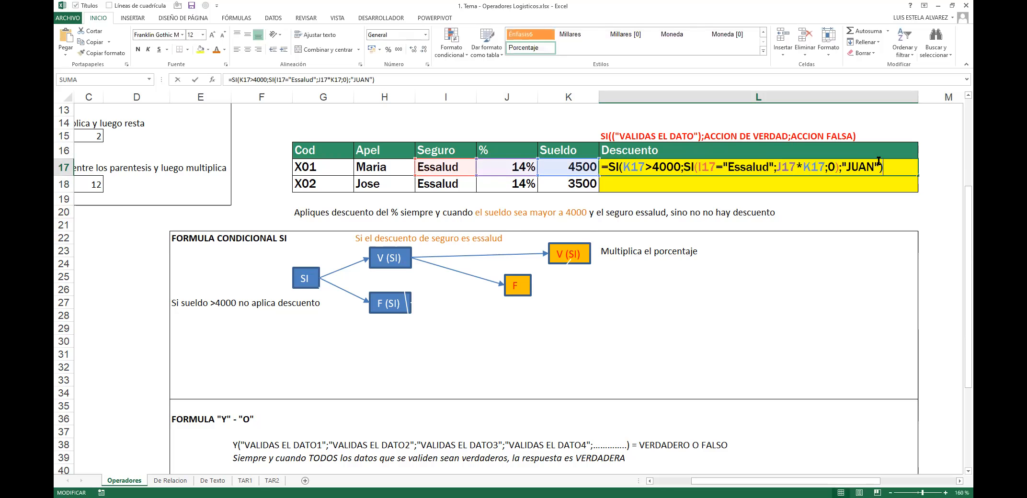
key(Escape)
double_click(878, 162)
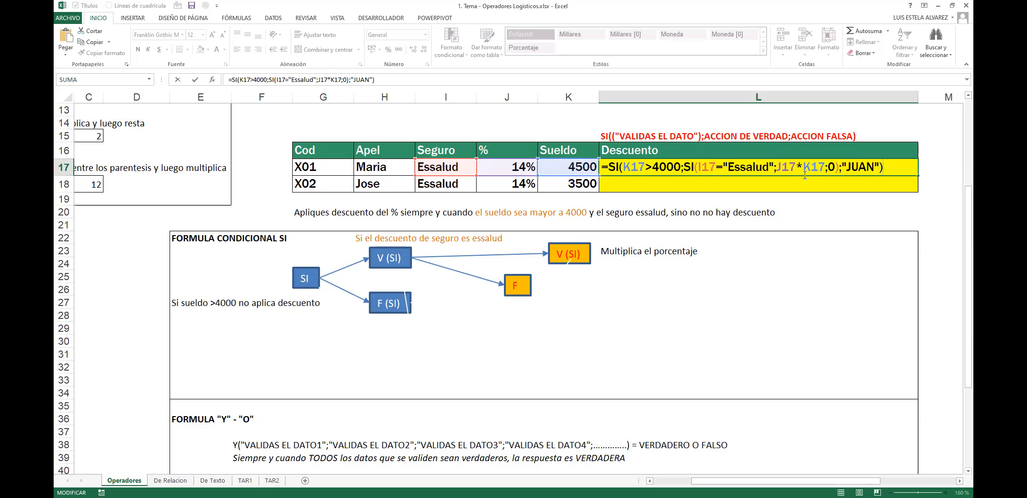
drag(775, 168, 822, 169)
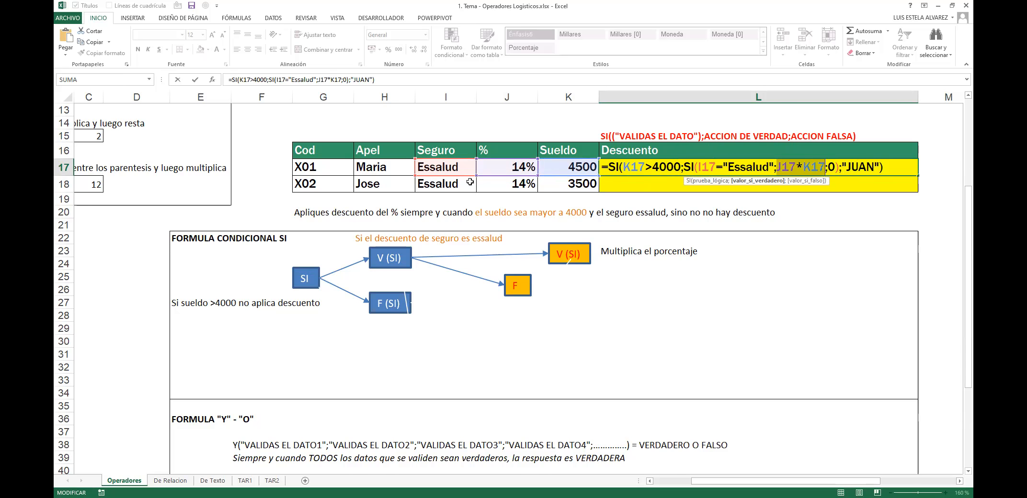
Step: Change X01's Seguro in I17 to X and check L17's formula
click(445, 166)
text(X)
click(736, 168)
key(F2)
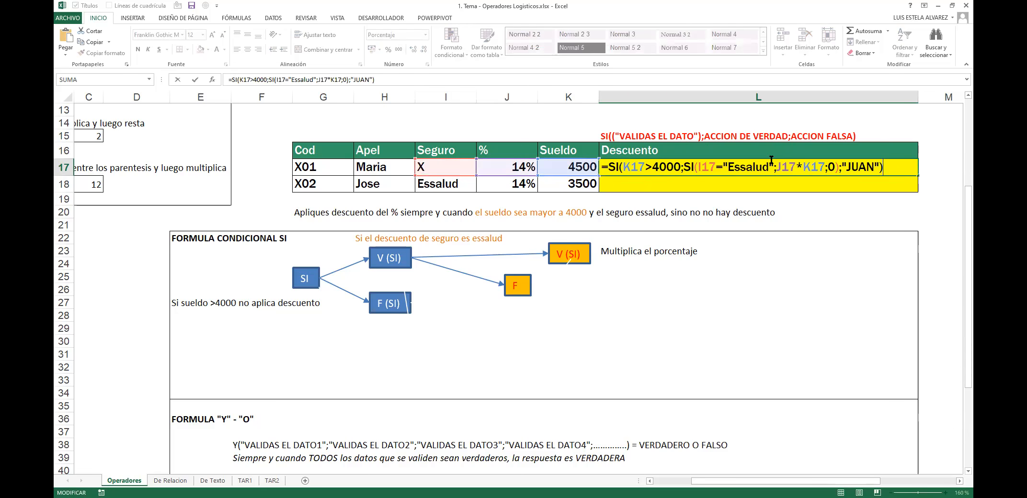
Step: Review L17's parts: K17>4000, the inner Essalud SI, its 0, and "JUAN"
double_click(831, 167)
drag(681, 167, 624, 170)
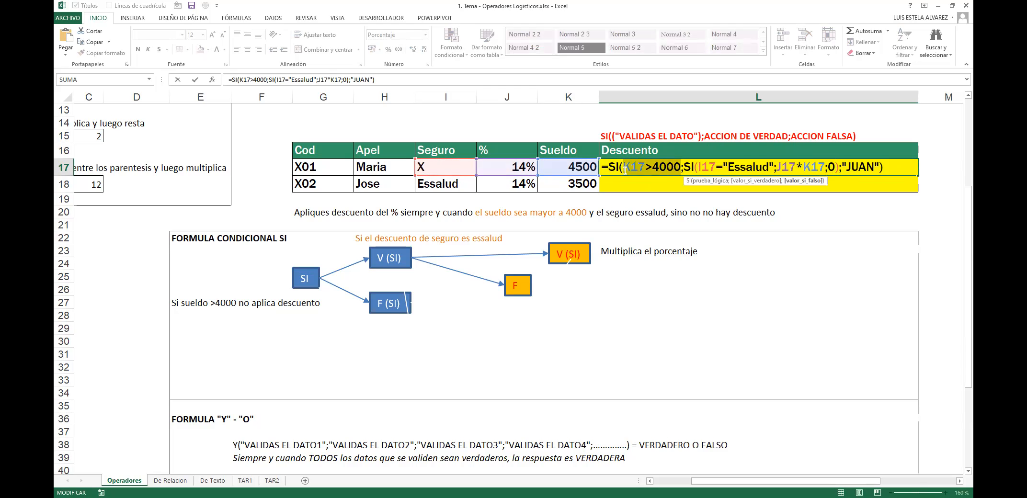
drag(689, 167, 834, 166)
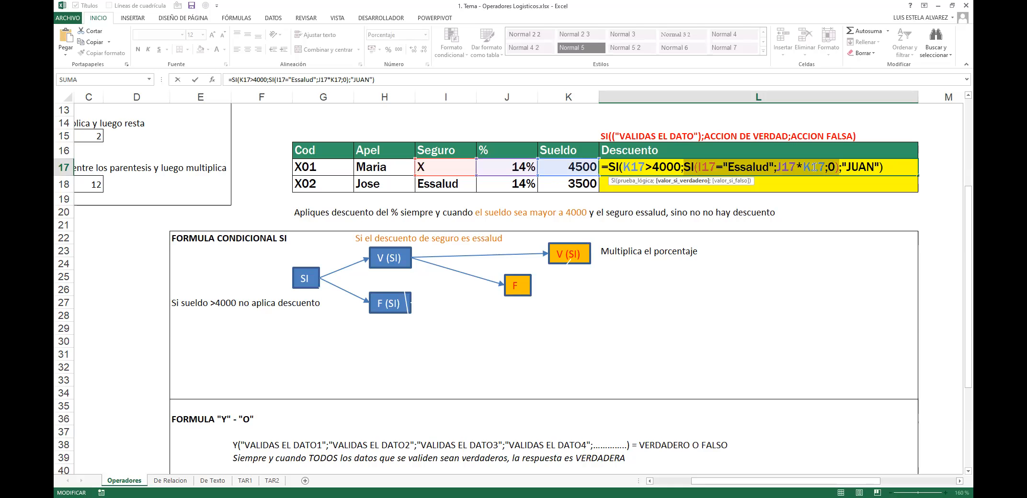
click(820, 166)
mouse_move(824, 167)
mouse_down()
mouse_move(779, 167)
mouse_move(837, 168)
mouse_up()
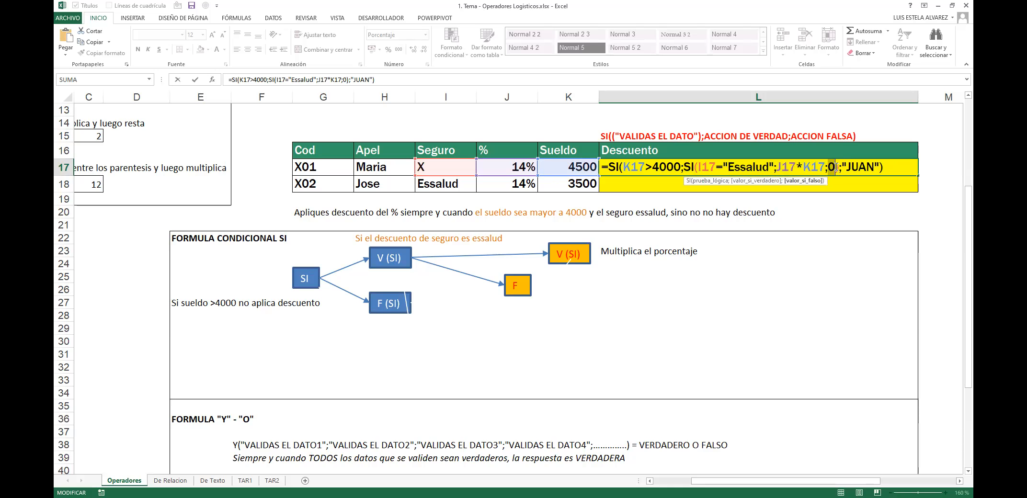
drag(842, 167, 878, 174)
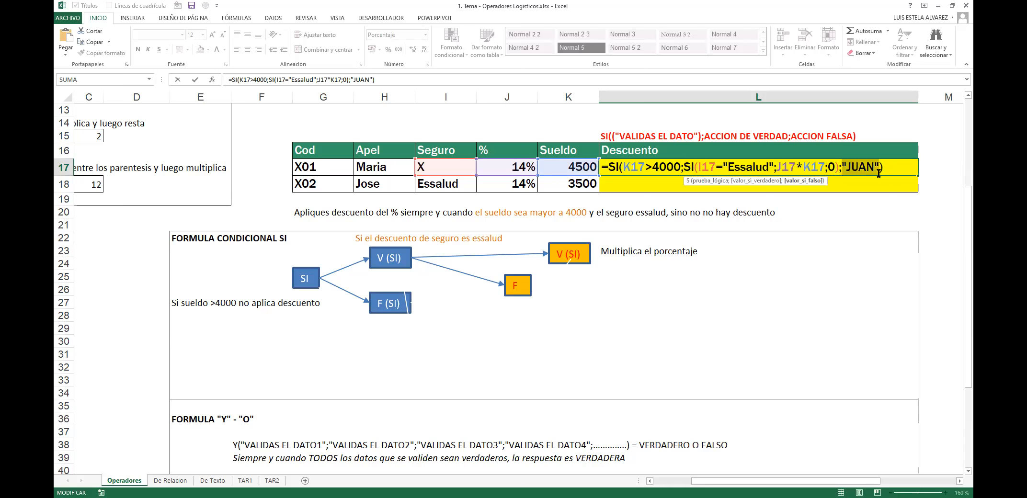
key(Escape)
key(F2)
key(Escape)
Step: Set Sueldo K17 to 3500 so L17 shows JUAN, then select E22:L28
click(593, 169)
text(3500)
click(820, 164)
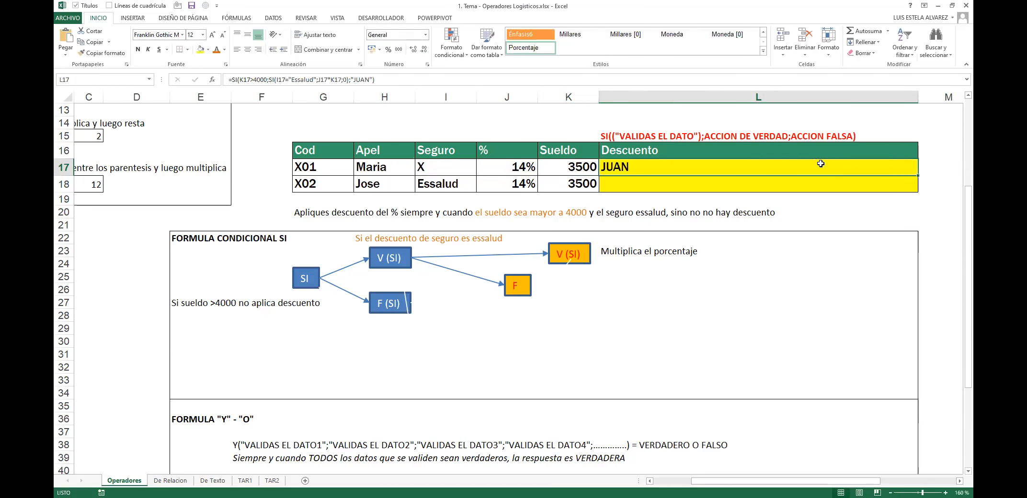
double_click(665, 170)
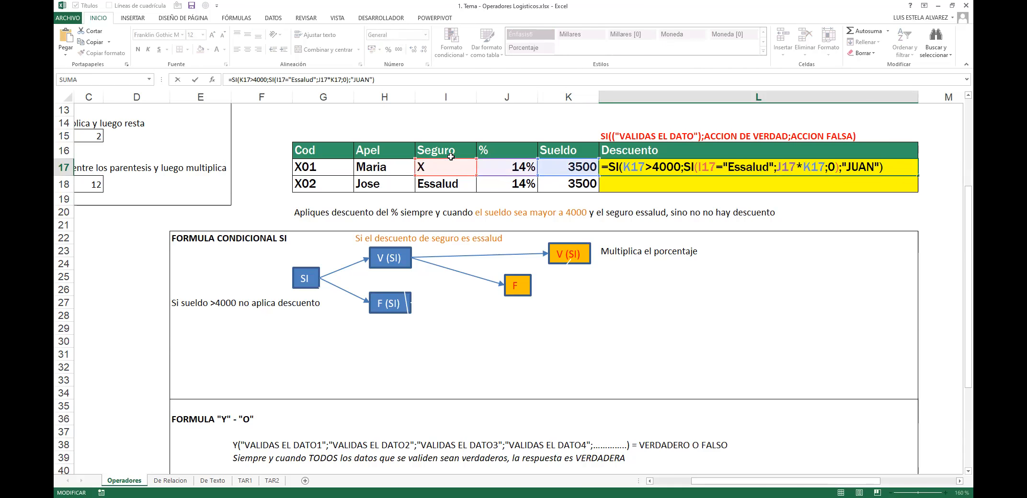
key(Escape)
click(443, 171)
click(577, 165)
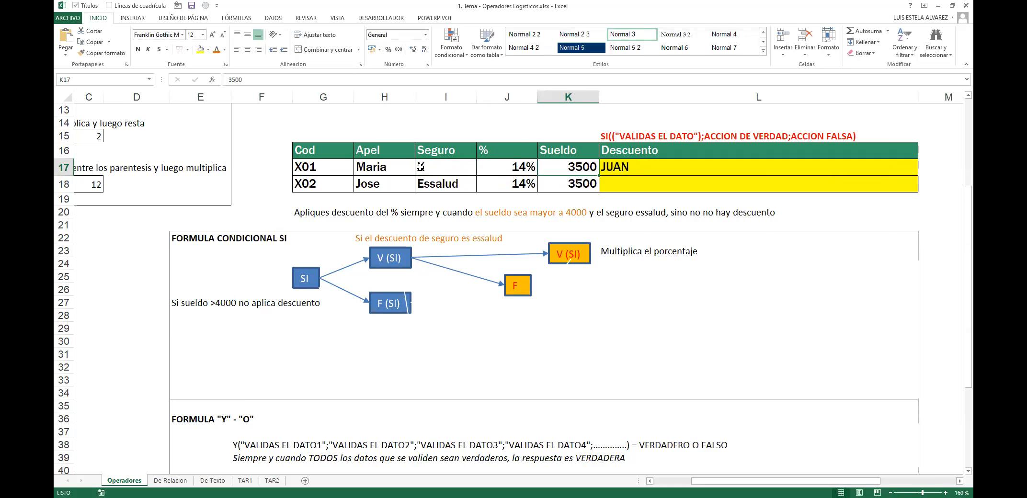
drag(299, 260, 572, 298)
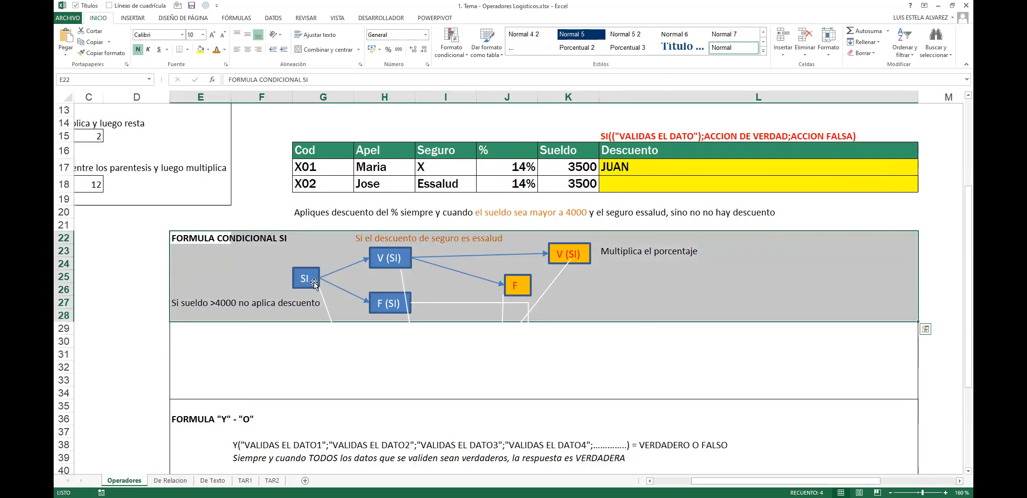
click(409, 308)
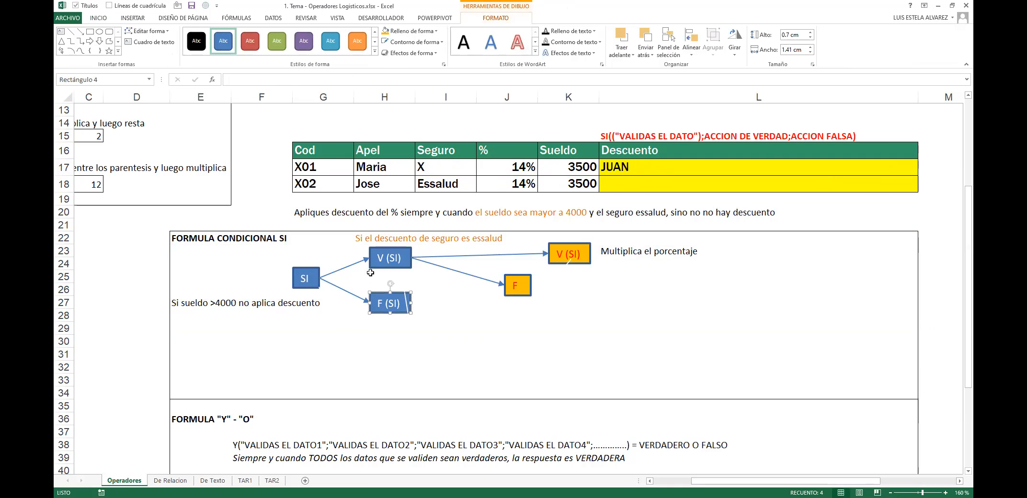
click(384, 251)
ctrl+click(519, 281)
ctrl+click(569, 257)
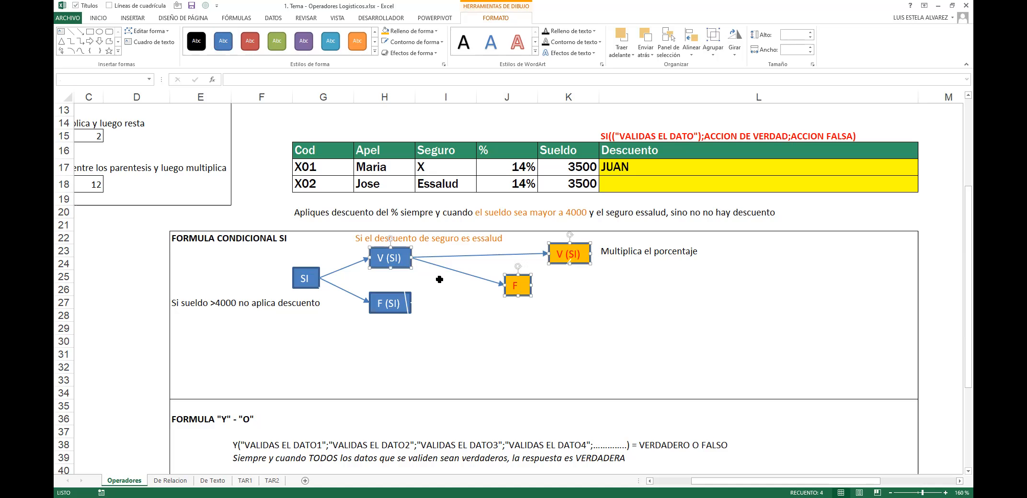
click(313, 284)
ctrl+click(380, 297)
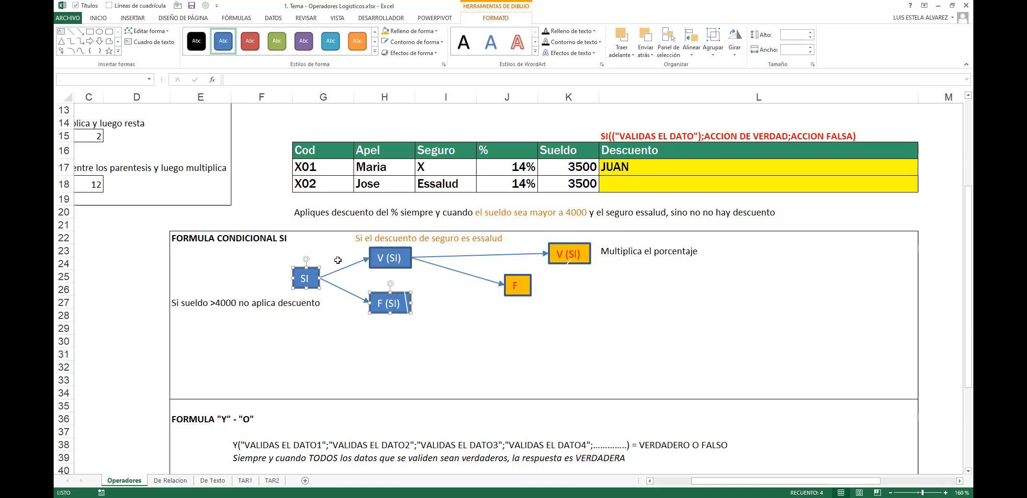
click(388, 267)
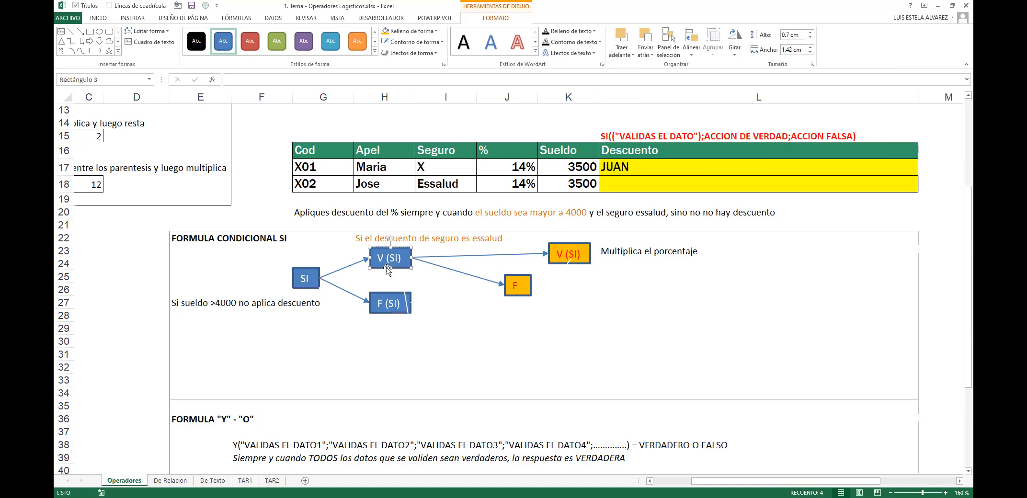
ctrl+click(313, 283)
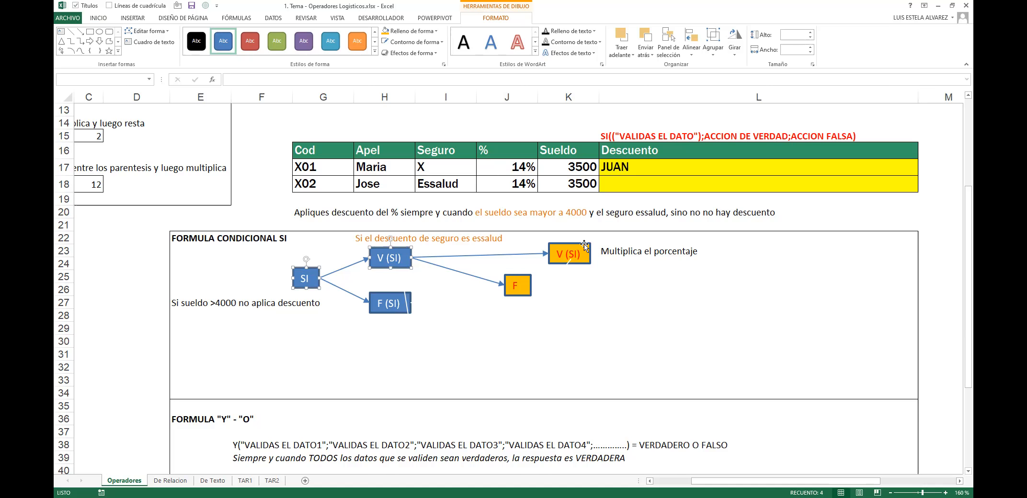
Step: Replace "JUAN" with 0 in L17's formula so it returns 0
click(655, 172)
key(F2)
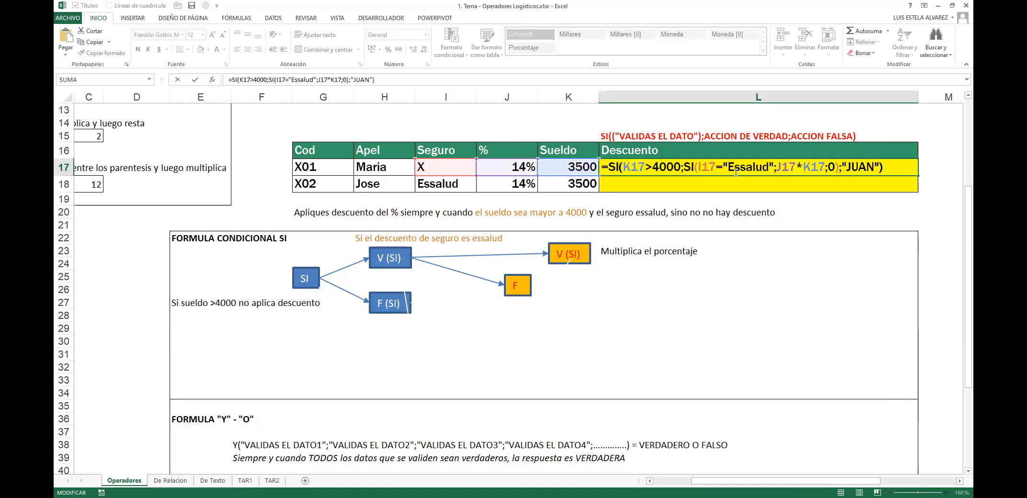
key(Left)
key(BackSpace)
key(BackSpace)
key(BackSpace)
key(BackSpace)
key(BackSpace)
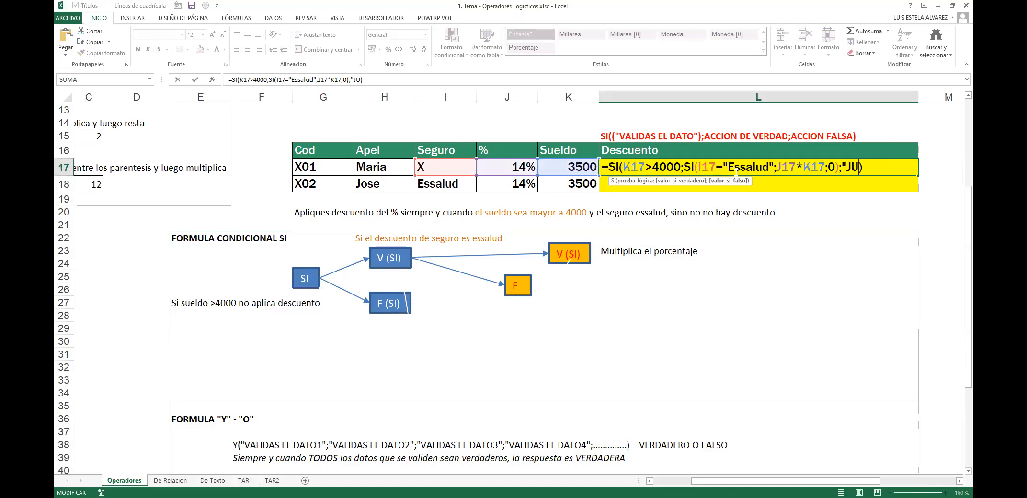
key(BackSpace)
text(0)
key(ctrl+Return)
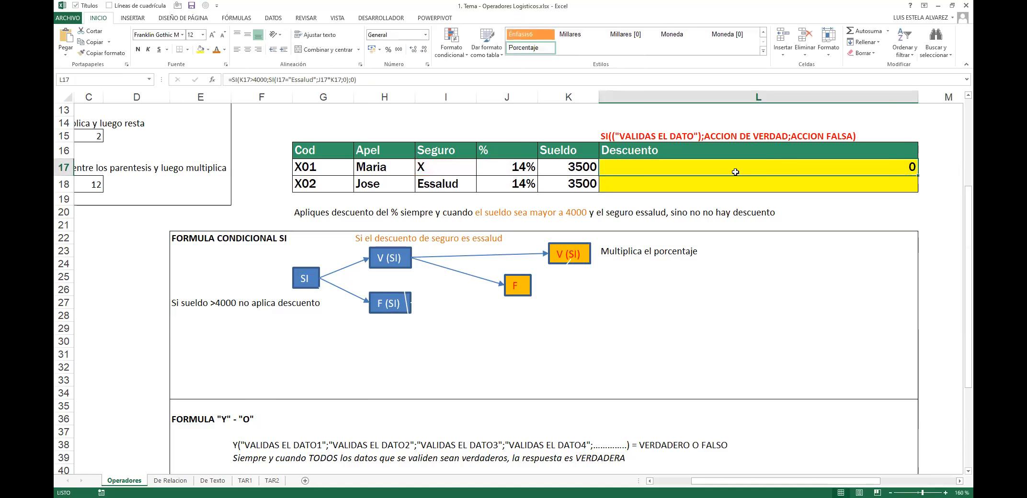
key(Down)
key(Down)
key(Down)
key(Left)
key(Left)
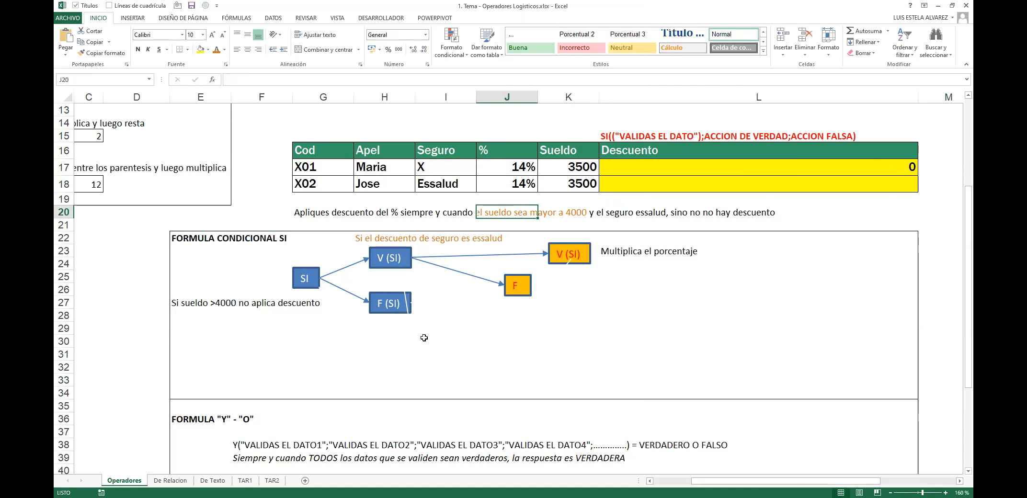
Step: Set the flowchart group's Shape Outline to black so the arrows are black
click(389, 261)
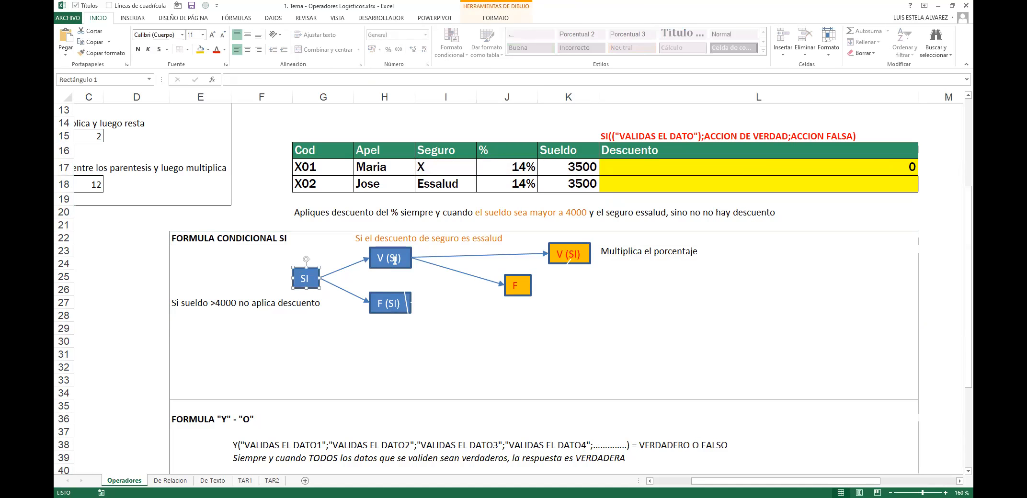
click(526, 288)
click(543, 317)
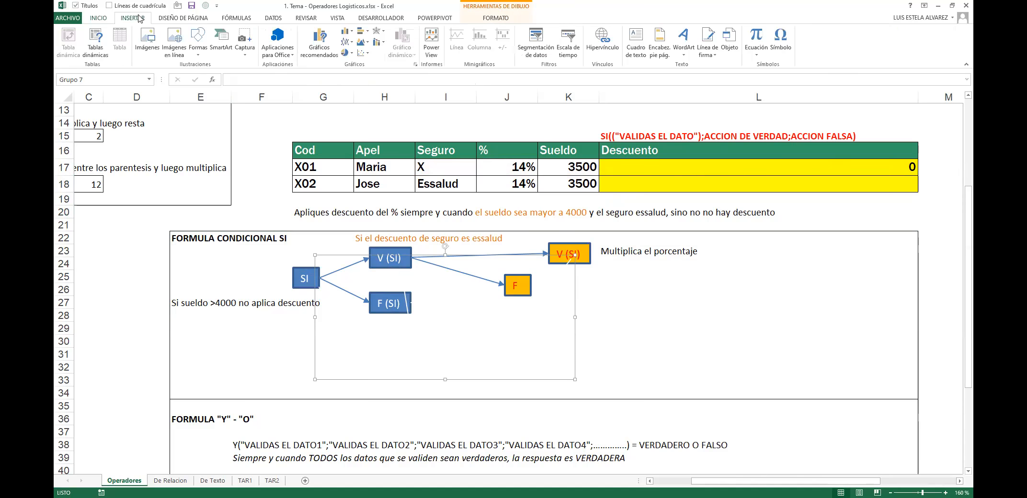
click(493, 17)
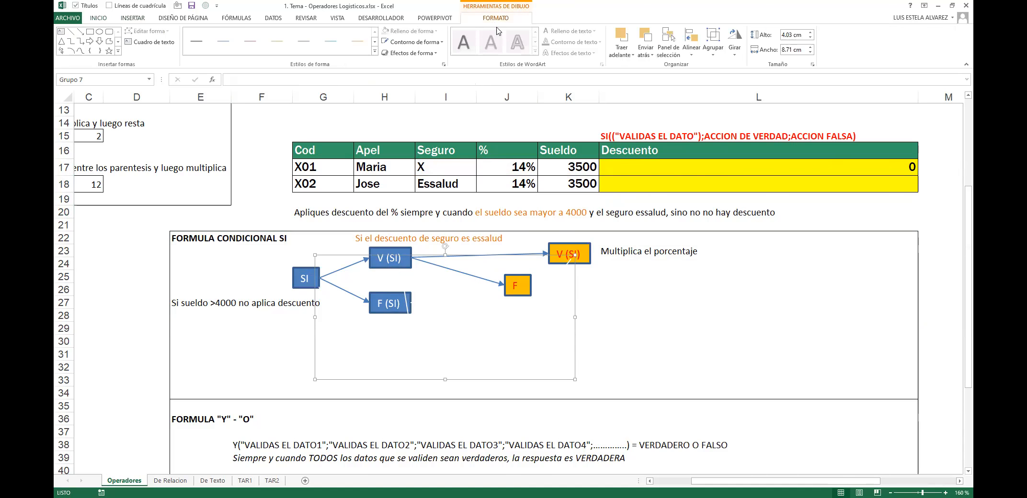
click(433, 42)
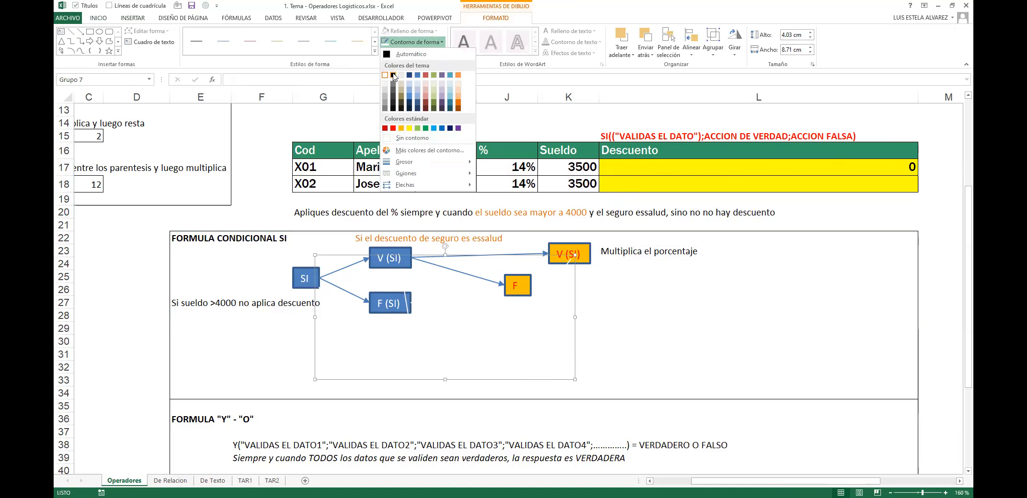
click(393, 76)
Step: Try orange text on G33's formula, undo it, and open G33's text for editing
click(385, 389)
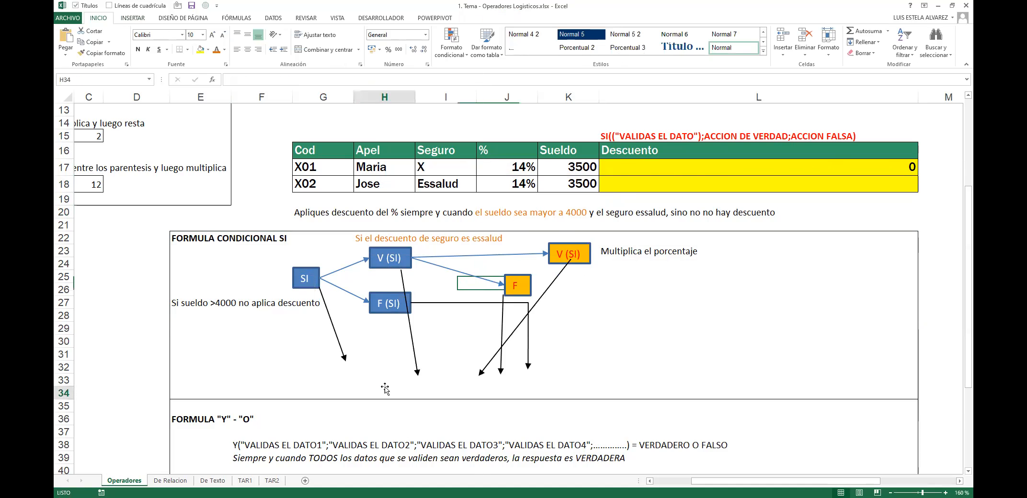
click(355, 383)
double_click(356, 382)
key(Escape)
click(218, 50)
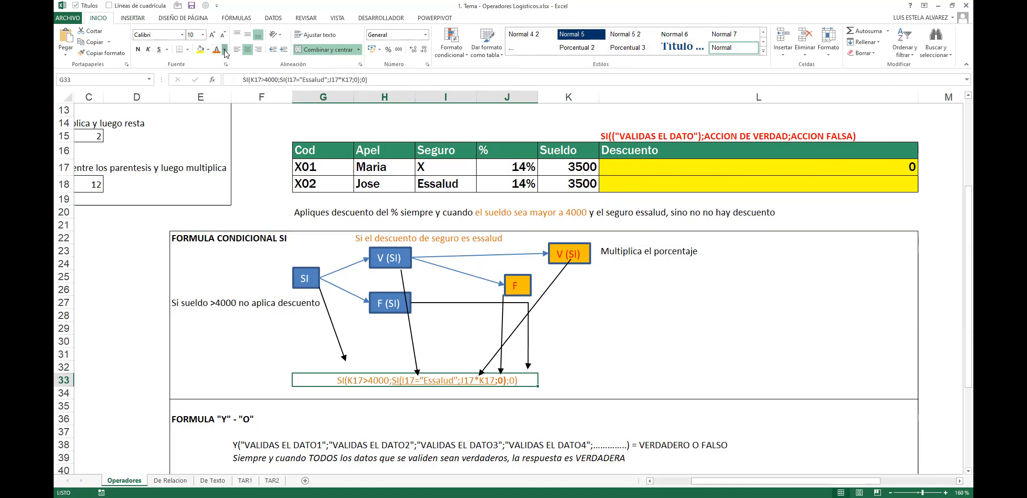
key(ctrl+z)
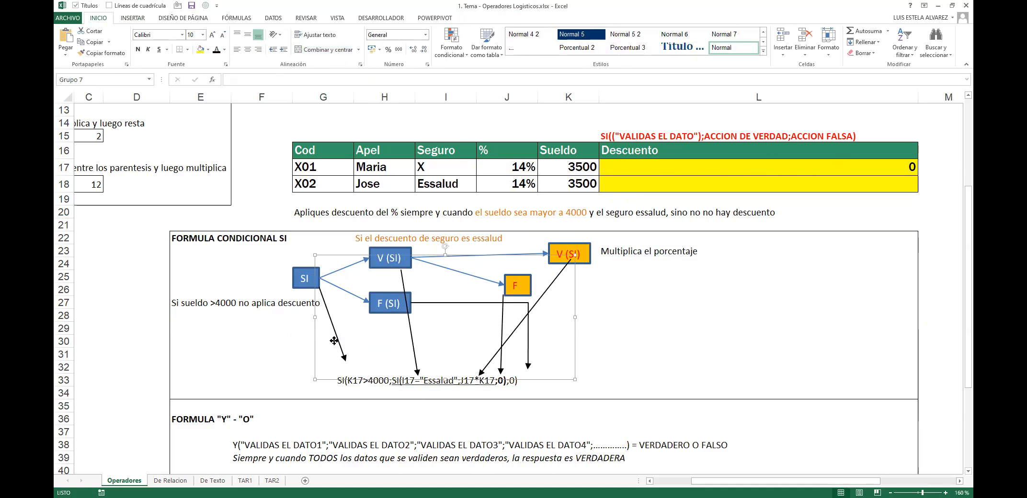
click(337, 341)
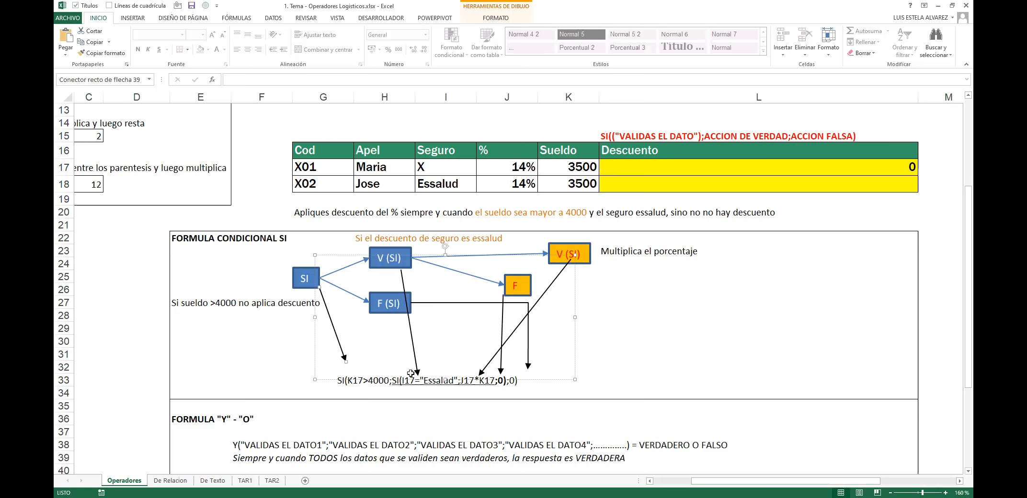
click(348, 381)
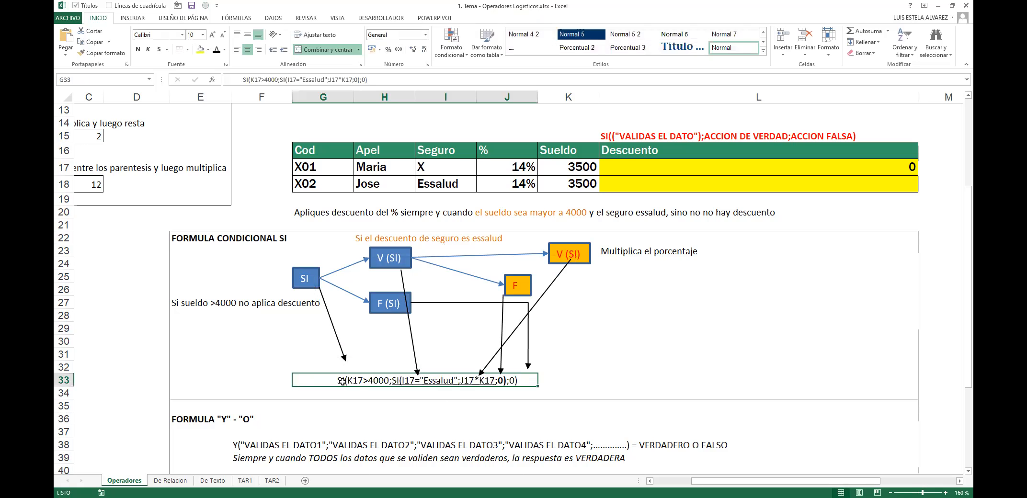
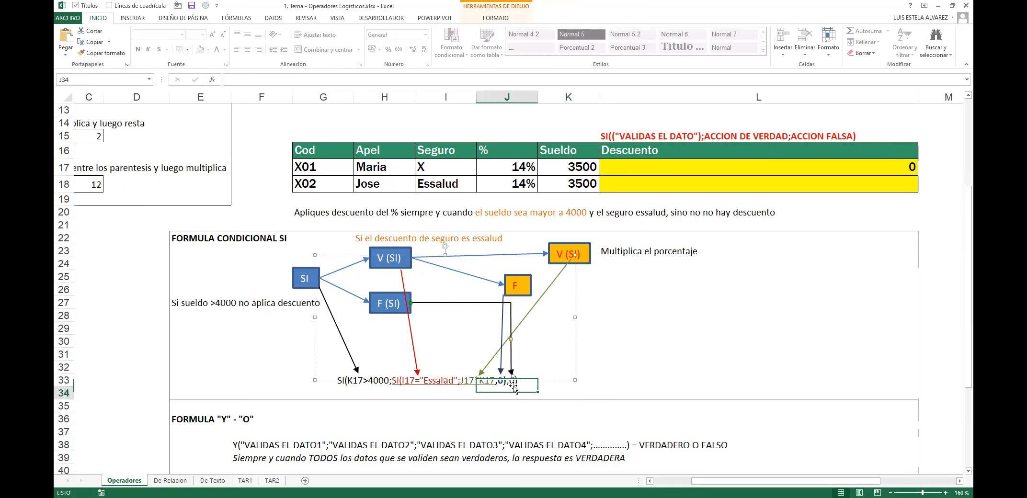
Step: Open the flowchart's formula text in G33 for editing
double_click(511, 381)
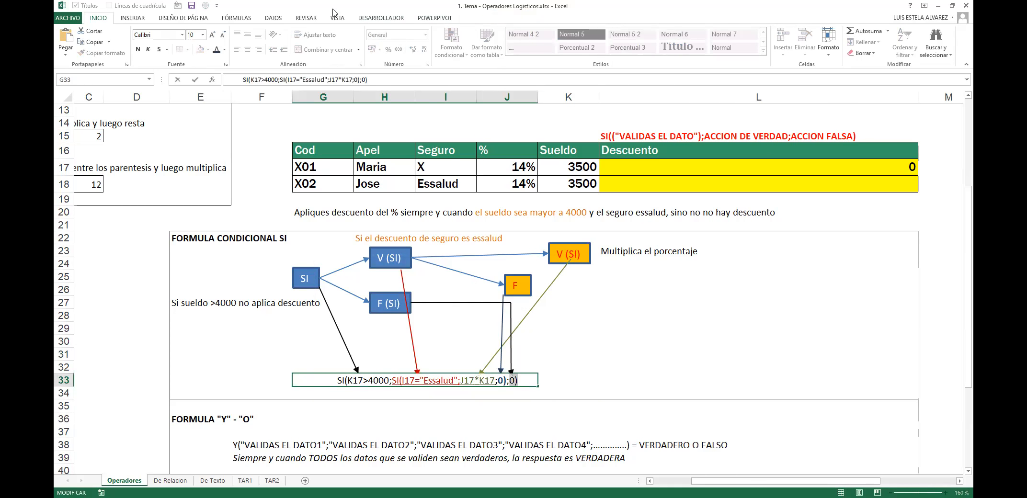
Step: Colour the formula's final 0) and the arrow pointing to it orange
click(224, 49)
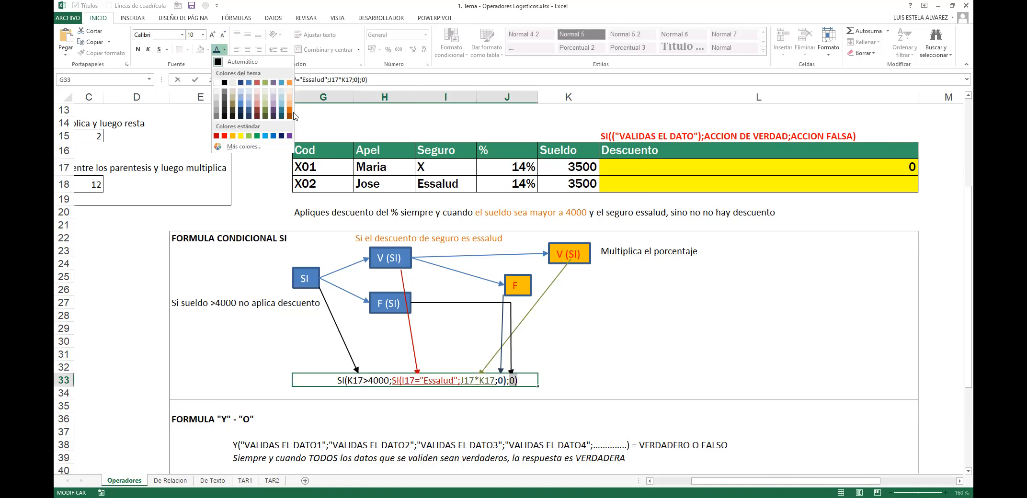
click(290, 111)
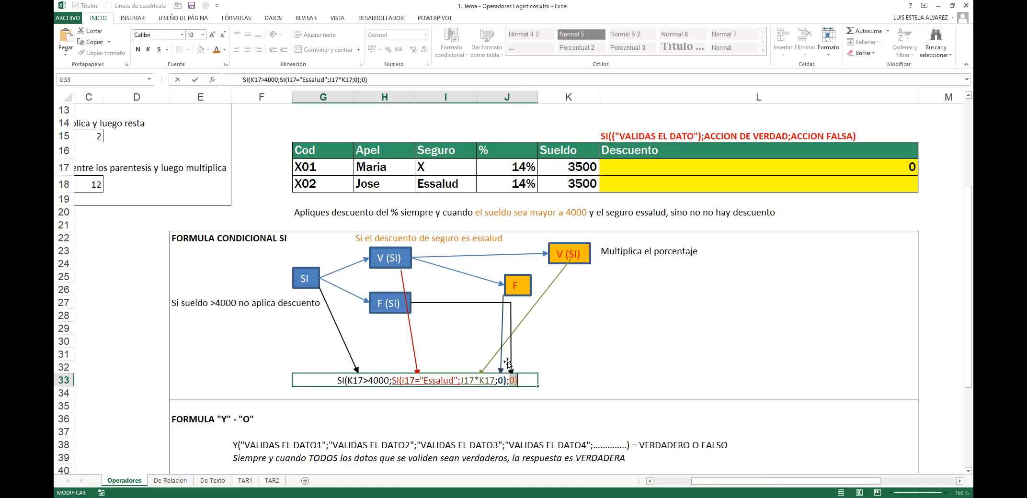
click(511, 352)
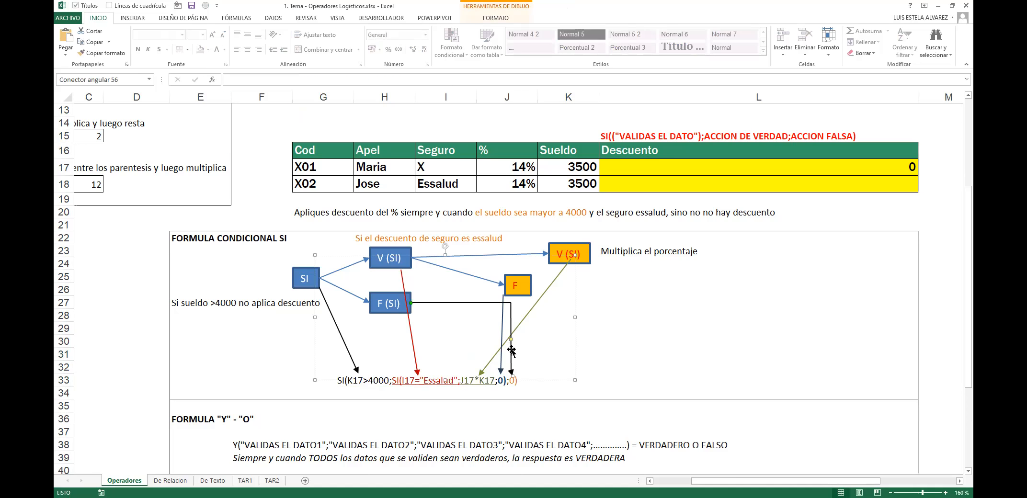
click(486, 18)
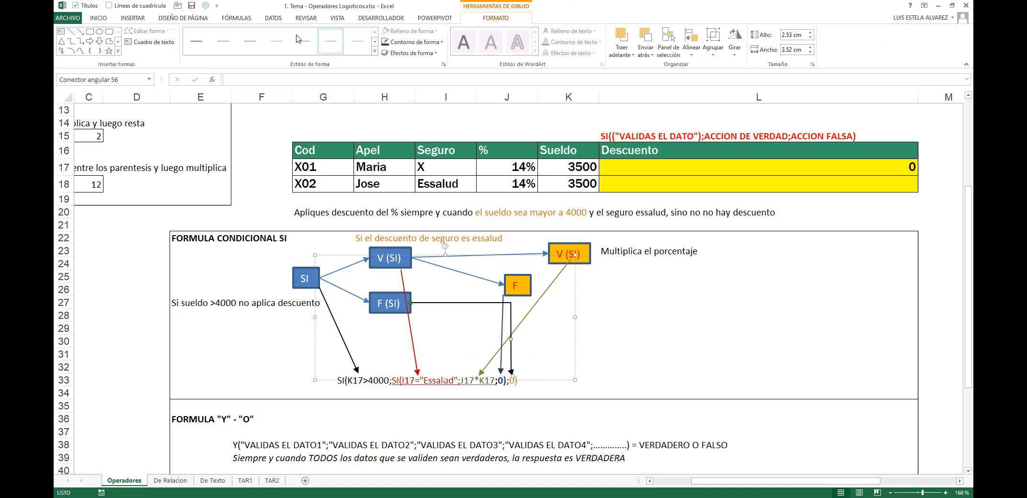
click(413, 41)
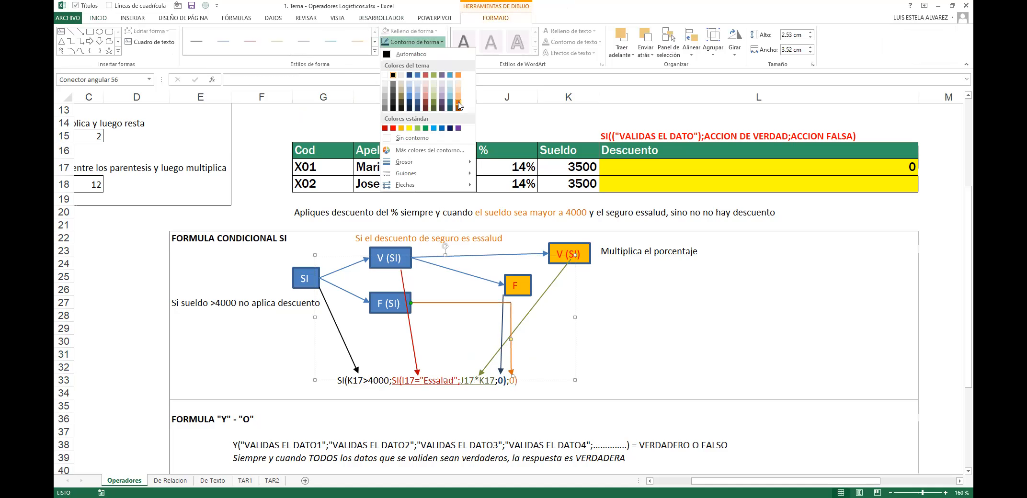
click(458, 104)
Step: Fill the right-hand V (SI) and F boxes blue
click(578, 249)
shift+click(516, 286)
click(98, 19)
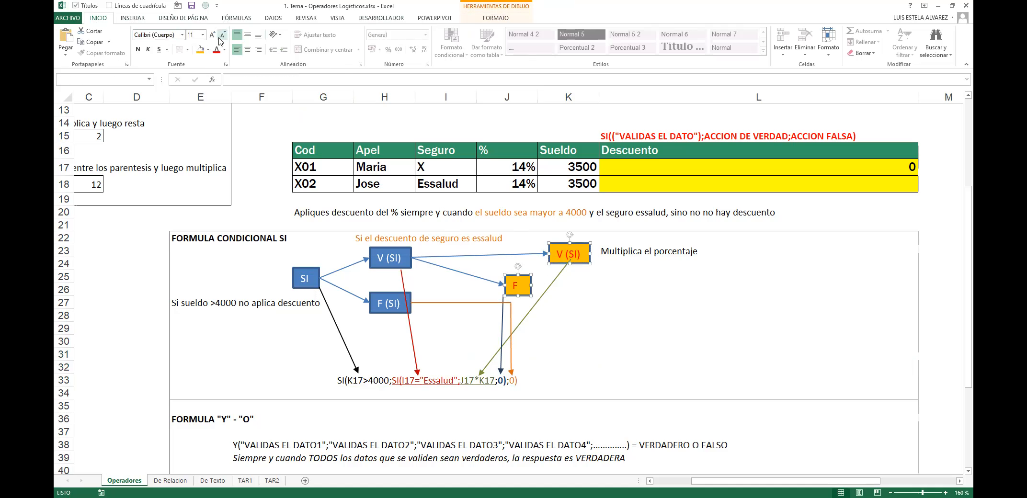
click(209, 50)
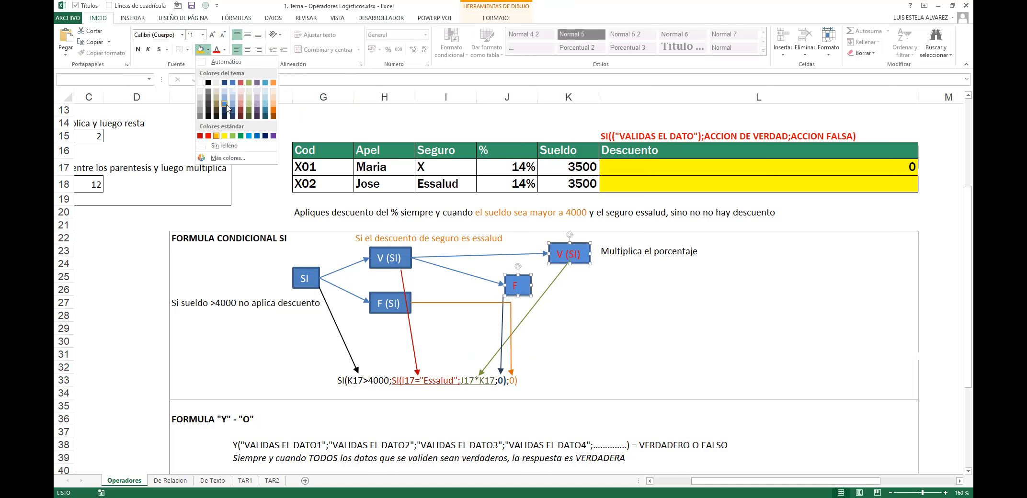
click(656, 278)
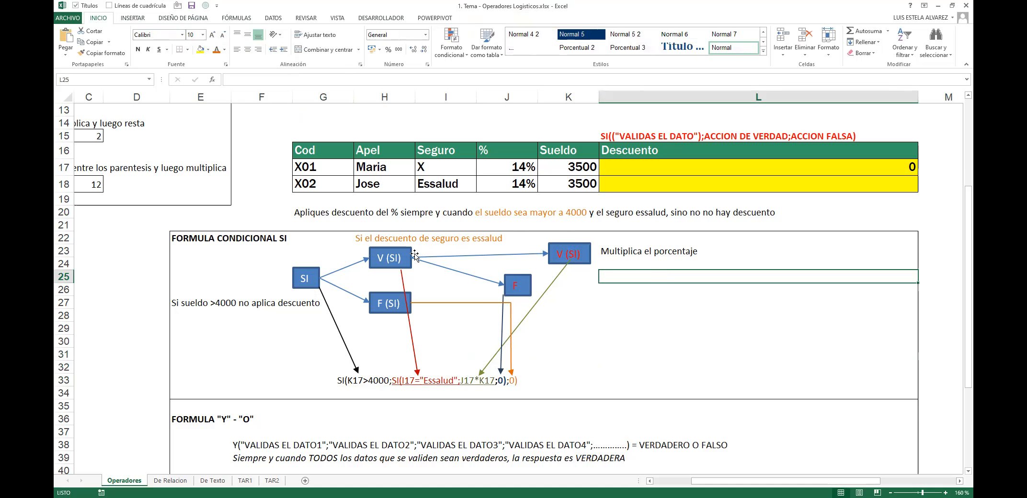
Step: Underline J17*K17 in G33's formula text
click(944, 492)
click(945, 492)
drag(670, 425, 76, 426)
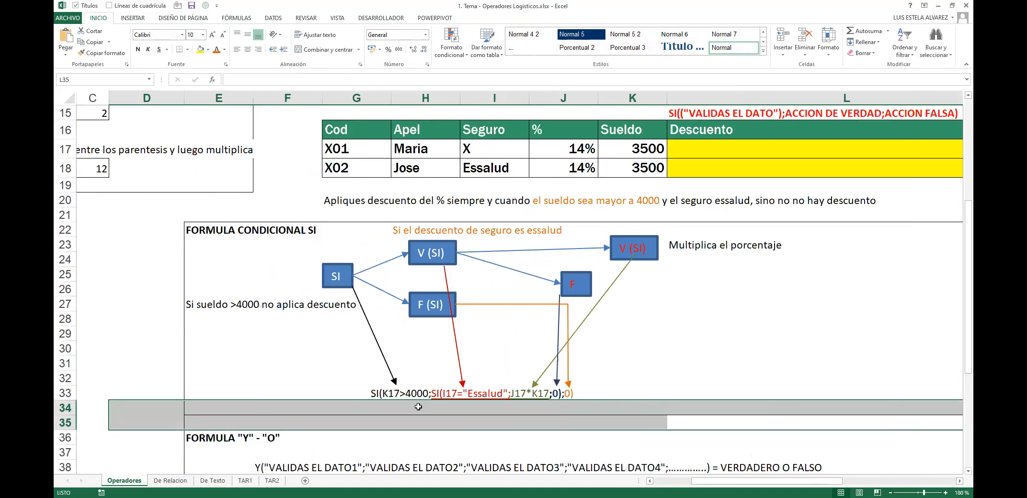
click(373, 397)
click(575, 392)
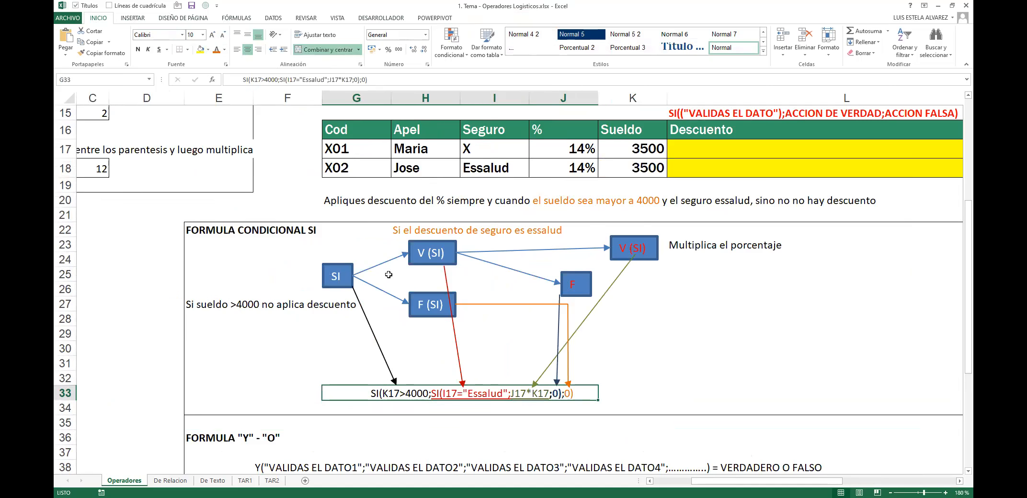
double_click(369, 395)
drag(369, 395, 510, 399)
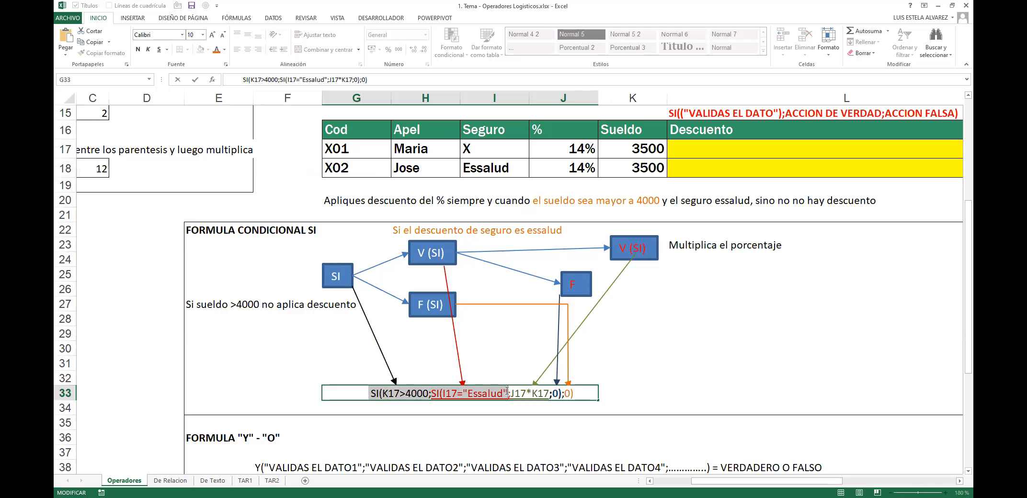
drag(510, 393, 549, 393)
key(ctrl+s)
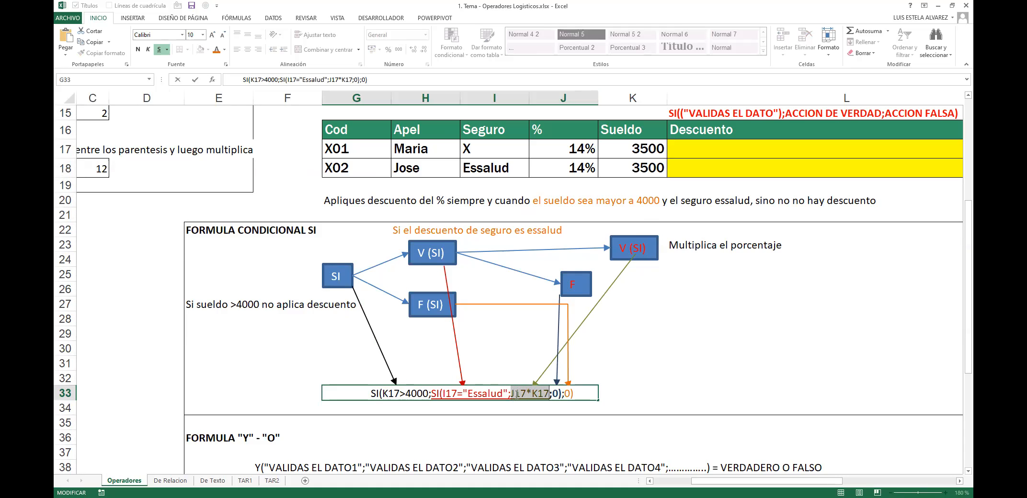
Step: Add a closing bracket after the 0 following J17*K17, then finish the edit
double_click(556, 395)
click(559, 395)
text())
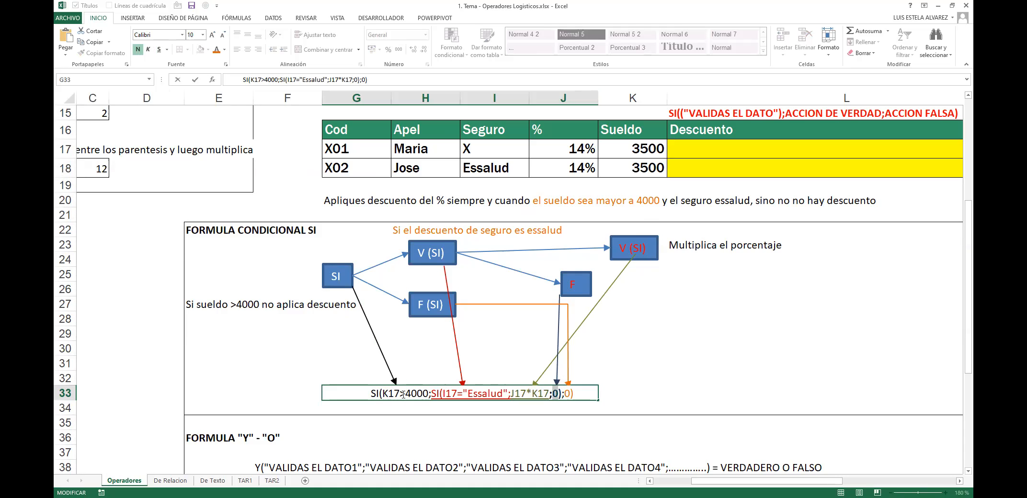
drag(565, 394, 574, 394)
click(647, 390)
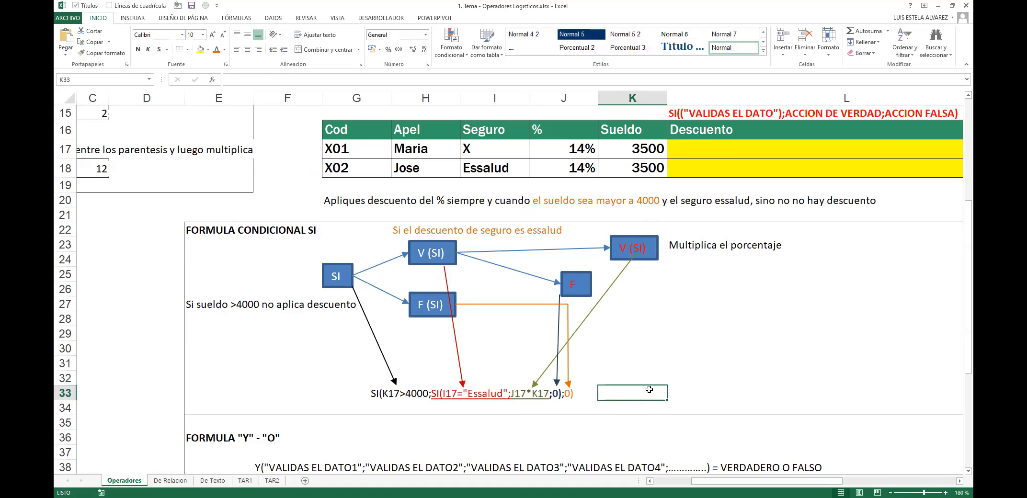
click(336, 277)
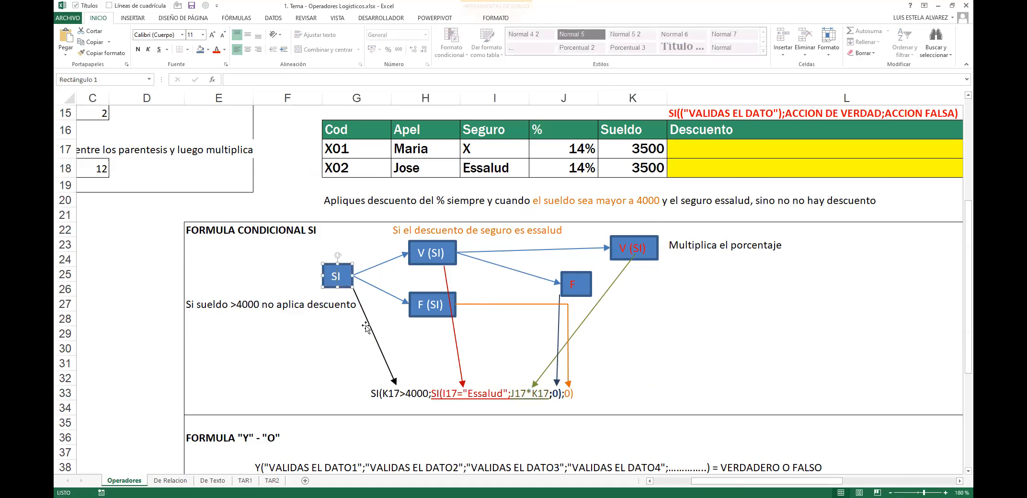
click(407, 394)
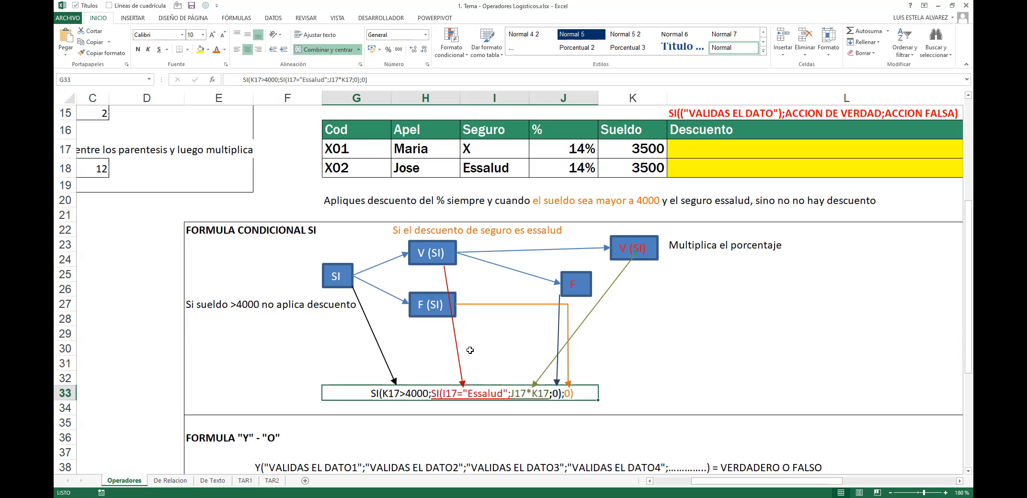
Step: Re-edit G33 to check the inner SI clause and final 0), then commit the text
double_click(456, 393)
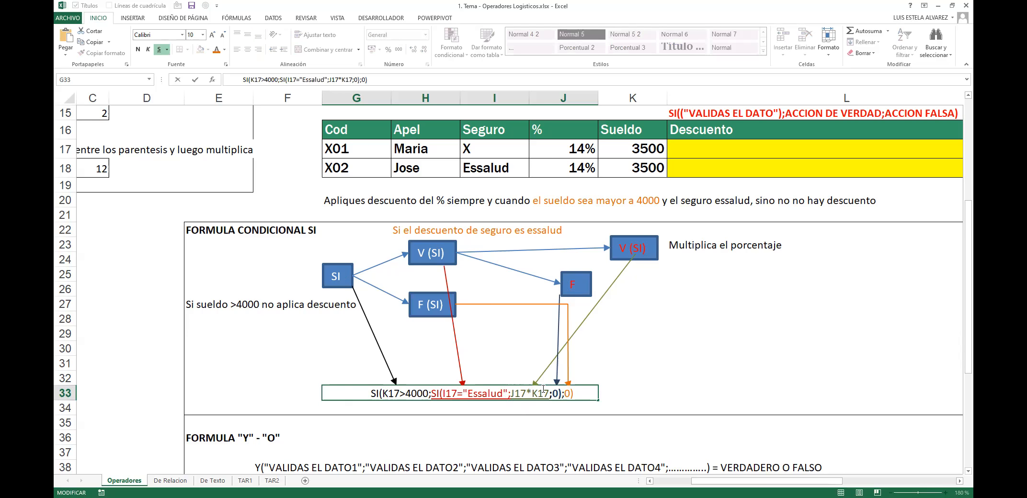
drag(510, 395, 551, 390)
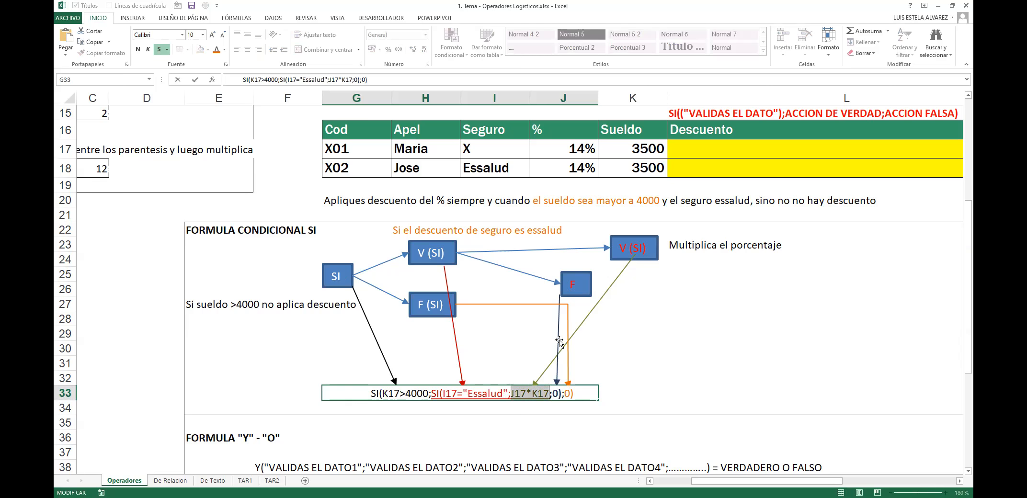
click(548, 394)
click(548, 396)
double_click(554, 393)
drag(552, 394, 559, 395)
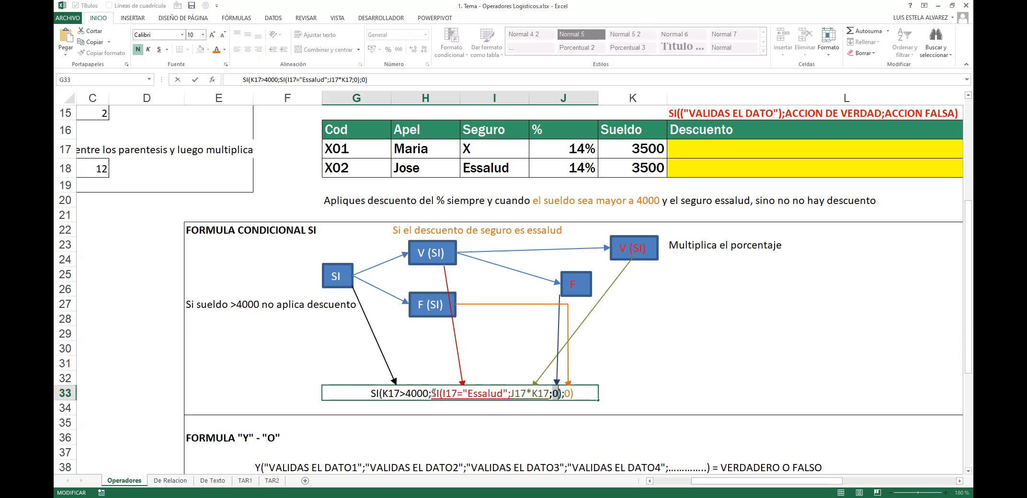
drag(432, 394, 553, 398)
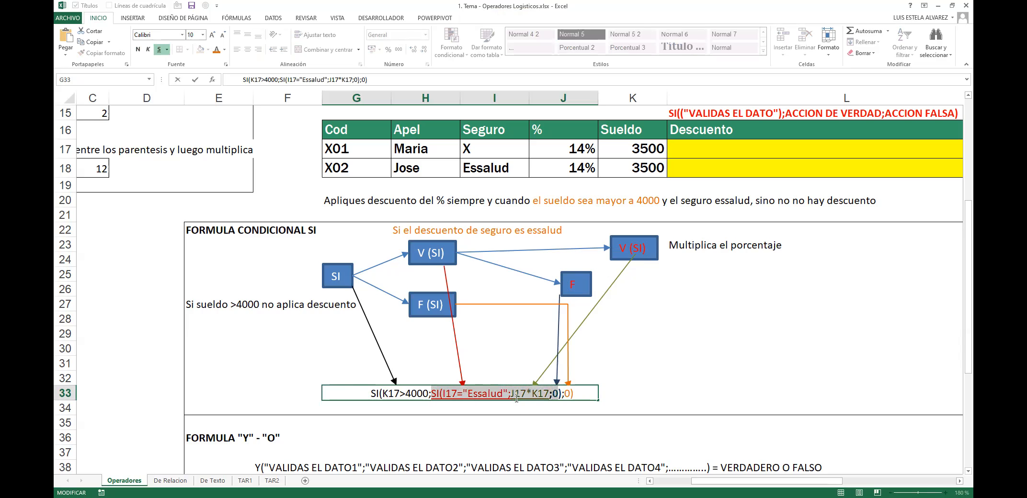
drag(431, 393, 560, 392)
mouse_move(564, 394)
mouse_down()
mouse_move(574, 394)
mouse_move(553, 393)
mouse_up()
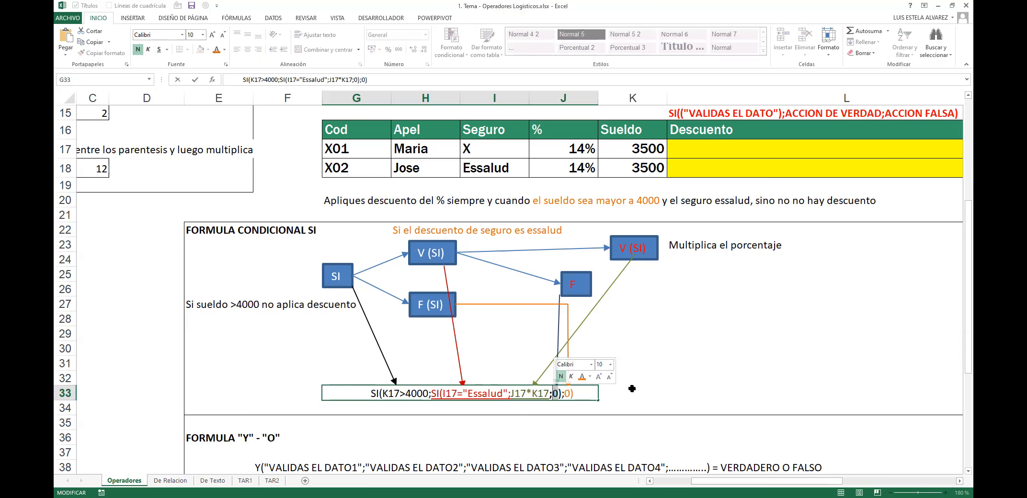
key(Return)
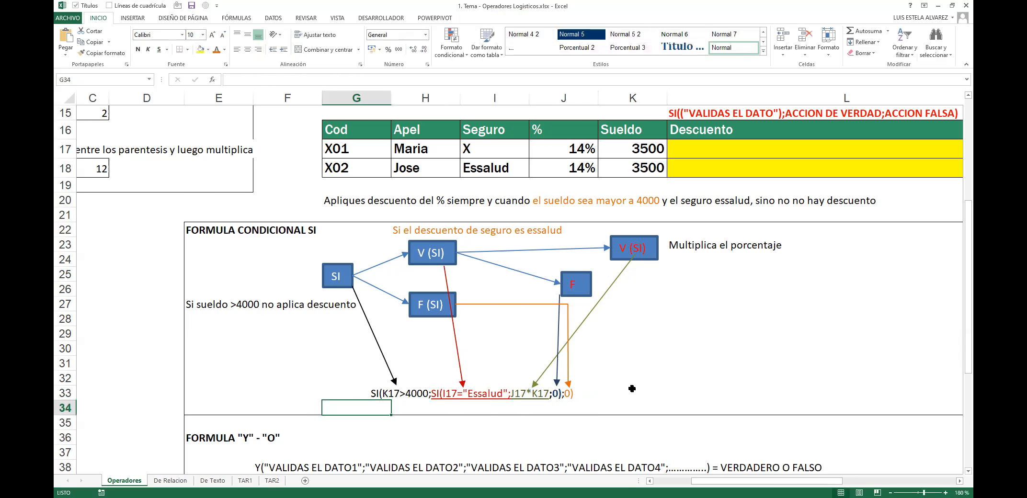
Step: Move off the formula cell and look over the flowchart area
key(Up)
key(Right)
key(Up)
key(Left)
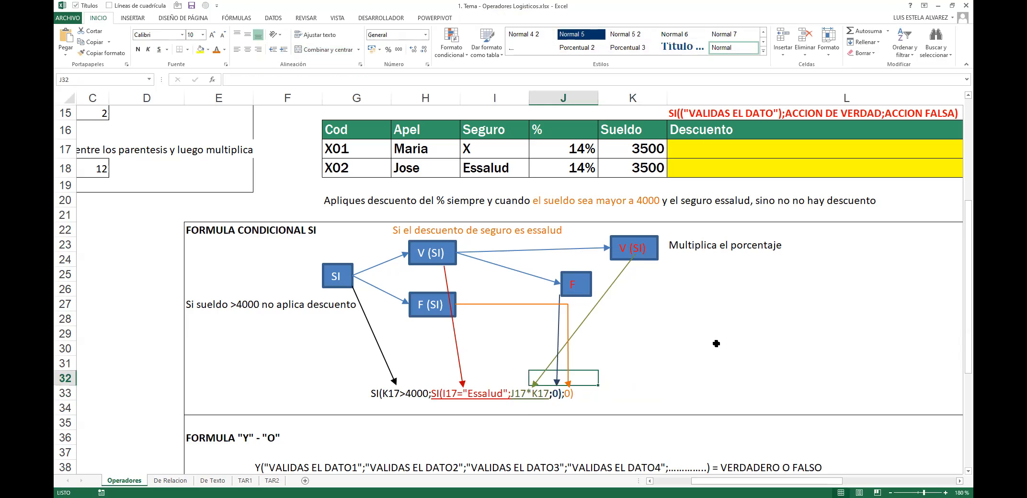
ctrl+scroll(671, 331, down, 4)
ctrl+scroll(671, 331, up, 2)
drag(545, 330, 221, 342)
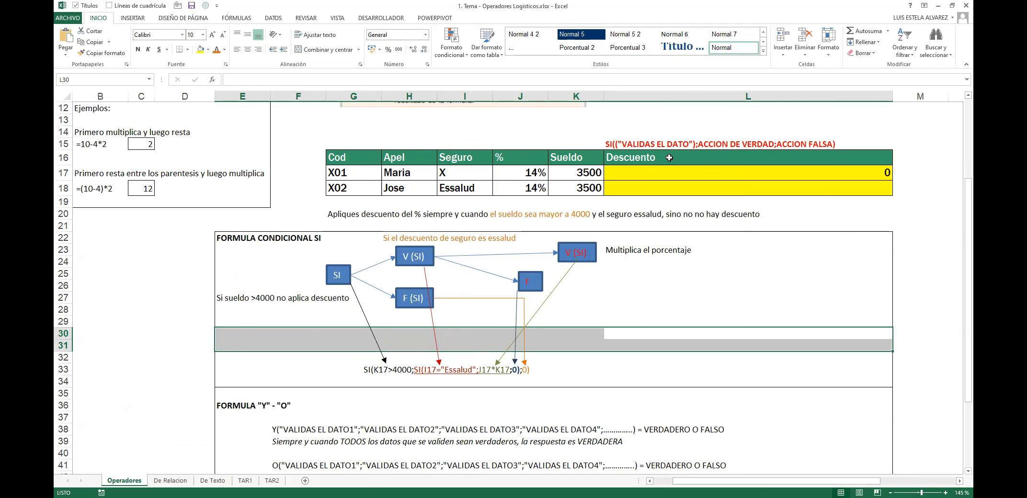
click(628, 144)
key(F2)
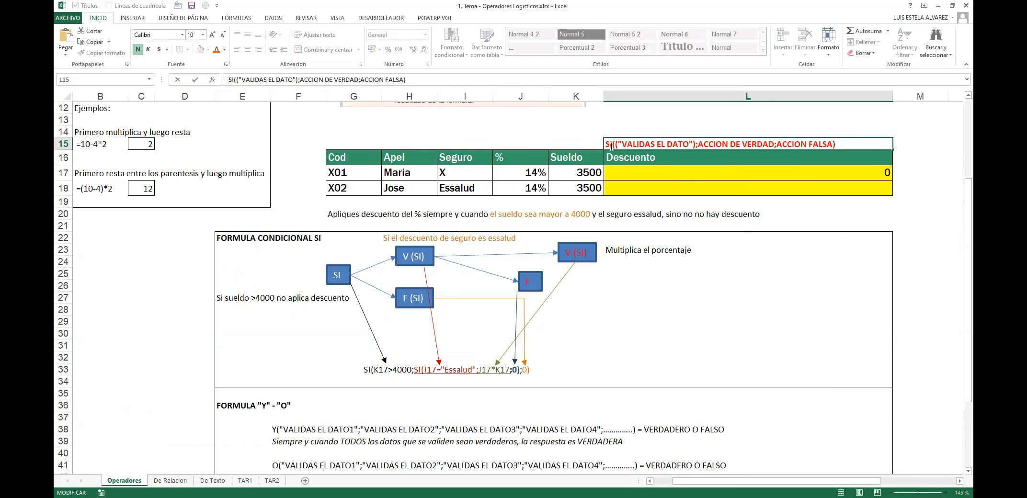
key(shift+Home)
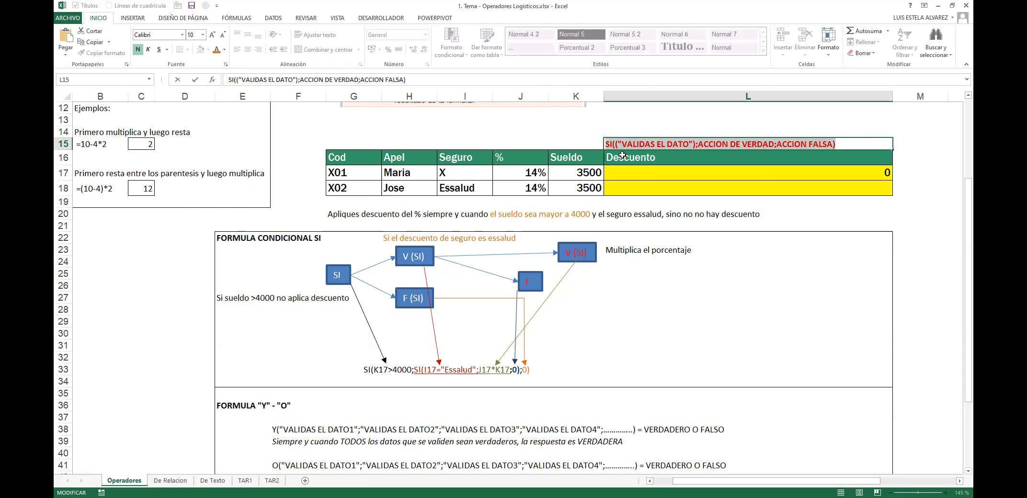
key(Escape)
drag(372, 178, 796, 190)
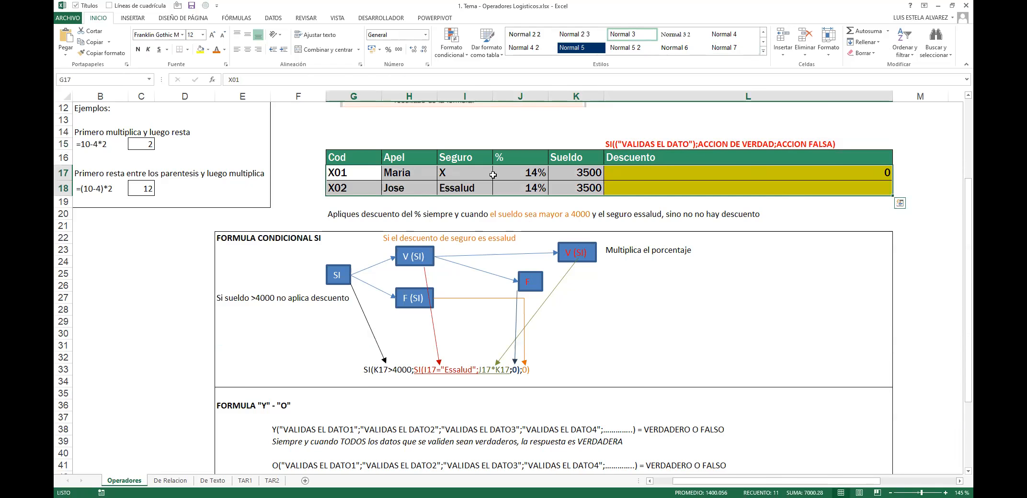
drag(346, 167, 690, 183)
drag(348, 216, 805, 209)
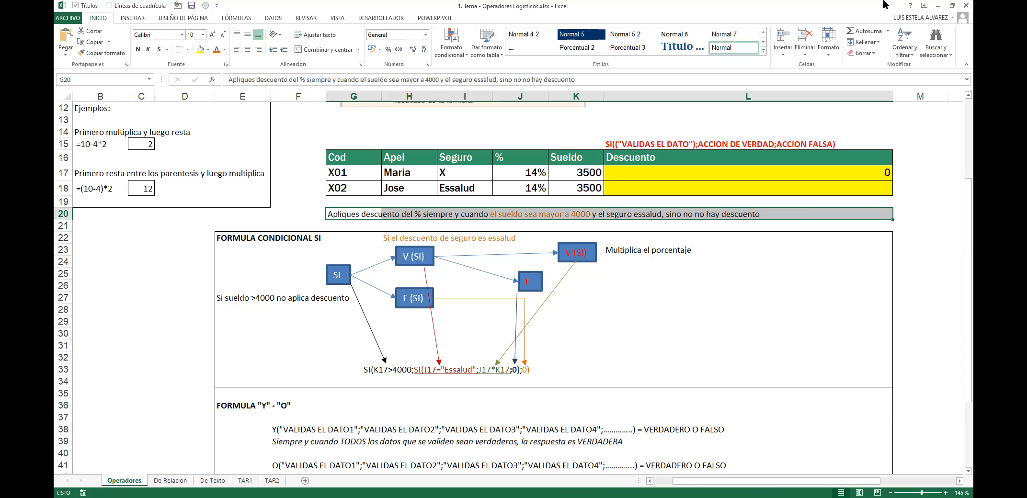
click(448, 202)
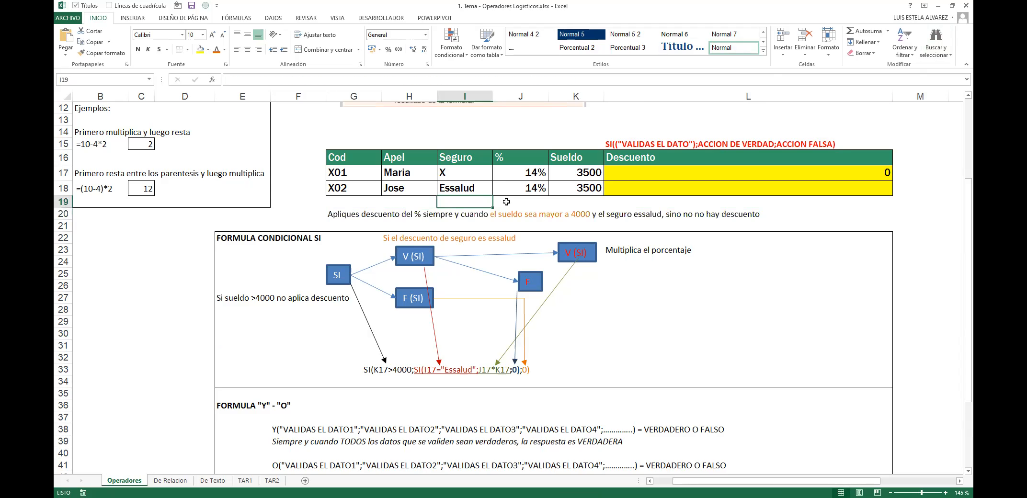
click(336, 212)
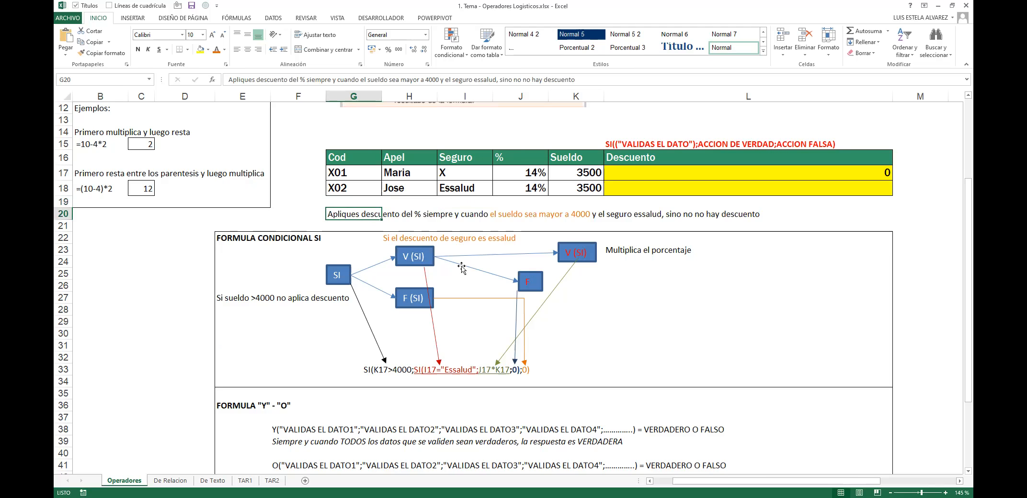
click(334, 278)
ctrl+click(415, 257)
ctrl+click(415, 295)
ctrl+click(525, 280)
ctrl+click(590, 251)
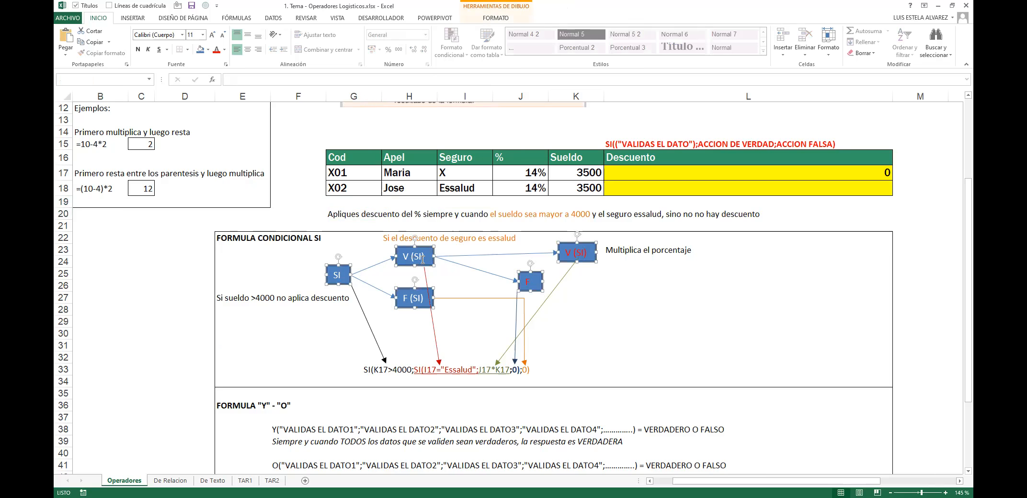
click(750, 171)
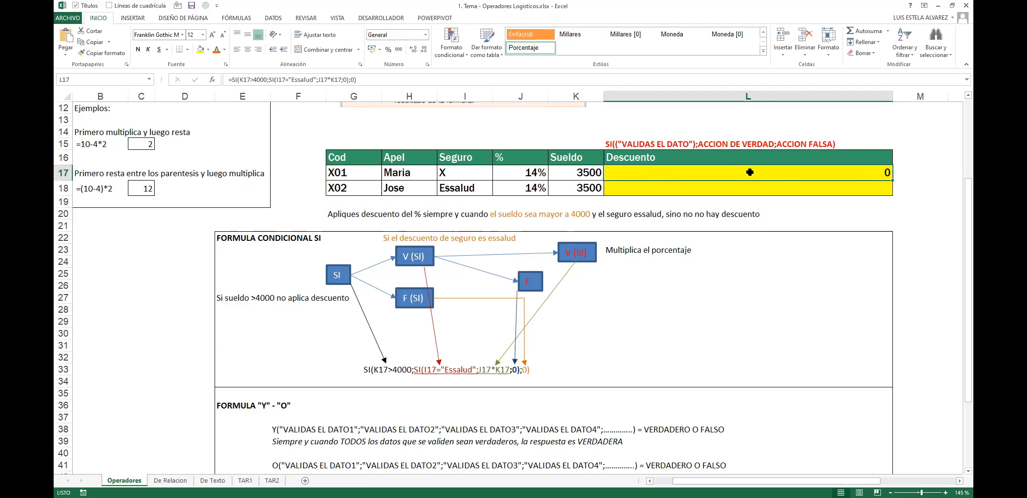
double_click(750, 173)
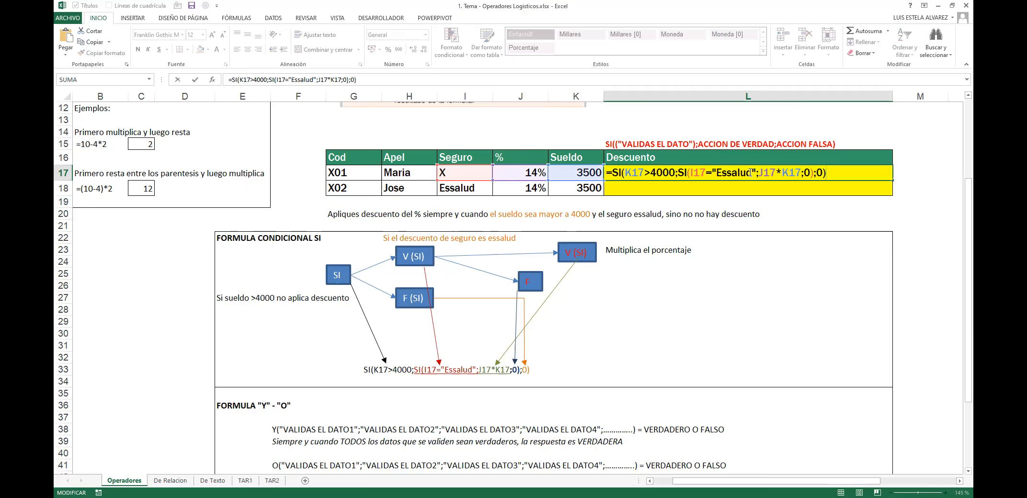
drag(677, 172, 813, 172)
key(Tab)
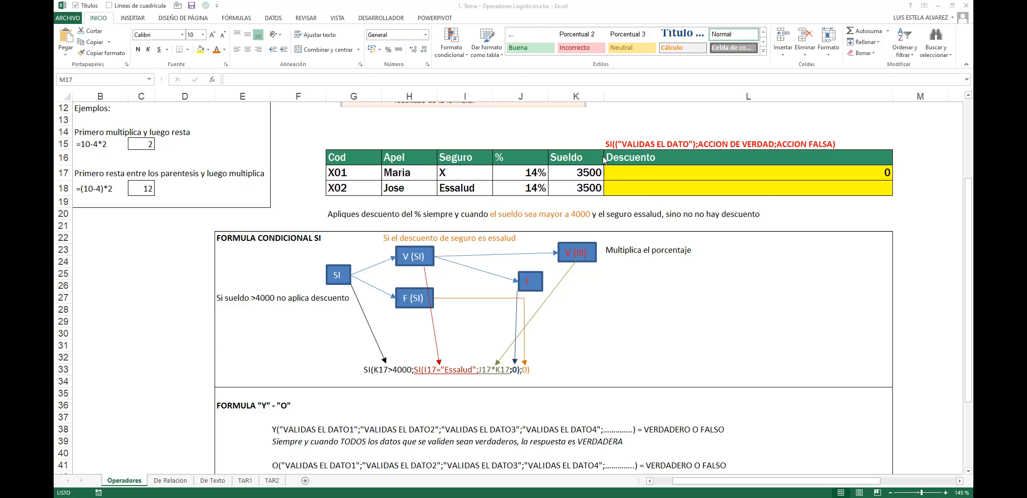
Step: Shift the right-hand V (SI) box slightly left, undoing an accidental arrow nudge
mouse_move(747, 145)
mouse_down()
mouse_move(763, 137)
mouse_move(744, 146)
mouse_up()
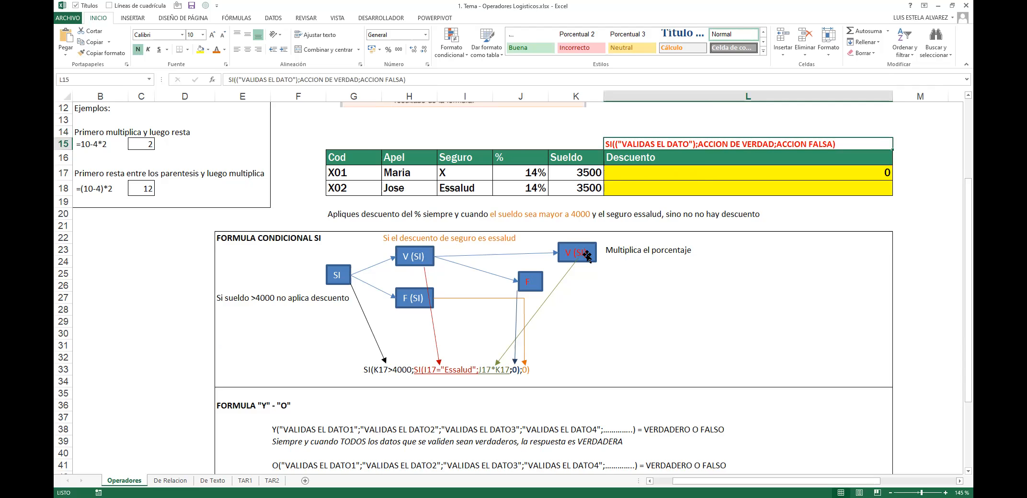
drag(585, 274, 583, 278)
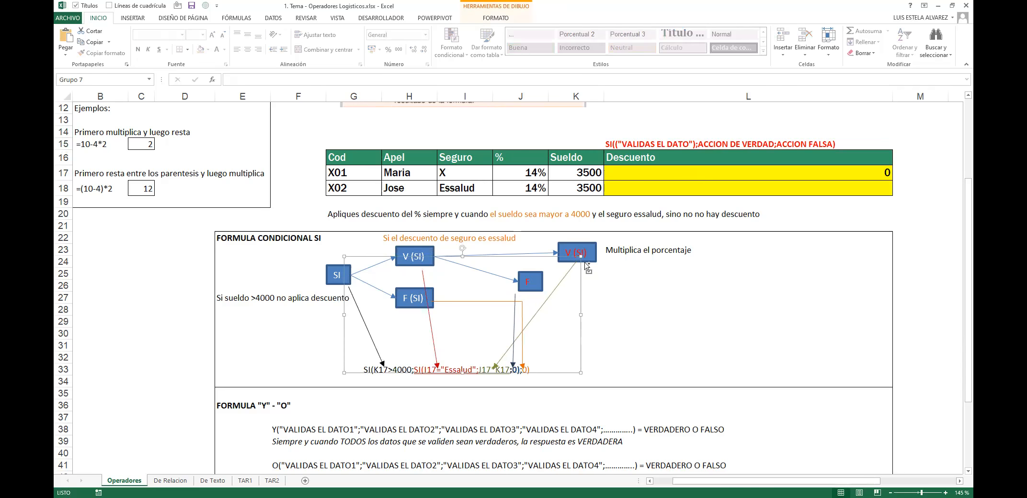
key(ctrl+z)
drag(594, 246, 582, 243)
Step: Select the cells behind the flowchart, then deselect it by picking cell F25
drag(235, 238, 775, 383)
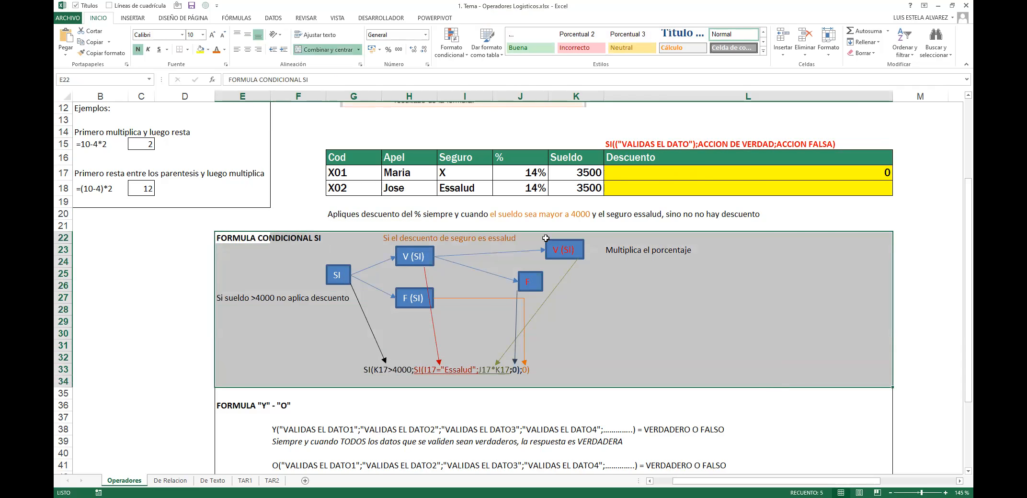
click(769, 75)
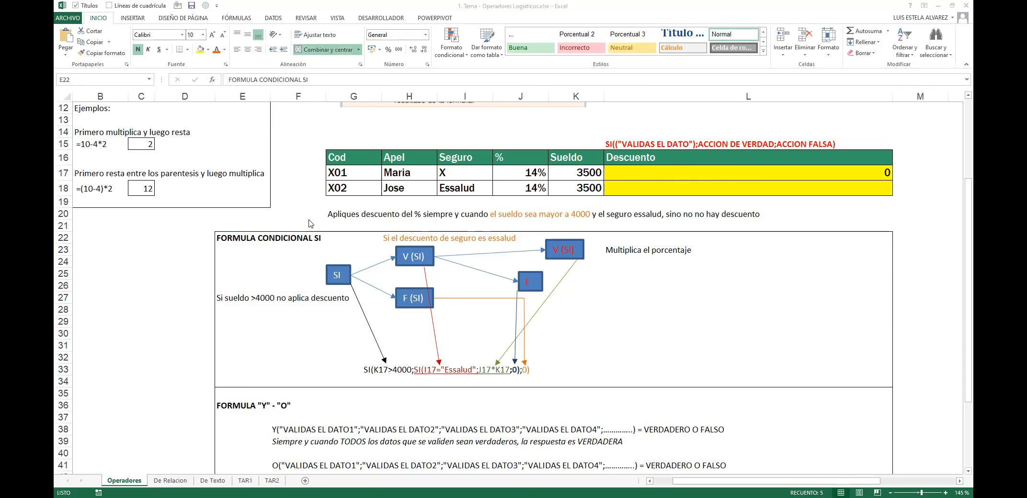
click(218, 237)
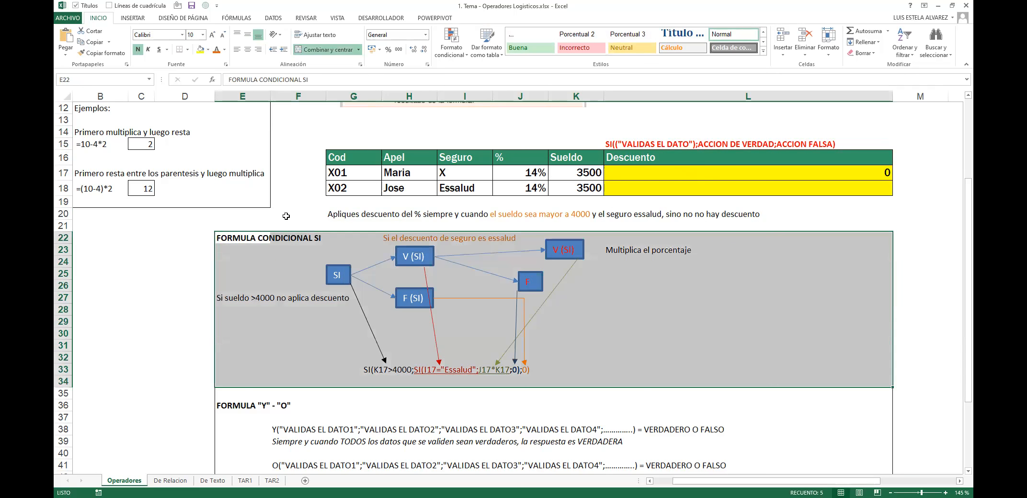
click(425, 285)
click(323, 272)
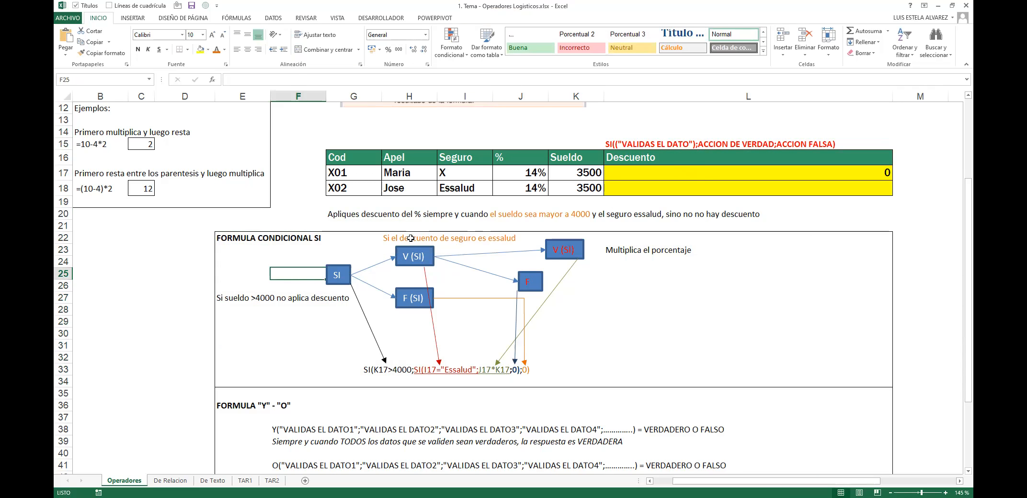
Step: Open the SI syntax note in L15 and highlight its condition and ACCION DE VERDAD arguments
double_click(626, 144)
mouse_move(621, 143)
mouse_down()
mouse_move(736, 144)
mouse_move(615, 145)
mouse_up()
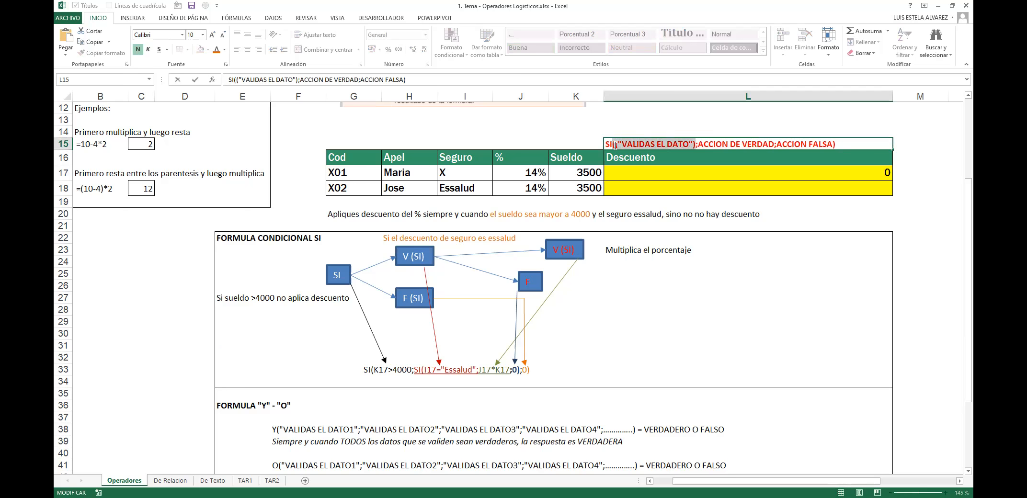
drag(699, 142, 831, 143)
Step: Leave L15 unchanged and scroll down to the FORMULA "Y" - "O" heading
key(Escape)
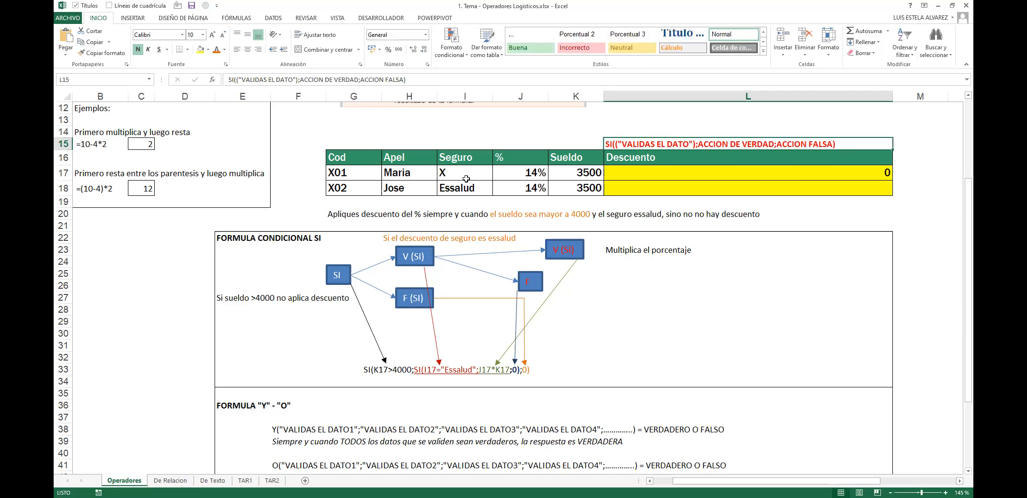
scroll(466, 179, down, 2)
scroll(467, 175, up, 6)
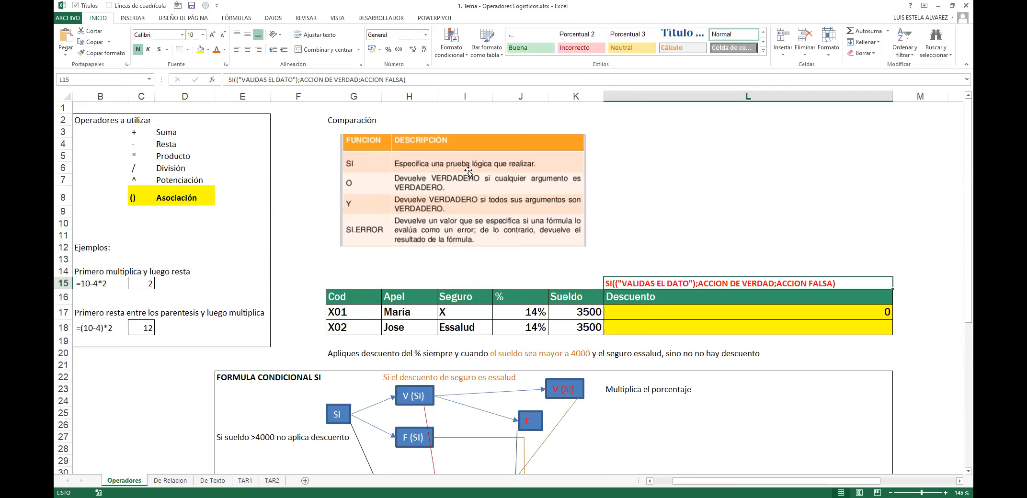
click(718, 176)
scroll(660, 176, down, 4)
scroll(660, 172, down, 7)
scroll(335, 170, up, 3)
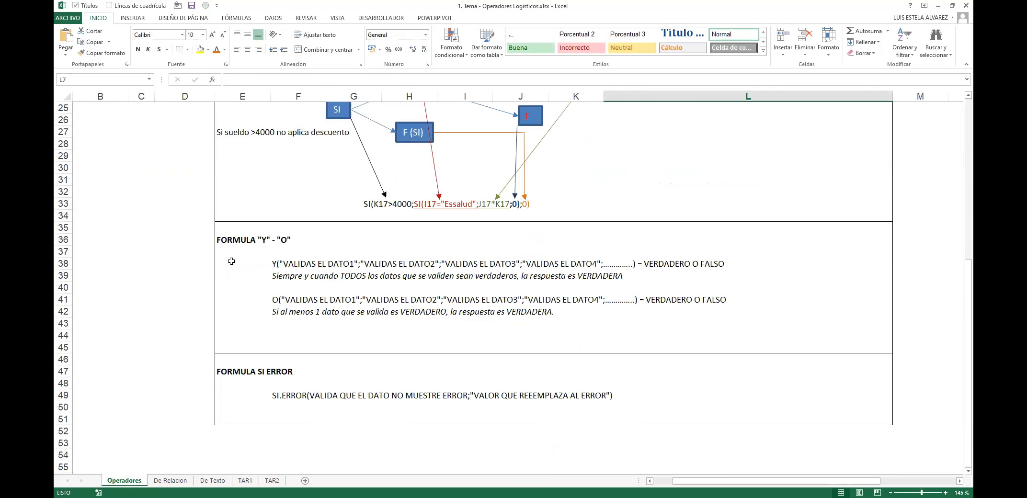
drag(237, 249, 498, 290)
click(256, 237)
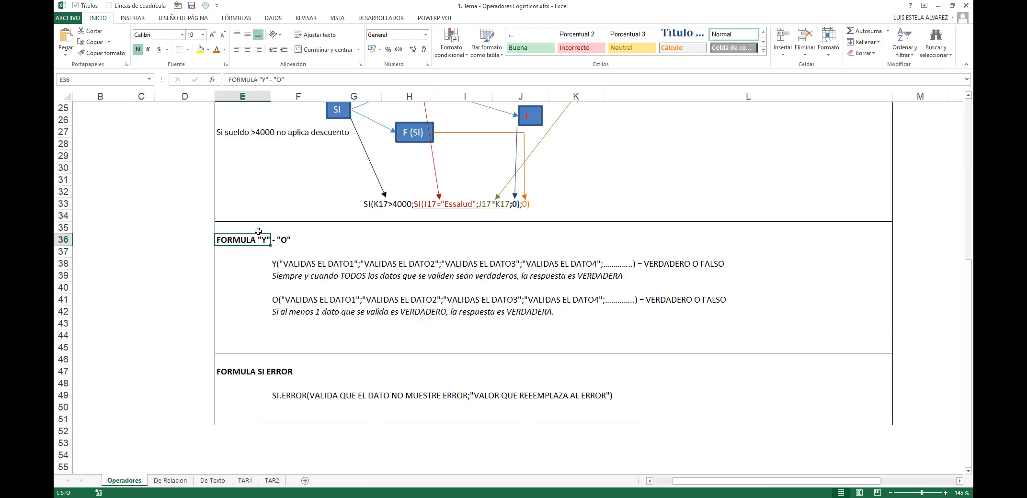
Step: Open the Y formula text in F38, then leave it unchanged
double_click(274, 266)
key(Escape)
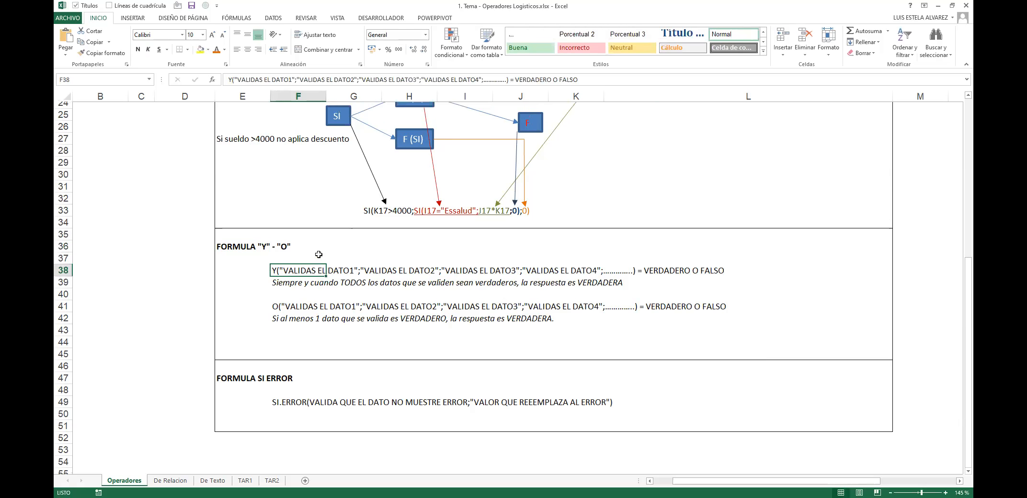
scroll(318, 254, up, 6)
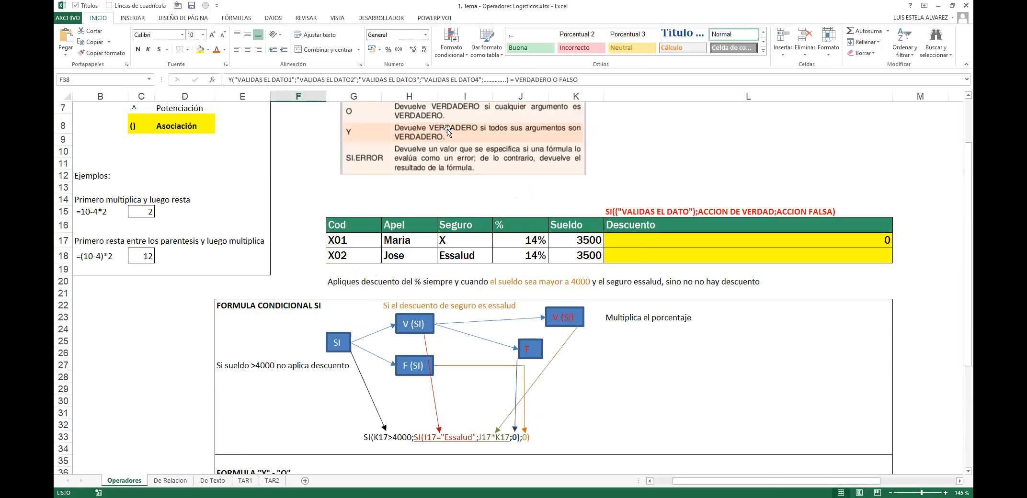
scroll(533, 198, down, 3)
scroll(533, 199, down, 3)
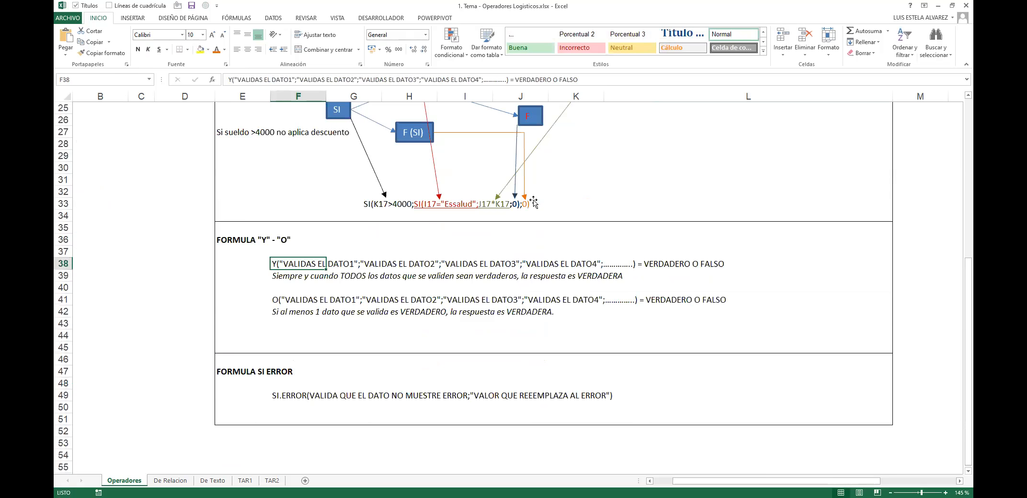
Step: Colour-code the four VALIDAS EL DATO arguments in F38's Y formula text
double_click(278, 262)
mouse_move(279, 262)
mouse_down()
mouse_move(369, 252)
mouse_move(358, 262)
mouse_move(279, 262)
mouse_up()
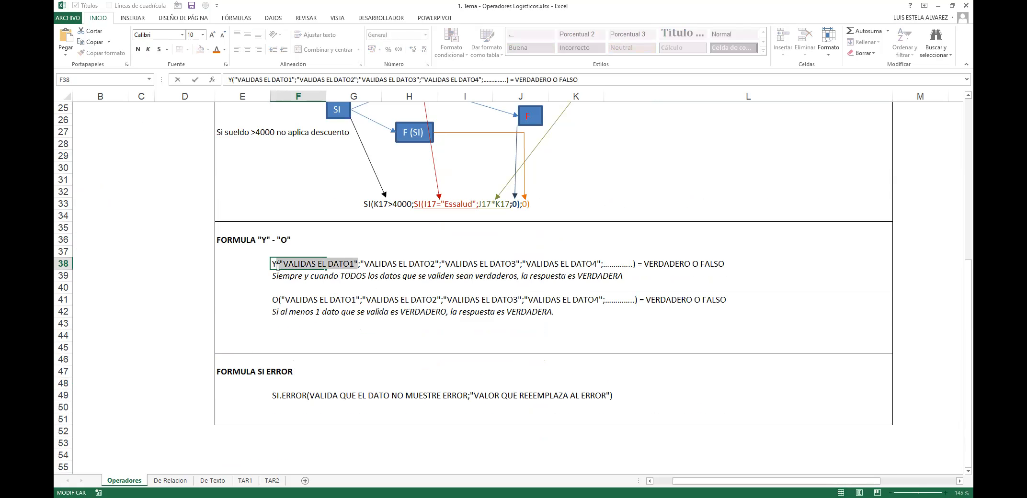
click(215, 50)
drag(360, 263, 439, 264)
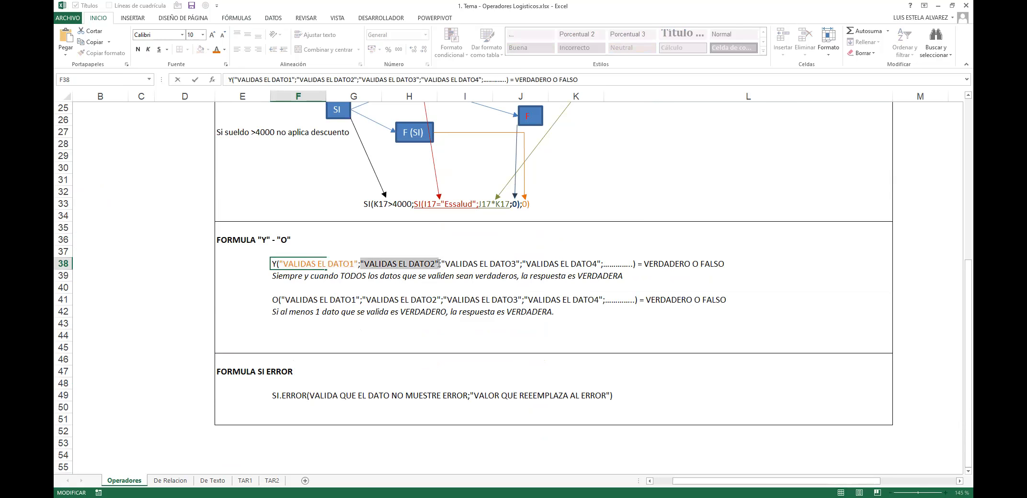
click(224, 50)
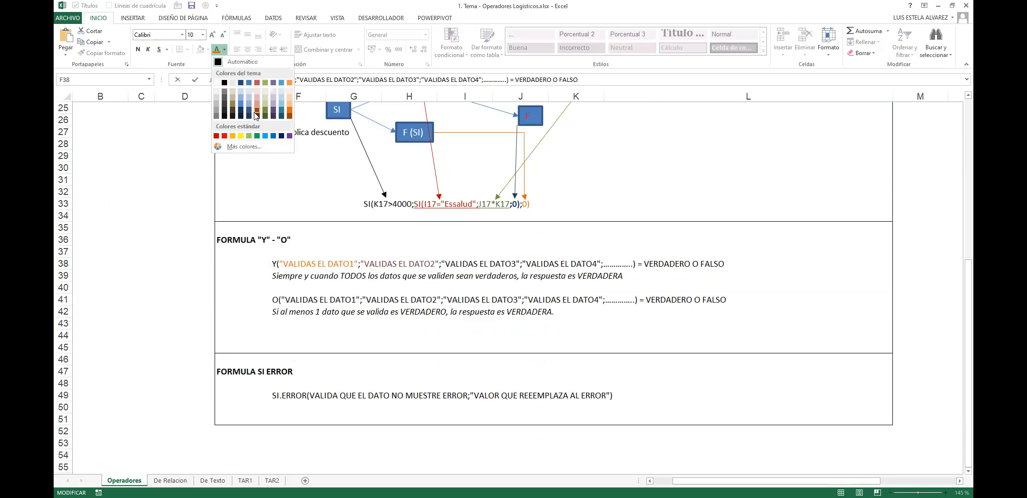
click(254, 116)
drag(445, 264, 517, 262)
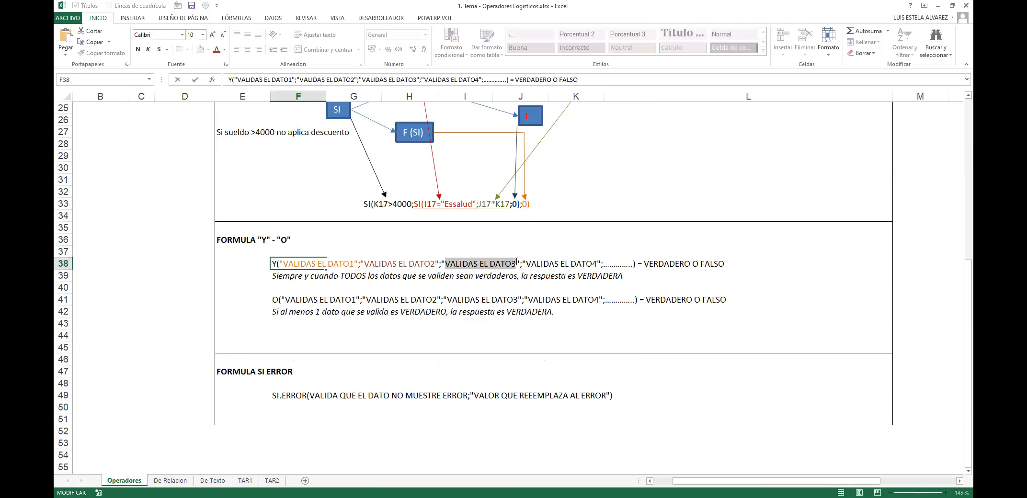
click(224, 50)
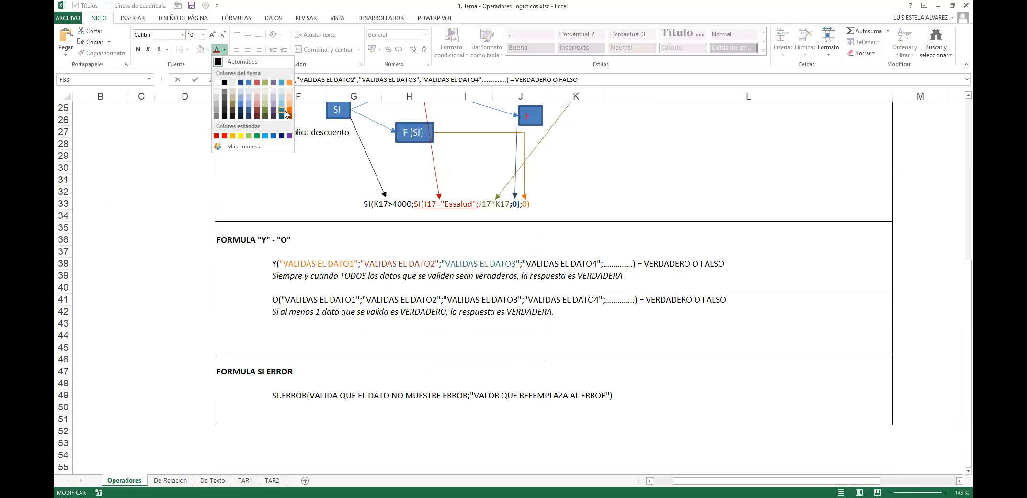
click(285, 115)
drag(522, 263, 602, 265)
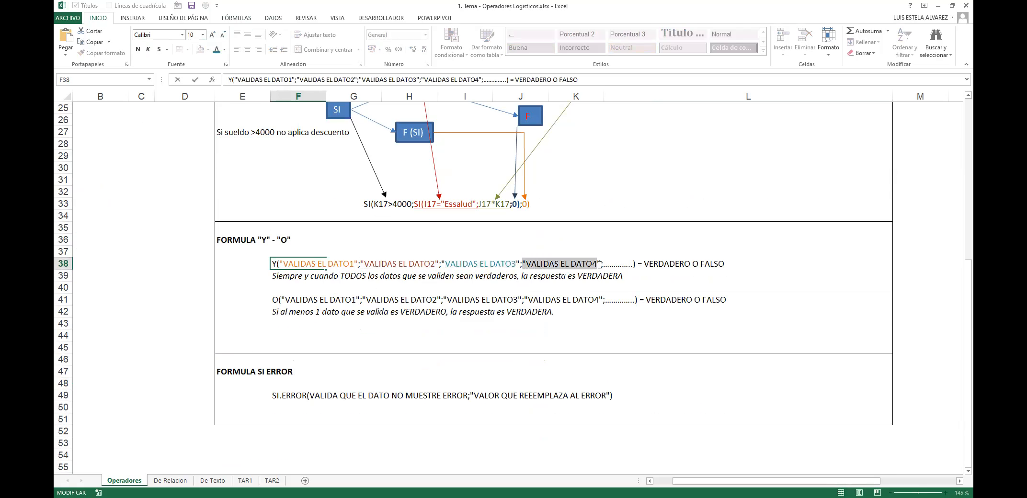
click(223, 49)
click(232, 111)
Step: Make VALIDAS EL DATO4 bold in F38 and commit the text
key(Tab)
key(Tab)
key(Tab)
key(Tab)
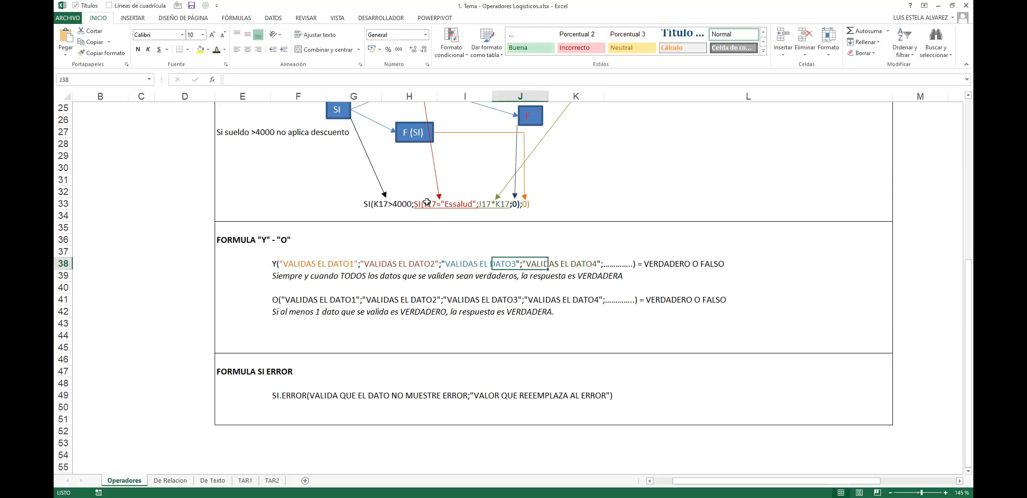
key(Left)
key(Left)
key(Left)
key(Left)
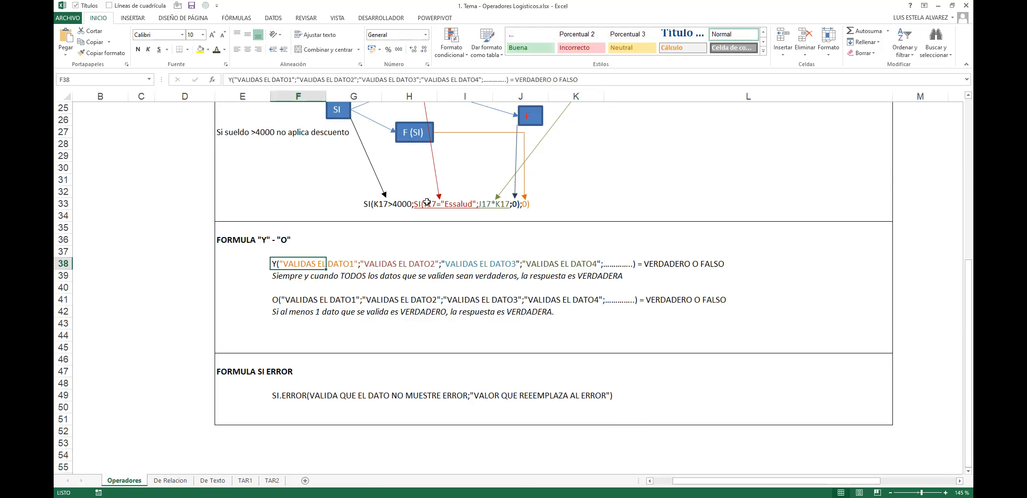
key(F2)
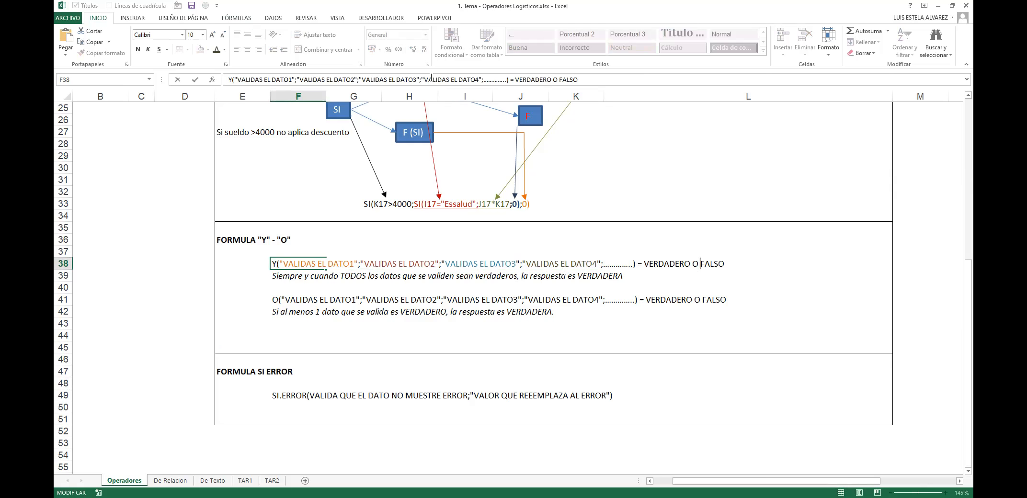
drag(421, 79, 483, 79)
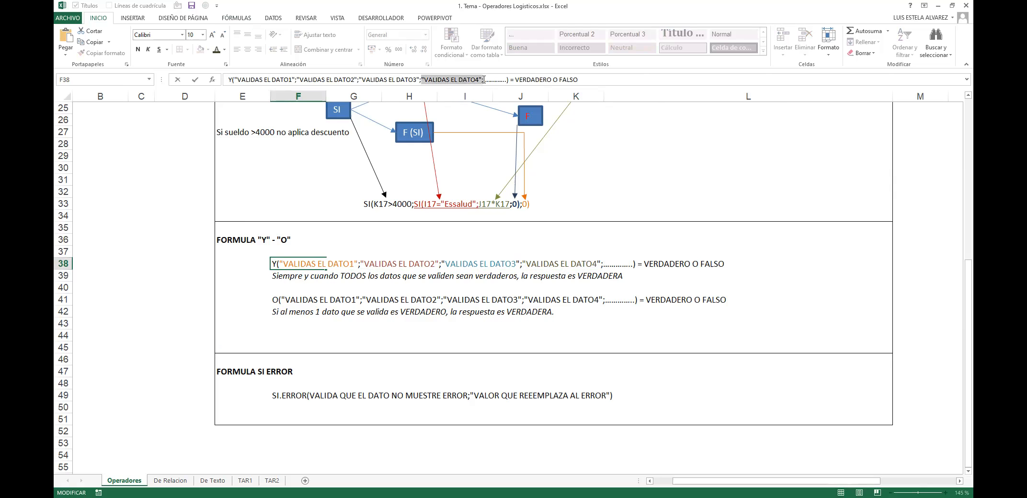
click(225, 50)
click(230, 65)
key(ctrl+n)
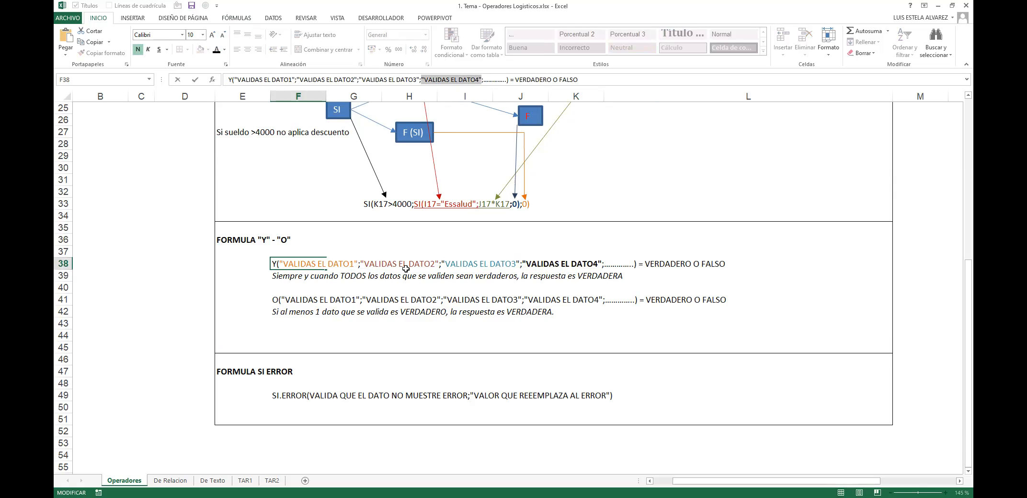
key(Tab)
key(Right)
key(Right)
key(Right)
key(Right)
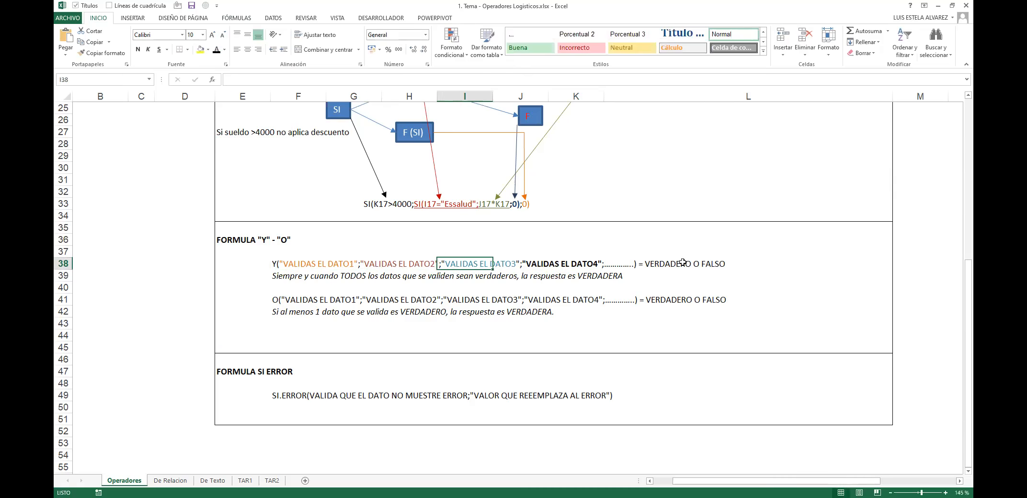
drag(280, 263, 702, 262)
click(703, 263)
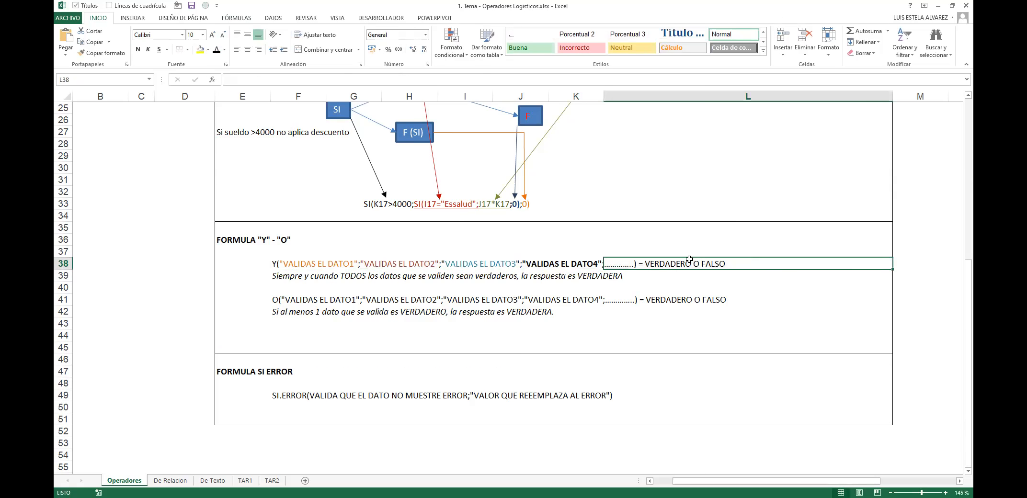
click(274, 268)
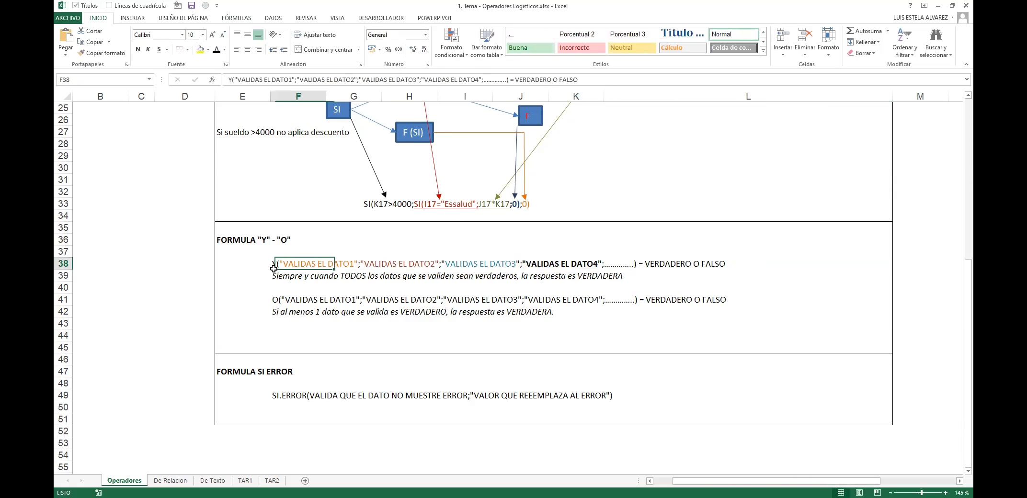
Step: Bold the word TODOS in F39's explanation text
click(260, 280)
click(278, 283)
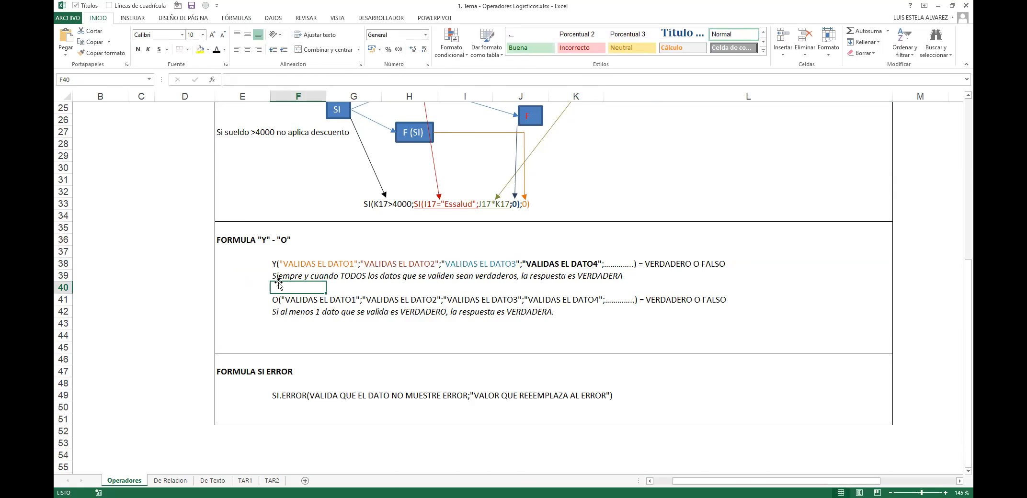
double_click(287, 277)
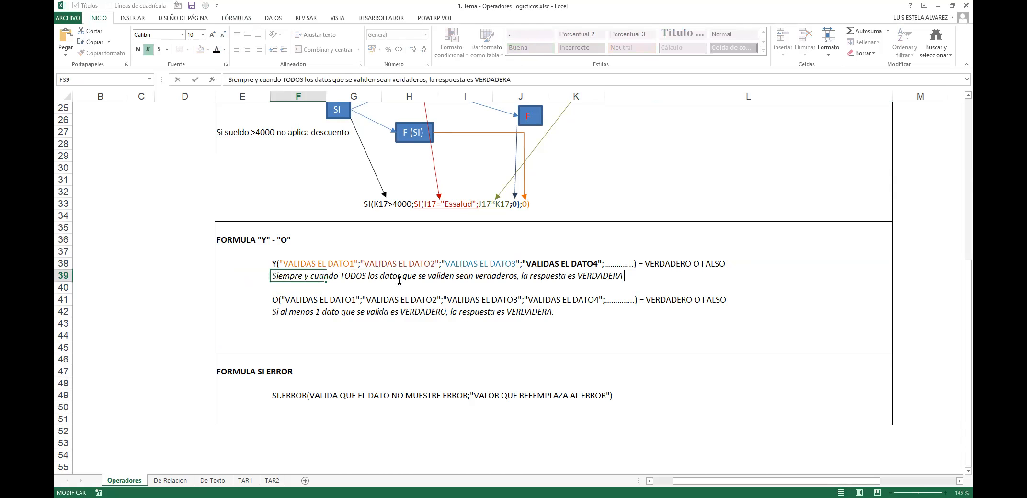
double_click(357, 276)
key(ctrl+n)
drag(521, 276, 496, 277)
key(Escape)
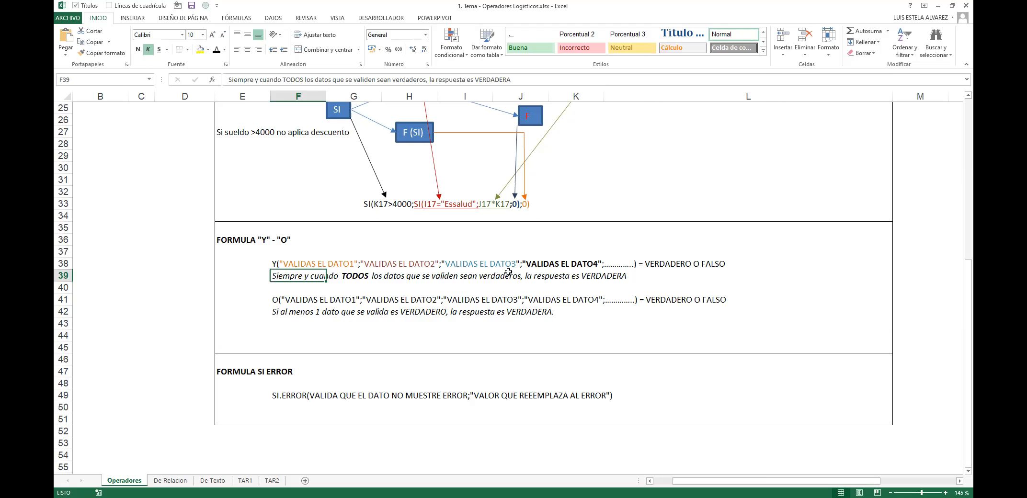
Step: Select the range F38 through L39
key(Up)
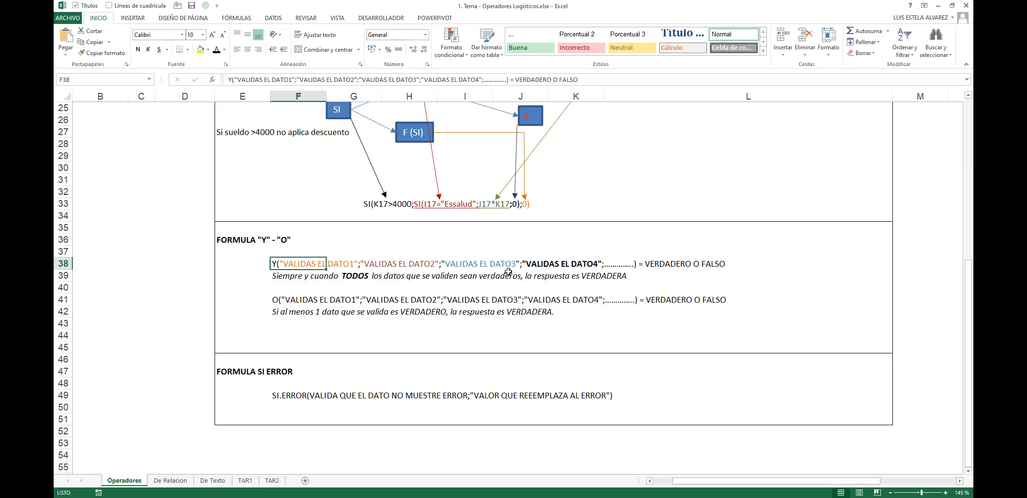
key(shift+Down)
key(shift+Right)
key(shift+Right)
key(shift+Right)
key(shift+Right)
key(shift+Right)
key(shift+Right)
key(shift+Right)
key(shift+Left)
key(shift+Left)
key(shift+Right)
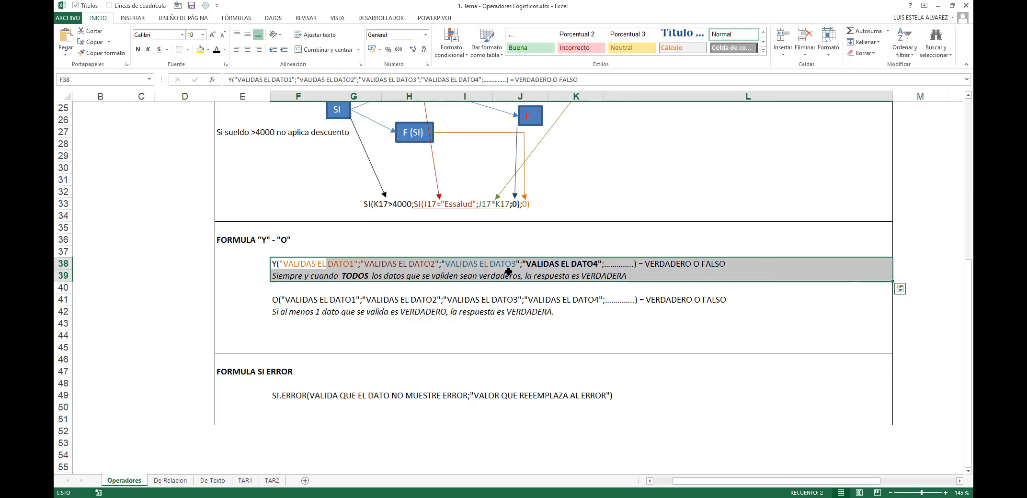
Step: Narrow column L by dragging its border left so columns N and O fit
scroll(508, 271, up, 4)
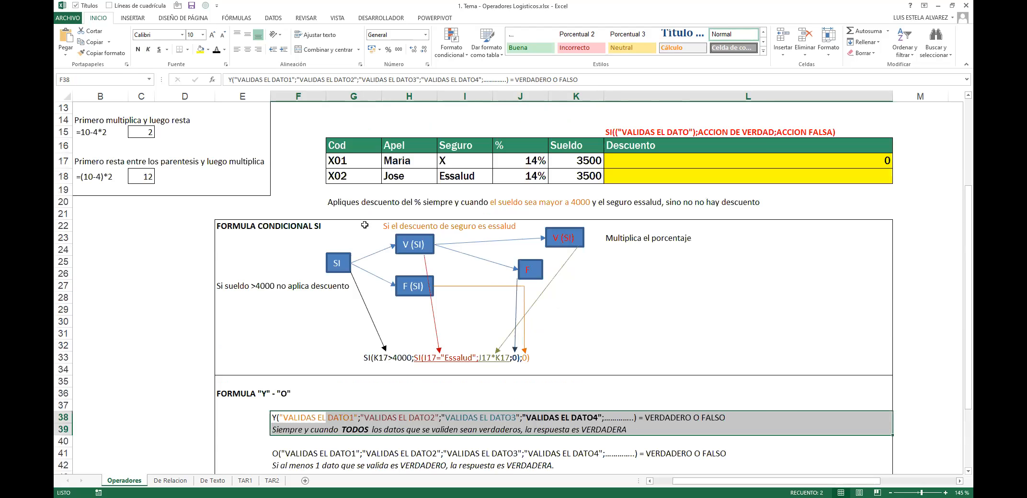
scroll(452, 251, down, 3)
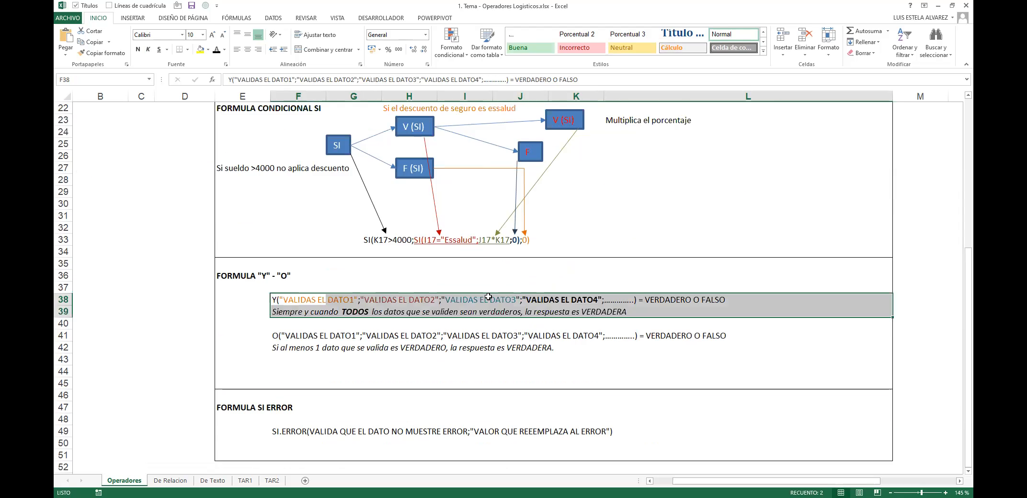
scroll(648, 317, up, 1)
scroll(740, 269, up, 1)
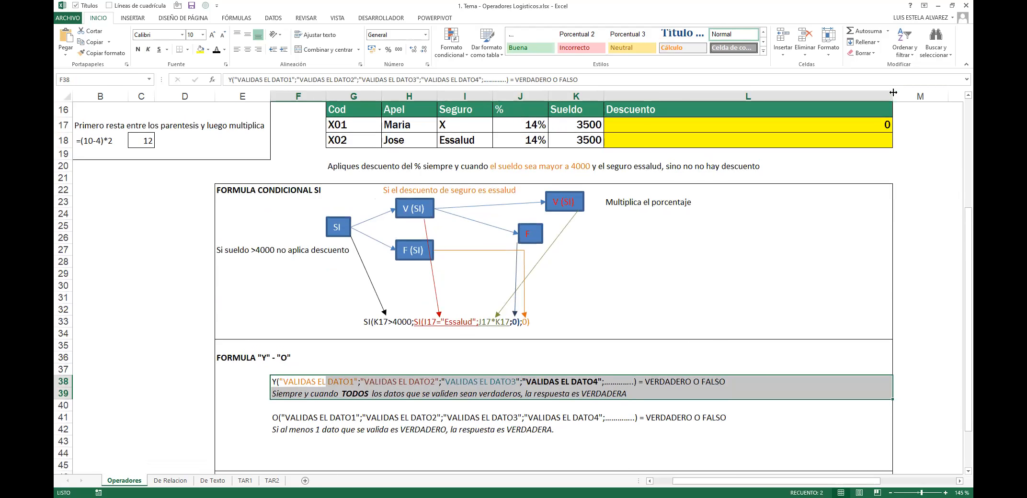
drag(893, 92, 792, 93)
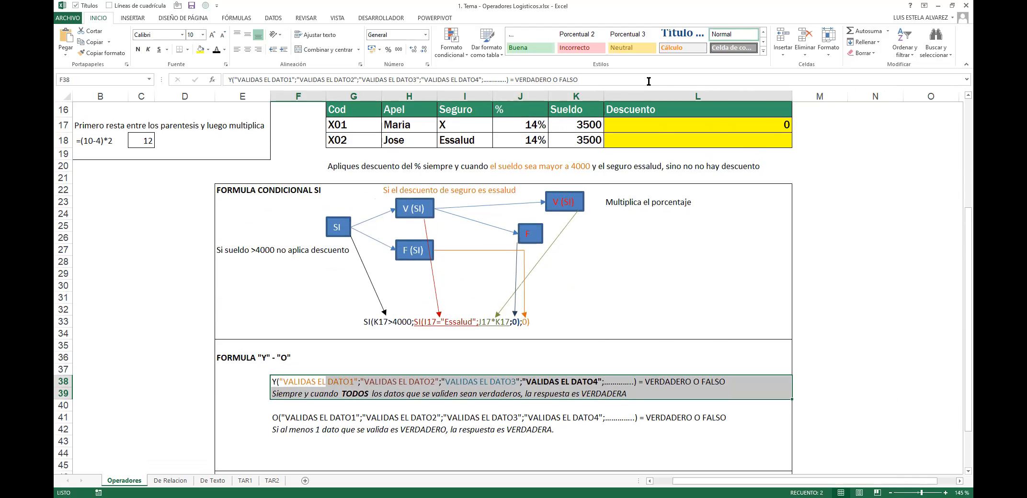
Step: Select the O formula block F41 to L42
key(alt+Tab)
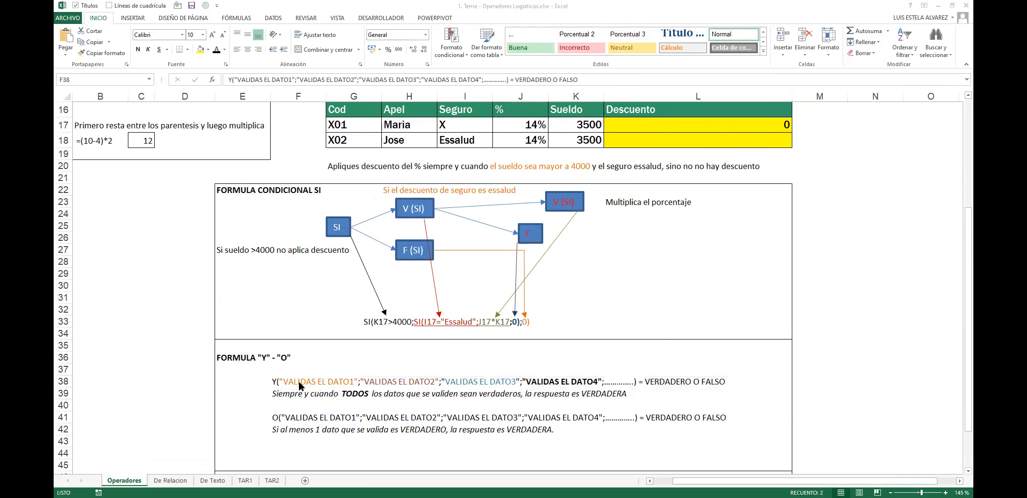
click(281, 419)
drag(281, 420, 710, 423)
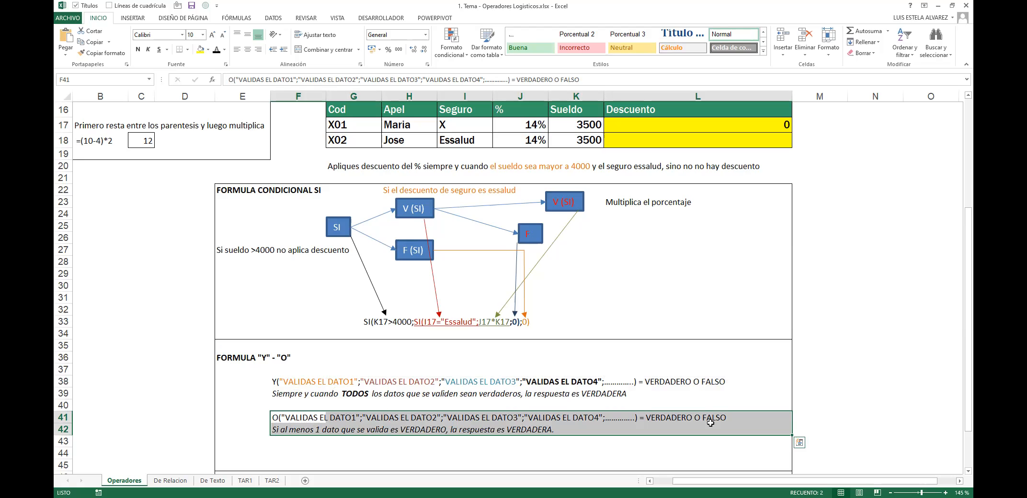
Step: Make VALIDAS EL DATO4 bold in F41's O formula text
key(Up)
key(Down)
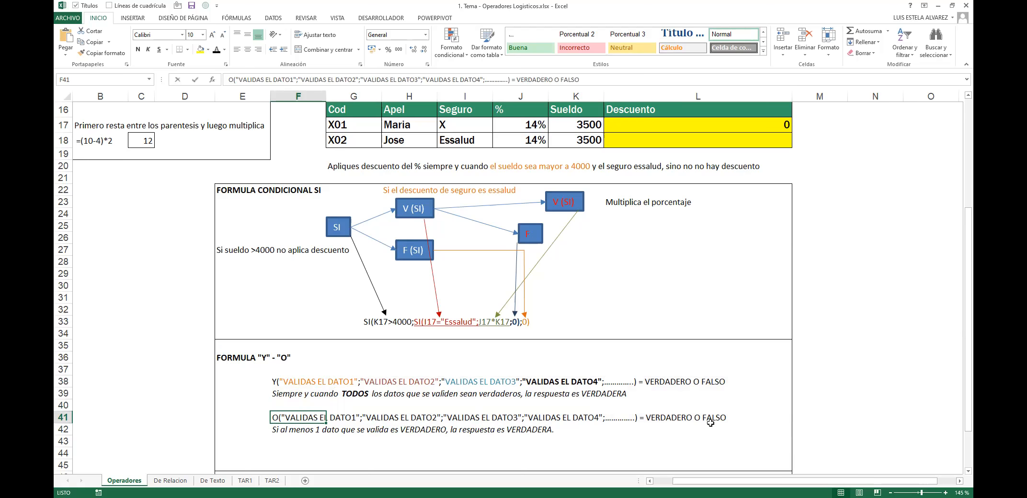
key(F2)
drag(599, 417, 452, 416)
key(ctrl+n)
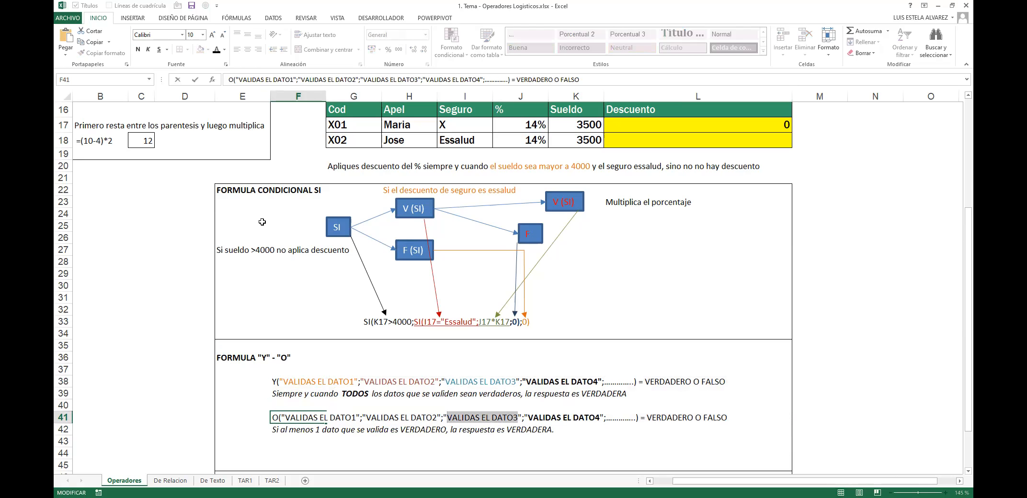
Step: Colour the O formula's arguments: DATO3 blue, DATO2 orange, DATO1 dark red
click(224, 50)
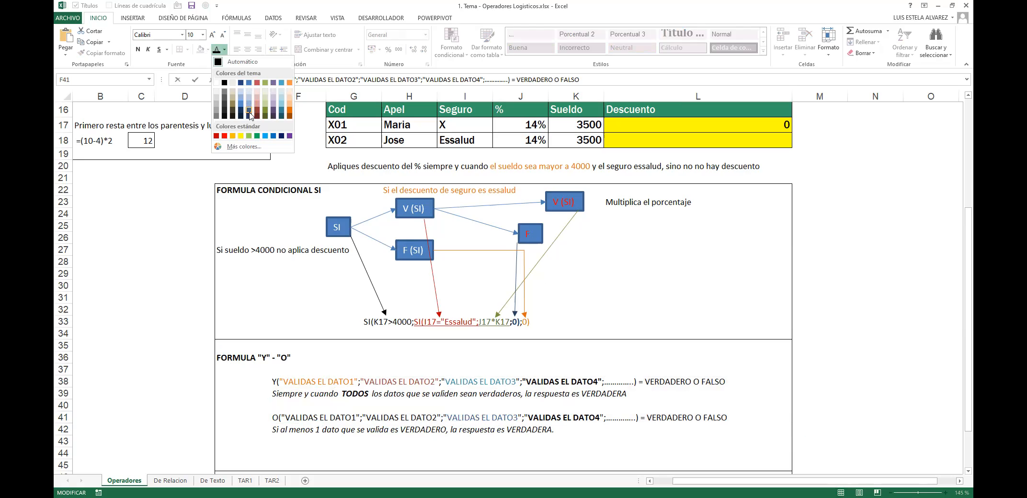
click(249, 113)
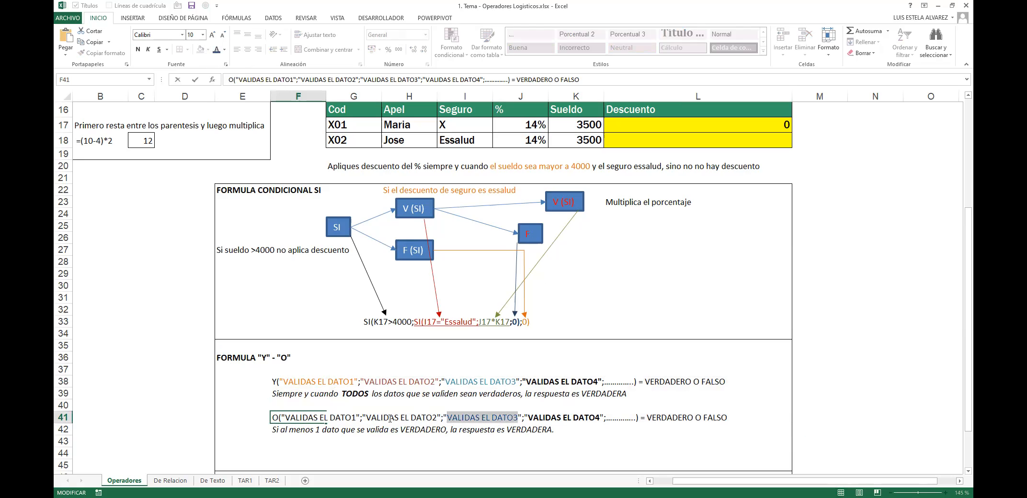
drag(441, 417, 362, 418)
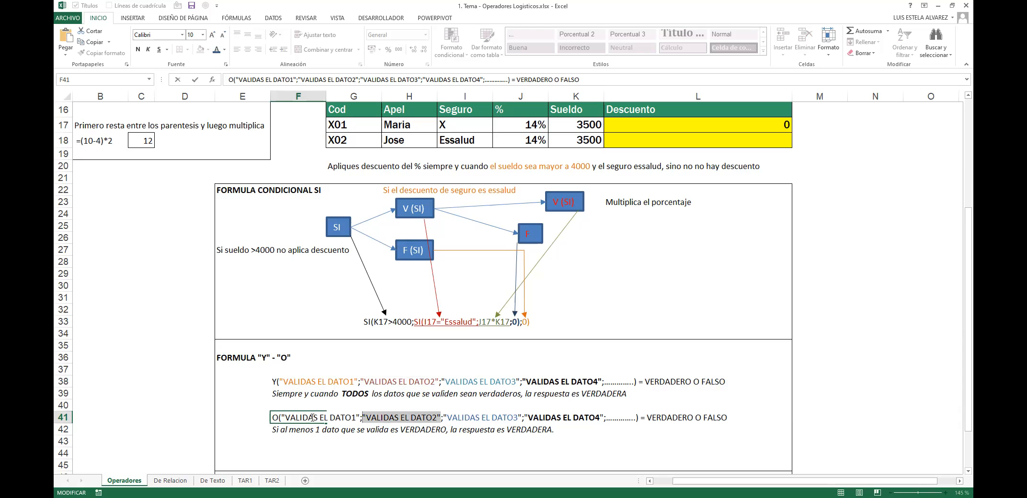
click(224, 50)
click(289, 111)
drag(356, 417, 287, 415)
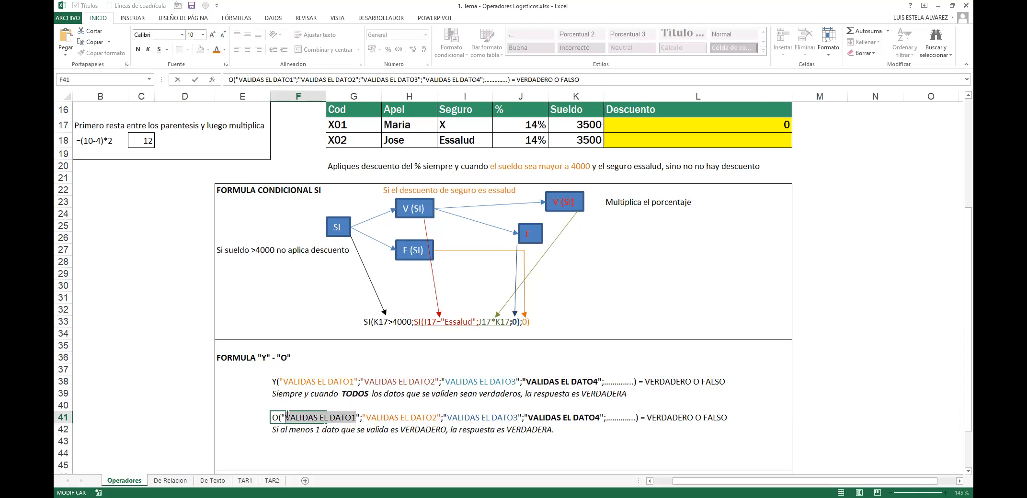
click(225, 49)
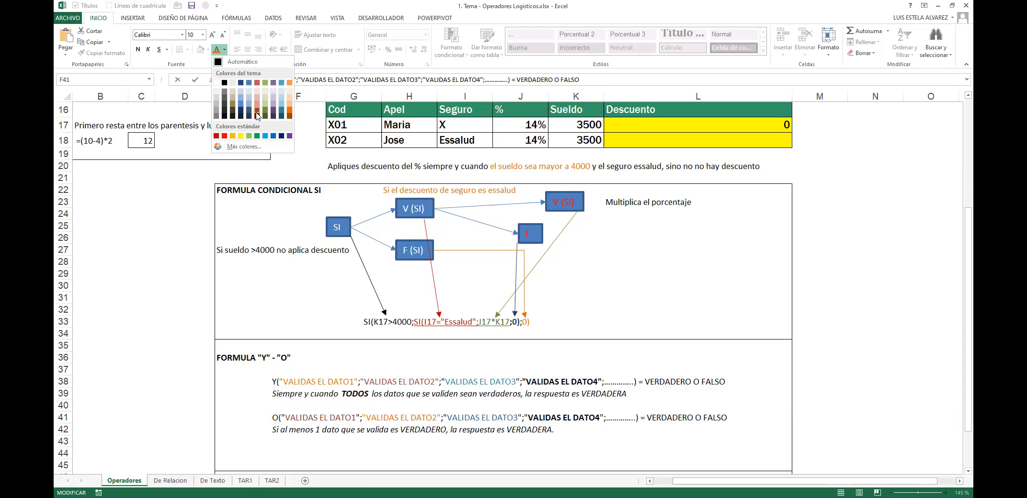
click(257, 114)
click(392, 380)
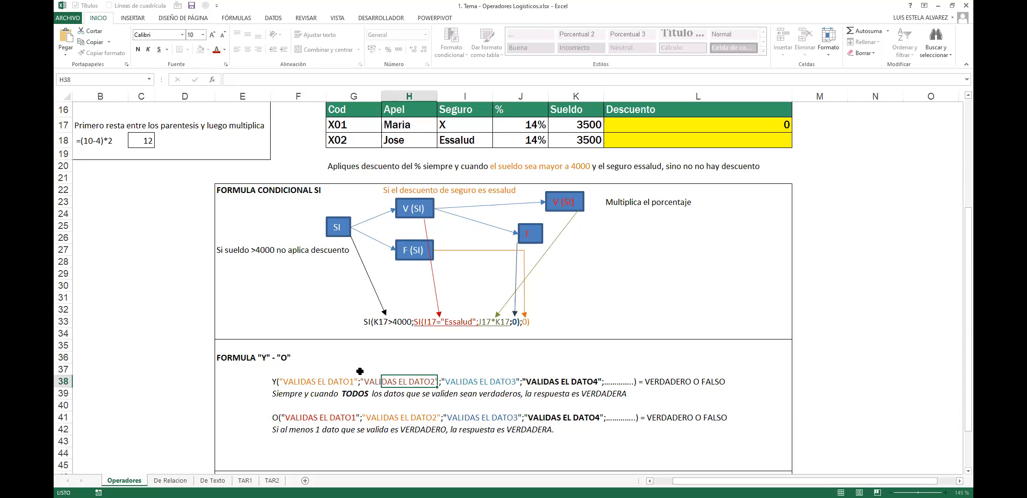
Step: Select the Y/O formulas block E35 to L42
key(Left)
key(Left)
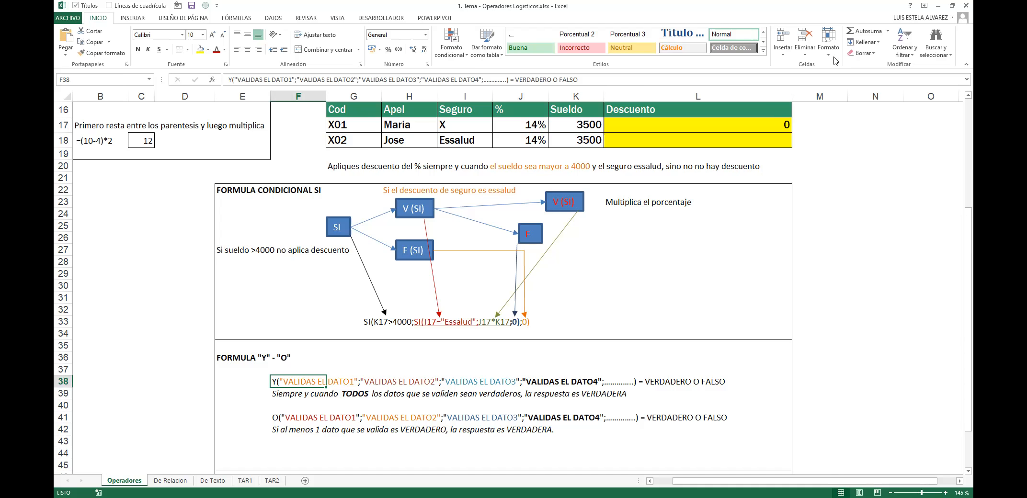
click(242, 358)
drag(242, 345, 698, 465)
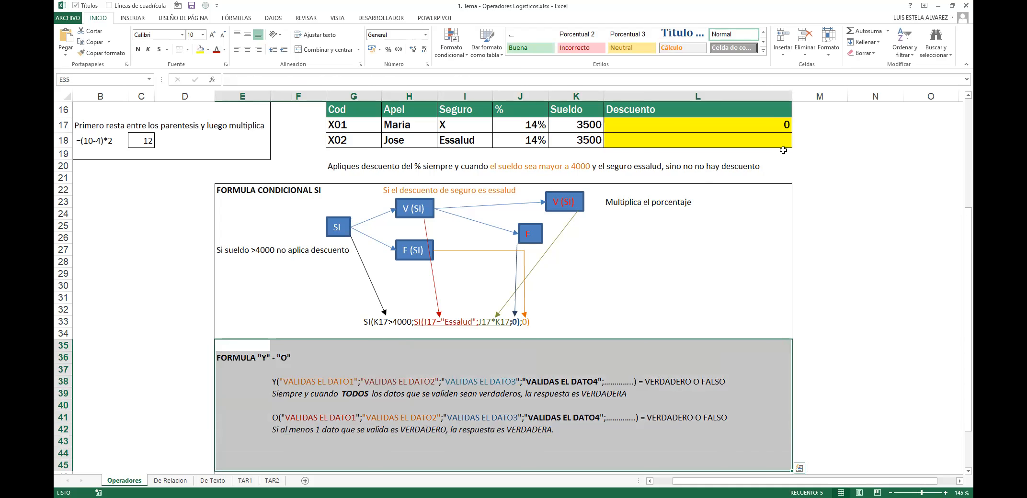
scroll(783, 150, up, 2)
Step: Recommit L17's Descuento formula unchanged, keeping its result of 0
click(786, 201)
key(F2)
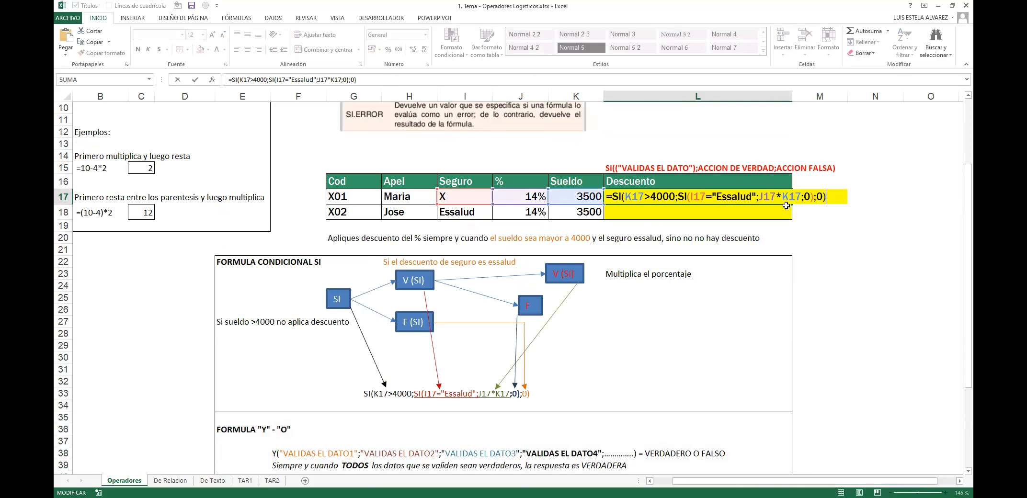
key(Escape)
key(F2)
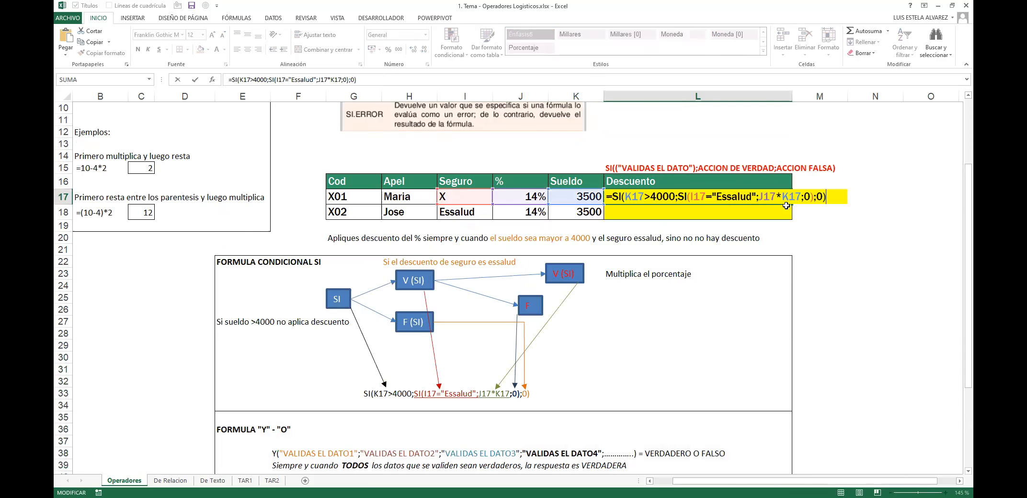
key(Return)
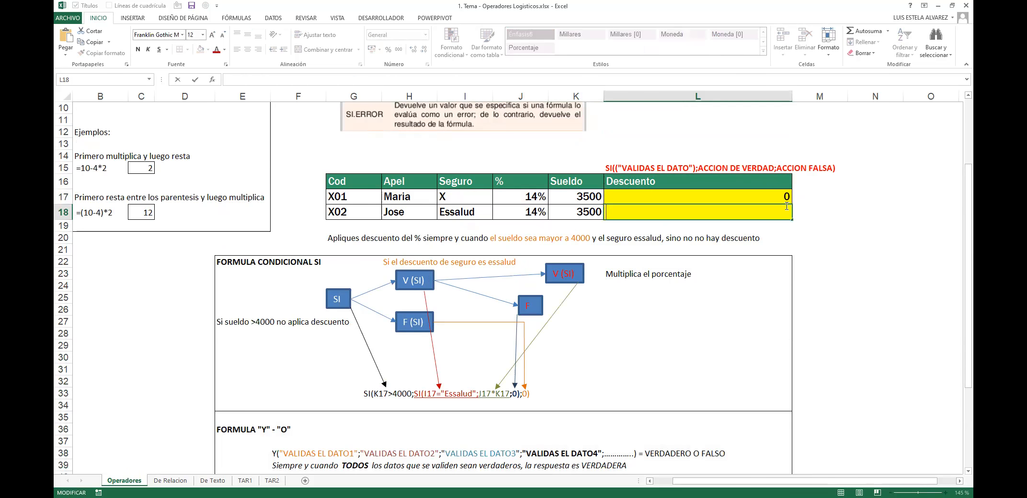
Step: Begin L18's formula as =SI(Y(K18>4000; testing that the salary exceeds 4000
key(F2)
text(=SI()
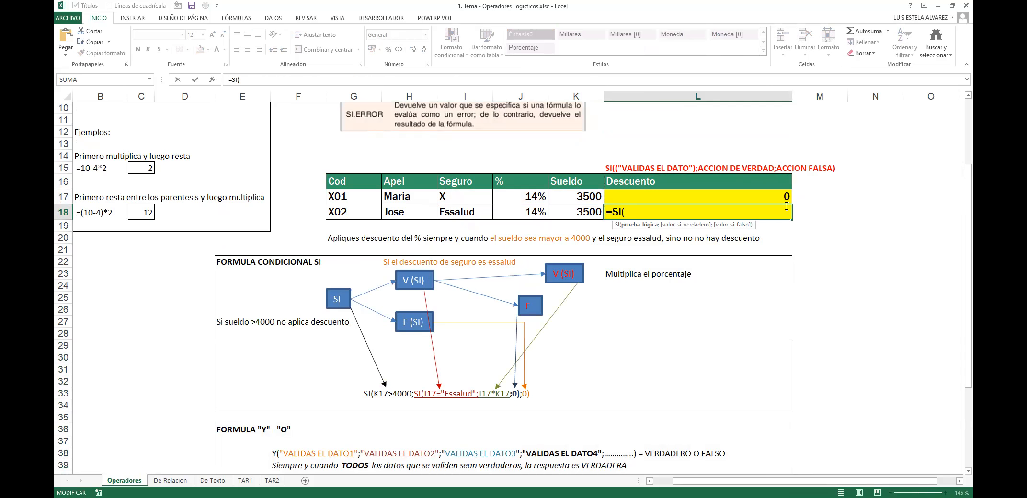
text(Y)
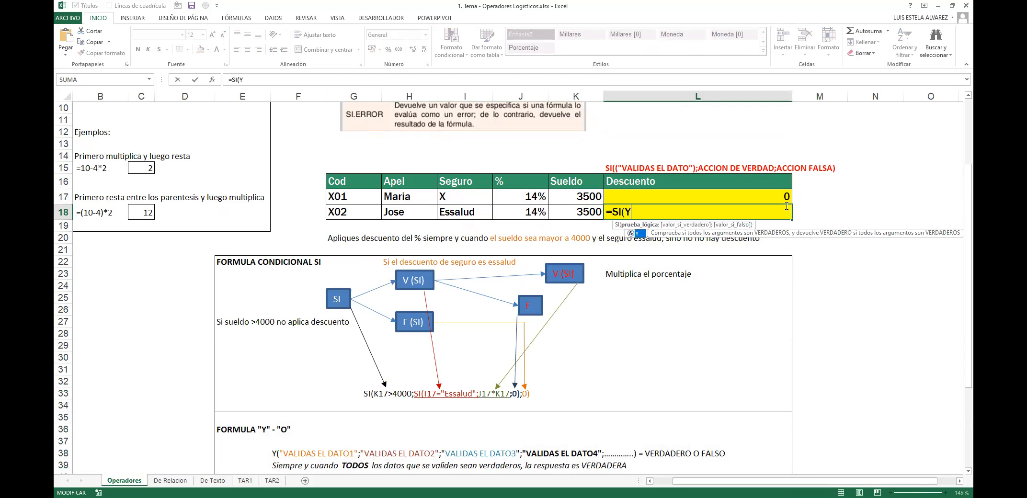
text(()
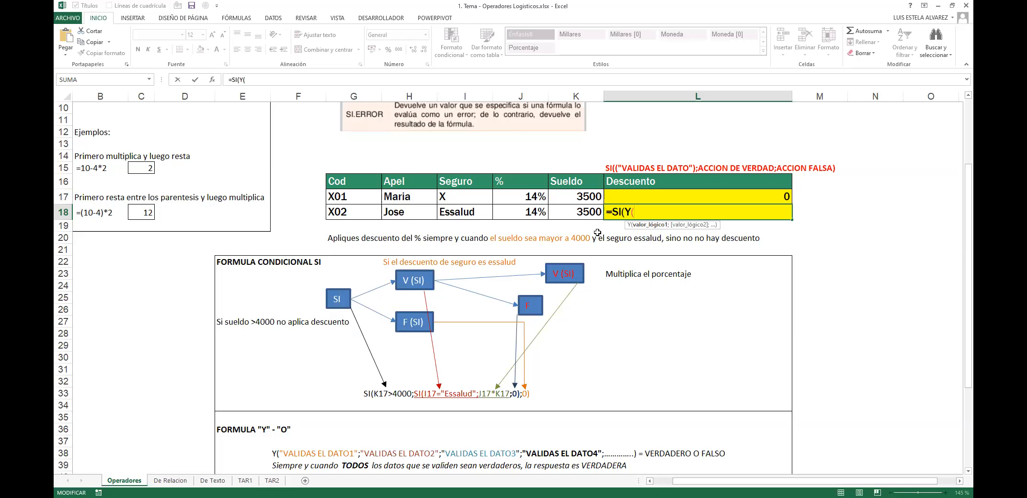
click(578, 212)
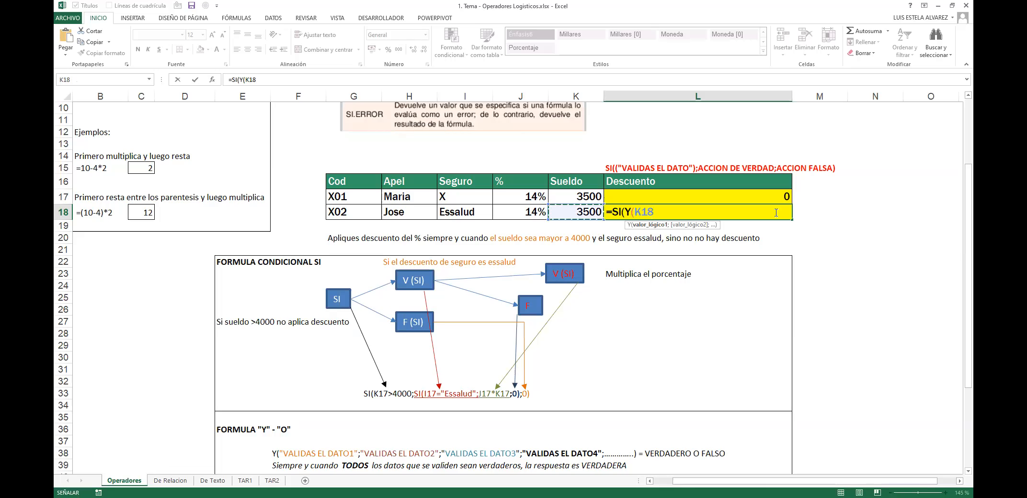
text(>4000)
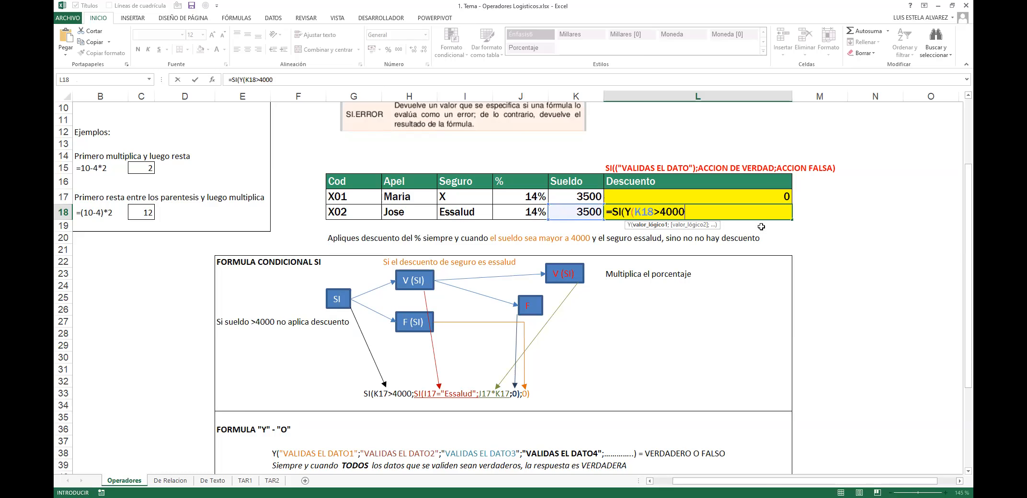
key(Return)
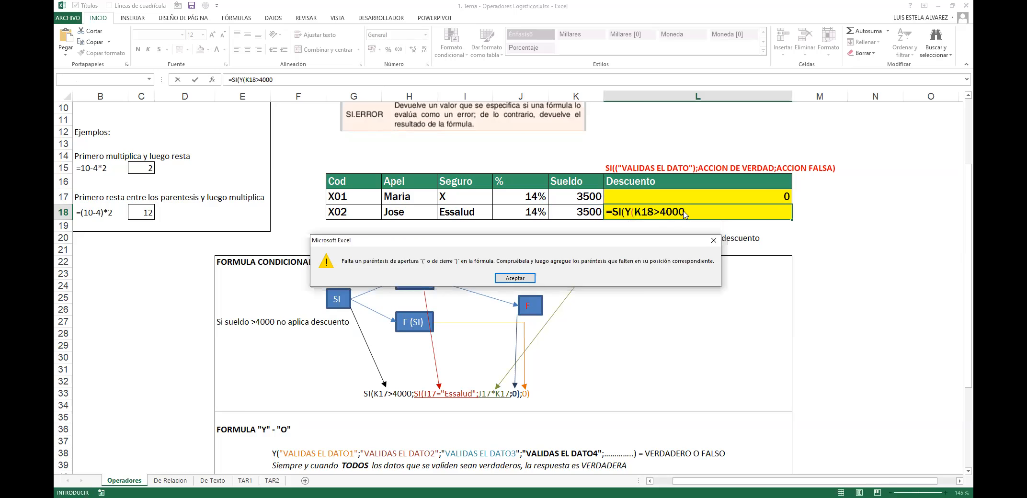
key(Return)
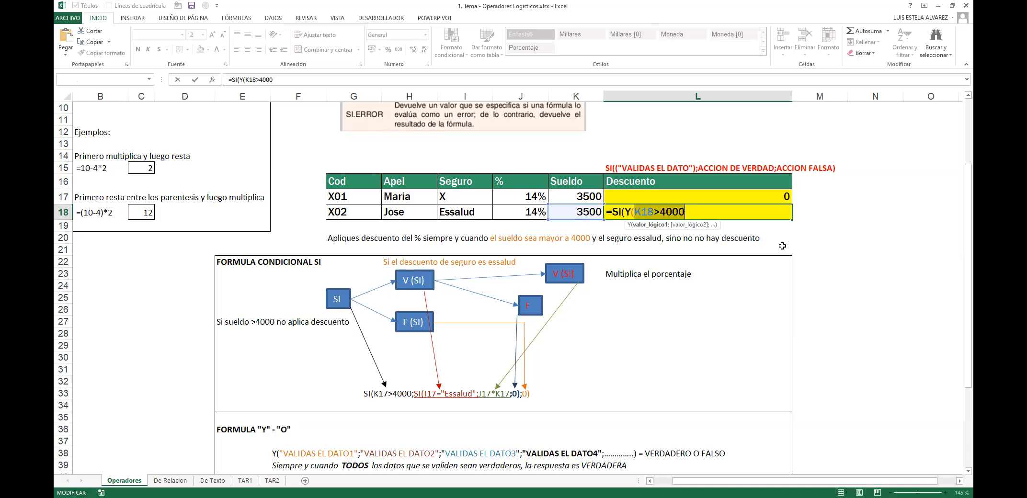
text(;)
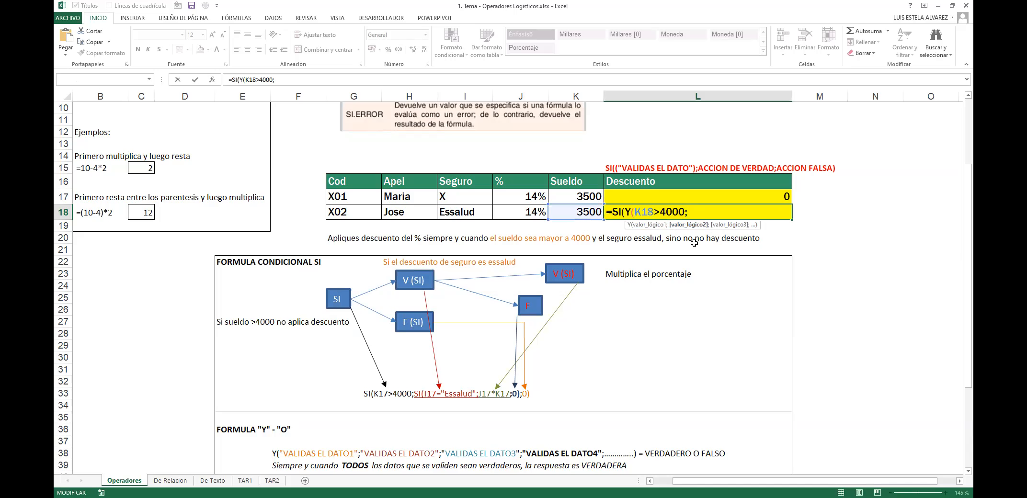
Step: Add I18="Essalud" as the second Y condition in L18, removing the stray placeholder arguments
click(477, 211)
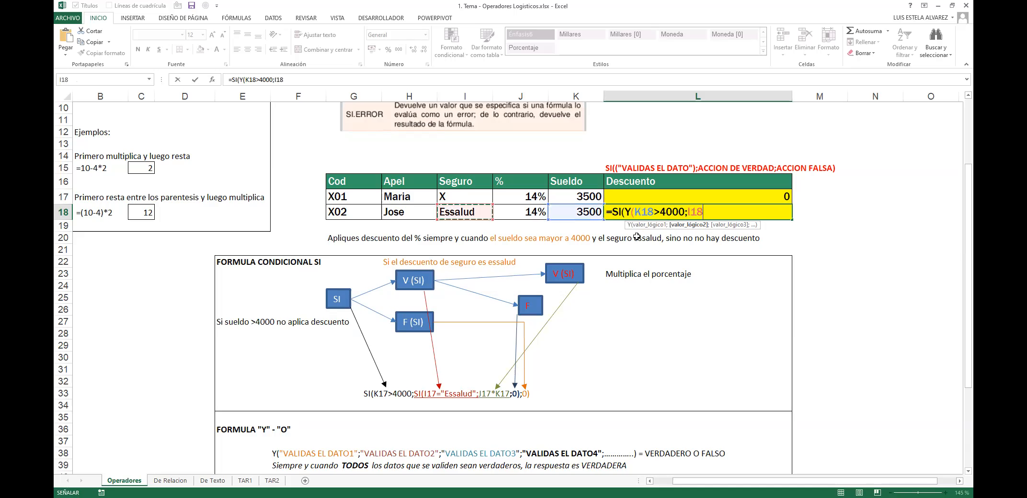
text(="Essalud")
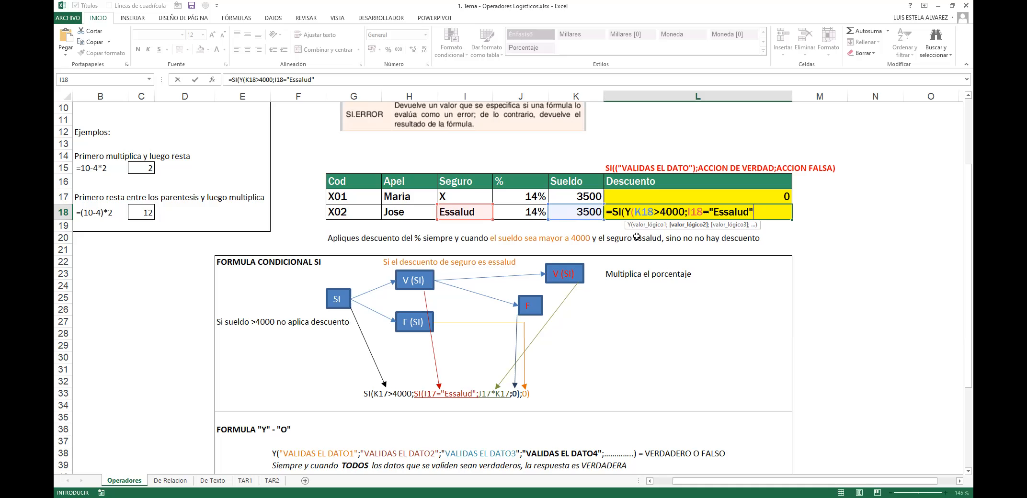
text(;___;___;___;__)
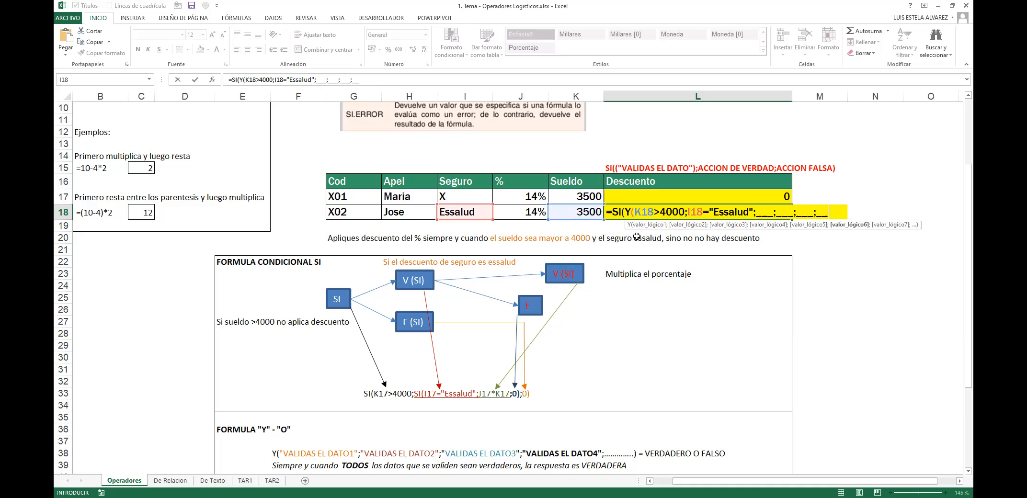
text(;___)
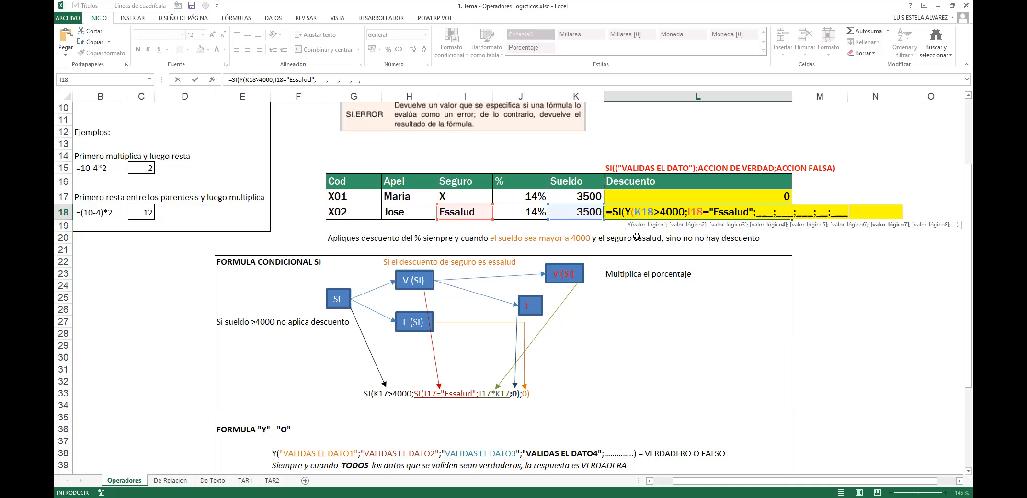
text(;___;___;__;___;)
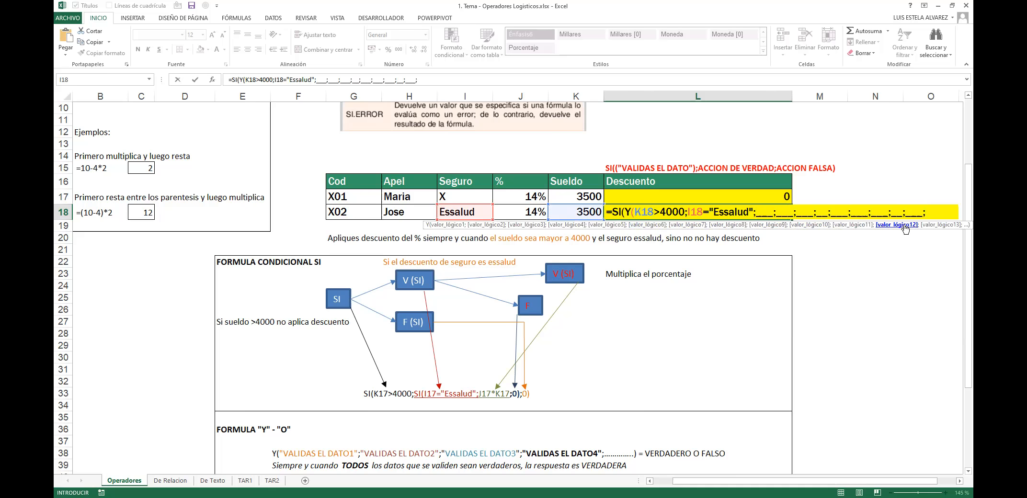
drag(924, 213, 757, 216)
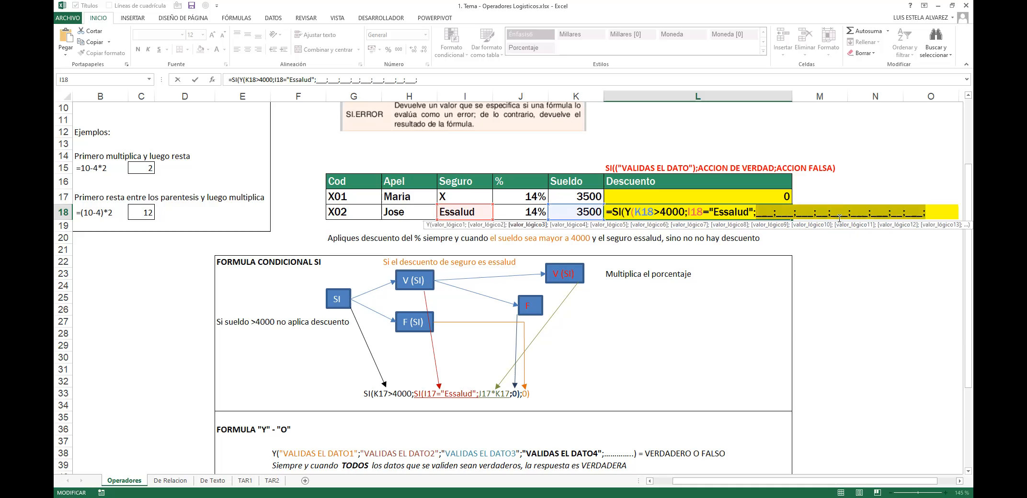
key(BackSpace)
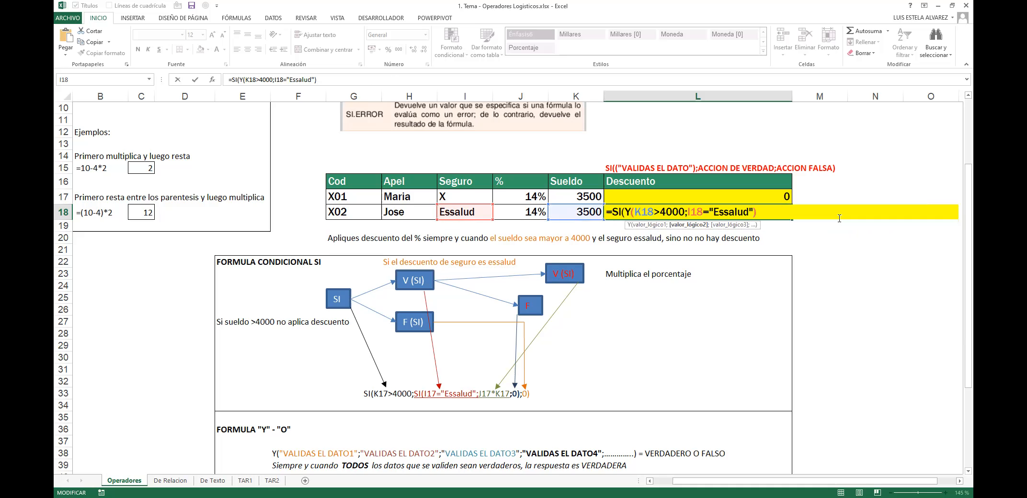
Step: Complete L18 as =SI(Y(K18>4000;I18="Essalud");J18*K18;0), which returns 0 for X02
click(640, 226)
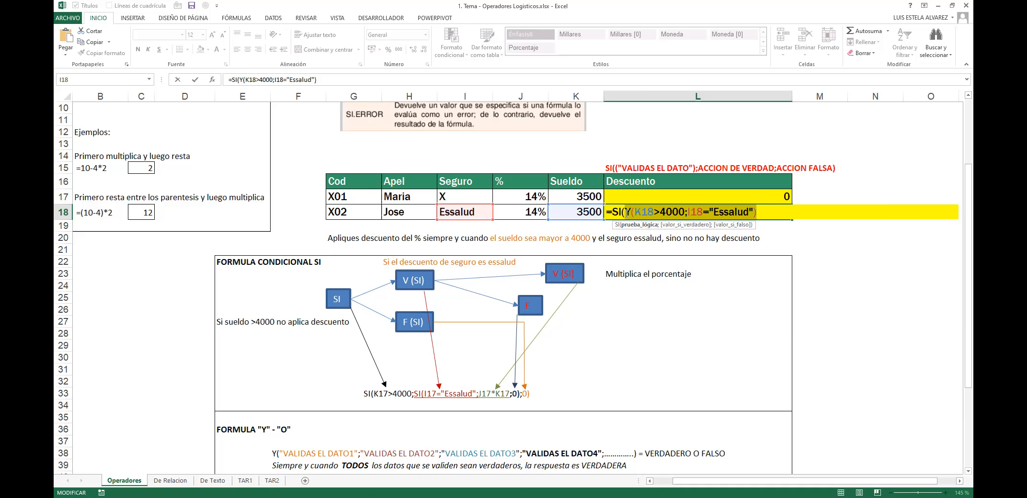
click(626, 213)
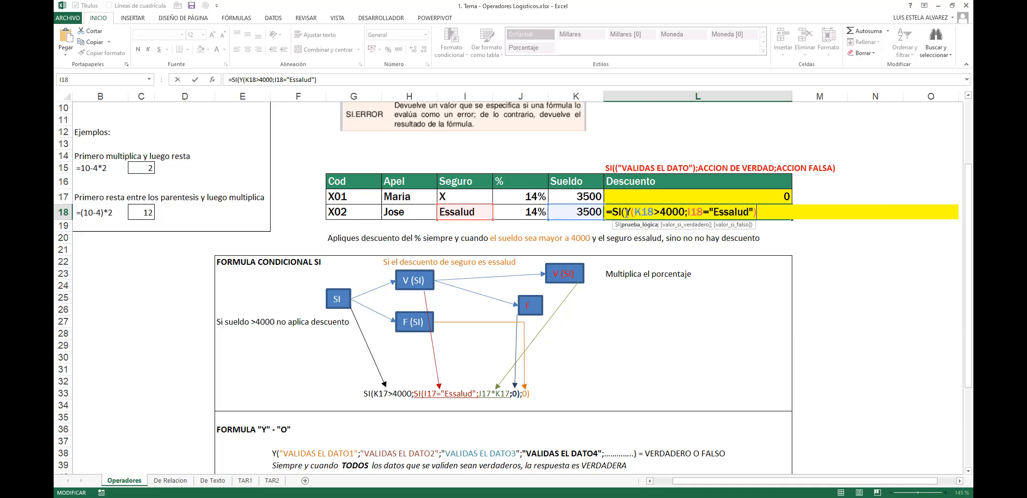
key(BackSpace)
text(;)
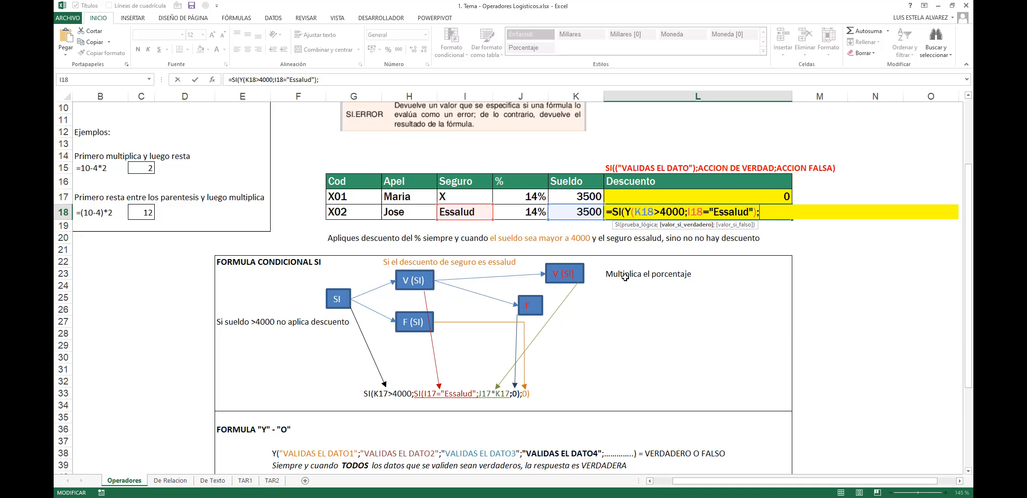
click(534, 213)
text(*)
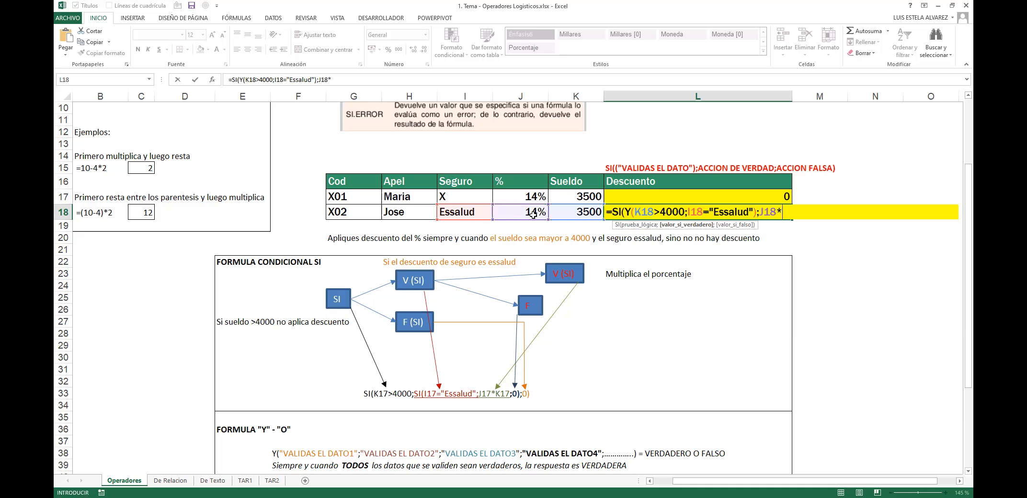
click(552, 211)
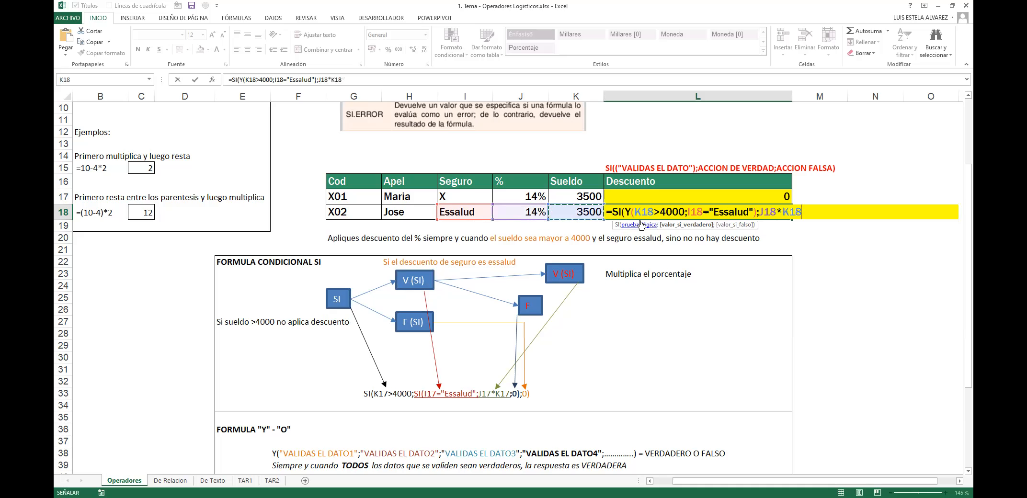
text(;)
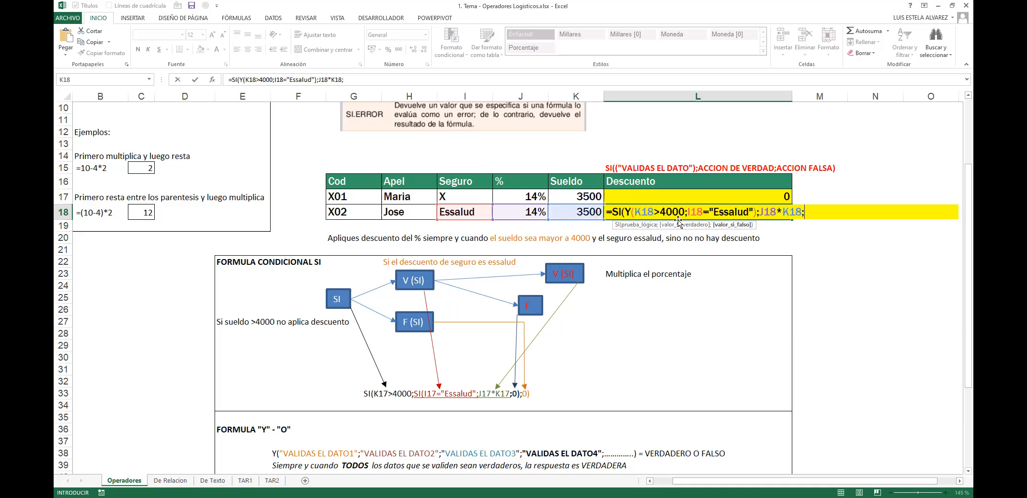
drag(634, 211, 753, 214)
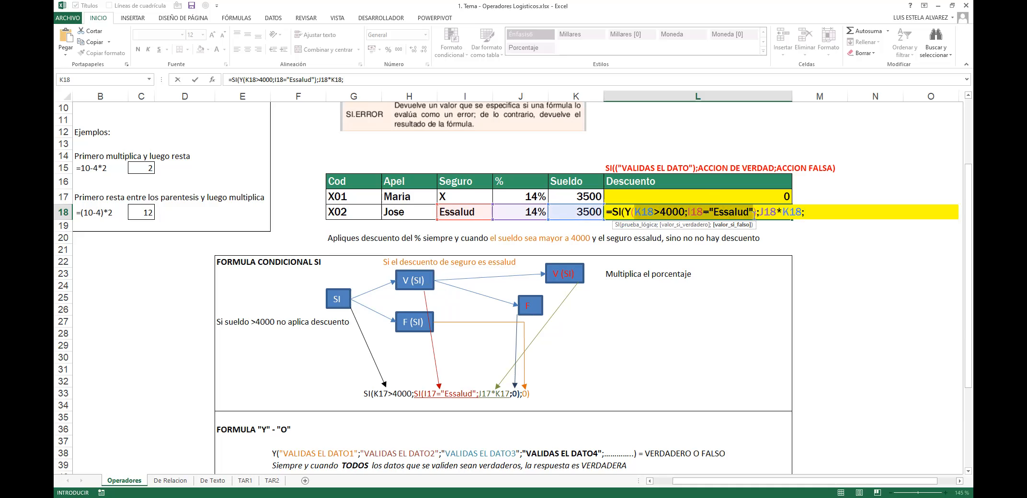
click(816, 213)
text(0)
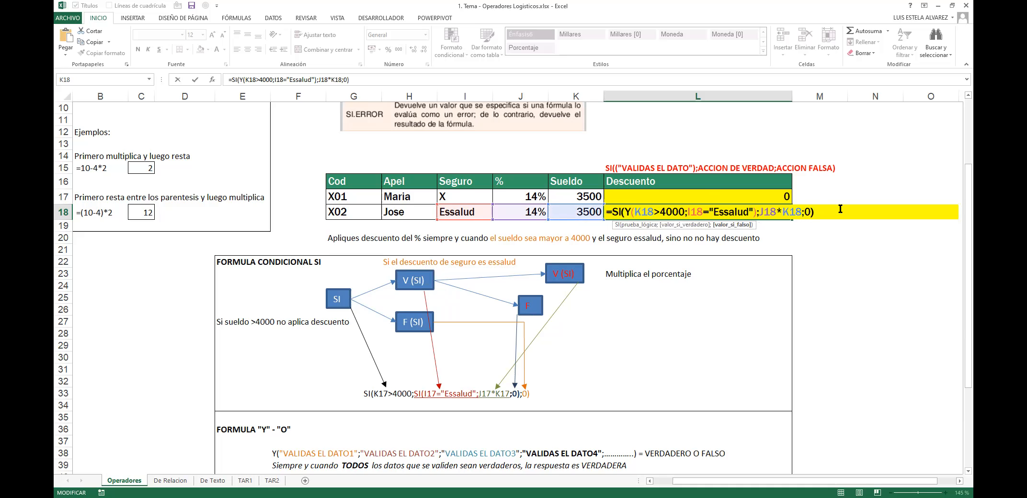
key(Return)
Step: Set X01's insurance in I17 to Essalud and review L17's Descuento formula
key(Up)
key(Up)
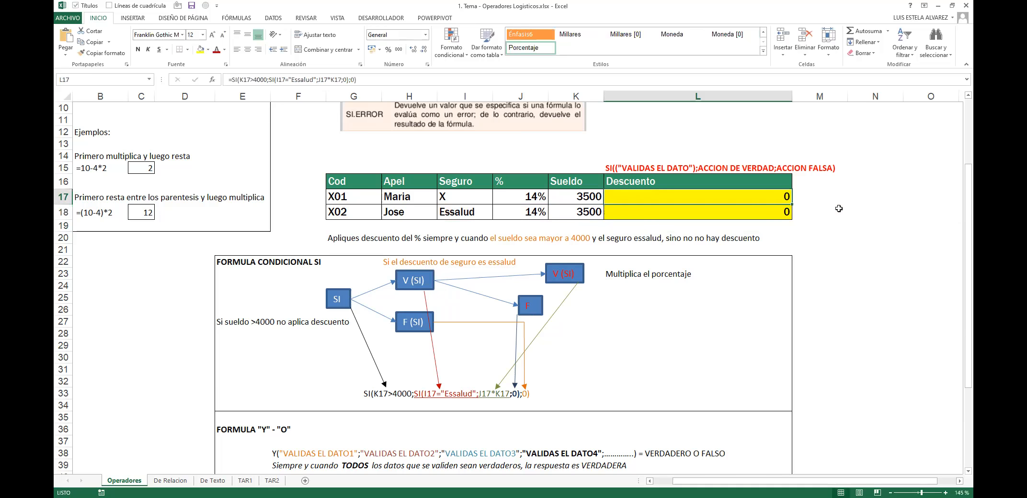
key(Left)
key(Left)
key(Left)
text(E)
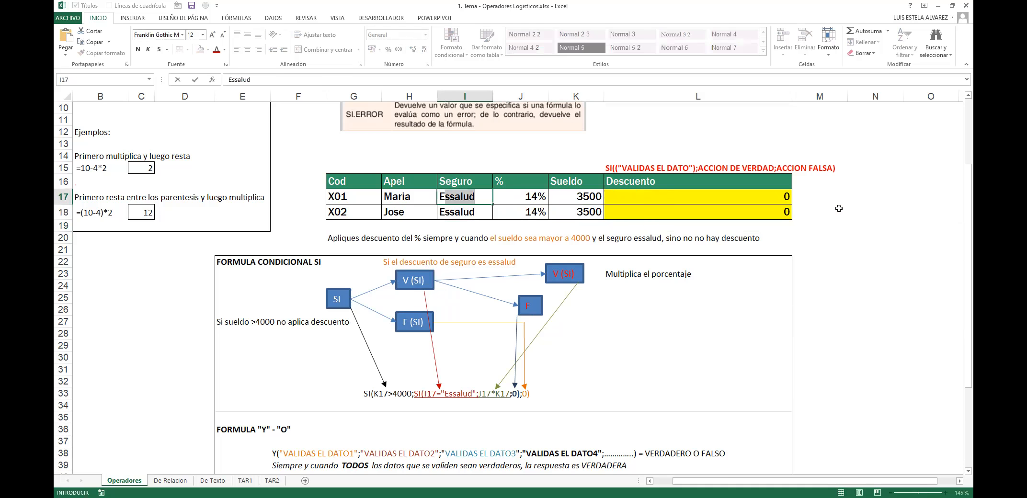
key(Right)
key(Right)
key(Right)
key(F2)
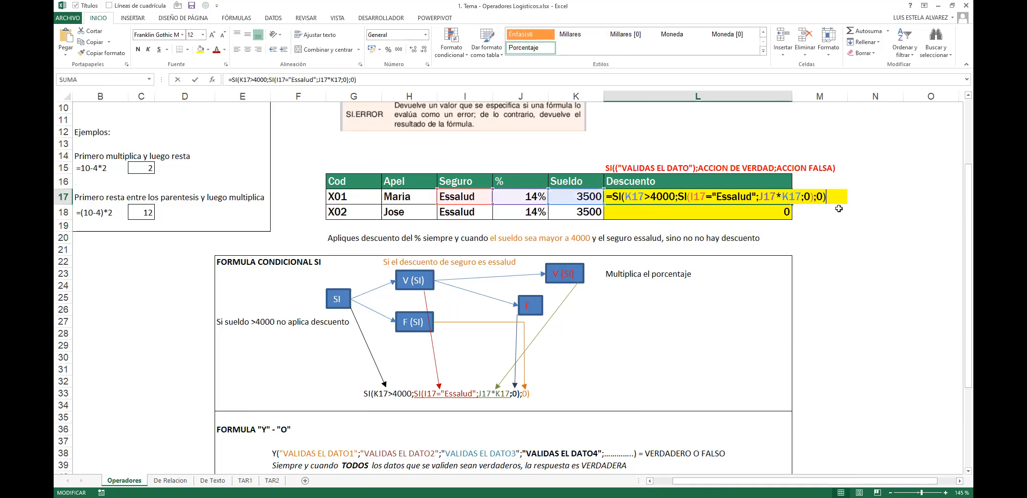
key(Escape)
key(Left)
key(Left)
key(Left)
key(Right)
key(Right)
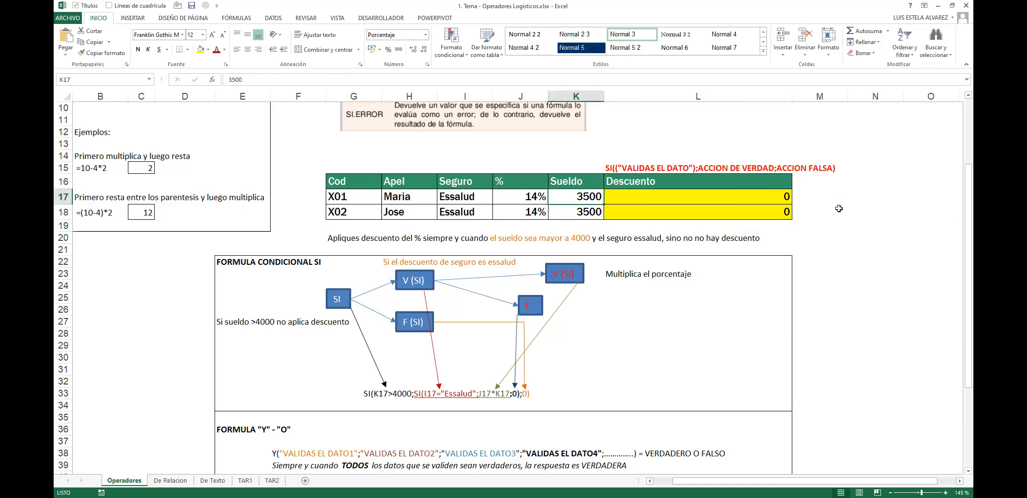
key(Left)
key(Left)
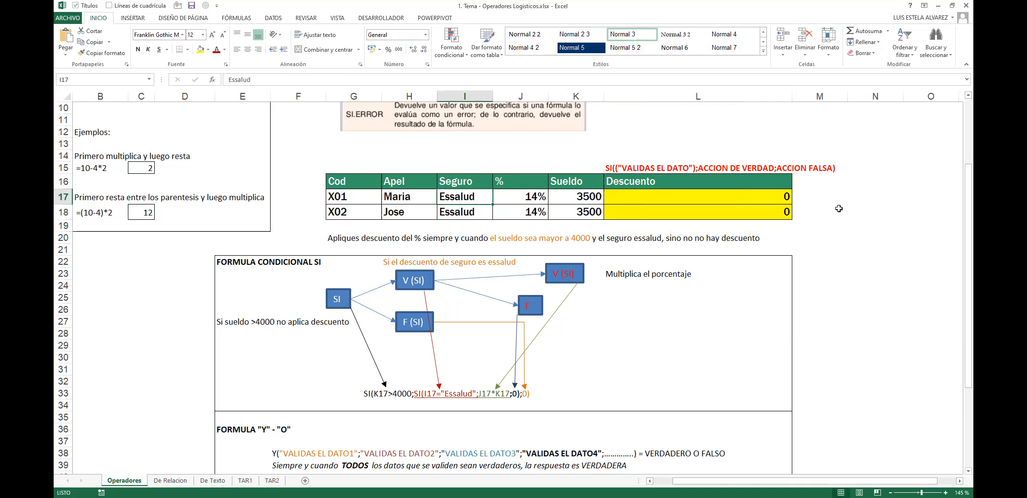
key(Right)
key(Right)
key(Right)
key(F2)
key(Escape)
key(Left)
Step: Enter 4100 as the salary in K17 and K18, then review L18's formula
text(4100)
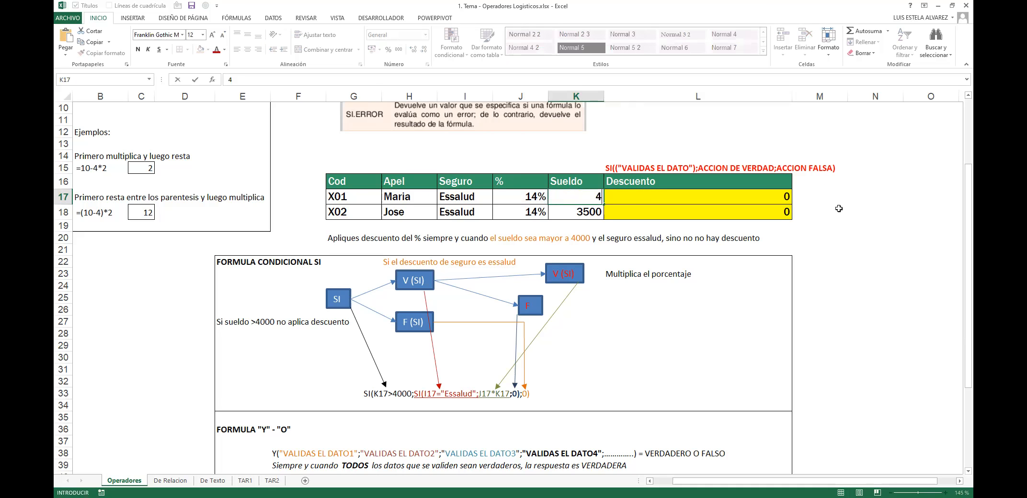
key(Right)
key(F2)
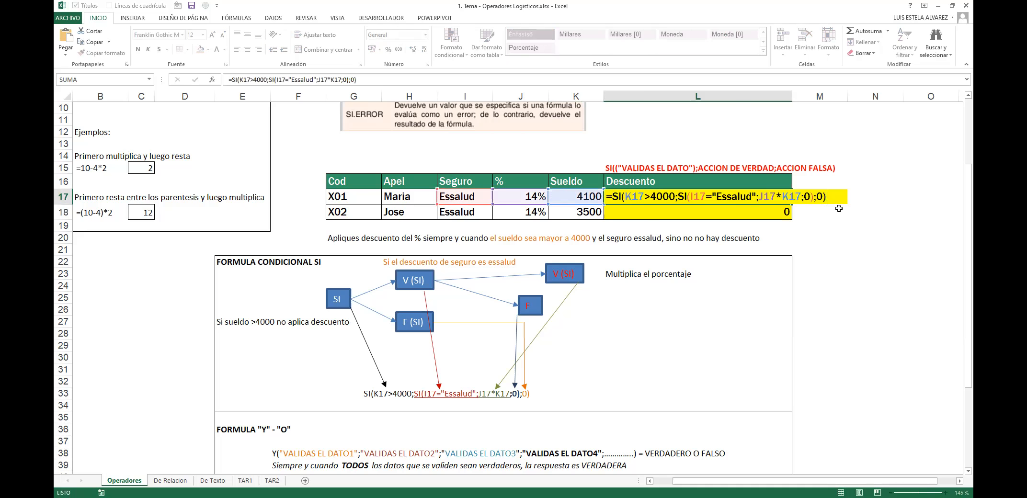
key(Escape)
key(Left)
key(Left)
key(Down)
key(Right)
text(410)
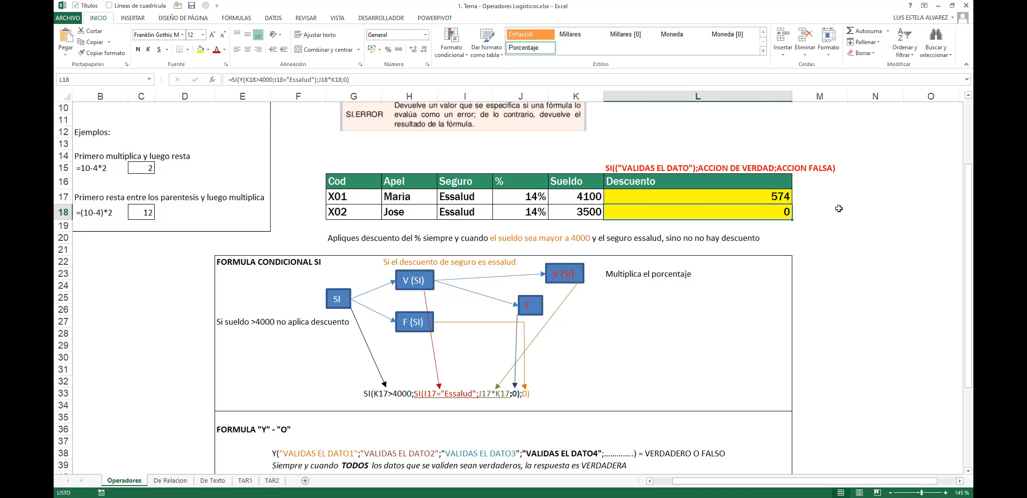
text(0)
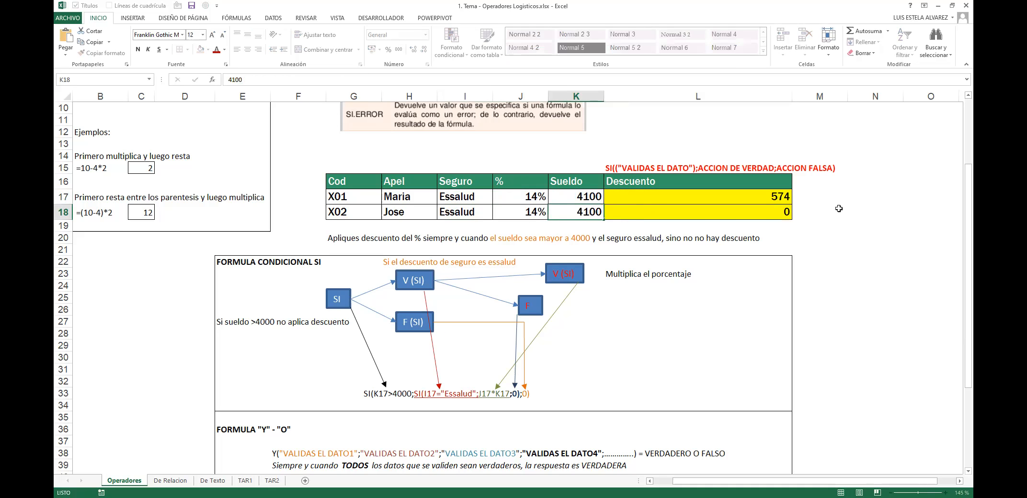
key(Right)
key(F2)
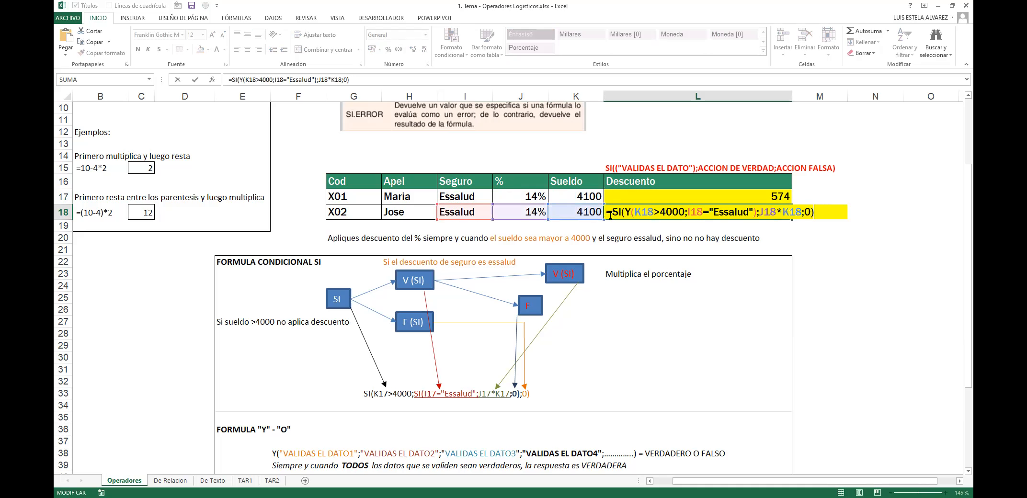
drag(610, 212, 814, 212)
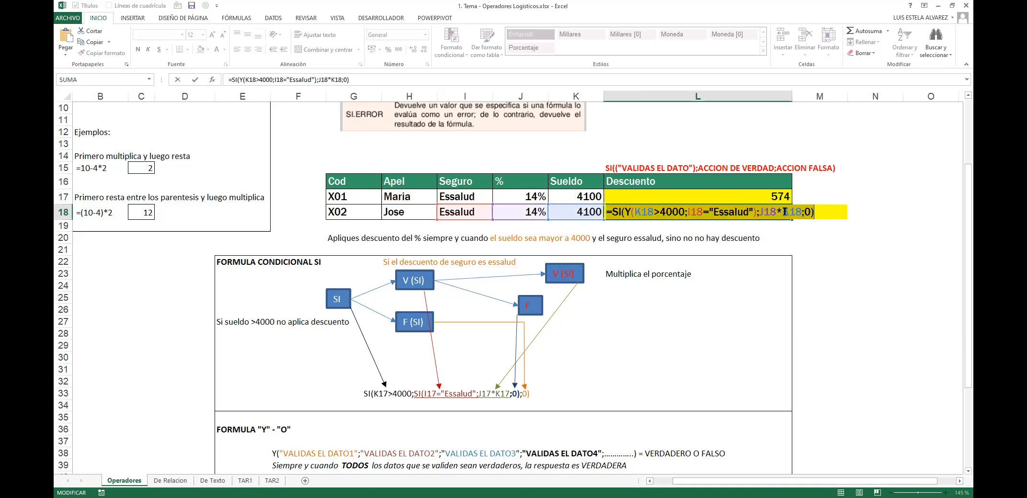
key(Escape)
key(Up)
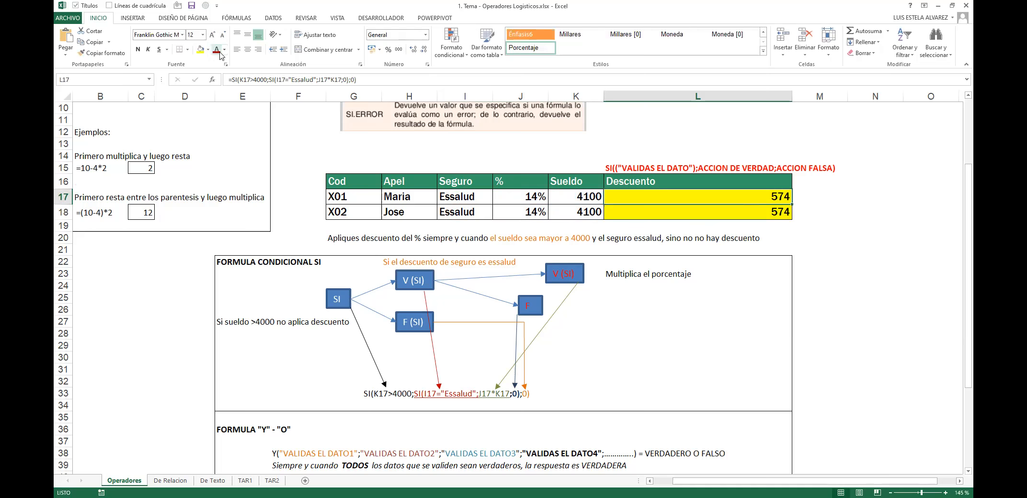
Step: Review the nested SI formula in L17 and the SI(Y(...)) formula in L18
key(F2)
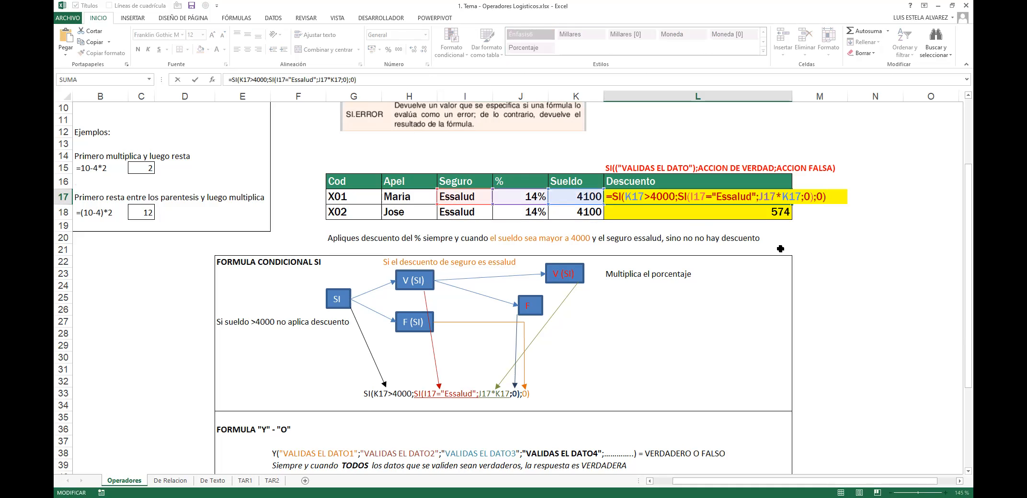
key(shift+Home)
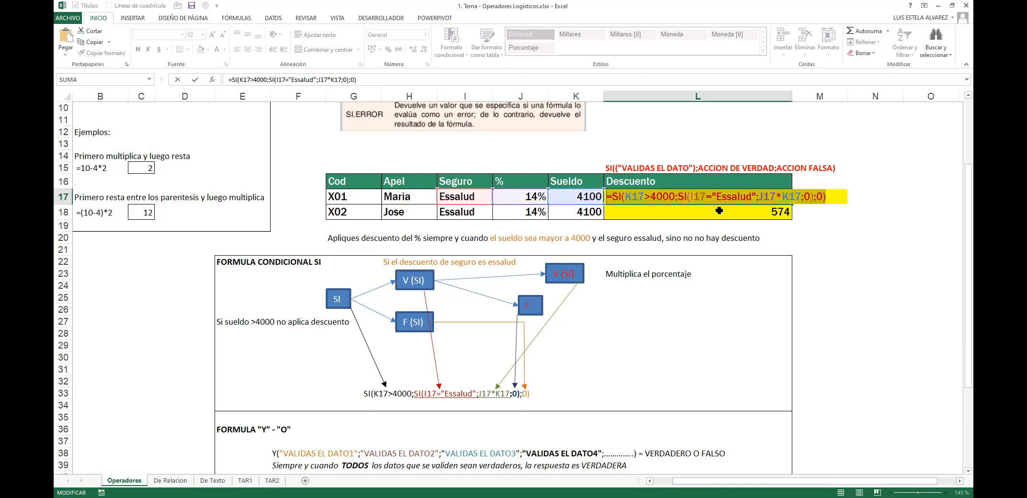
click(677, 196)
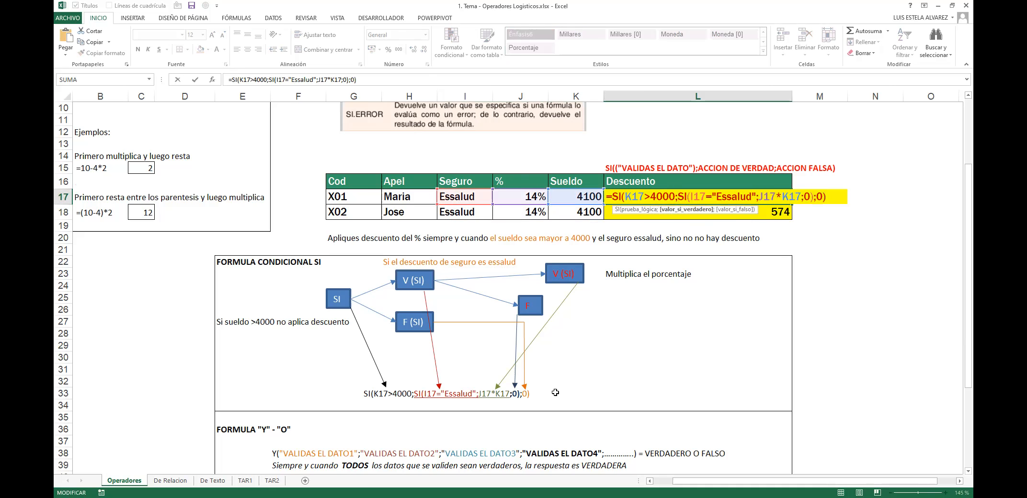
key(Return)
double_click(695, 212)
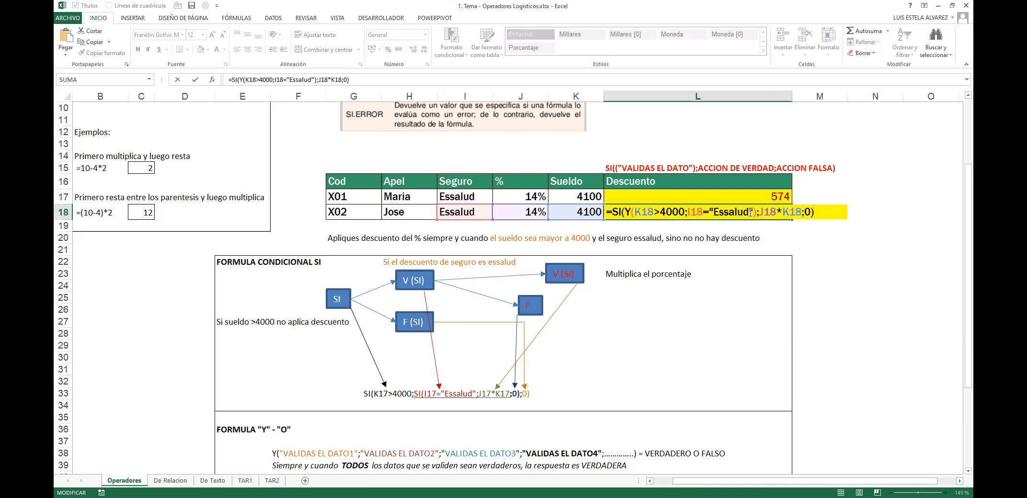
click(753, 212)
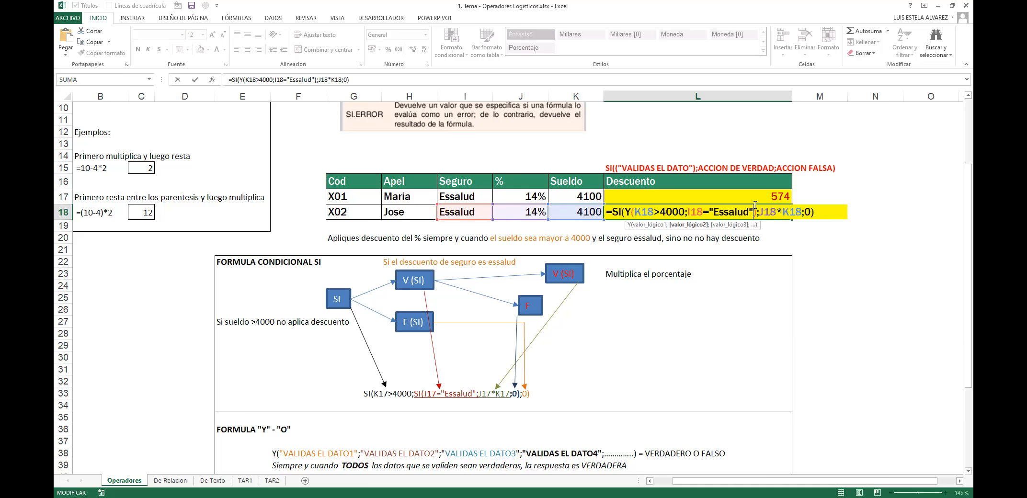
key(Escape)
key(F2)
key(Escape)
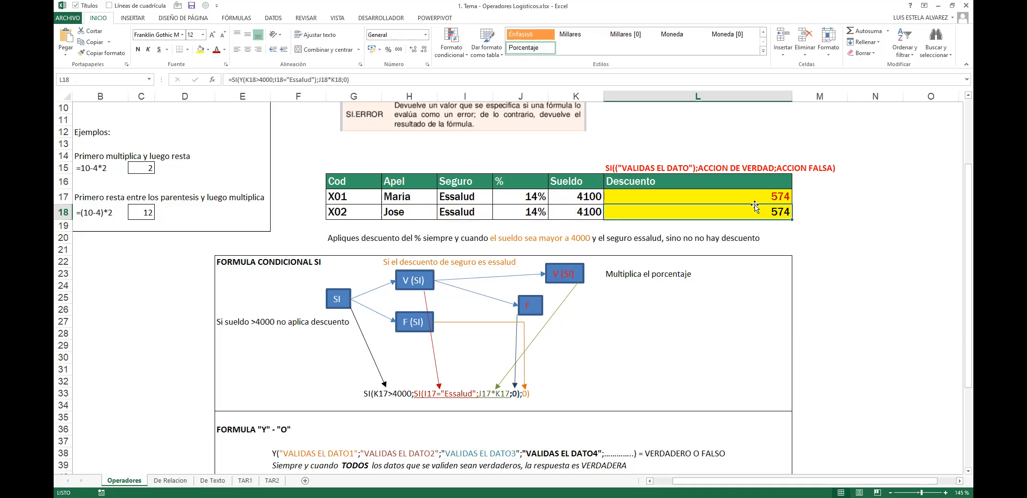
key(F2)
key(Escape)
Step: Clear L18, recheck L17's final 0 argument, and nudge the top V (SI) box up-left
key(Delete)
key(Up)
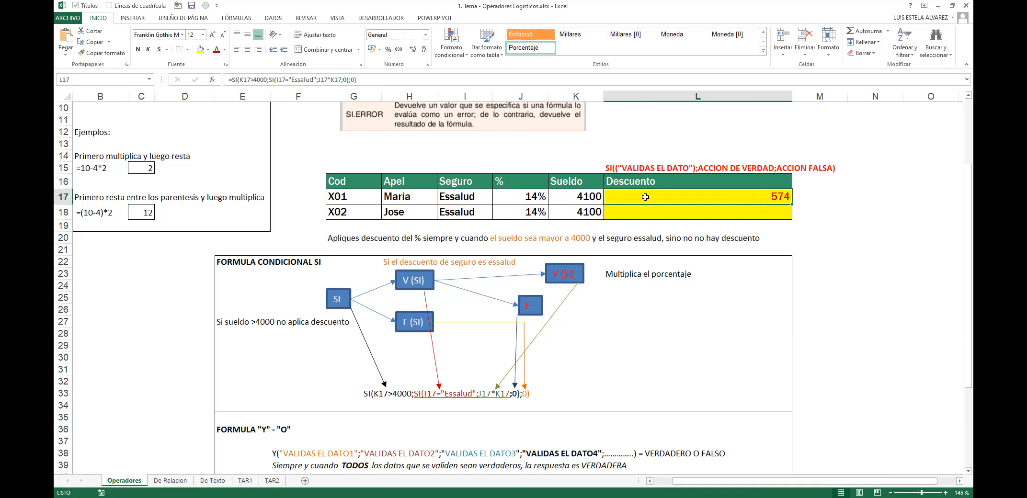
double_click(722, 198)
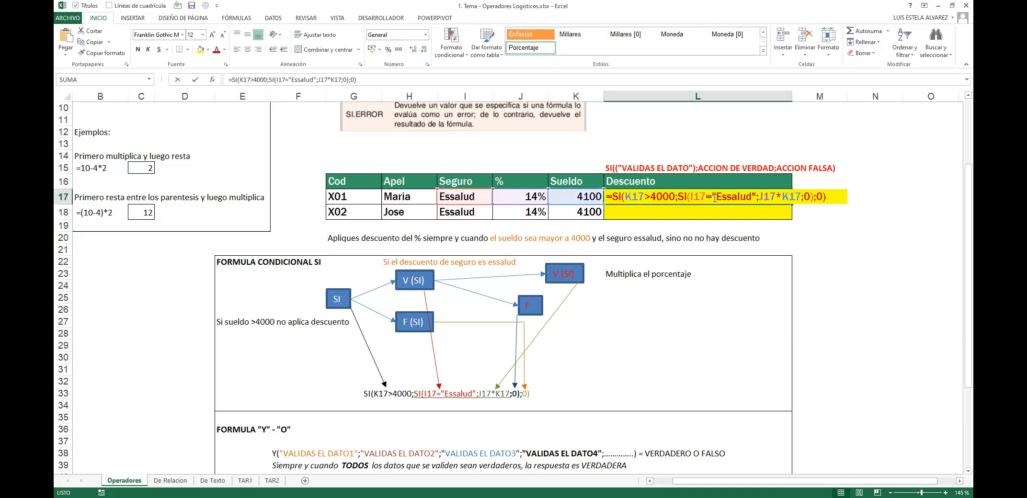
double_click(806, 196)
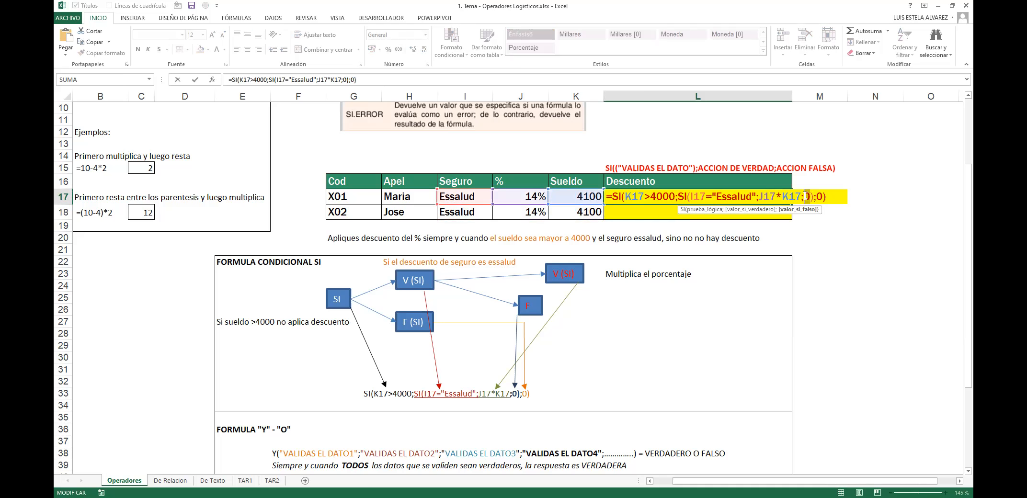
key(Return)
drag(568, 285, 553, 282)
Step: Duplicate the V (SI) box twice beside the F box, plus an arrow toward it
click(458, 297)
click(429, 288)
ctrl+click(426, 292)
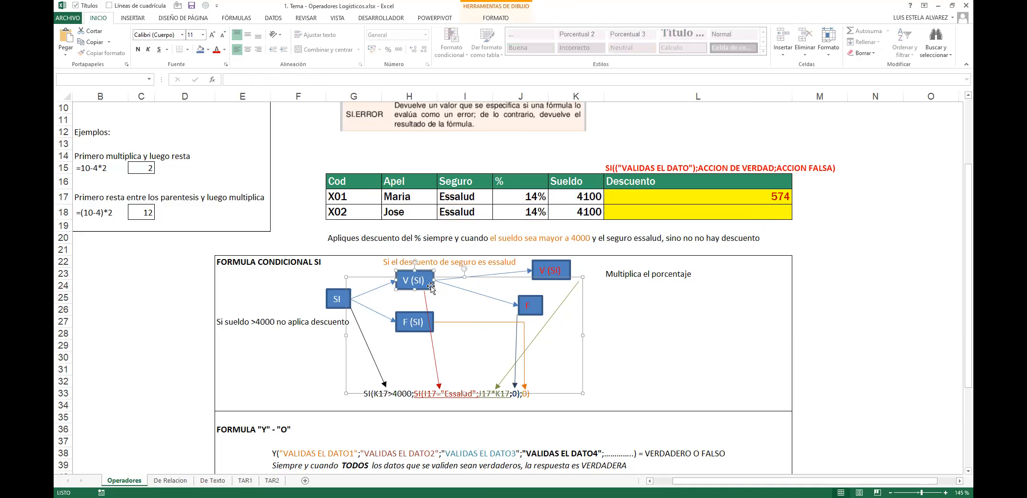
drag(431, 286, 629, 328)
click(501, 305)
drag(502, 305, 594, 341)
click(612, 324)
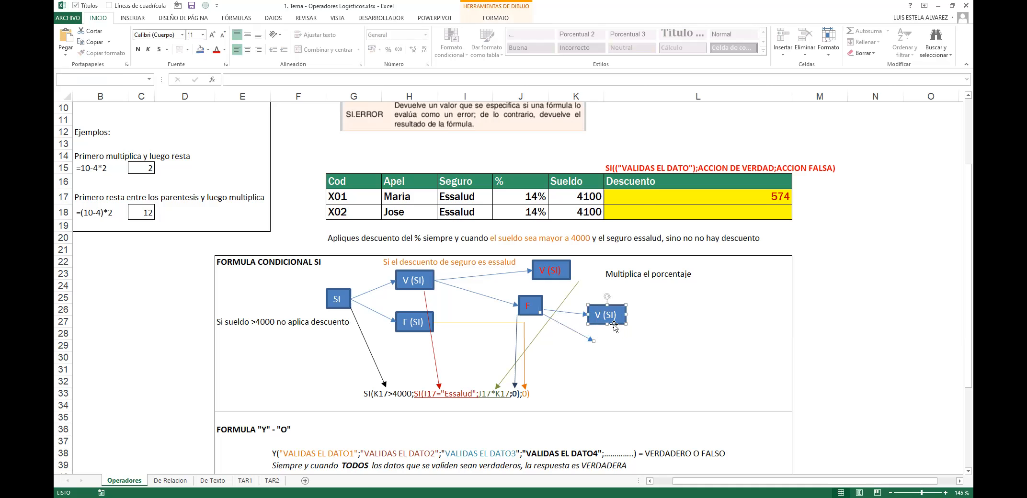
drag(614, 327, 627, 354)
click(608, 322)
shift+click(611, 341)
Step: Give both new V (SI) boxes red text and pick an orange fill
click(216, 49)
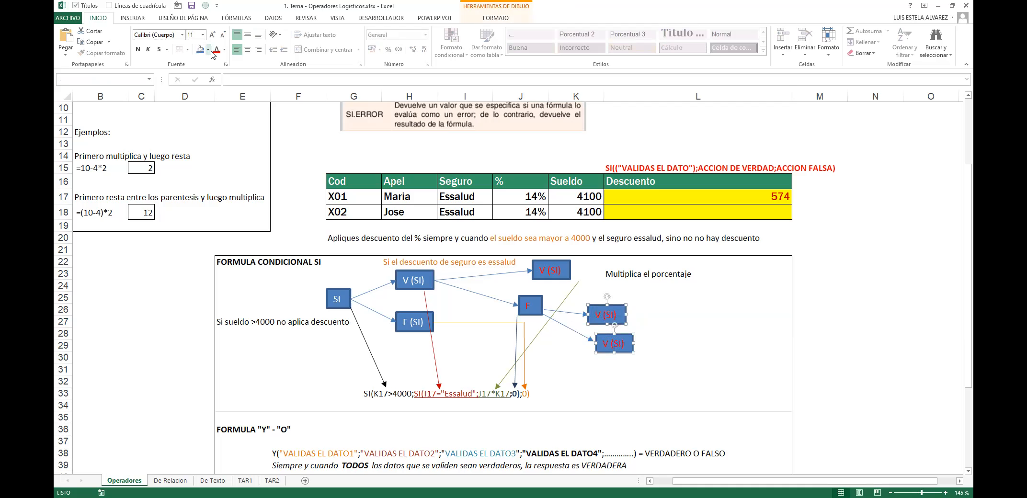
click(208, 50)
click(209, 50)
click(209, 49)
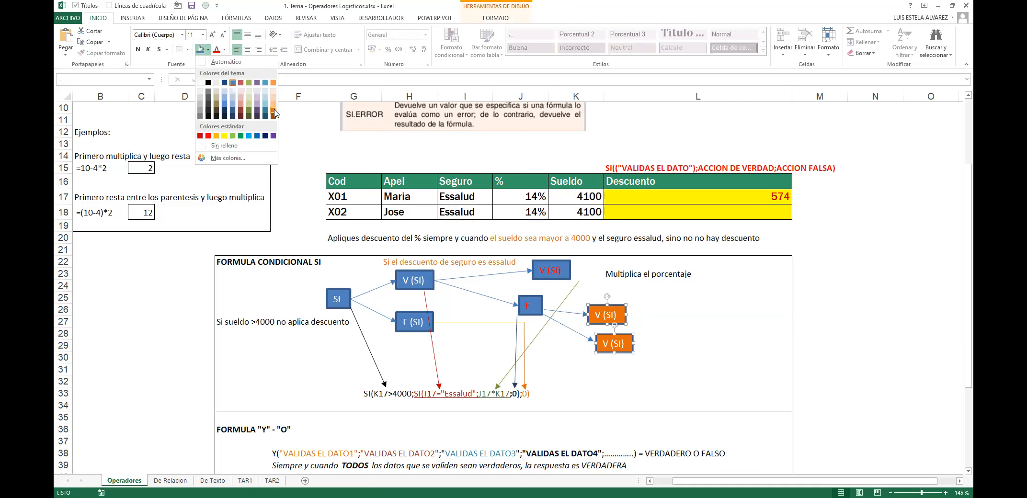
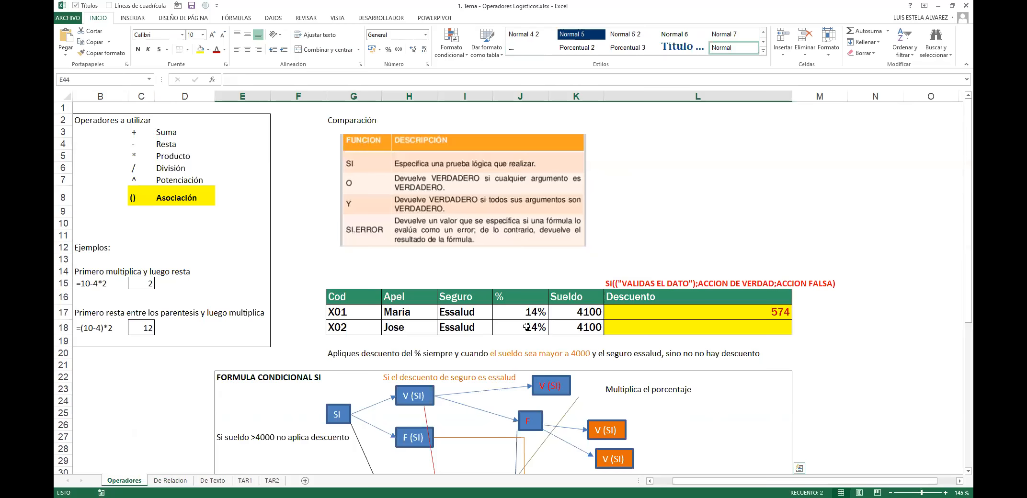
Step: Inspect L17's nested SI Descuento formula and its K17>4000 condition, then go to De Relacion
scroll(480, 398, down, 1)
double_click(720, 274)
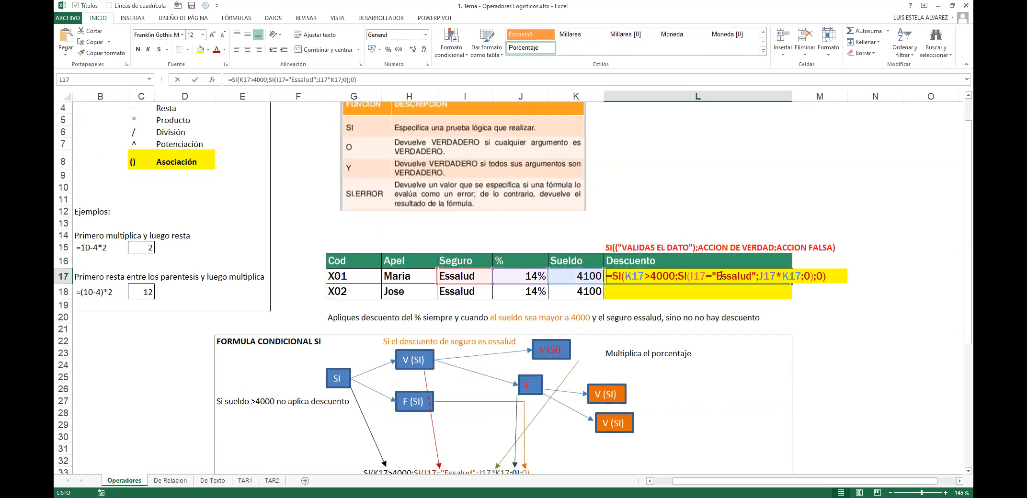
drag(623, 278, 676, 278)
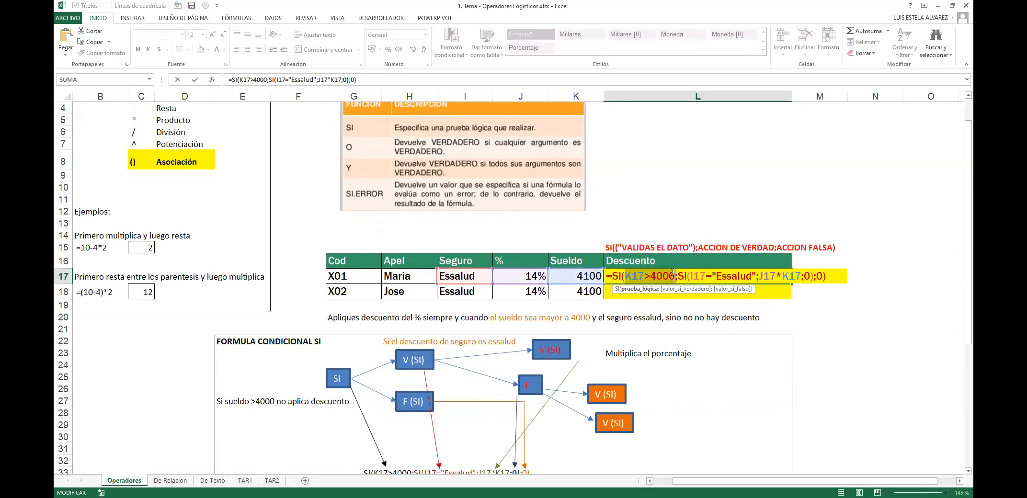
key(Return)
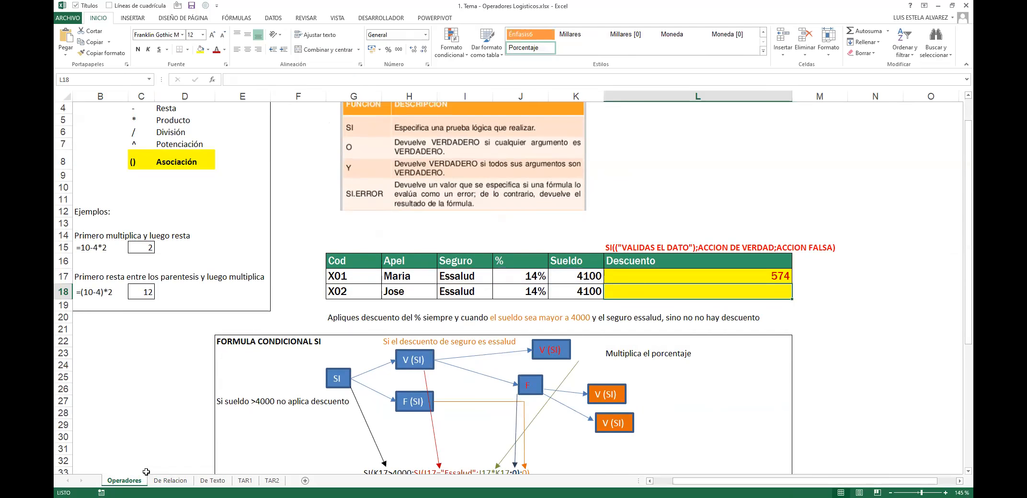
click(170, 480)
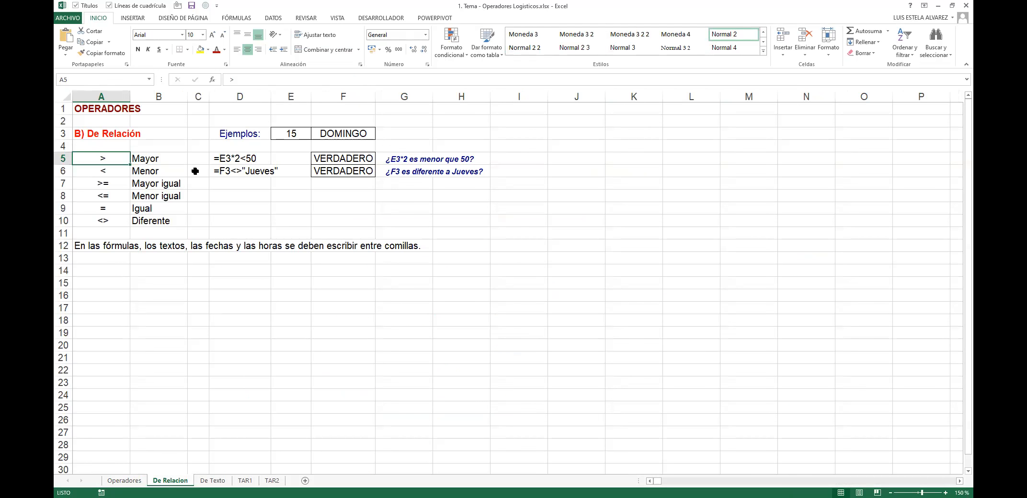
Step: Review the relational operator table A5:B10 and the example formulas and results in D5 and F5
click(102, 109)
click(101, 154)
click(105, 133)
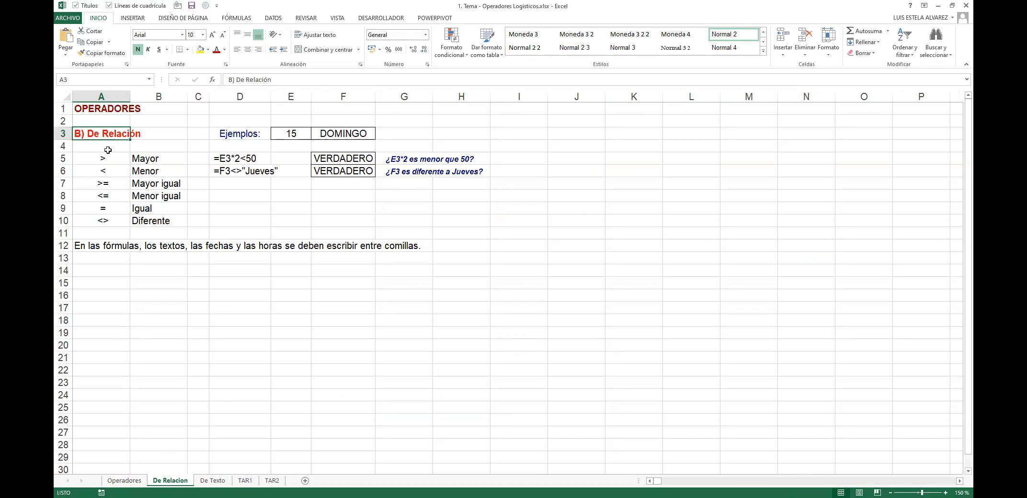
drag(102, 159, 103, 211)
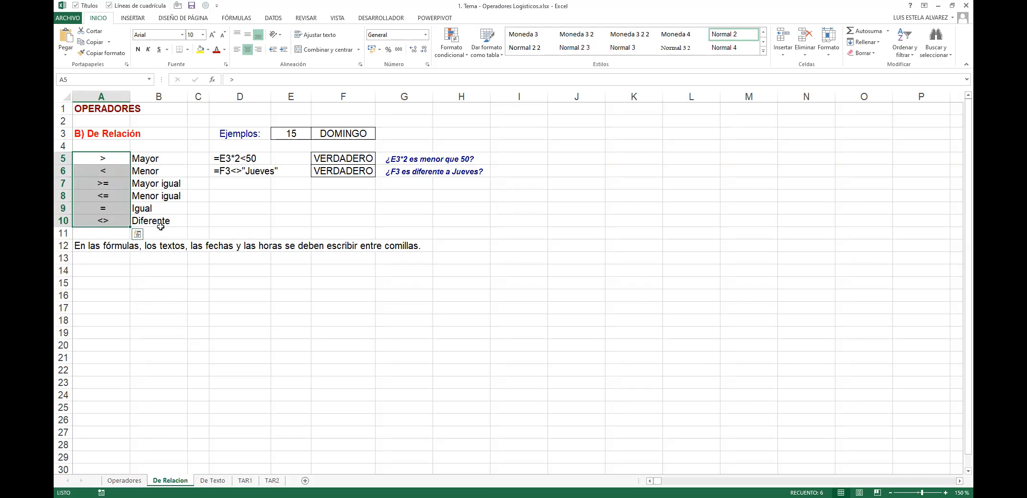
drag(102, 219, 135, 221)
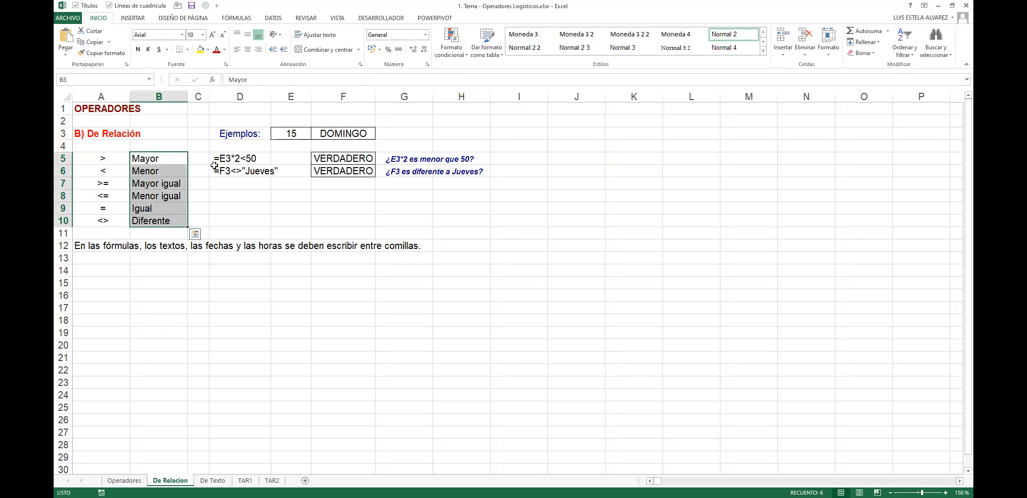
click(241, 160)
drag(110, 159, 144, 221)
click(232, 162)
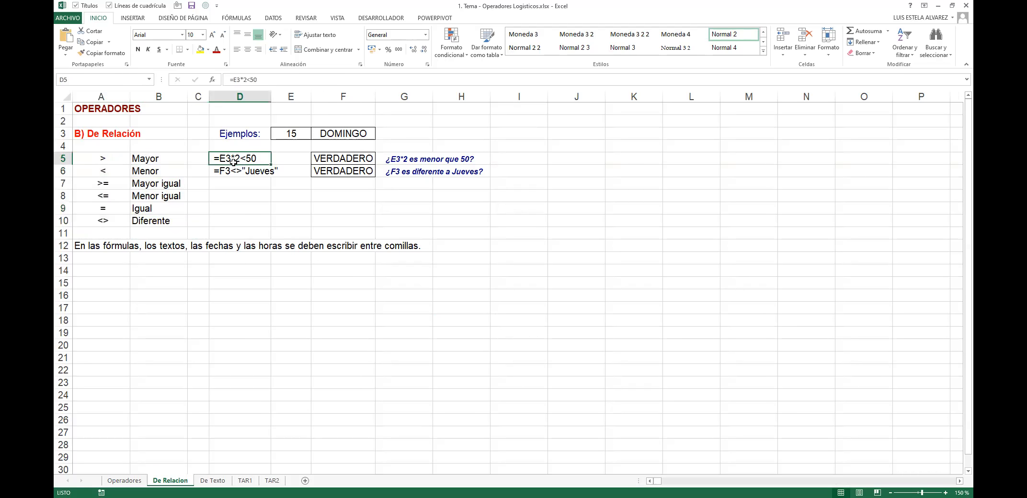
click(350, 159)
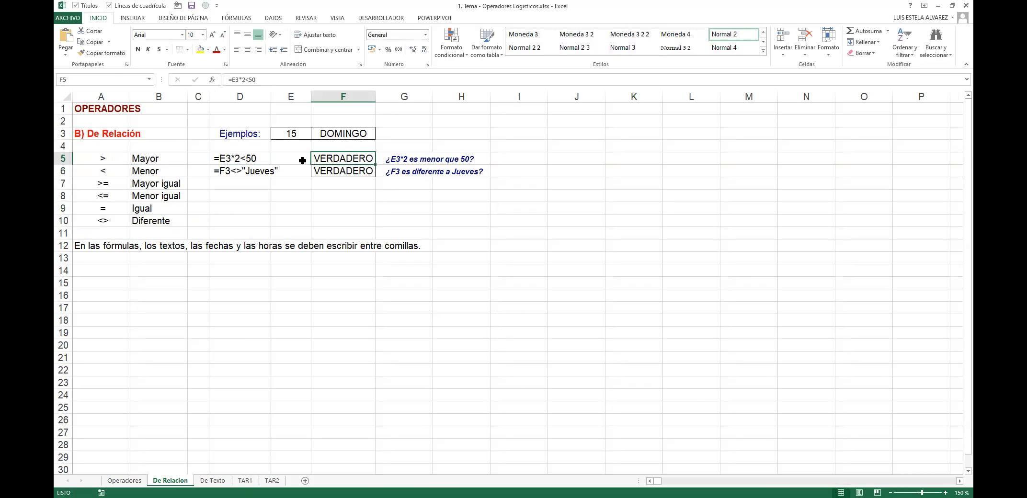
Step: Check the formulas behind F5 and F6, noting F5's reference to E3
click(355, 173)
drag(243, 172, 254, 155)
click(314, 146)
click(219, 161)
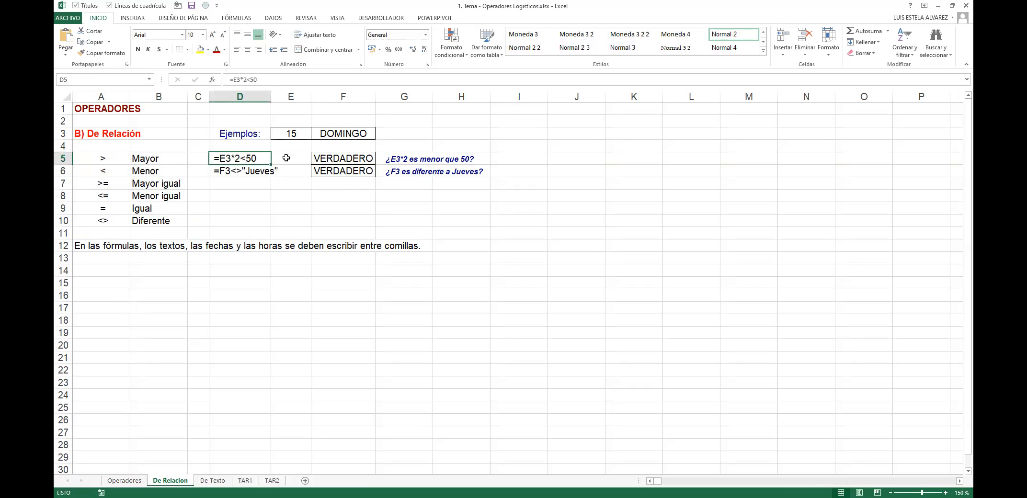
click(344, 156)
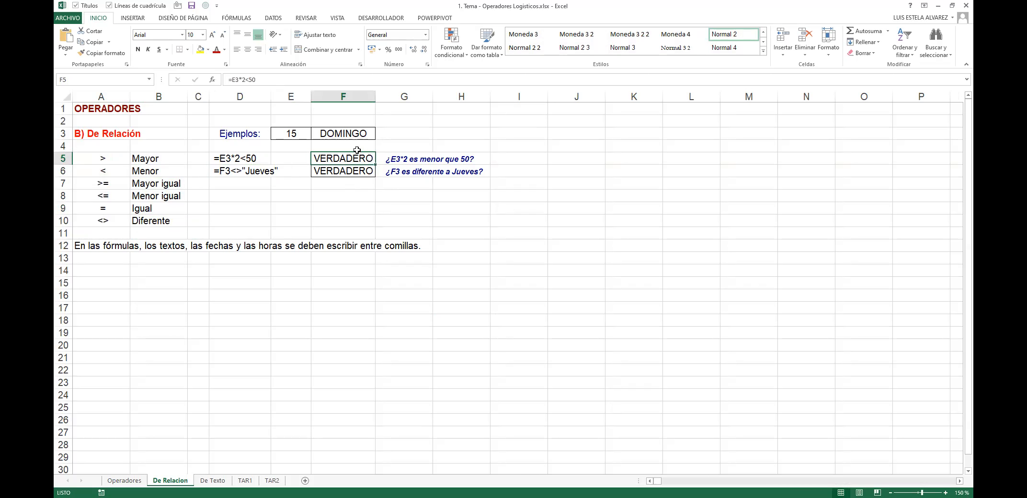
drag(238, 79, 194, 80)
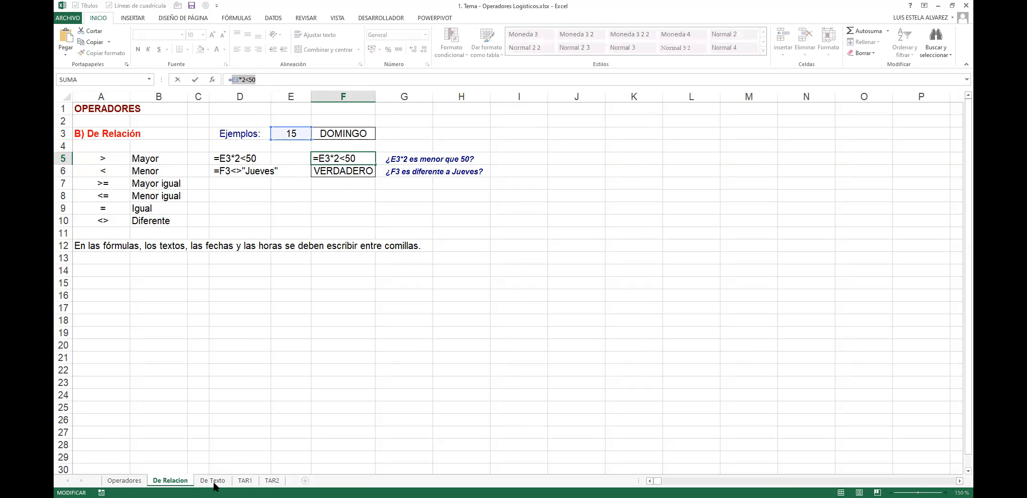
key(Return)
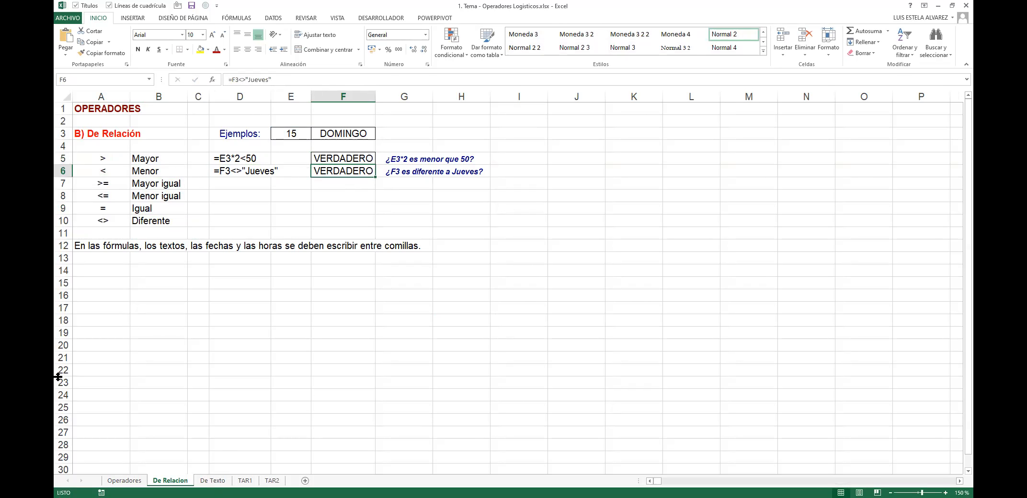
drag(152, 159, 87, 226)
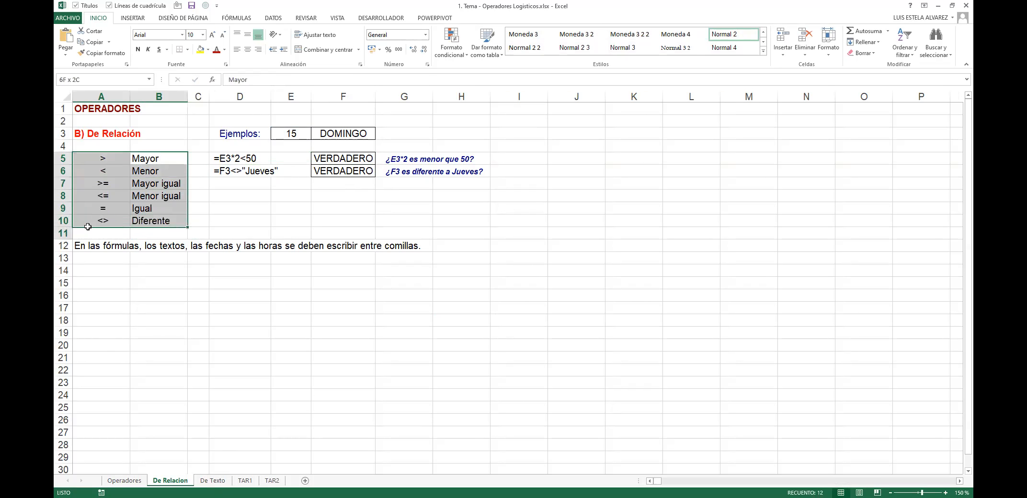
click(238, 158)
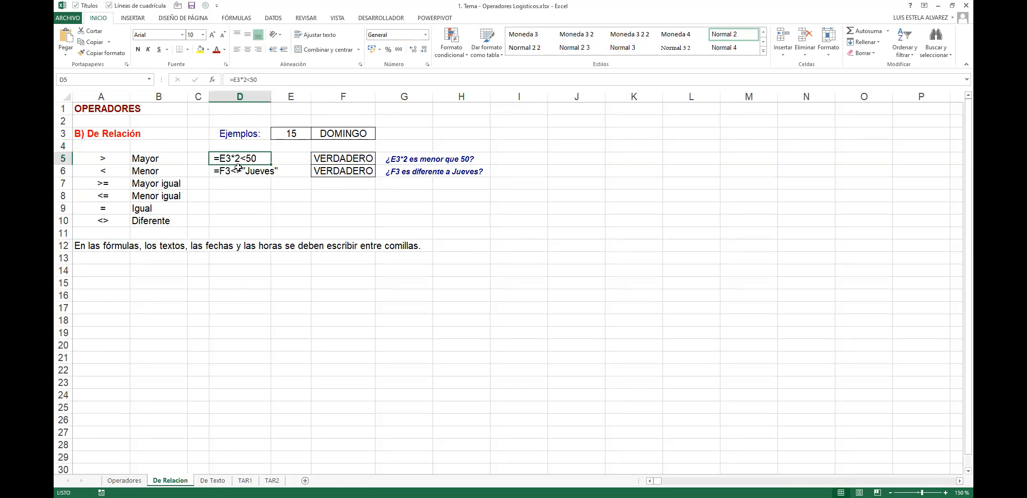
Step: Cancel a stray entry in D8 and move over to cell G3
click(233, 194)
text(=)
key(shift+space)
key(Escape)
key(Right)
key(Right)
key(Up)
key(Up)
key(Up)
key(Right)
key(Up)
key(Up)
key(Up)
key(Down)
key(BackSpace)
Step: Enter the text Essalud in G3
text(Essalud)
key(Return)
key(Left)
key(Down)
key(Left)
key(Down)
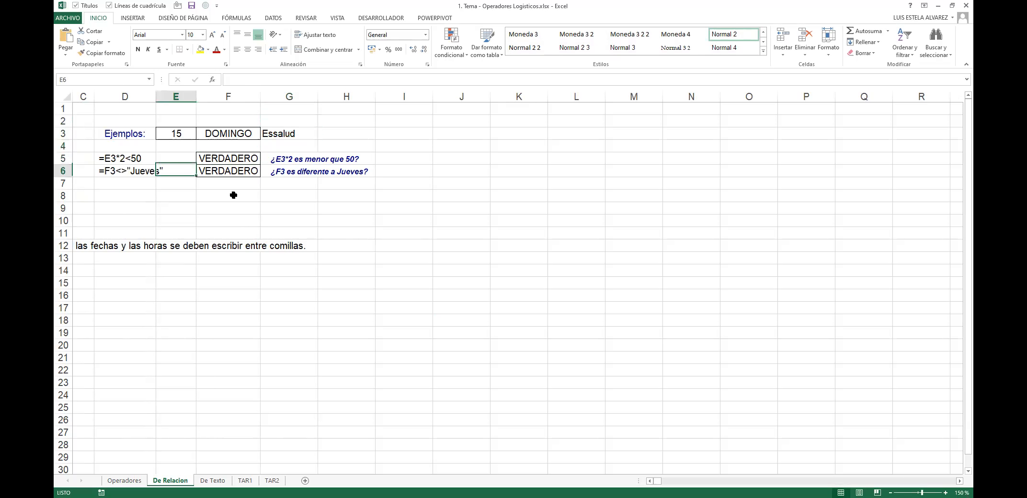
key(Left)
key(Down)
key(Down)
Step: Recheck L17's I17="Essalud" condition on Operadores, then return to G3 on De Relacion
key(ctrl+Page_Up)
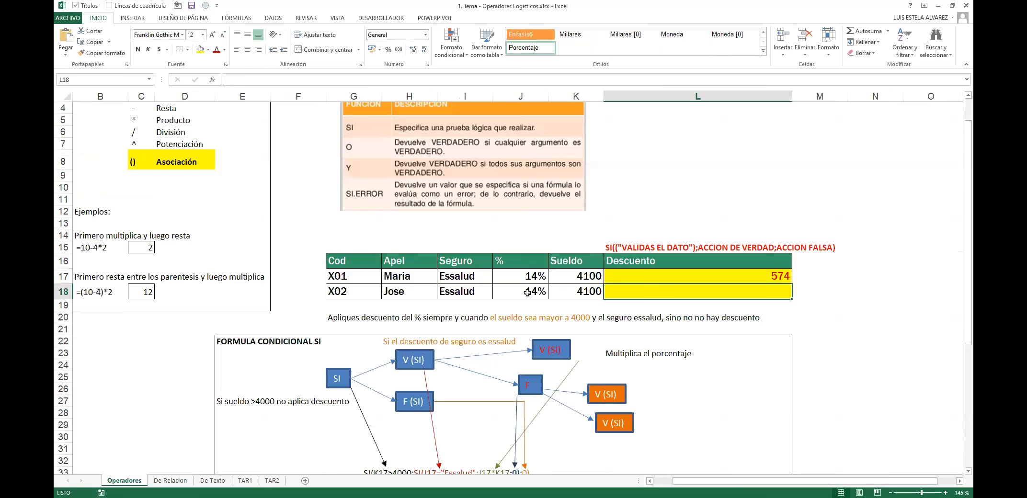
click(648, 278)
double_click(665, 276)
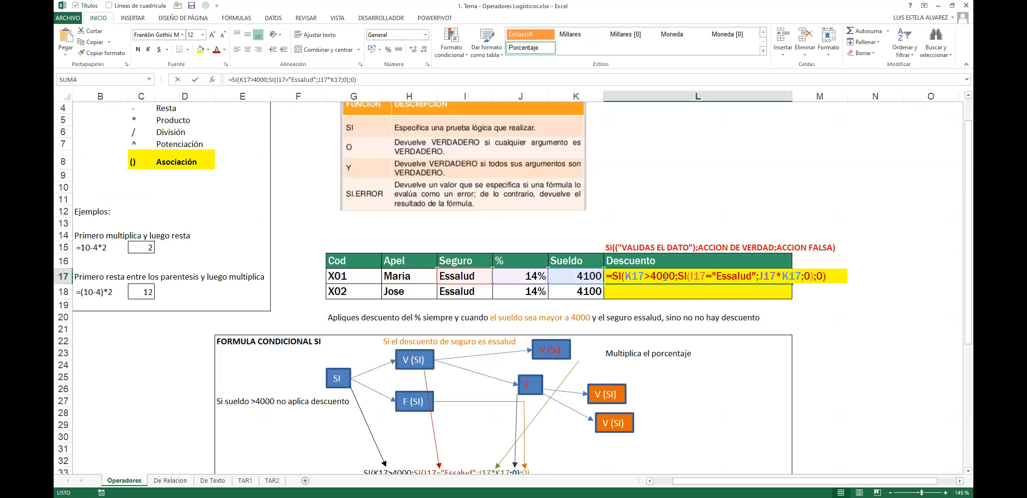
drag(691, 275, 755, 273)
key(Escape)
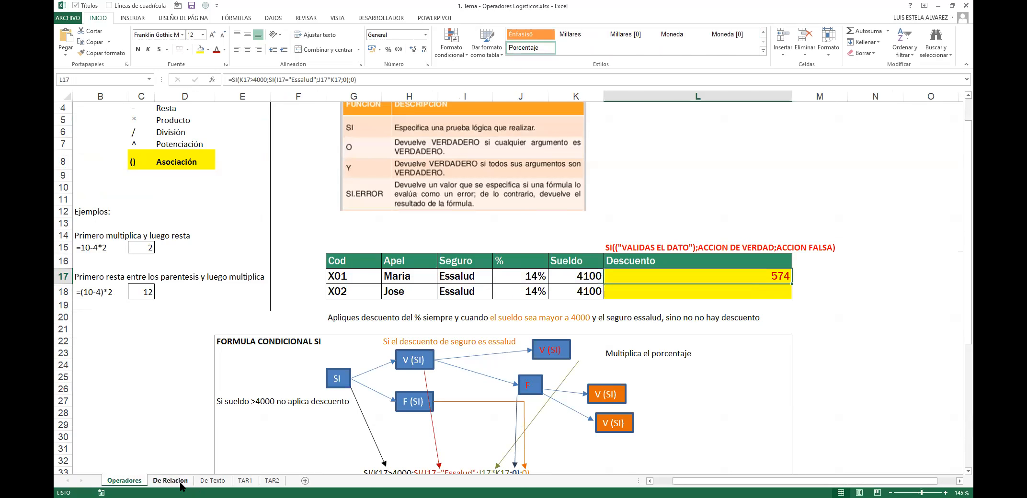
click(182, 482)
click(278, 136)
Step: Build F8's formula =G3="Essalud" so it returns VERDADERO
click(117, 198)
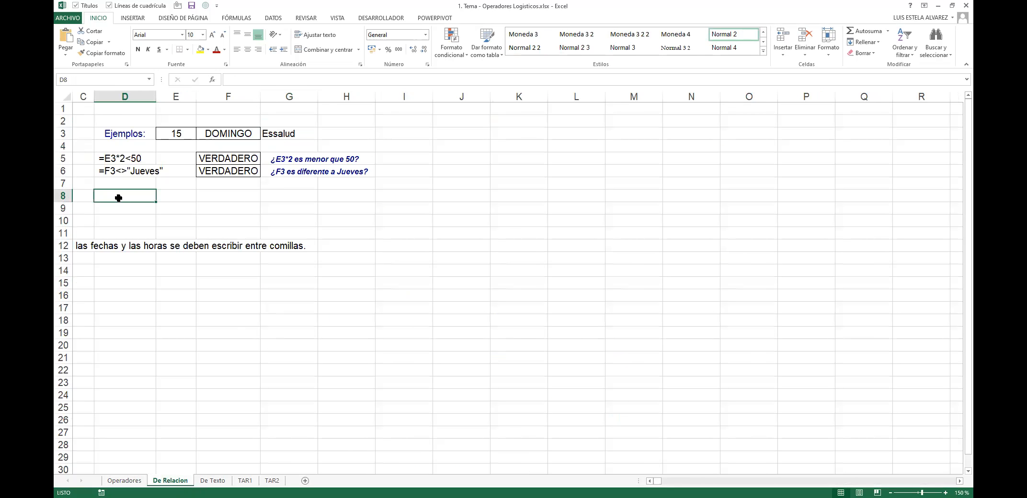
key(Right)
key(Right)
text(=)
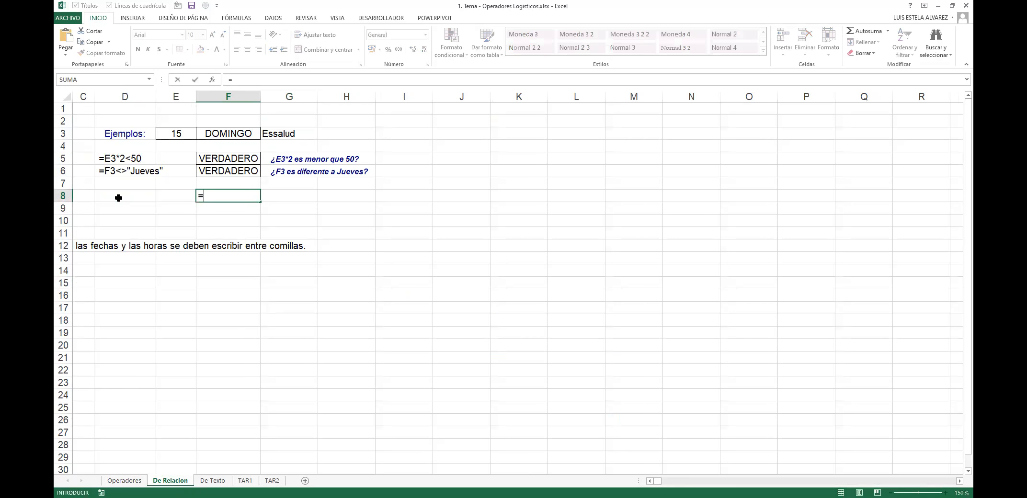
click(285, 133)
text(>)
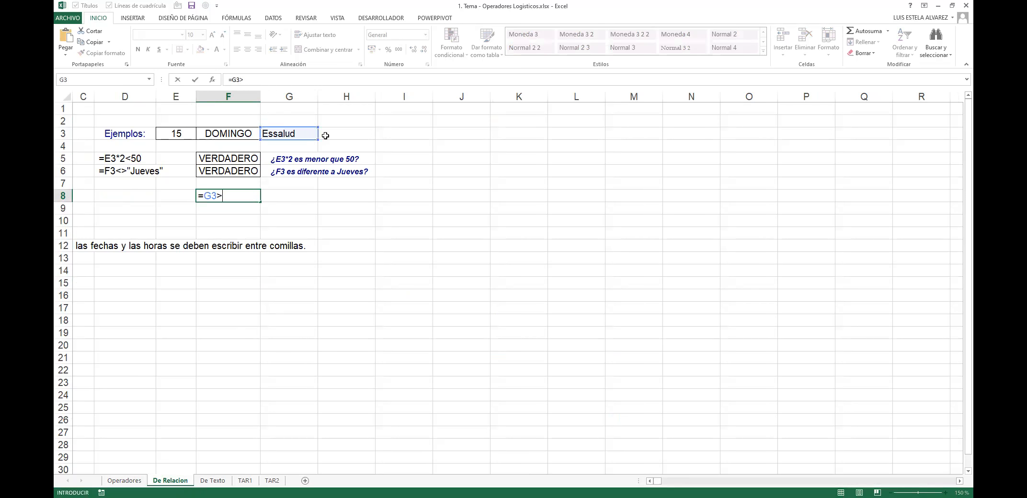
text("Essalud)
key(Left)
key(Left)
key(Left)
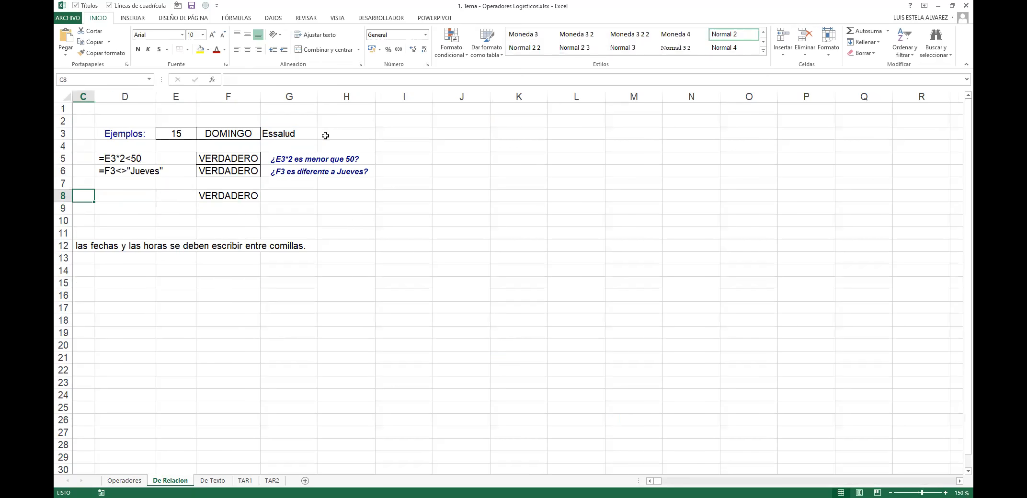
key(Left)
key(Left)
key(Right)
key(Right)
key(Right)
key(Right)
key(Right)
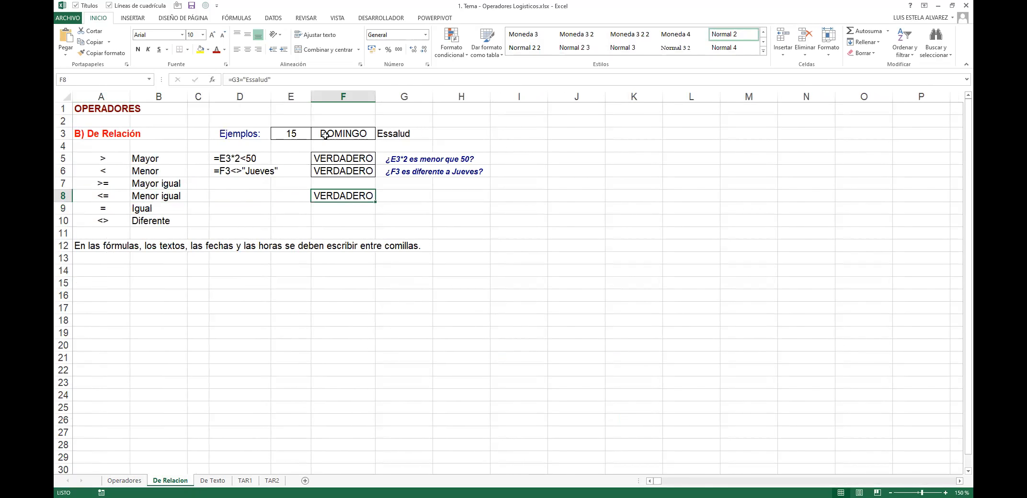
key(F2)
key(shift+Left)
key(shift+Left)
key(shift+Left)
key(shift+Left)
key(shift+Left)
key(shift+Left)
key(shift+Left)
key(shift+Left)
key(shift+Left)
key(shift+Left)
key(shift+Left)
key(shift+Left)
key(shift+Left)
key(shift+Right)
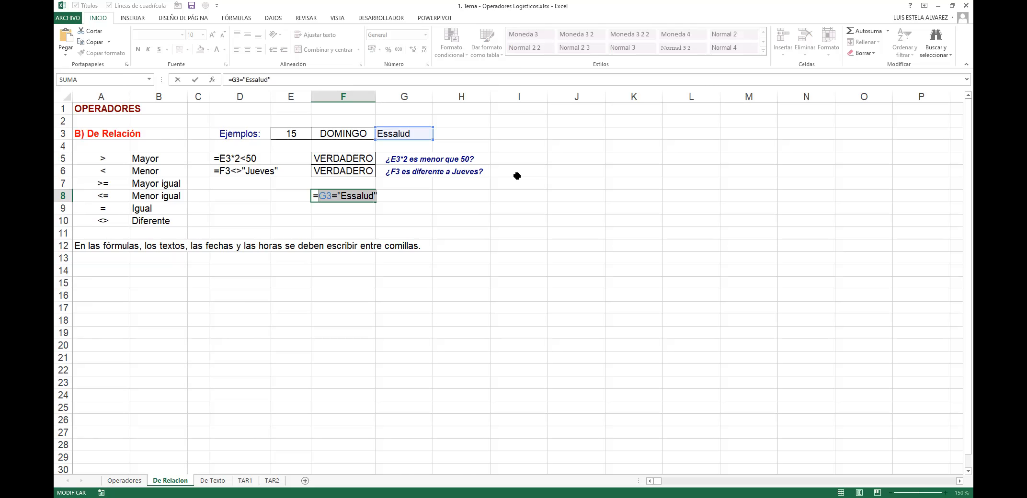
click(98, 469)
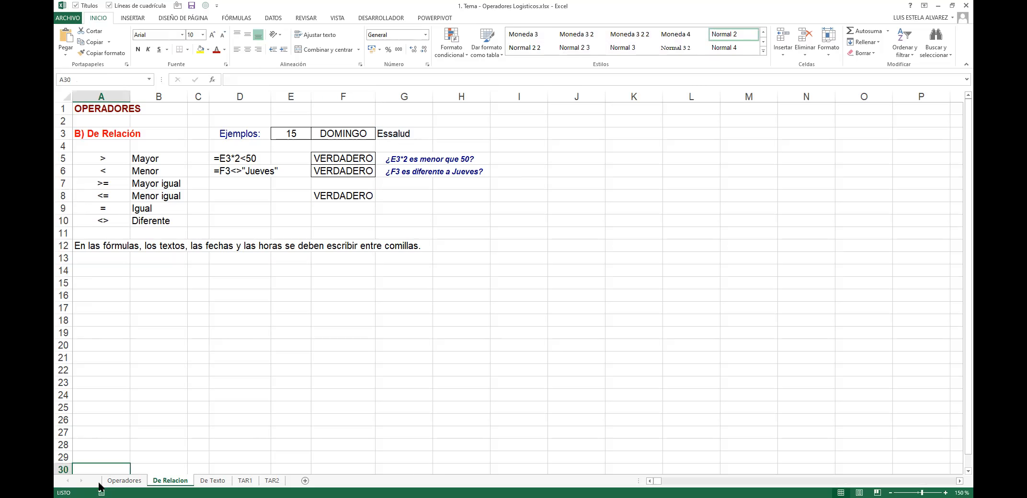
Step: Recheck L17's K17>4000 condition on Operadores, then return to H3 on De Relacion
click(124, 480)
double_click(645, 276)
drag(630, 277, 675, 274)
key(Escape)
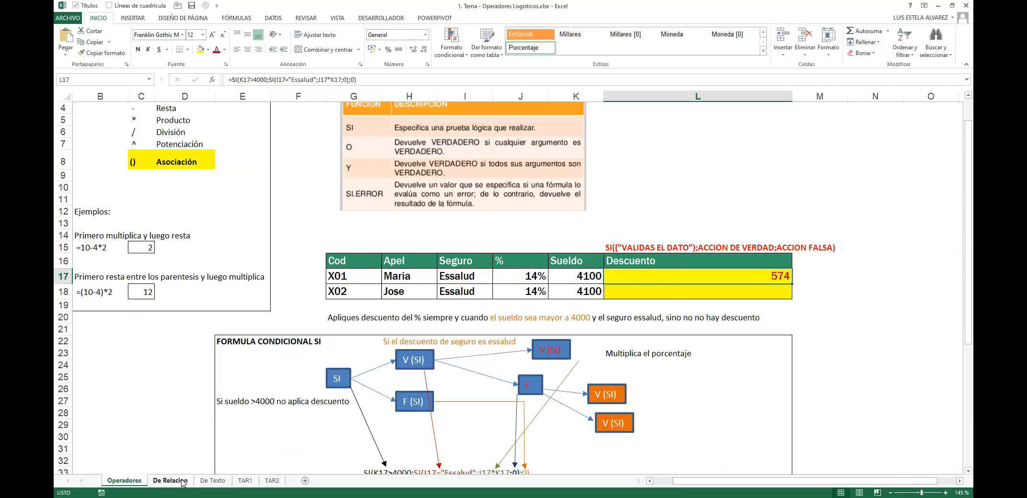
click(170, 481)
click(461, 133)
Step: Enter 4000 in H3 and make F9 test =H3>4000
text(4000)
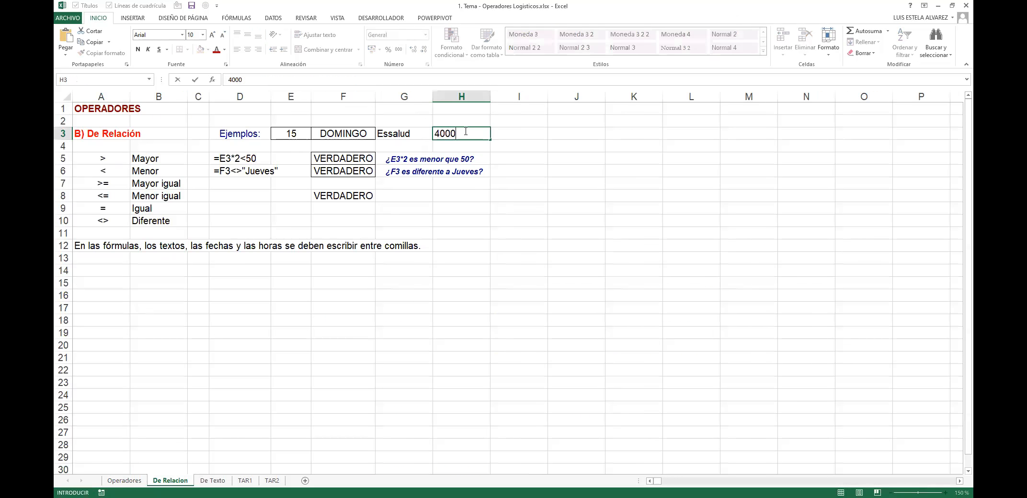
key(Return)
click(330, 206)
text(=)
click(467, 132)
text(>4000)
key(Return)
key(Up)
key(F2)
click(336, 208)
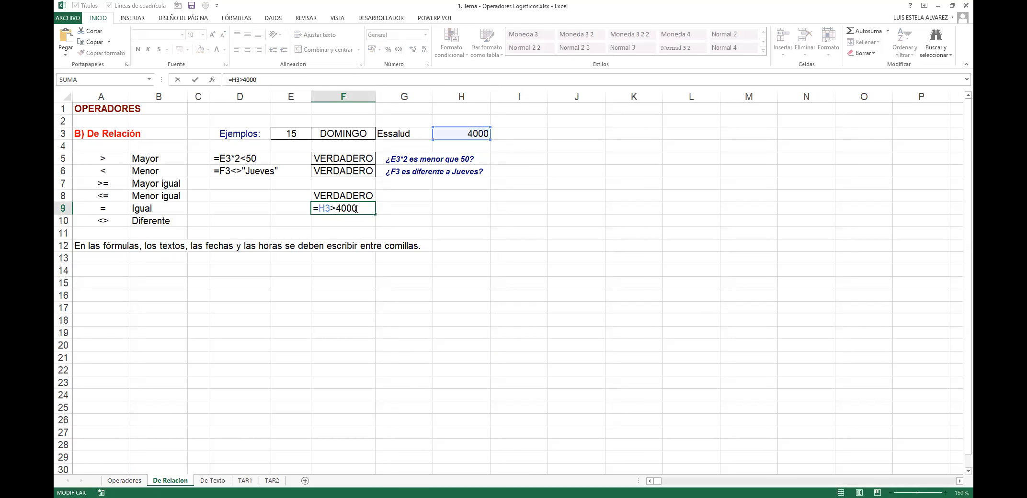
Step: Try salaries 4100, 3999 and 4000 in H3 to see F9's result change, ending at FALSO
click(485, 135)
text(4100)
key(Up)
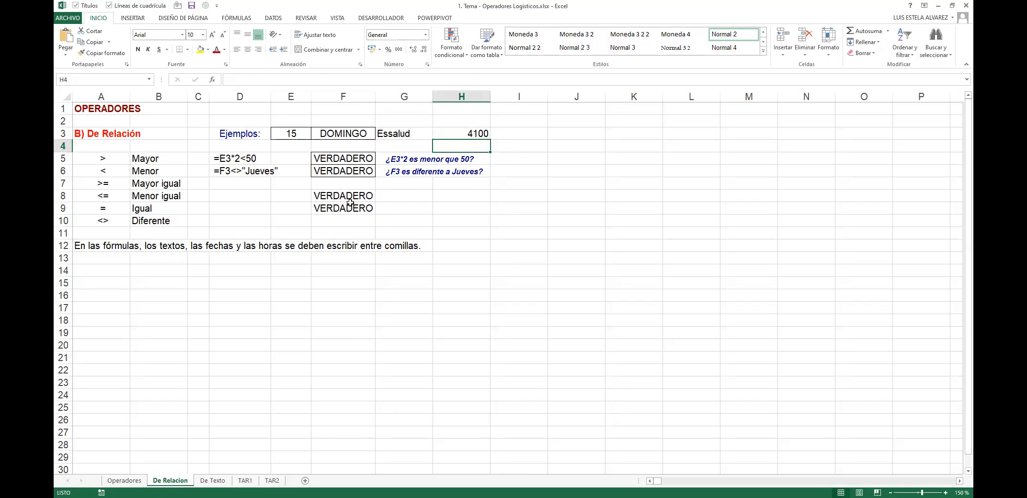
click(491, 136)
click(478, 136)
text(3999)
key(Return)
key(Up)
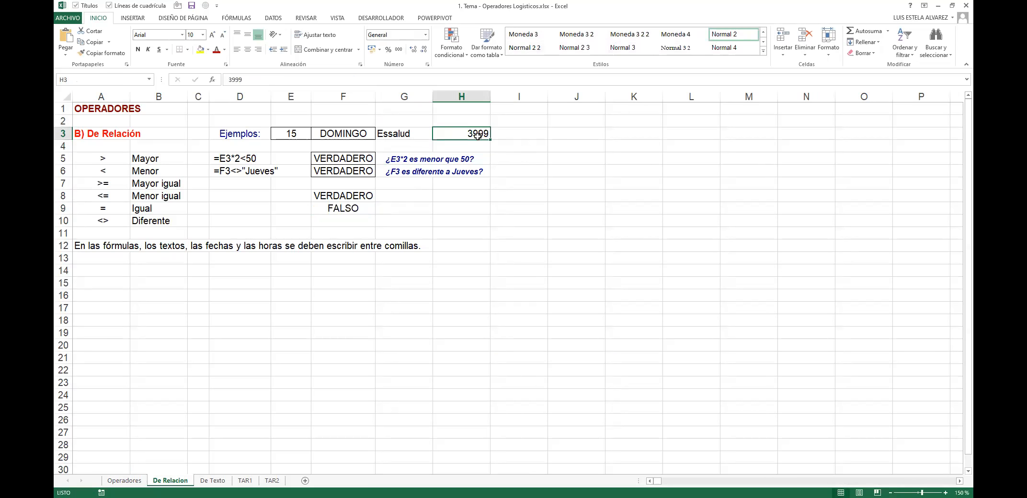
text(4000)
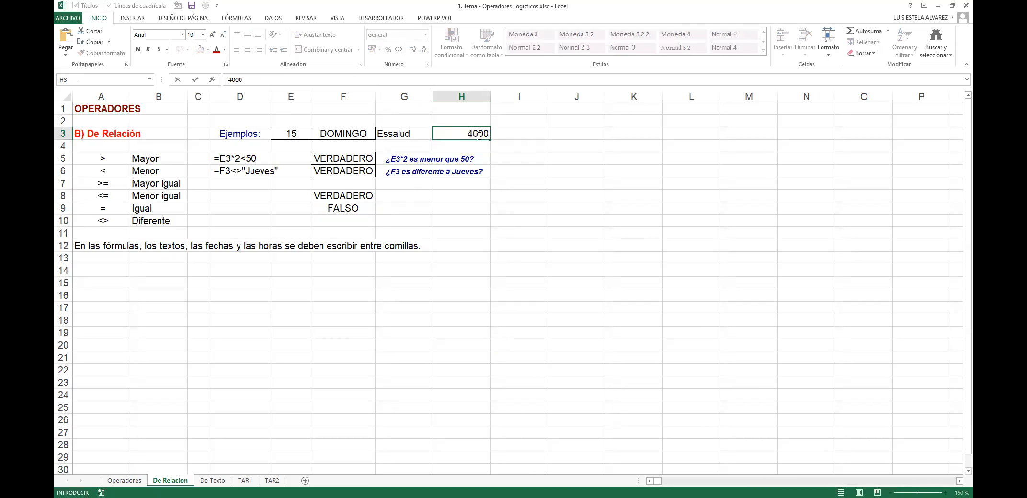
key(Return)
double_click(345, 209)
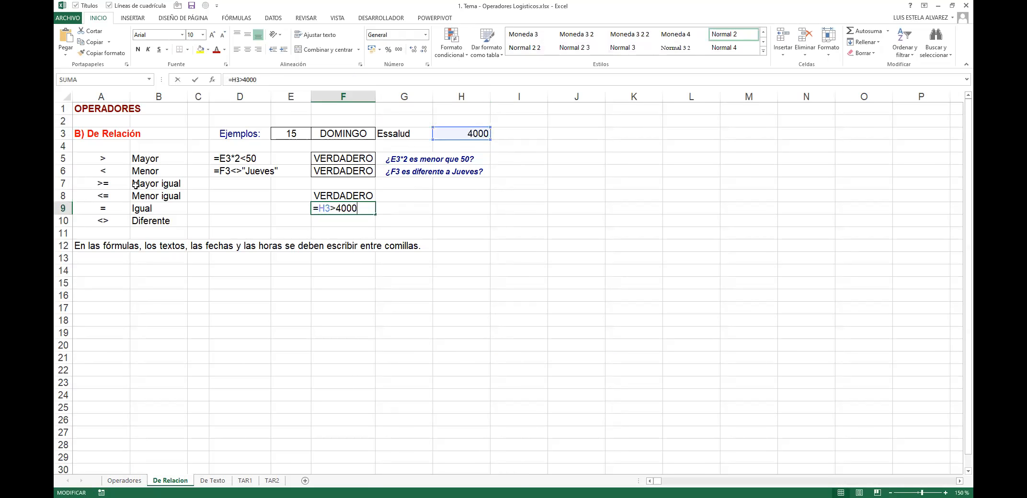
click(102, 184)
Step: Change F9's test to =H3>=4000 so it returns VERDADERO
double_click(341, 210)
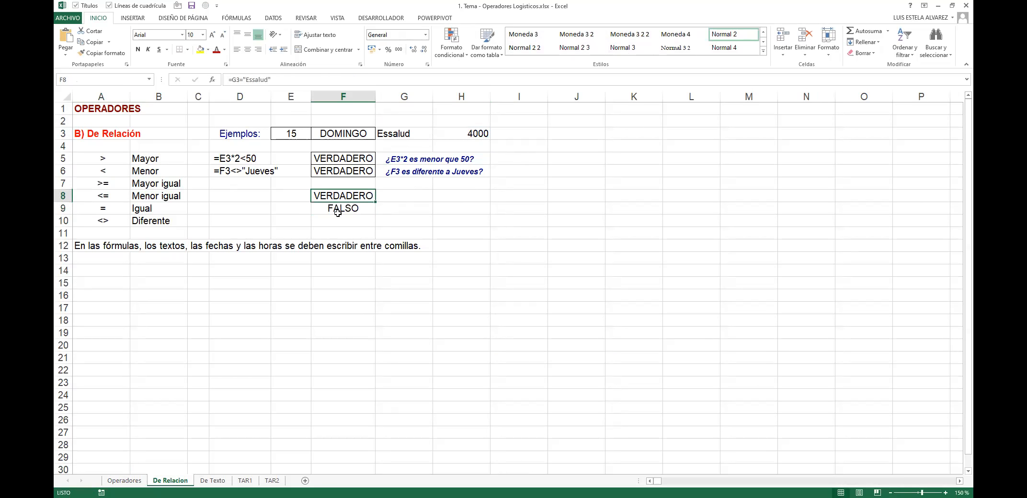
text(=)
key(Return)
key(Up)
key(shift+Up)
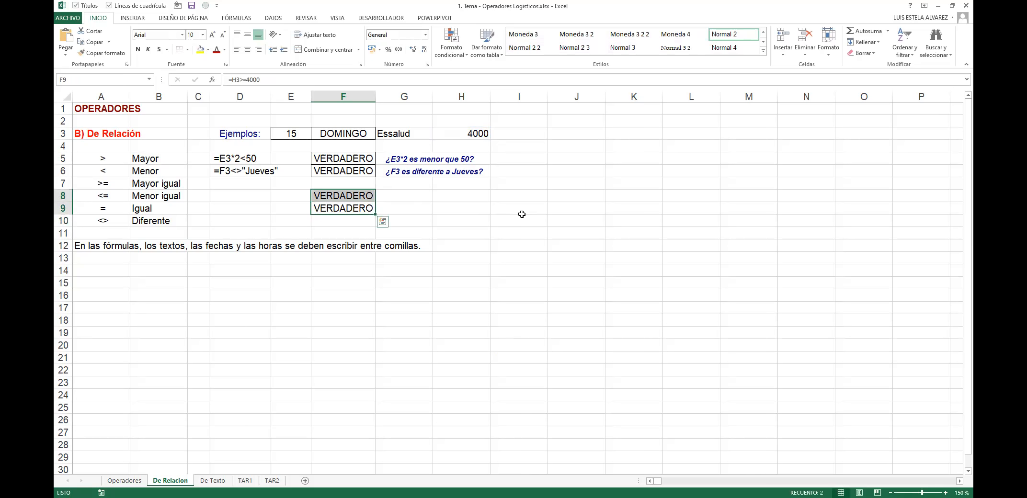
key(F2)
key(Escape)
Step: Compare the F9 and F8 formulas, highlighting the quoted Essalud text in F8
key(Down)
key(Up)
key(F2)
key(Escape)
key(Up)
key(F2)
key(Escape)
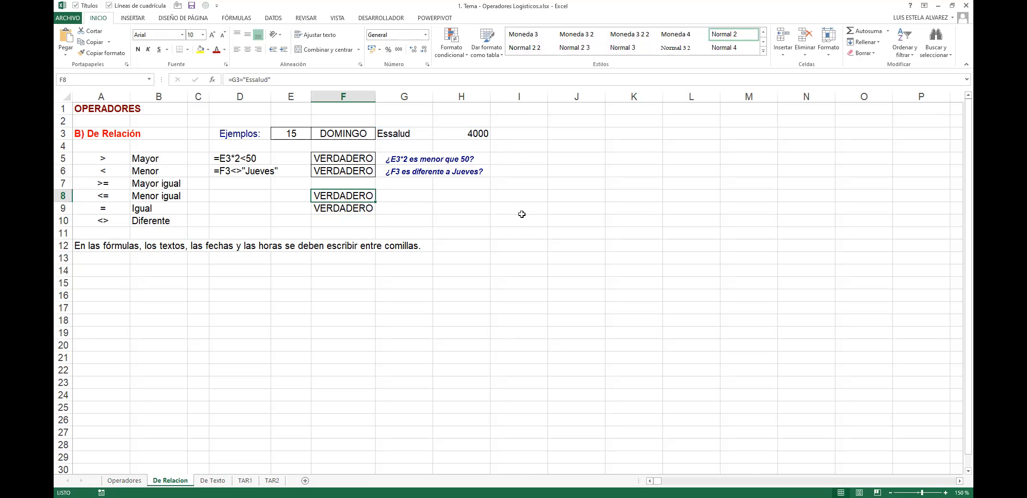
key(F2)
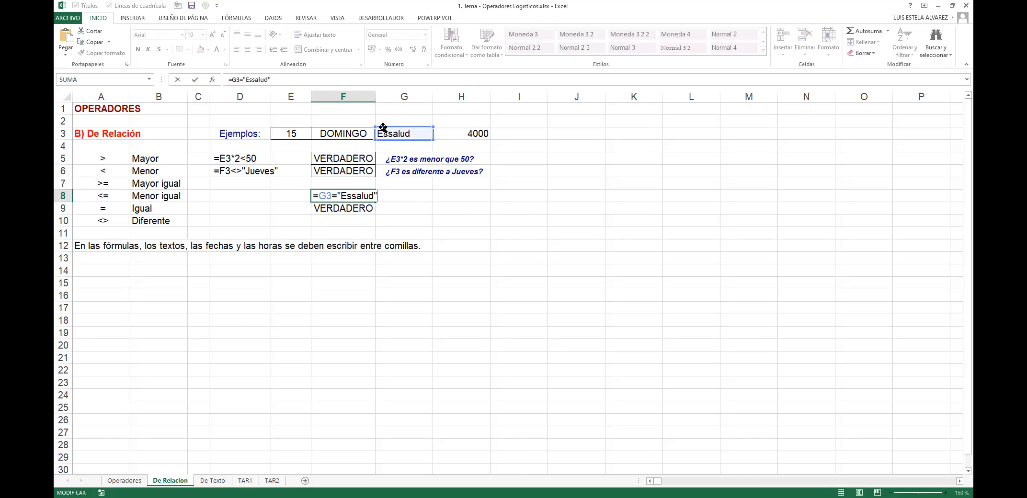
drag(316, 195, 389, 191)
key(Escape)
Step: Set the row 12 note across A12:G12 to font size 14 and highlight its quoting explanation
drag(92, 246, 419, 246)
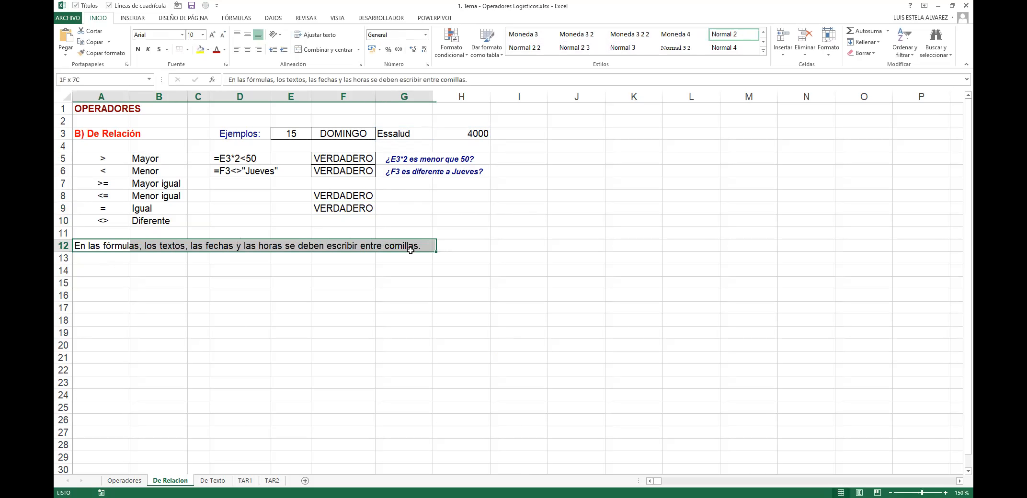
click(212, 34)
click(213, 35)
click(212, 34)
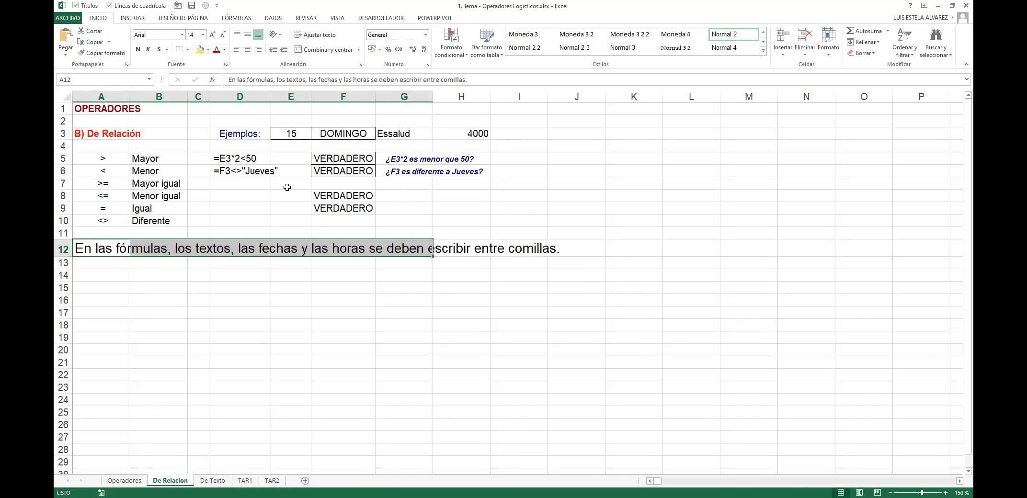
key(F2)
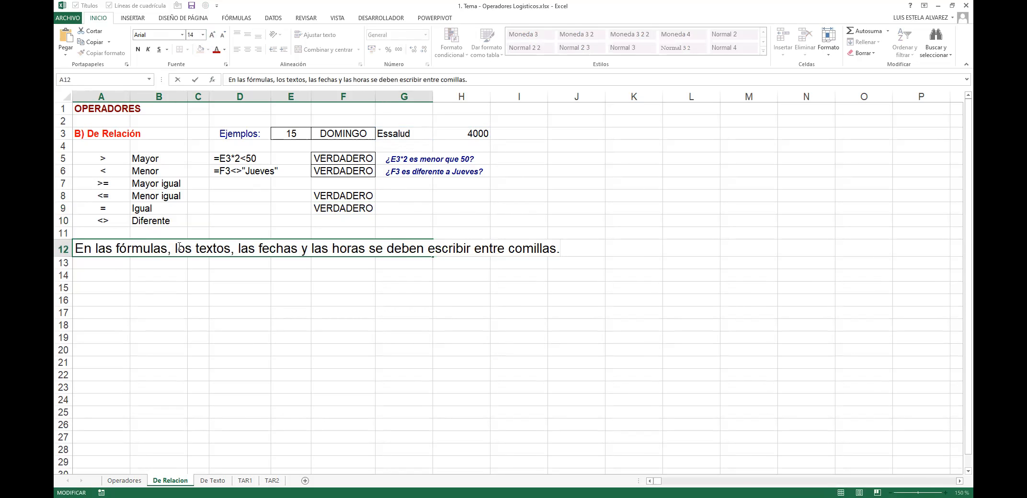
drag(176, 250, 565, 251)
key(Escape)
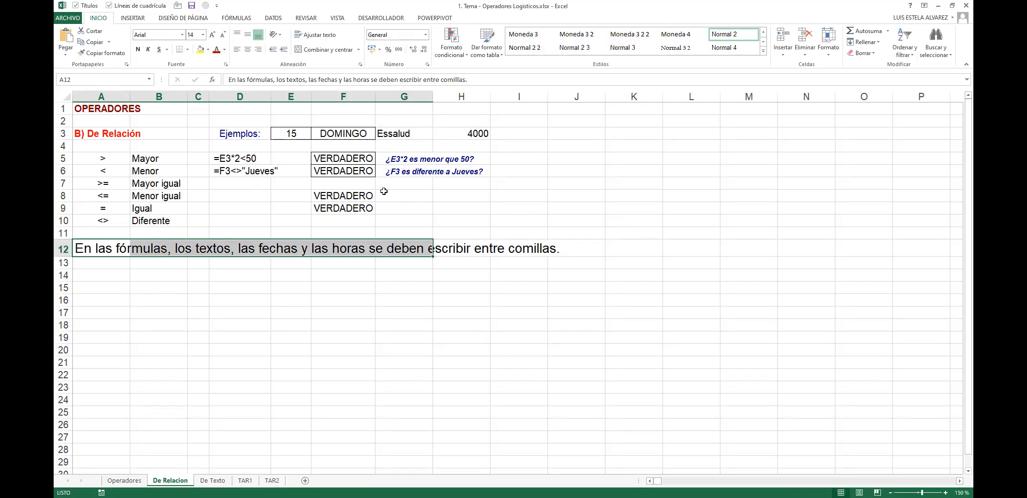
Step: Re-commit F9's =H3>=4000 formula showing VERDADERO, then open F8's formula
double_click(347, 208)
click(343, 208)
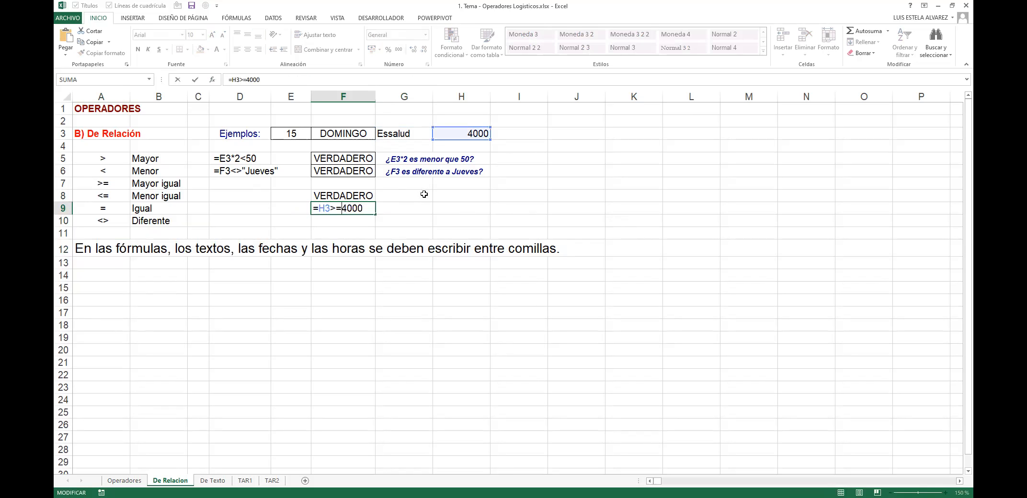
text(")
key(BackSpace)
key(Return)
key(Up)
key(Up)
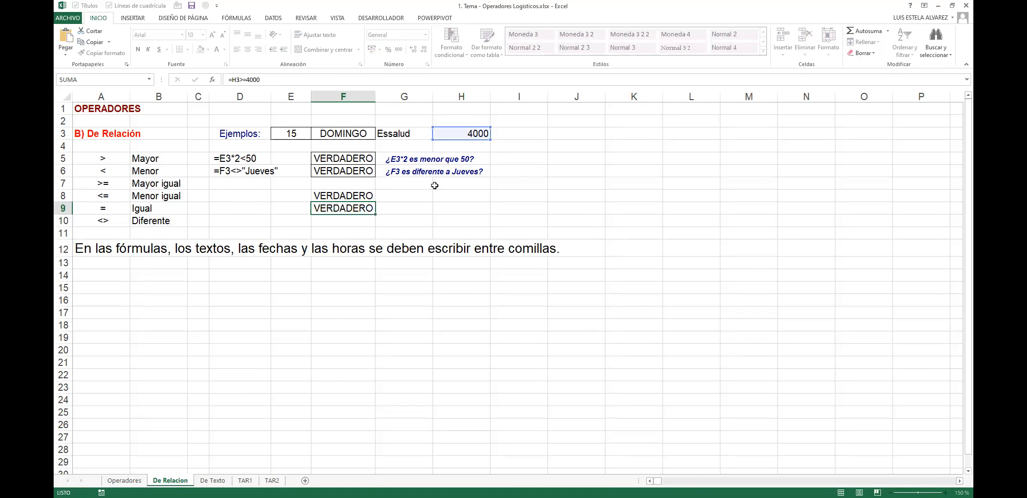
key(F2)
Step: Remove the quotes around Essalud in F8 to show the #¿NOMBRE? error
key(BackSpace)
key(Left)
key(BackSpace)
key(Return)
key(Up)
key(F2)
key(Escape)
Step: Restore the quotes so F8's =G3="Essalud" returns VERDADERO, and check G3's text
key(F2)
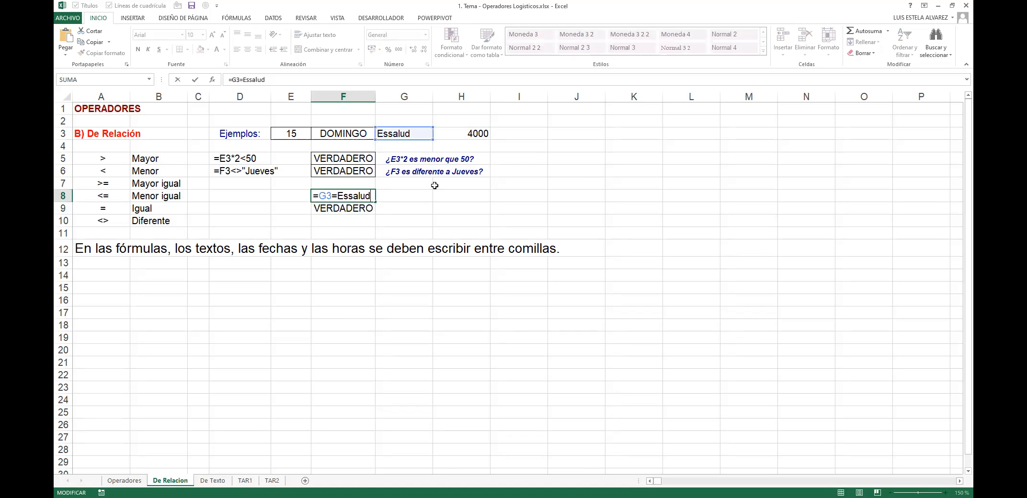
key(shift+End)
key(Left)
text("")
click(412, 196)
double_click(405, 133)
key(Escape)
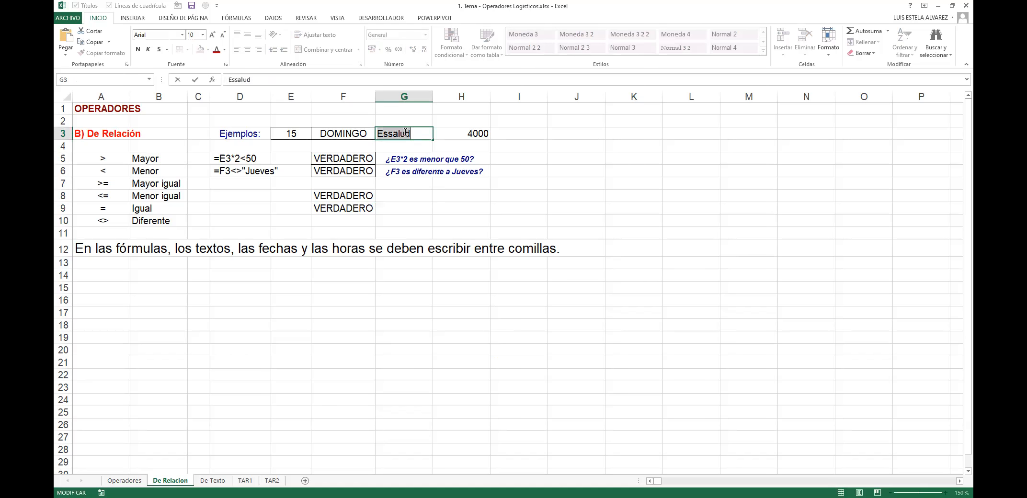
Step: Highlight the quoted "Essalud" in F8's formula again, then move to the De Texto sheet
double_click(328, 194)
drag(336, 196, 406, 195)
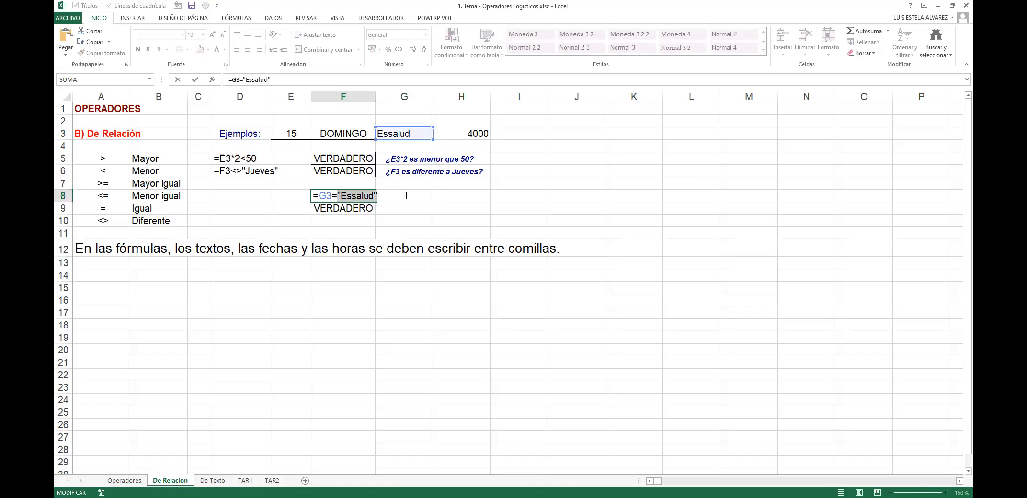
key(Escape)
key(F2)
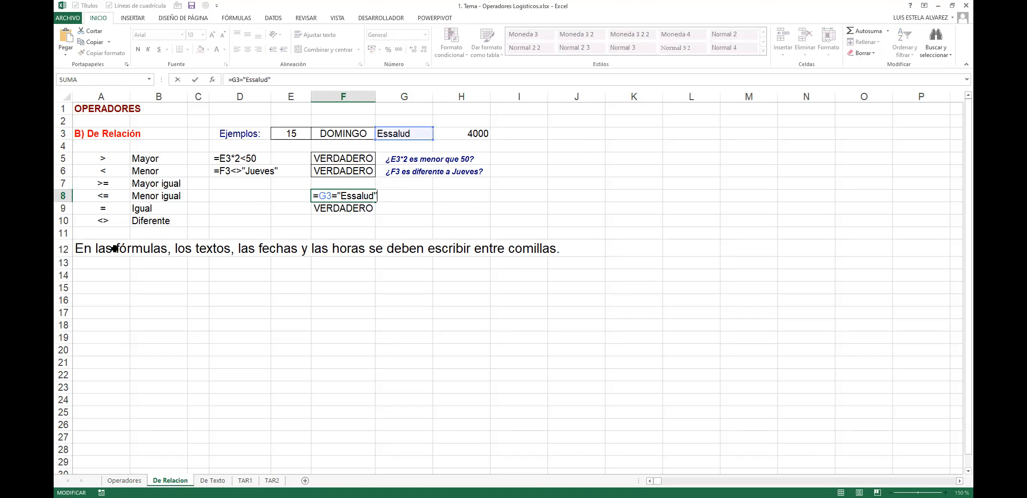
drag(337, 196, 379, 196)
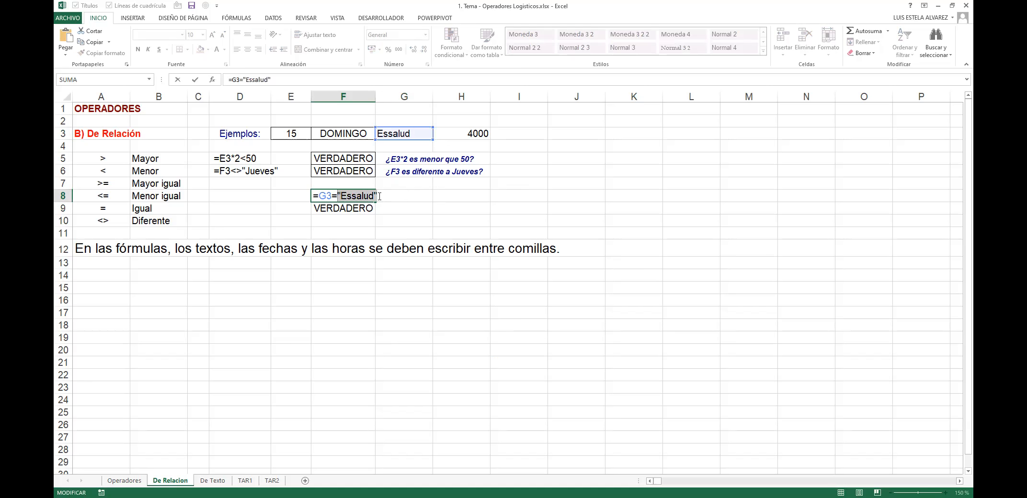
key(Escape)
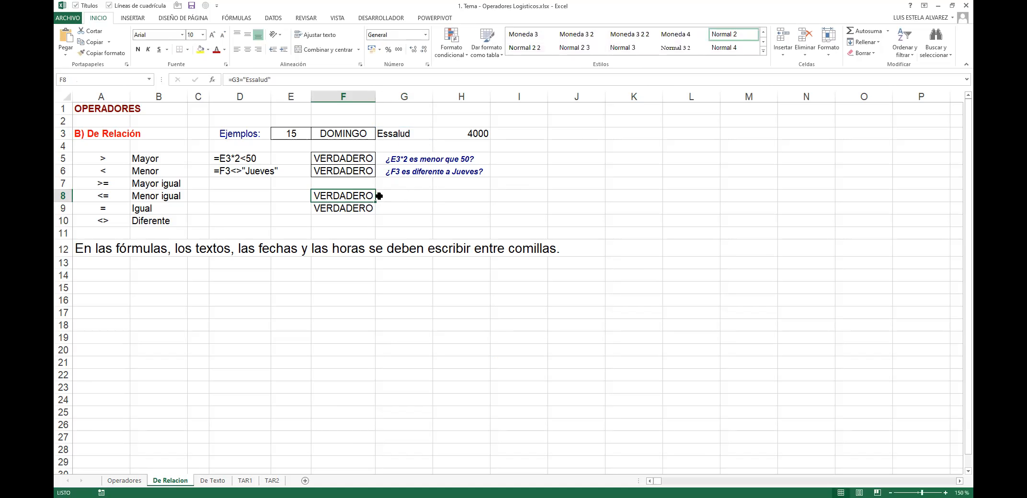
key(ctrl+Home)
key(ctrl+Page_Down)
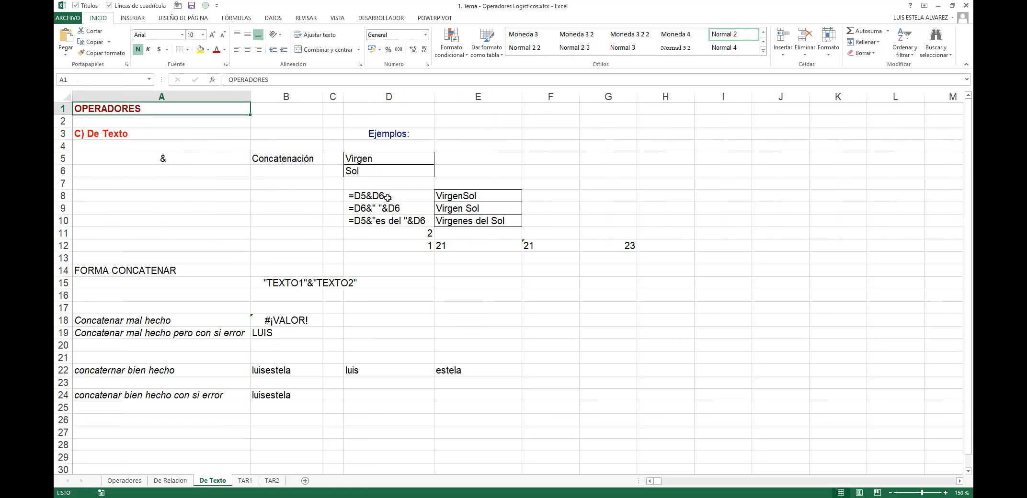
click(367, 210)
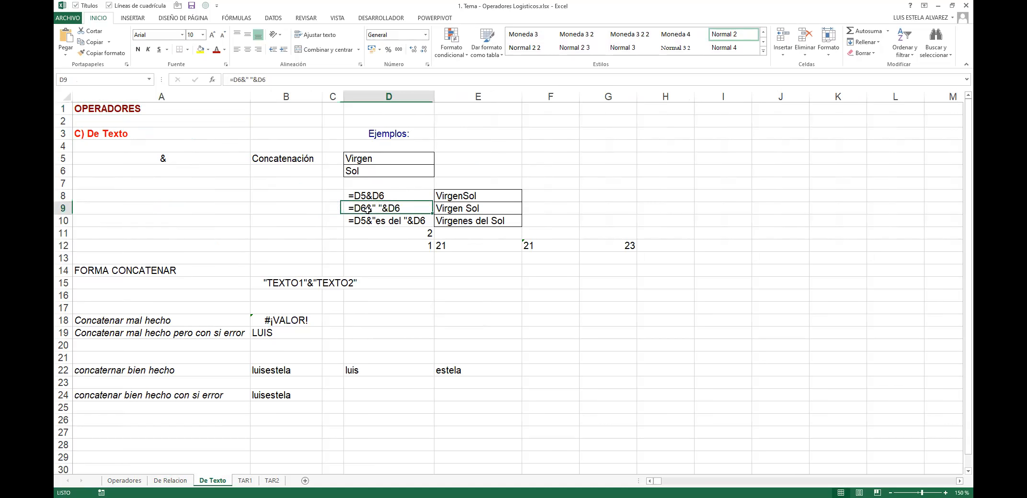
click(163, 155)
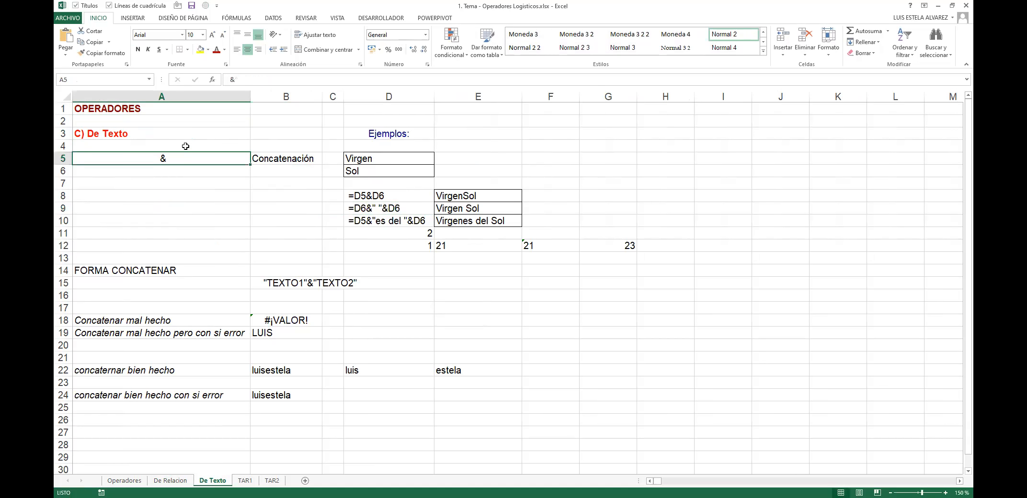
shift+click(291, 161)
double_click(156, 157)
click(182, 169)
double_click(177, 160)
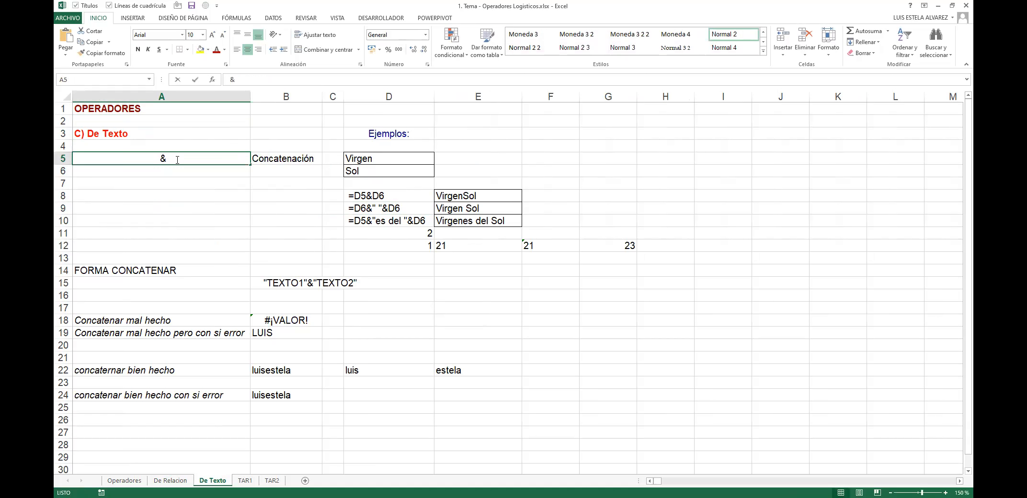
click(711, 171)
text(=)
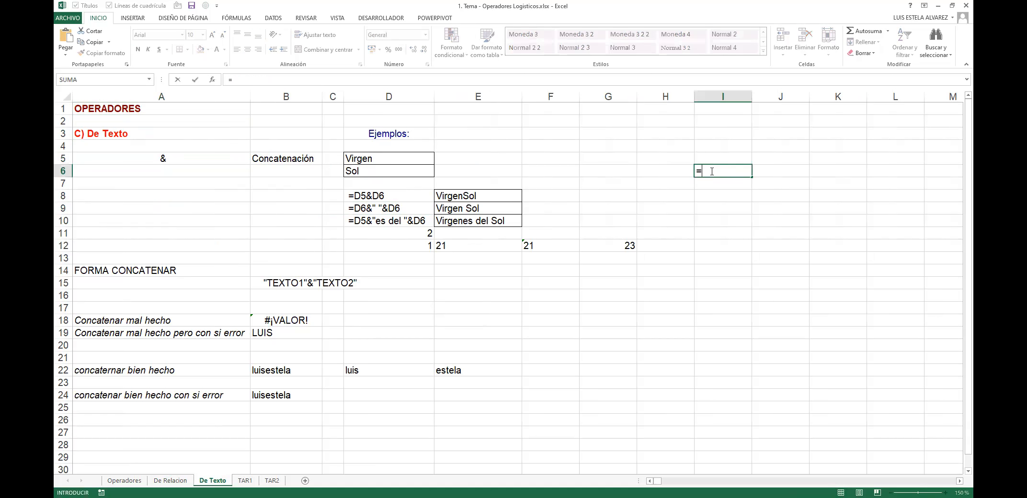
text(con)
key(Tab)
click(724, 144)
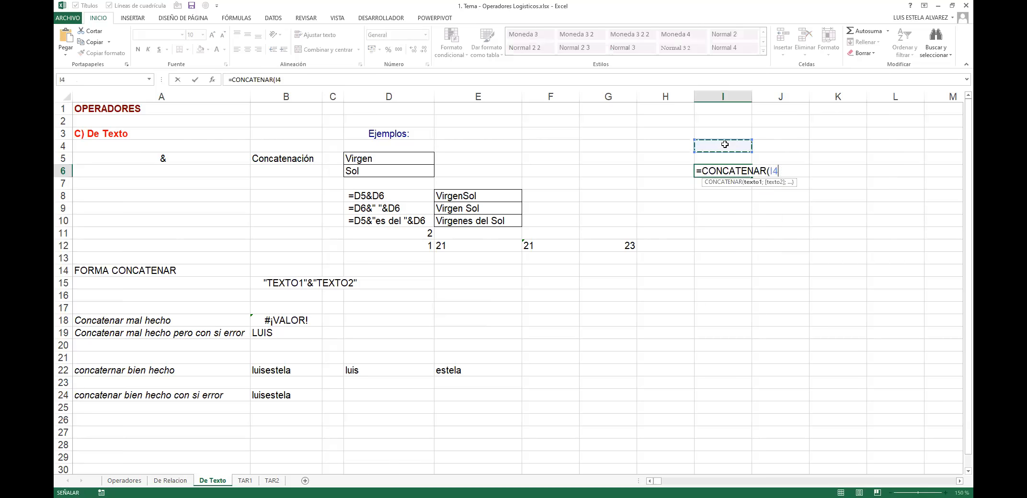
text(;)
click(754, 146)
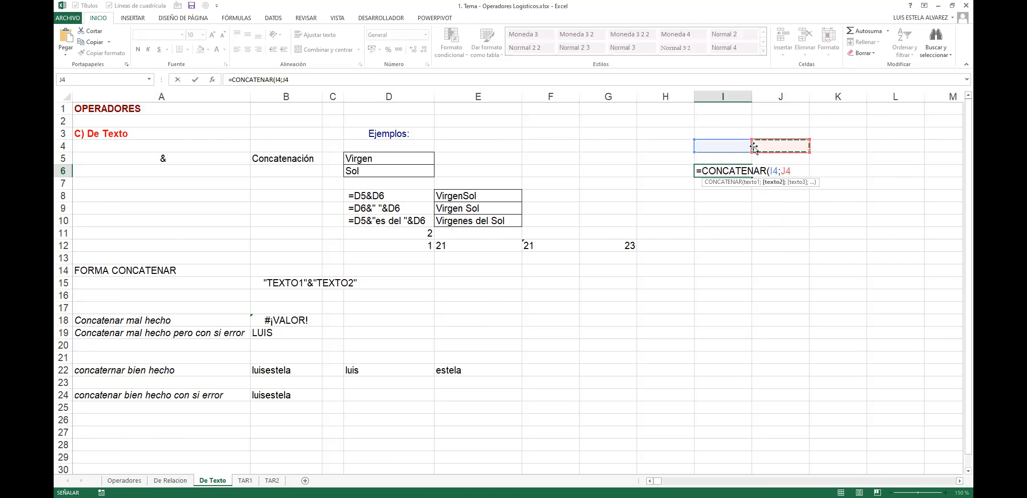
text(;)
key(Right)
key(Right)
key(Up)
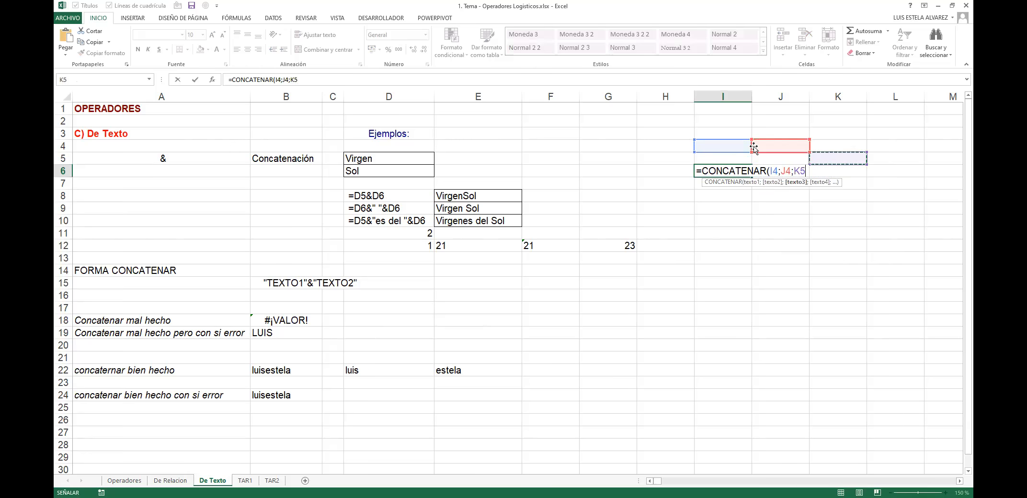
key(Escape)
key(Up)
key(Up)
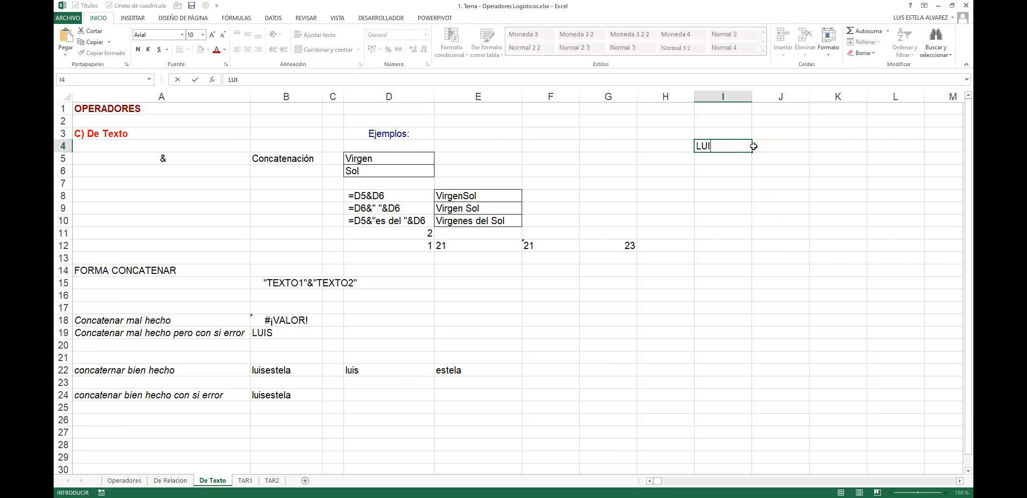
key(Tab)
key(Tab)
key(Tab)
key(Left)
key(Down)
key(Left)
key(Left)
key(Left)
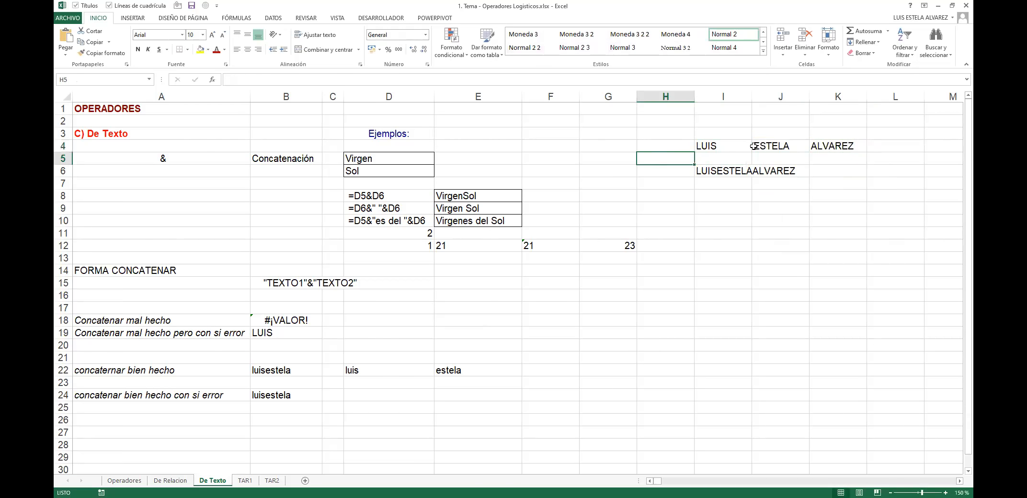
key(Down)
key(Right)
key(F2)
key(Escape)
key(shift+Up)
key(shift+Up)
key(Down)
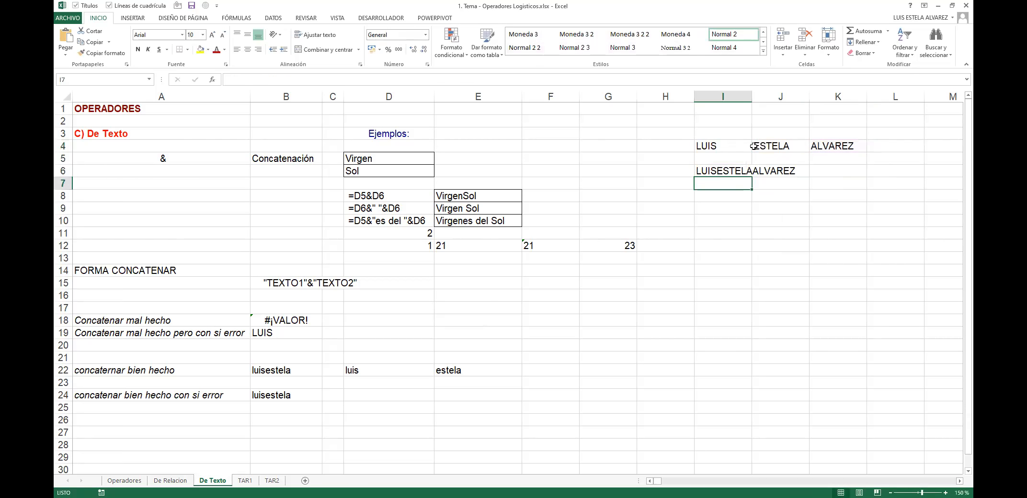
text(=)
key(Up)
key(Up)
key(Up)
text(&)
key(Up)
key(Up)
key(Up)
key(Right)
text(&)
key(Right)
key(Right)
key(Up)
key(Up)
key(Up)
key(Return)
key(Up)
key(shift+Up)
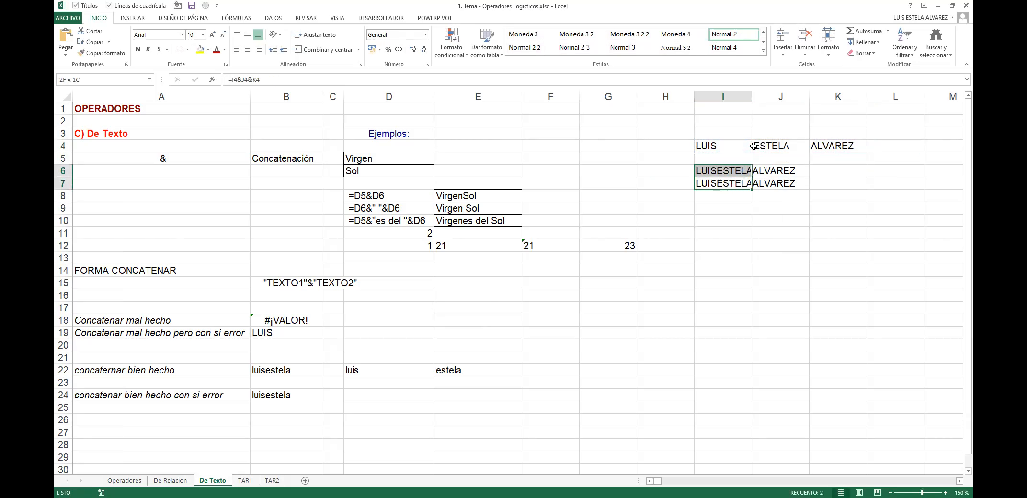
key(Delete)
key(Up)
key(Up)
key(Up)
key(shift+Right)
key(shift+Right)
key(Delete)
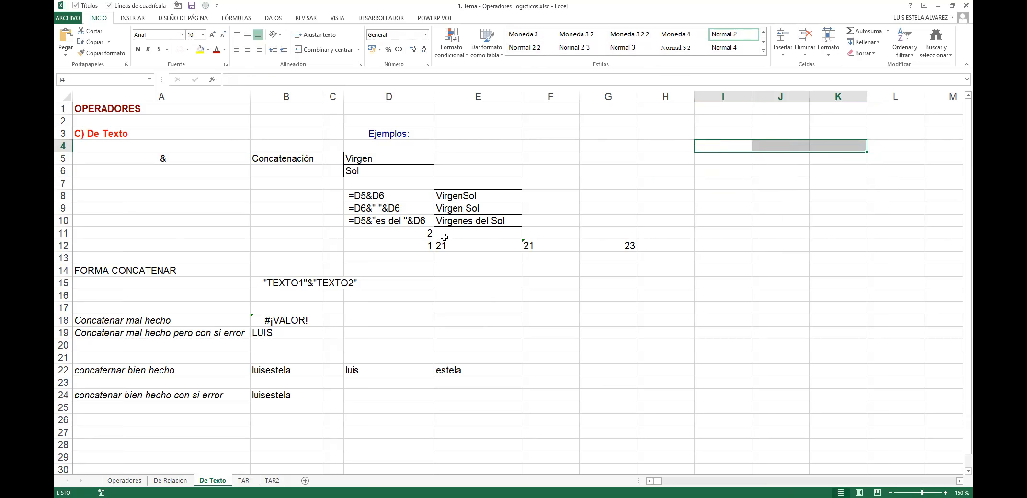
Step: Inspect the quoted TEXTO1 part of B15's concatenation template
click(297, 283)
drag(328, 286, 380, 279)
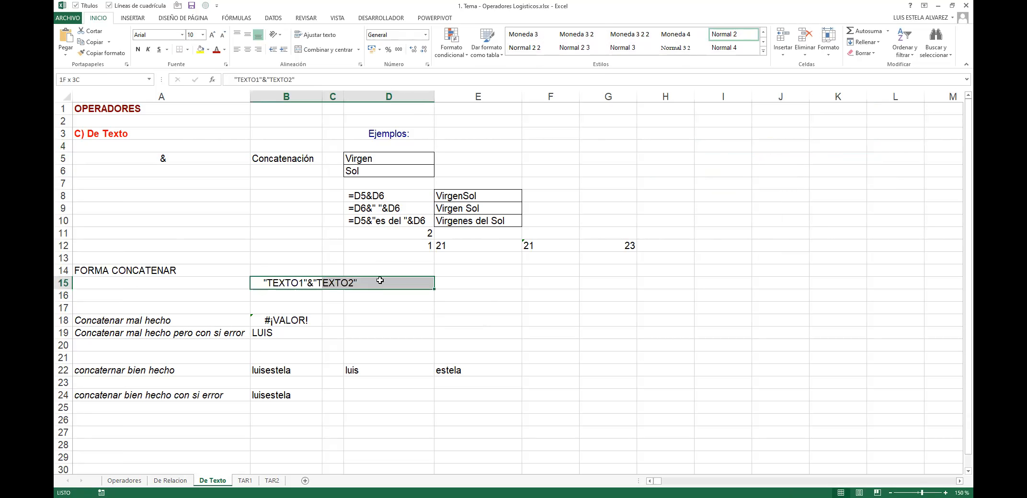
click(273, 283)
double_click(268, 283)
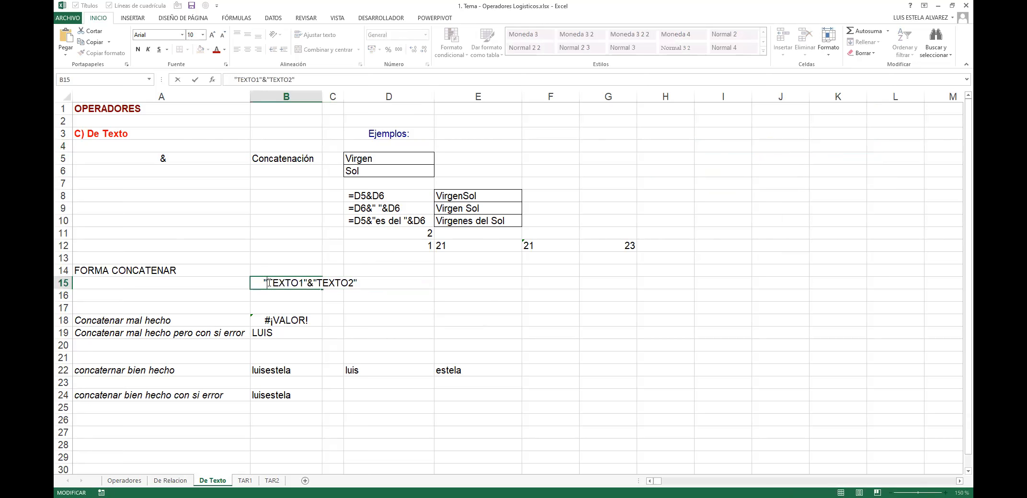
drag(263, 283, 303, 283)
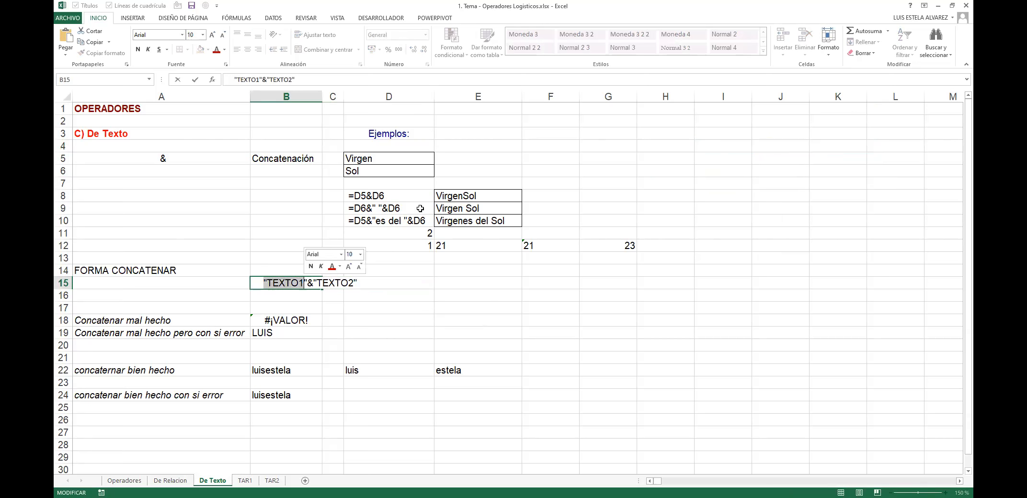
Step: Change D8 to =D5&" "&D6 so it shows Virgen Sol with a space
click(363, 196)
double_click(361, 195)
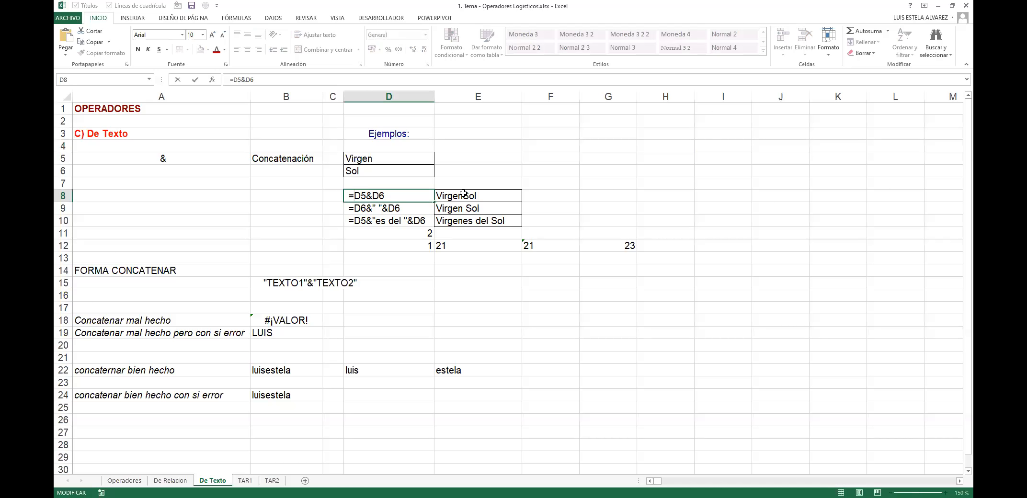
click(373, 196)
text(" "&)
key(Left)
key(Left)
key(shift+Right)
key(shift+Right)
key(Home)
key(Delete)
key(Return)
Step: Review the example cells and D8's finished formula without changing it
key(Up)
key(Right)
key(Left)
key(Right)
key(Left)
key(Right)
key(Left)
key(F2)
key(Left)
key(Left)
key(Left)
key(Escape)
Step: Enter =CONCATENAR(D5;" ";D6) in F8 to produce the same Virgen Sol result
key(Right)
key(Right)
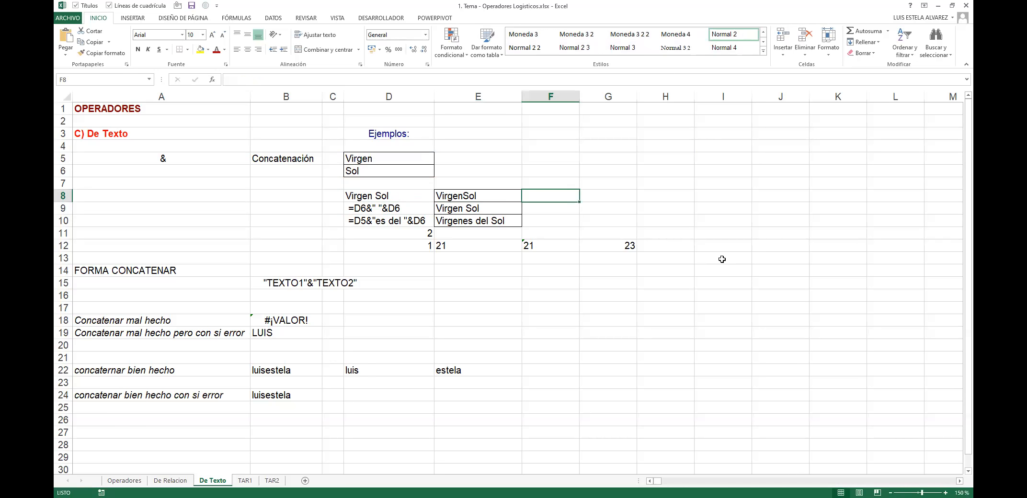
text(=C)
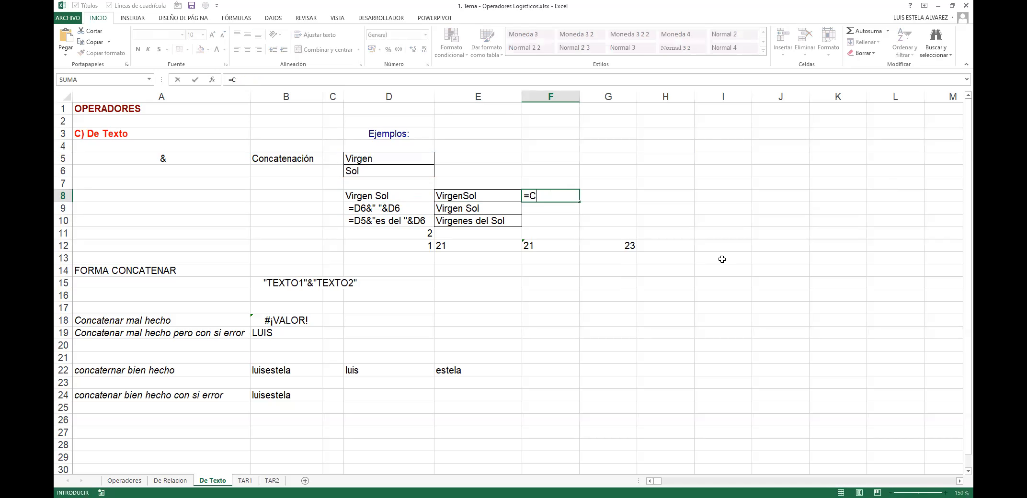
text(ONCATENAR()
key(Left)
key(Left)
key(Up)
key(Up)
key(Up)
text(;" ";)
key(Left)
key(Left)
key(Up)
key(Up)
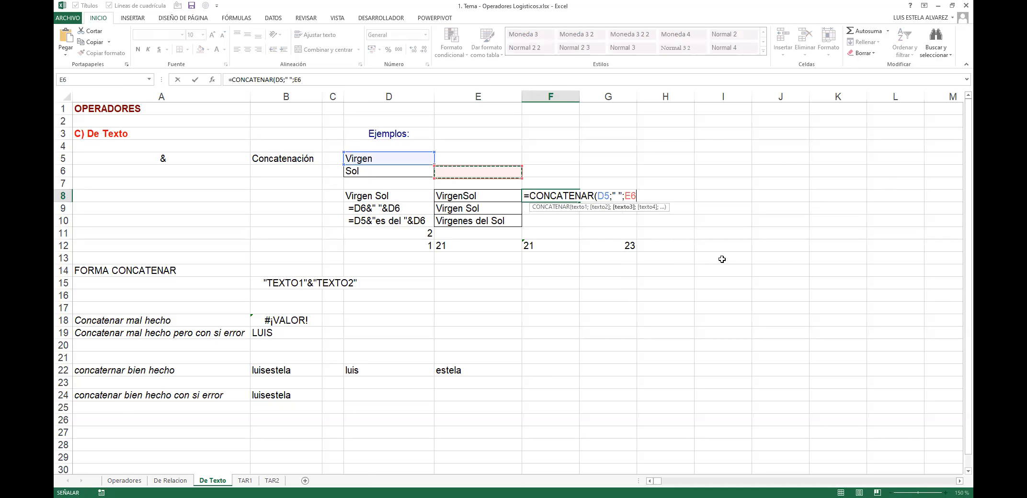
key(Return)
key(Up)
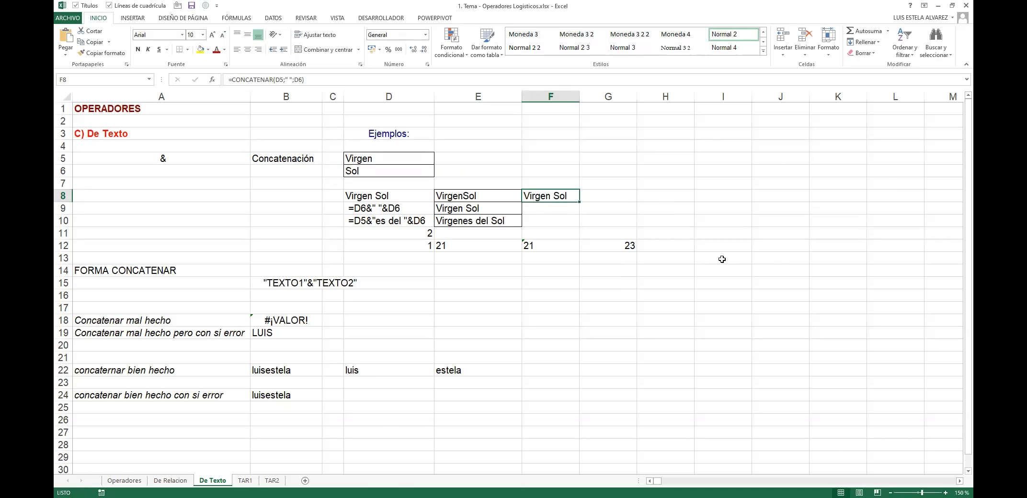
key(Left)
key(Left)
key(Right)
key(Right)
key(Delete)
key(ctrl+z)
Step: Look over the E12 example and B18's #¡VALOR! error, then go to the Operadores sheet
key(Left)
key(Down)
key(Down)
key(Down)
key(Down)
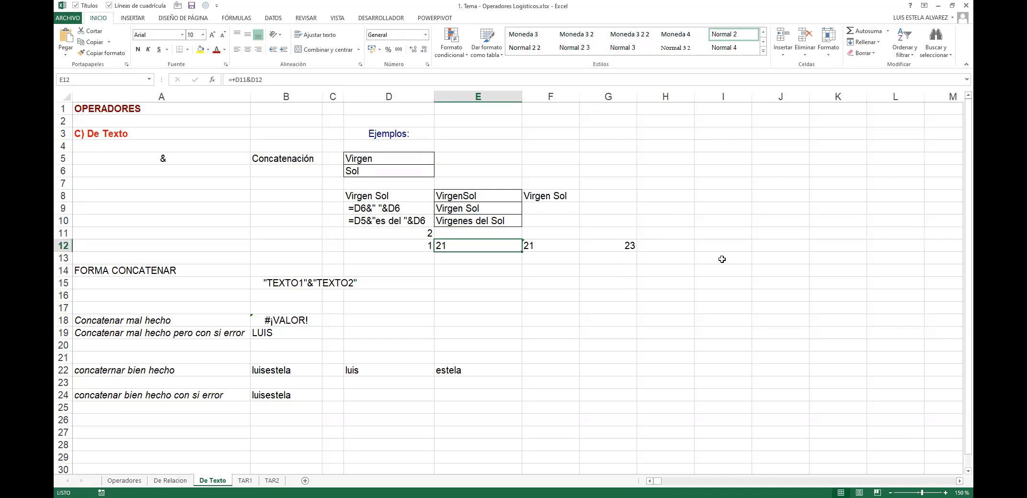
key(Left)
key(Left)
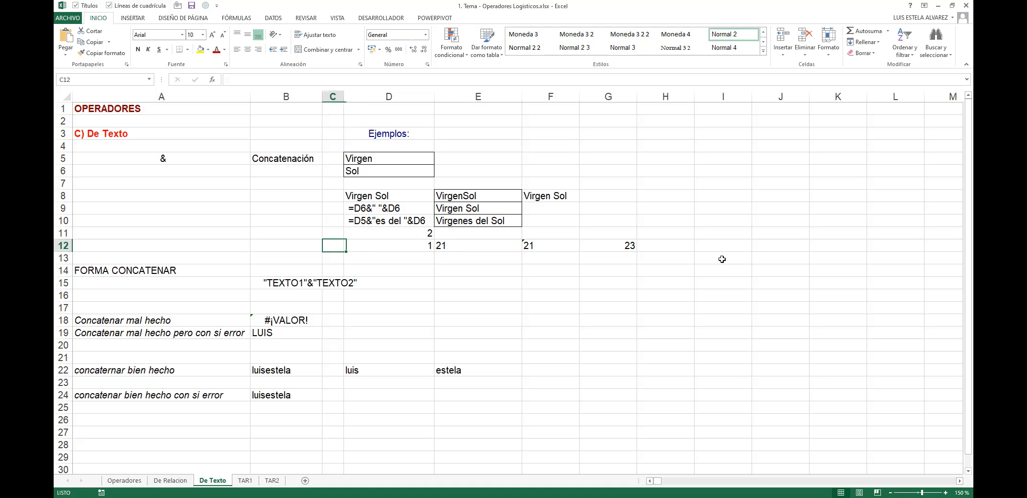
key(Down)
key(Left)
key(Down)
key(Down)
key(Down)
key(Down)
key(Down)
key(Down)
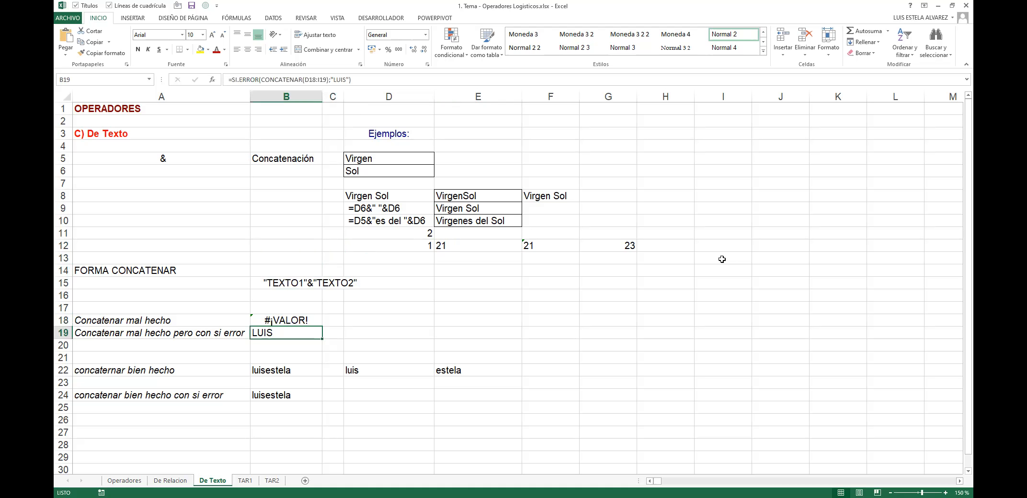
key(Up)
key(Left)
key(Right)
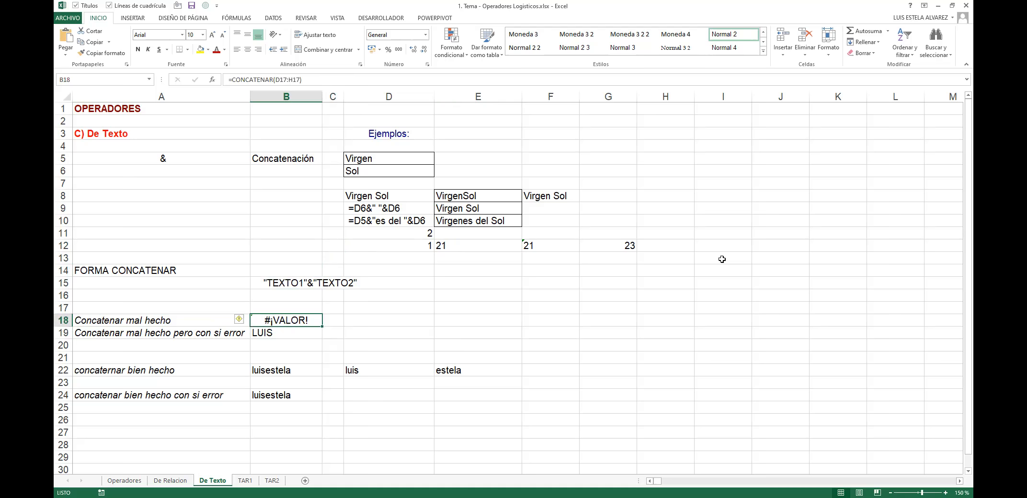
key(ctrl+Page_Up)
key(ctrl+Page_Up)
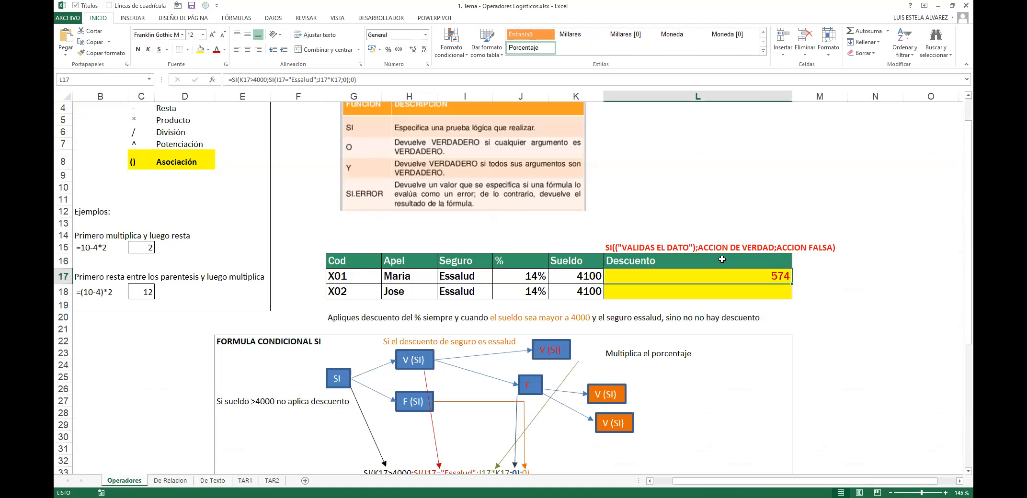
Step: Select E44:L49 around the SI.ERROR(value; replacement) syntax note, then move to De Relacion
scroll(723, 268, down, 5)
drag(220, 263, 764, 324)
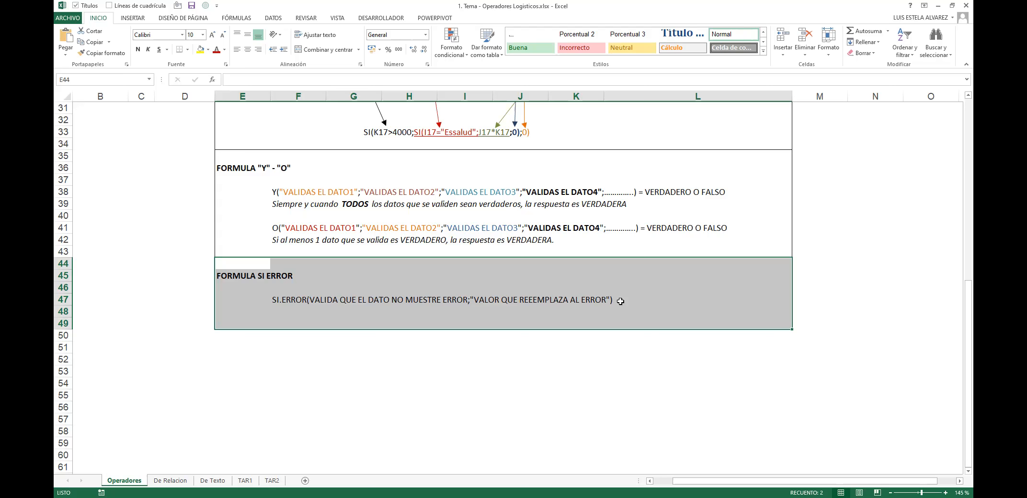
click(183, 482)
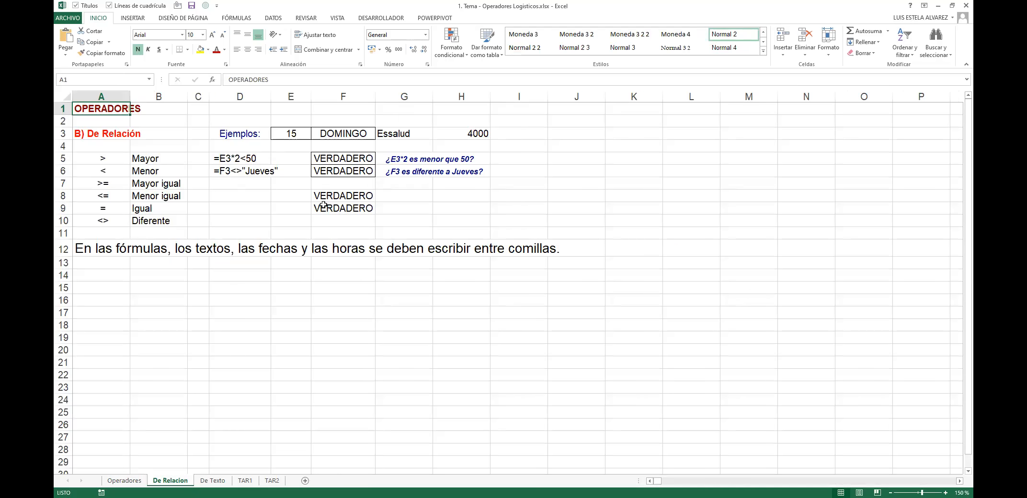
Step: Enter the comparison =G3=Essalud in F8 without quotes, producing the #¿NOMBRE? error
click(366, 211)
click(371, 197)
text(=G3="Essalud)
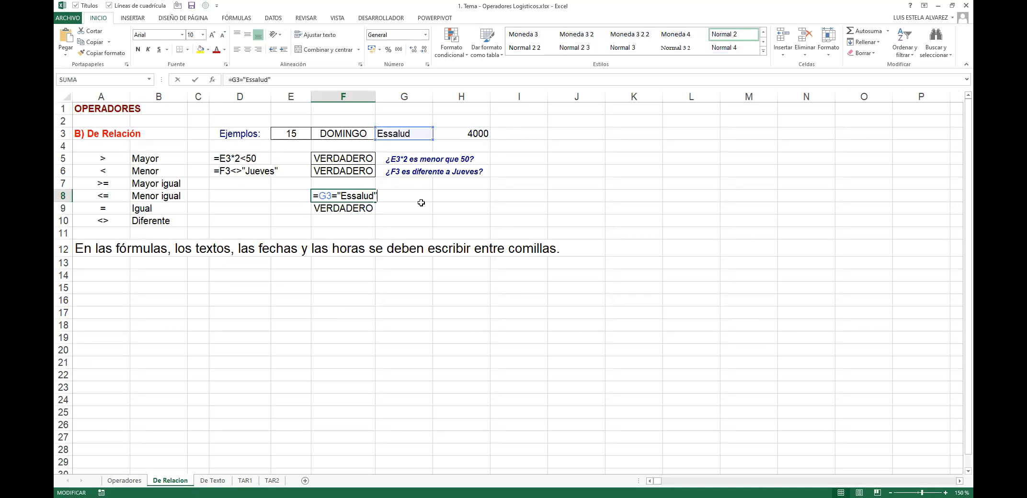
key(Delete)
key(ctrl+Return)
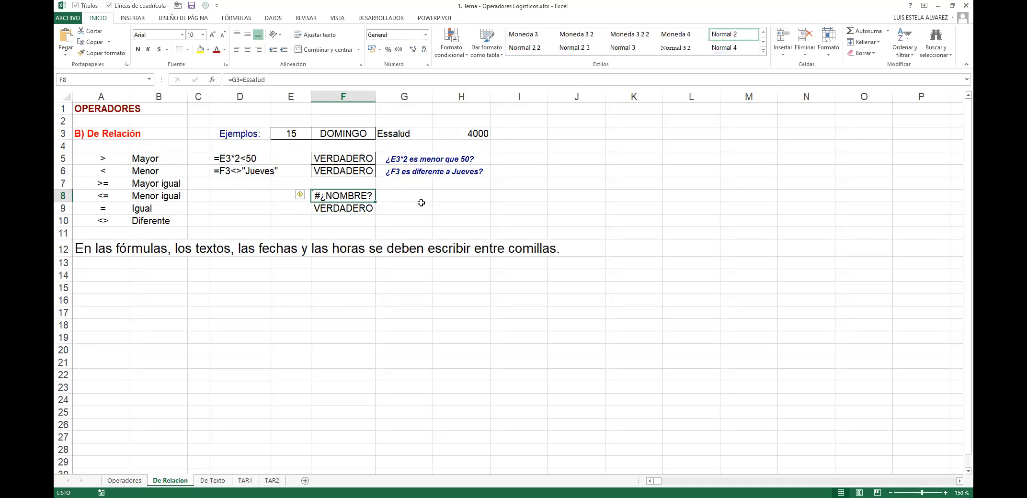
key(F2)
key(Escape)
Step: Put a sample #N/A error in G8 beside it, then clear it again
click(405, 198)
text(#N/A)
key(ctrl+Return)
key(shift+Left)
key(shift+Right)
key(Delete)
key(Left)
key(F2)
key(Tab)
key(BackSpace)
Step: Add the missing quote so F8's =G3="Essalud" returns VERDADERO
key(Left)
key(F2)
key(Left)
key(Left)
text(")
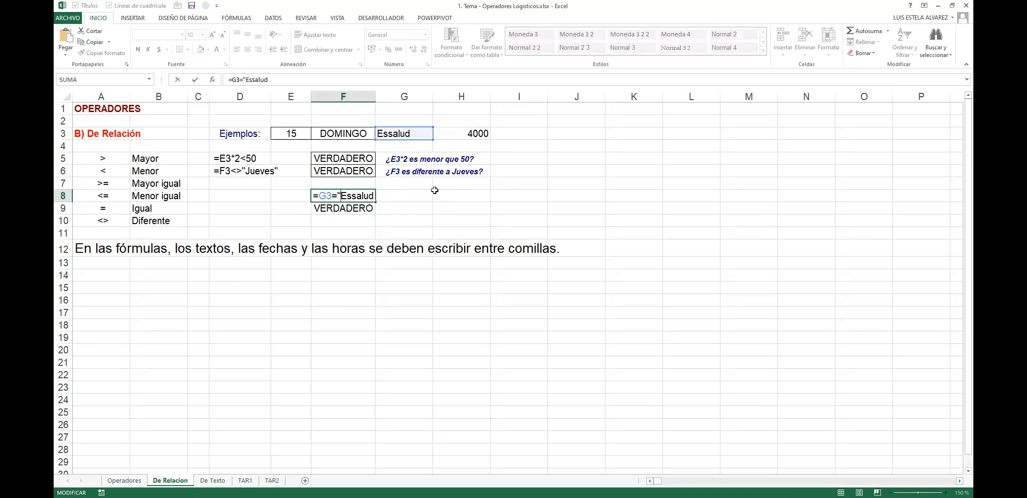
key(Return)
key(ctrl+Page_Up)
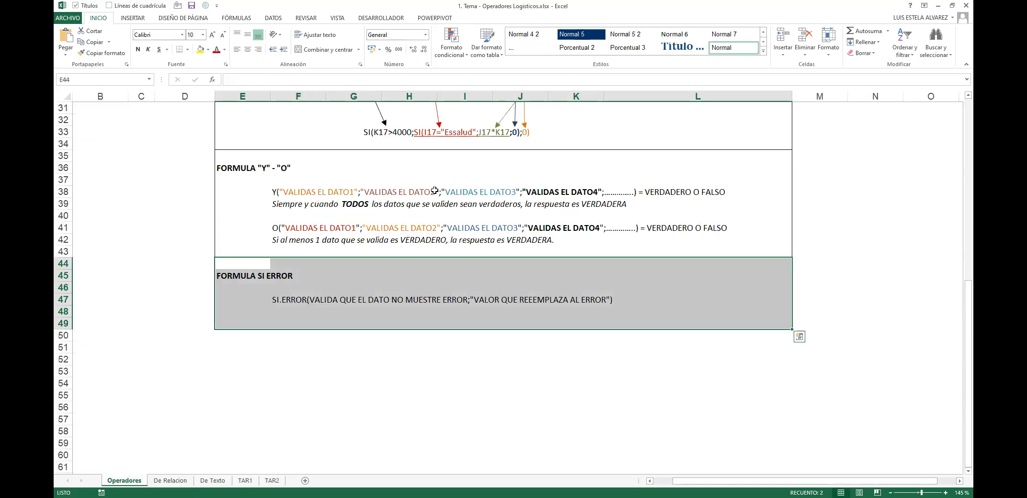
click(314, 278)
ctrl+scroll(312, 311, up, 3)
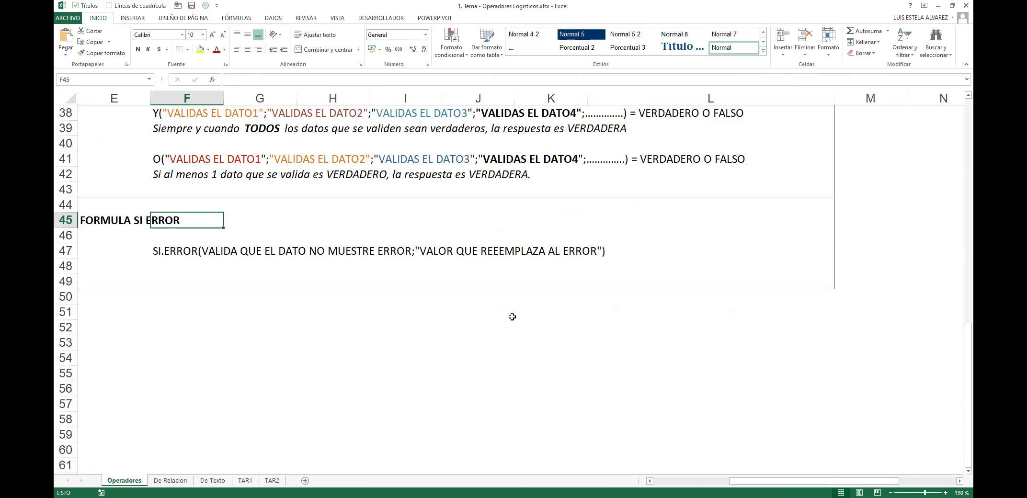
drag(322, 315, 168, 281)
click(421, 256)
double_click(343, 251)
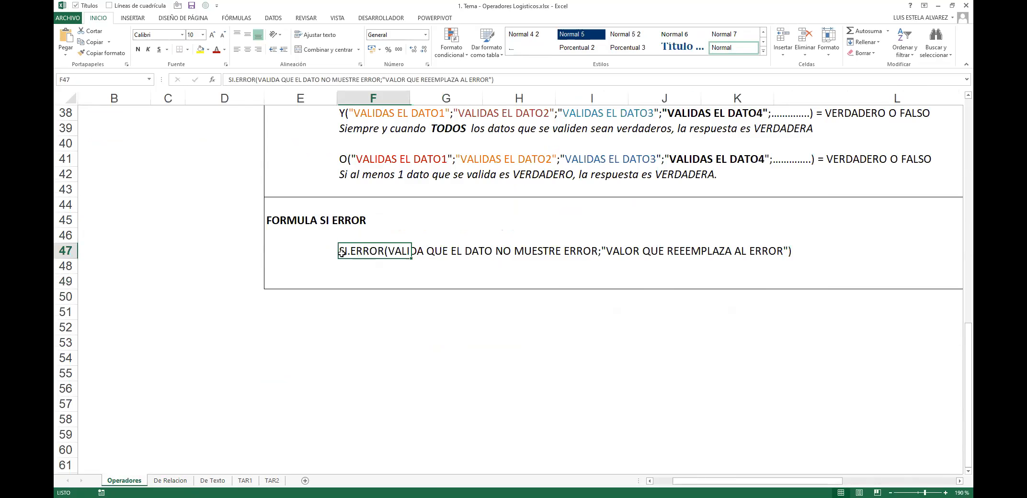
drag(387, 251, 598, 253)
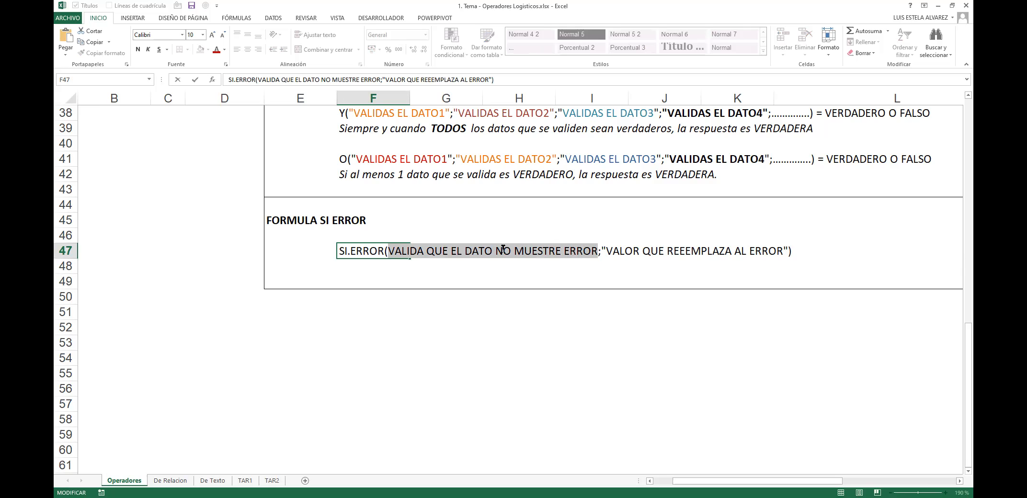
mouse_move(386, 250)
mouse_down()
mouse_move(595, 251)
mouse_move(388, 253)
mouse_up()
drag(602, 251, 781, 254)
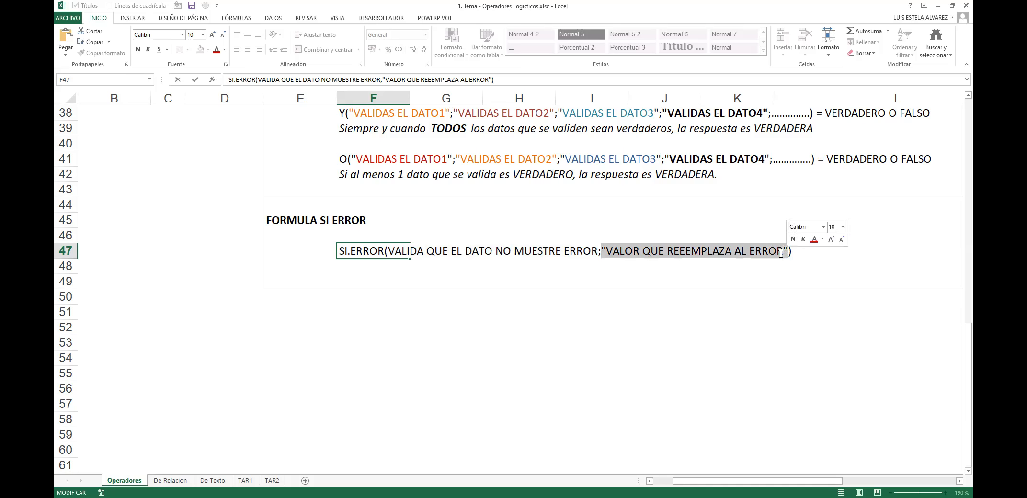
key(Escape)
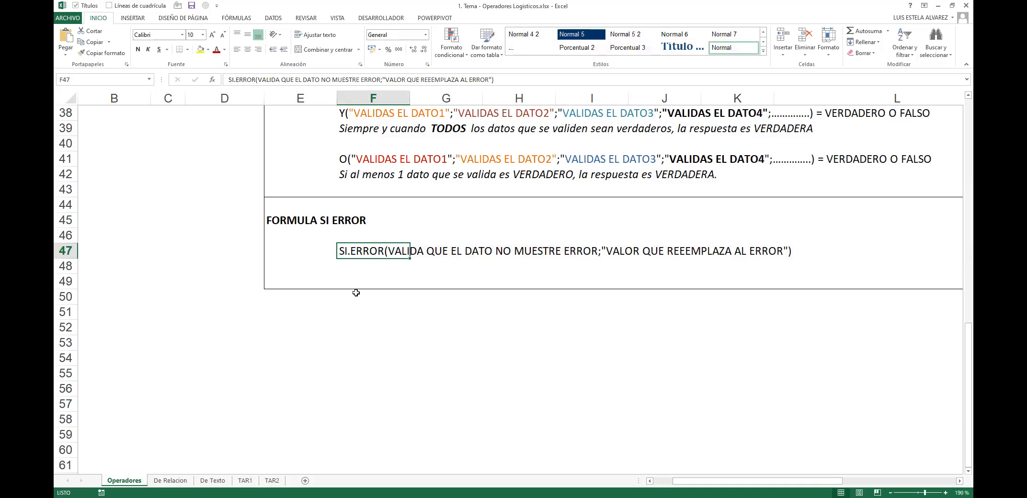
click(463, 222)
Step: Type SI.ERROR(_____;_____) in G45 and remove the leading equals sign so it stays text
text(=SI)
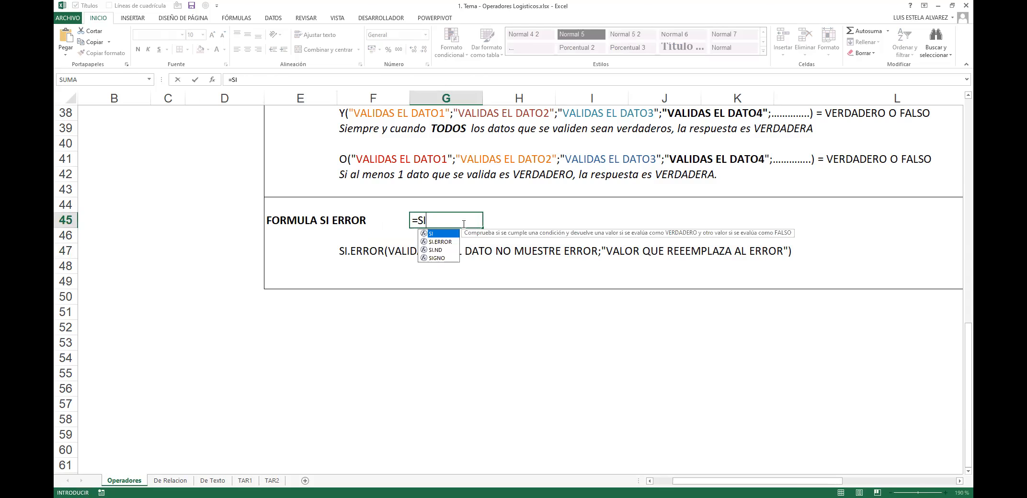
key(Down)
key(Tab)
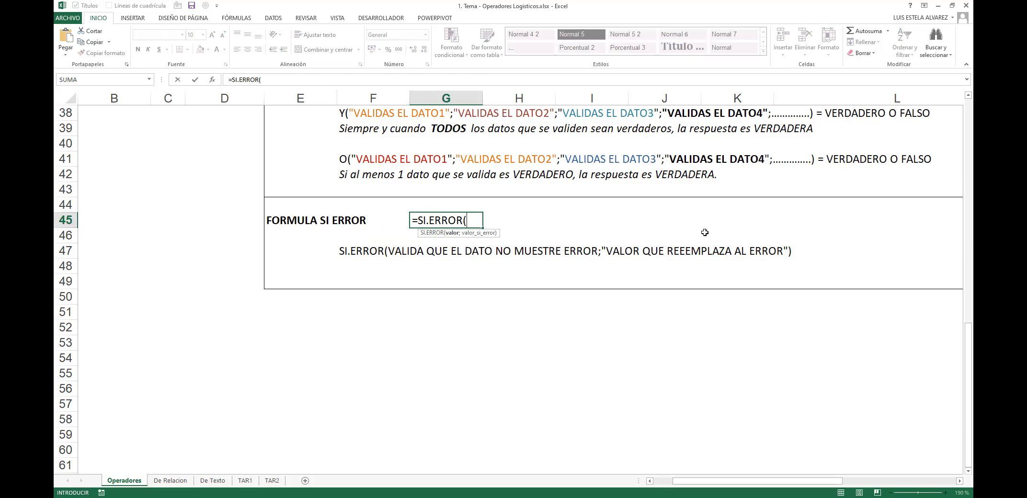
text(_____;_____))
key(F2)
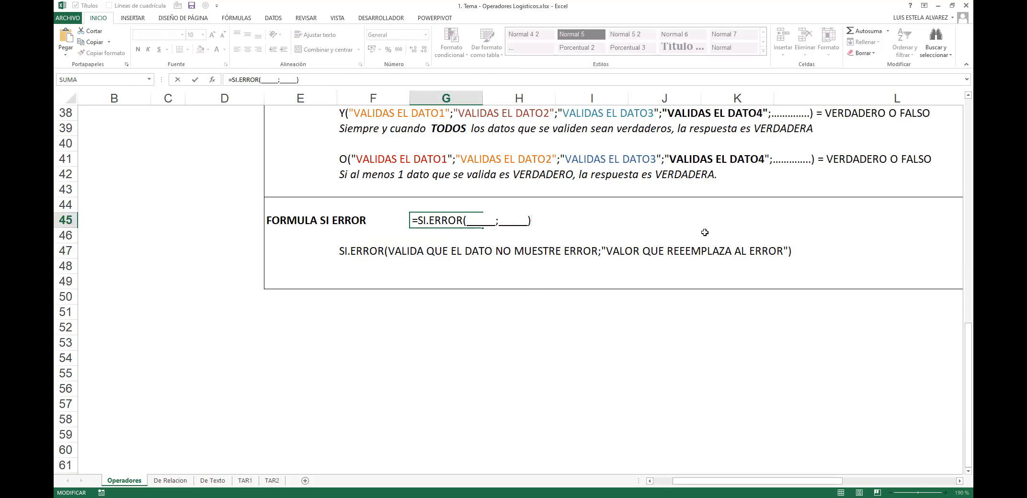
key(Home)
key(Delete)
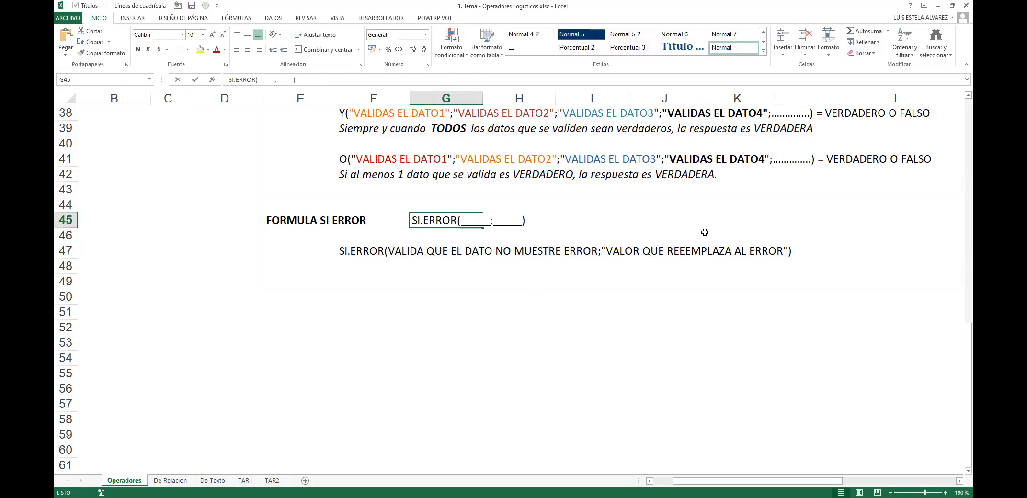
Step: Highlight the two blank arguments of the G45 template, leaving the text unchanged
key(Right)
key(Right)
key(Right)
key(Right)
key(Right)
key(Right)
key(shift+Right)
key(shift+Right)
key(shift+Right)
key(shift+Right)
key(shift+Right)
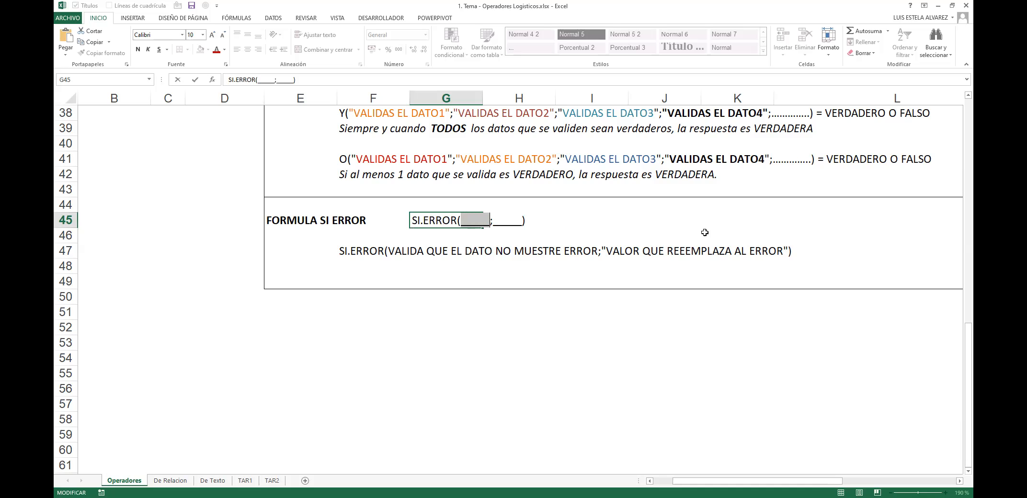
key(shift+Right)
key(shift+Right)
key(shift+Right)
key(shift+Right)
key(shift+Right)
key(shift+Right)
key(Escape)
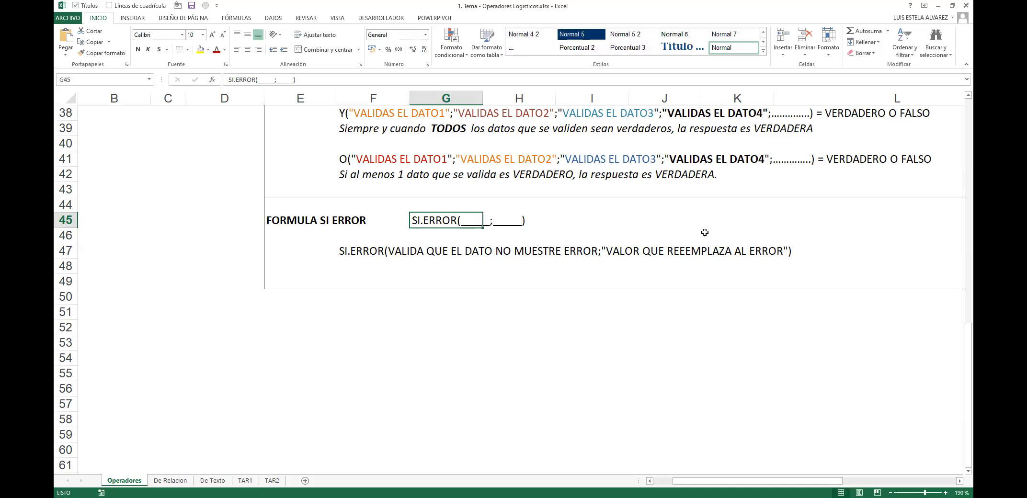
key(F2)
key(Left)
key(Left)
key(Left)
key(shift+Left)
key(shift+Left)
key(shift+Left)
key(shift+Left)
key(shift+Left)
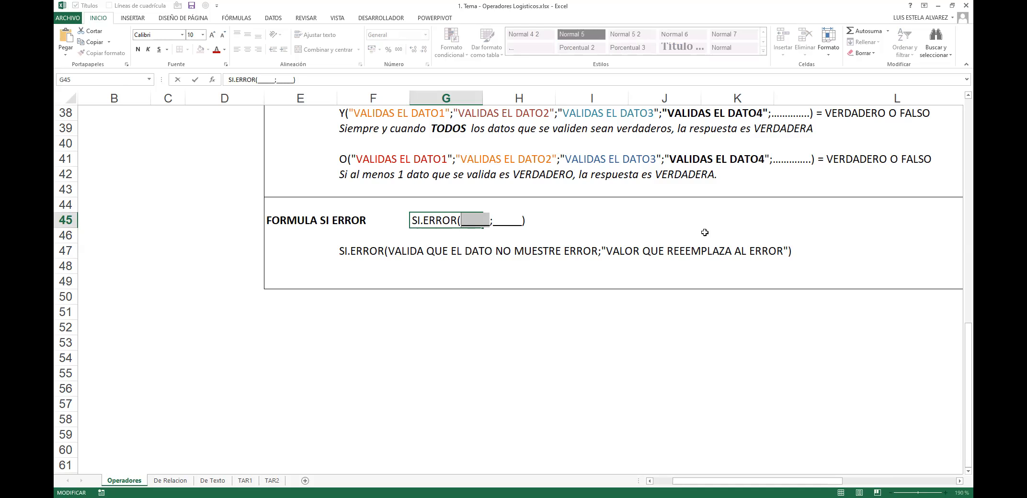
key(Escape)
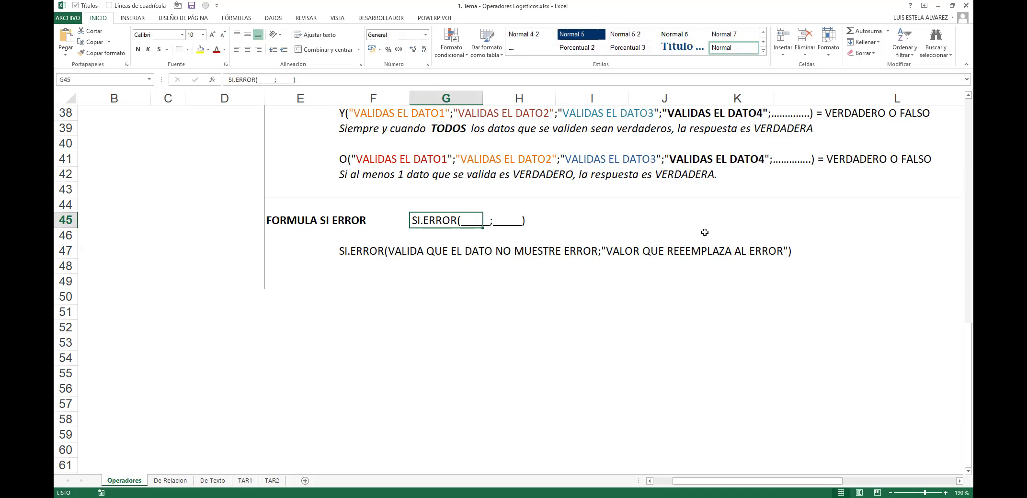
key(F2)
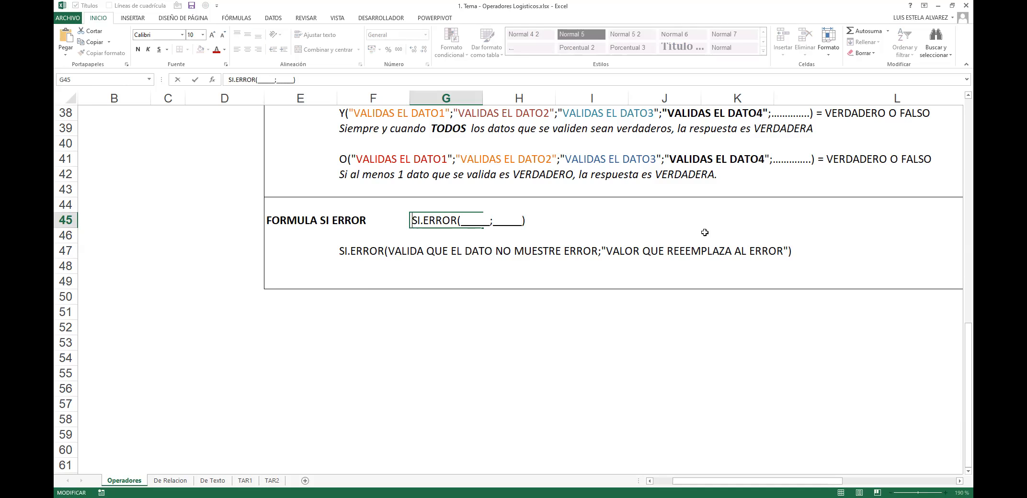
key(Left)
key(Left)
key(Left)
key(Left)
key(Left)
key(Left)
key(Left)
key(shift+Left)
key(shift+Left)
key(shift+Left)
key(shift+Left)
key(shift+Left)
key(Right)
key(Right)
key(shift+Right)
key(shift+Right)
key(shift+Right)
key(shift+Right)
key(shift+Right)
key(shift+Left)
key(Escape)
click(215, 480)
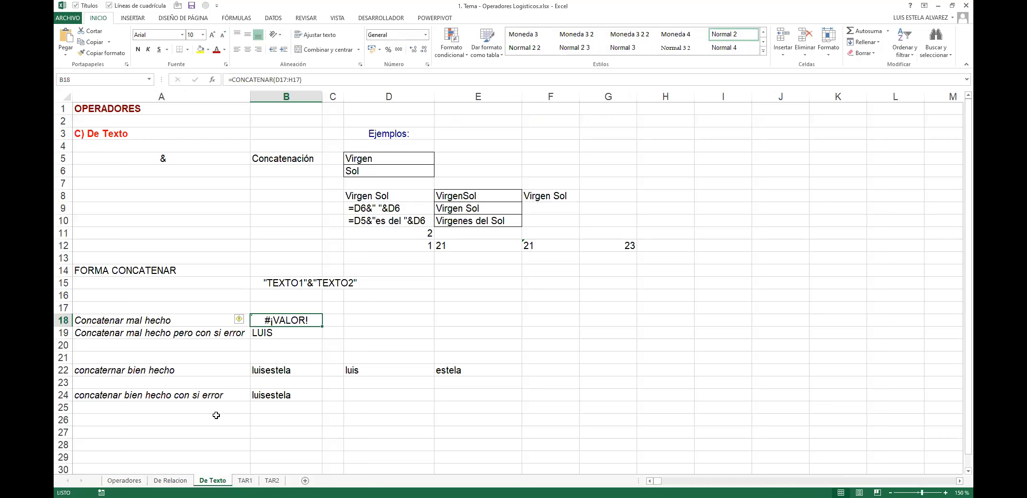
double_click(292, 320)
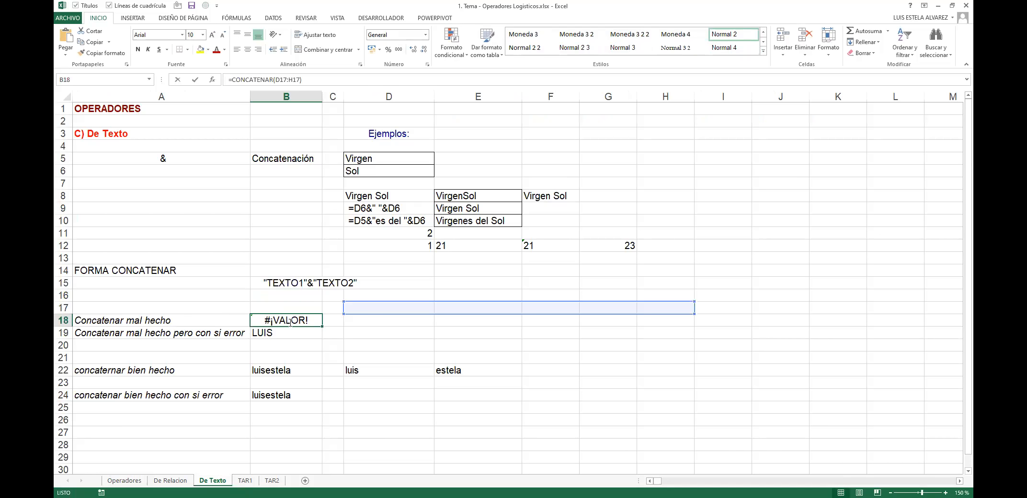
click(467, 301)
click(278, 317)
double_click(277, 317)
key(Escape)
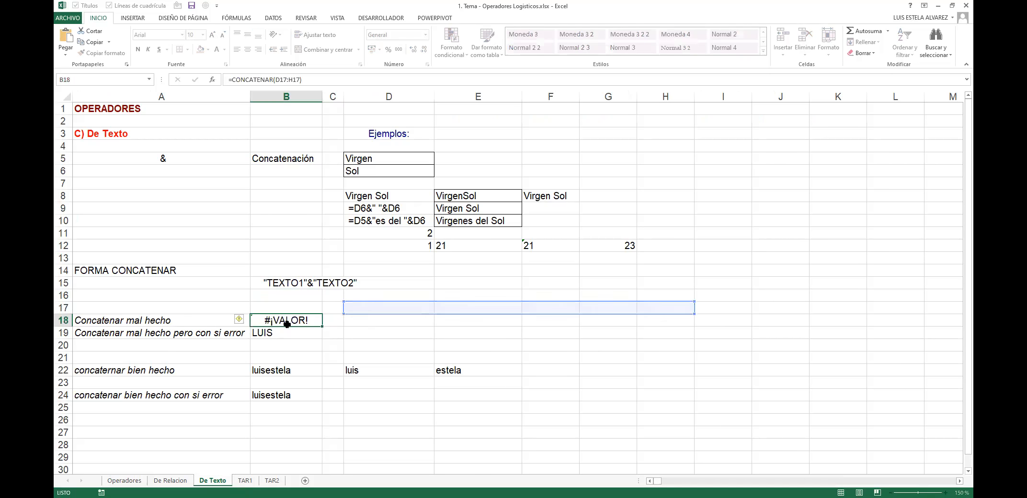
double_click(265, 320)
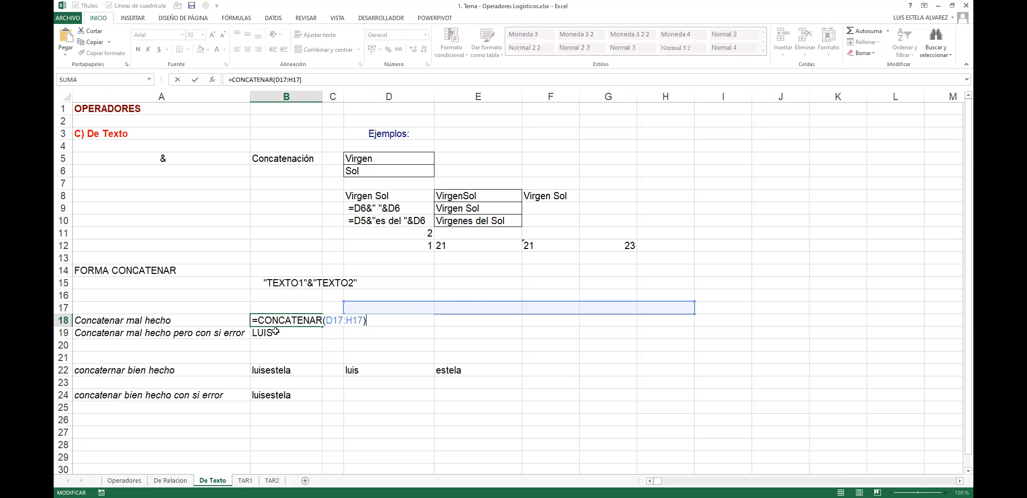
click(275, 335)
double_click(275, 334)
click(202, 322)
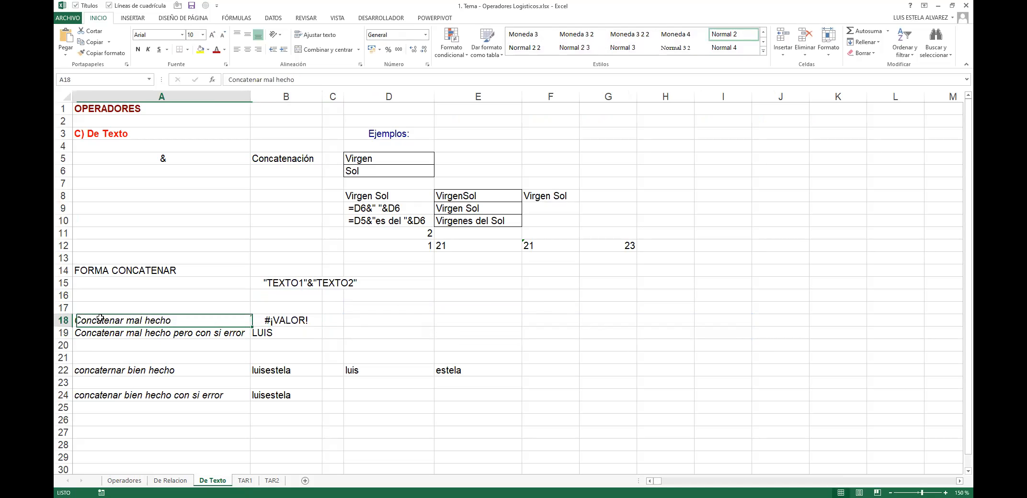
double_click(281, 318)
key(Escape)
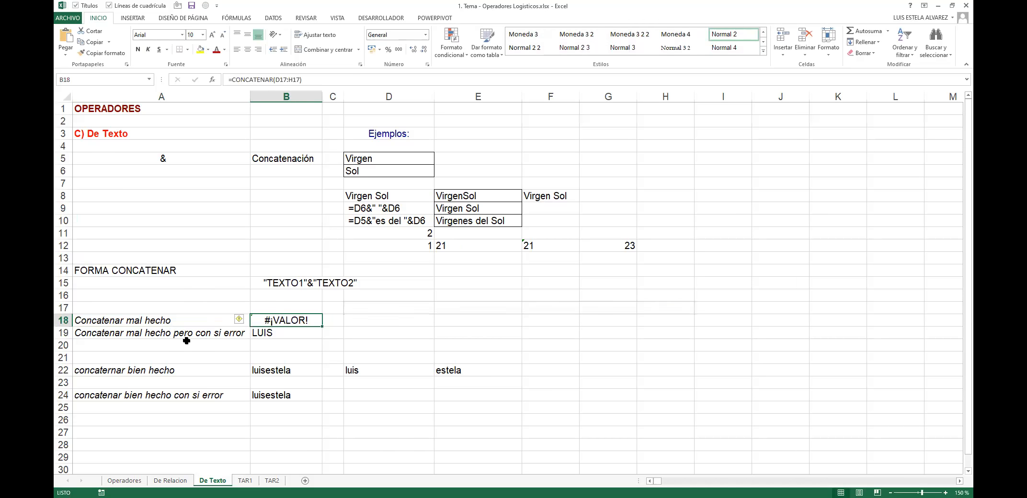
click(122, 335)
double_click(122, 335)
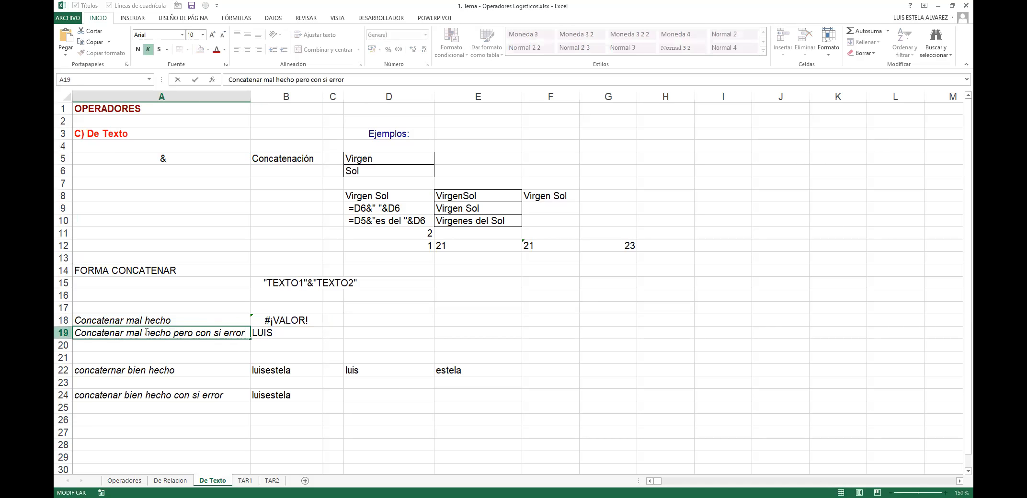
key(Tab)
key(F2)
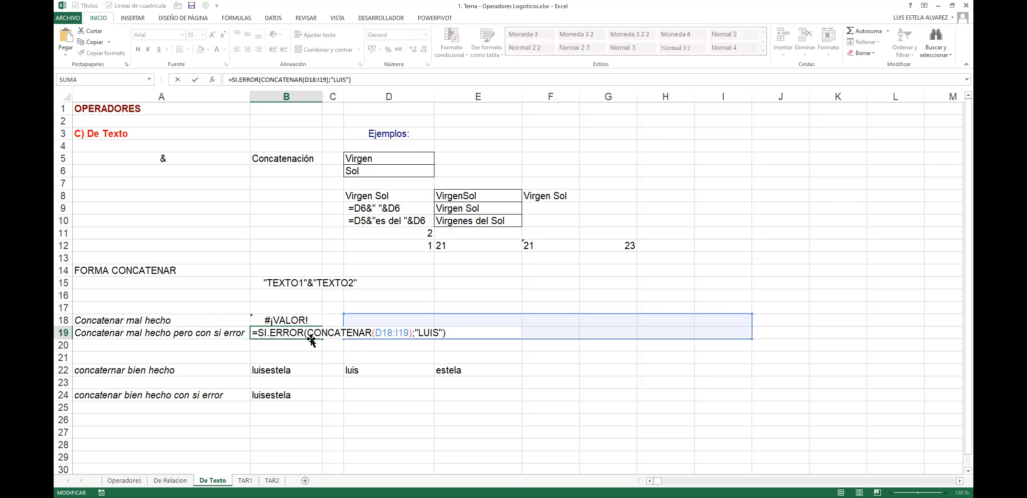
Step: Inspect the CONCATENAR(D18:I19) part and fallback name in B19's formula, leaving it unchanged
drag(309, 336, 412, 334)
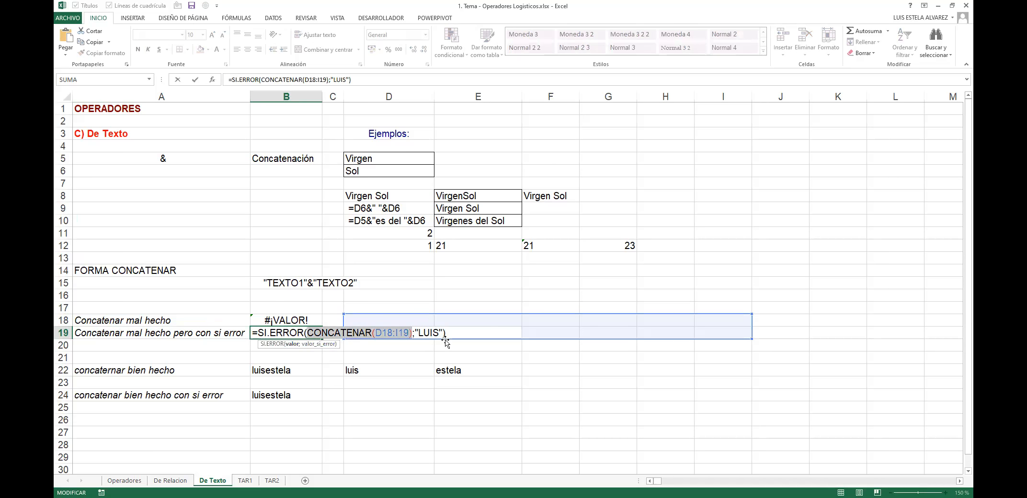
click(416, 331)
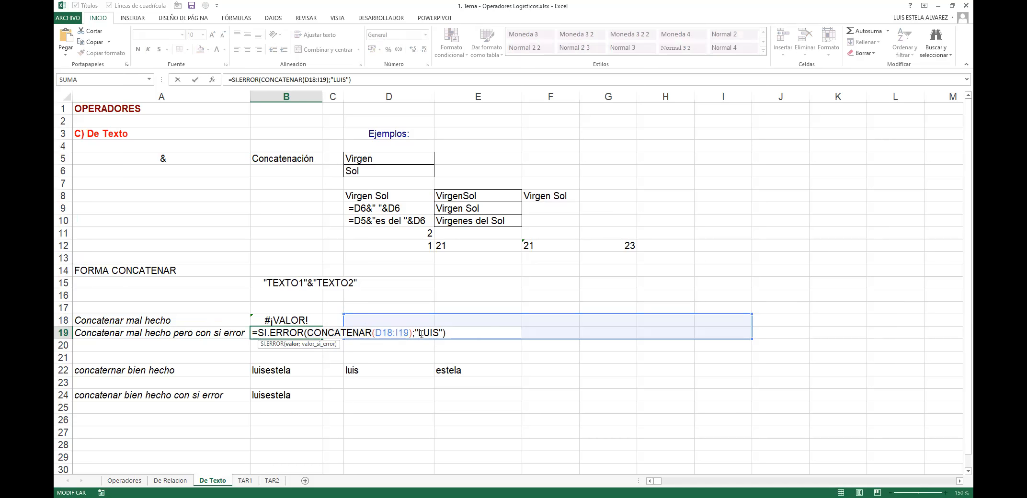
drag(431, 335, 438, 331)
key(shift+Left)
key(shift+Left)
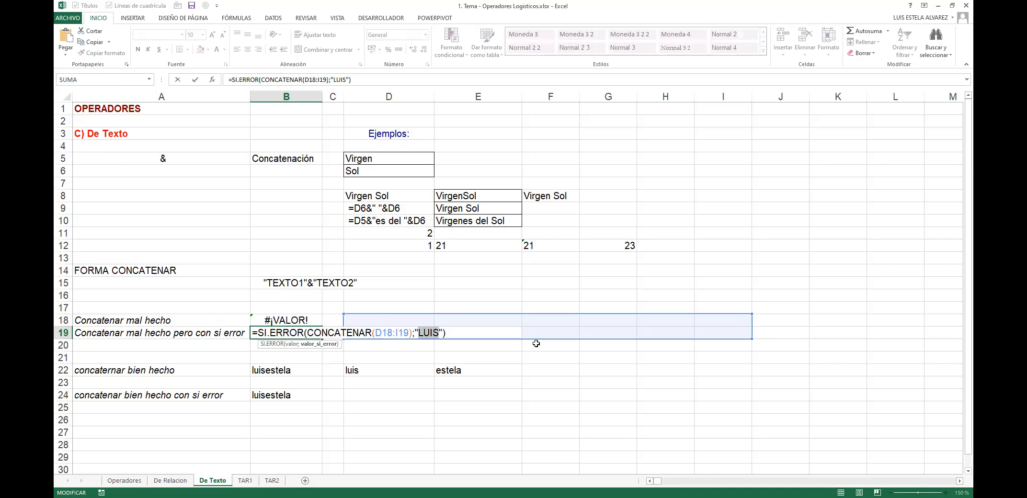
key(End)
key(shift+Home)
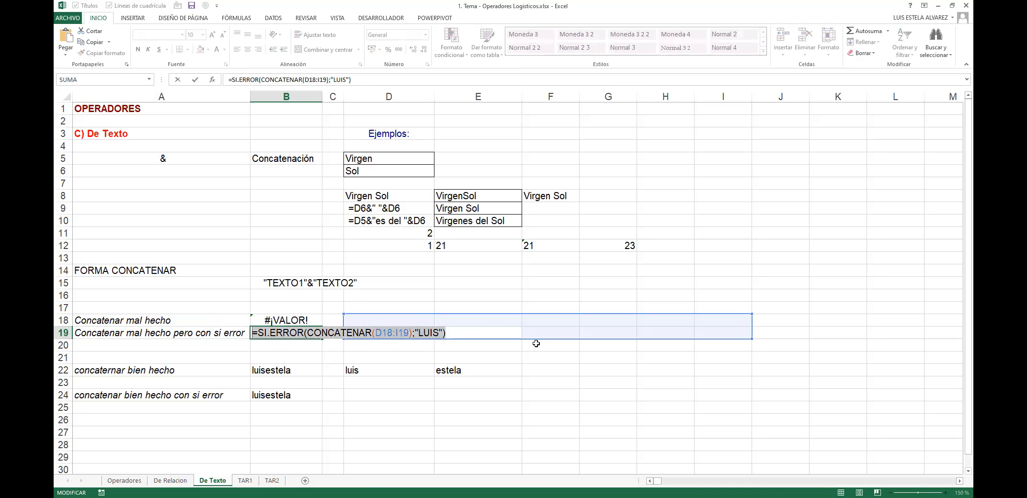
key(Return)
Step: Review the broken B18 formula and its D17:H17 range without editing it
key(Up)
key(Up)
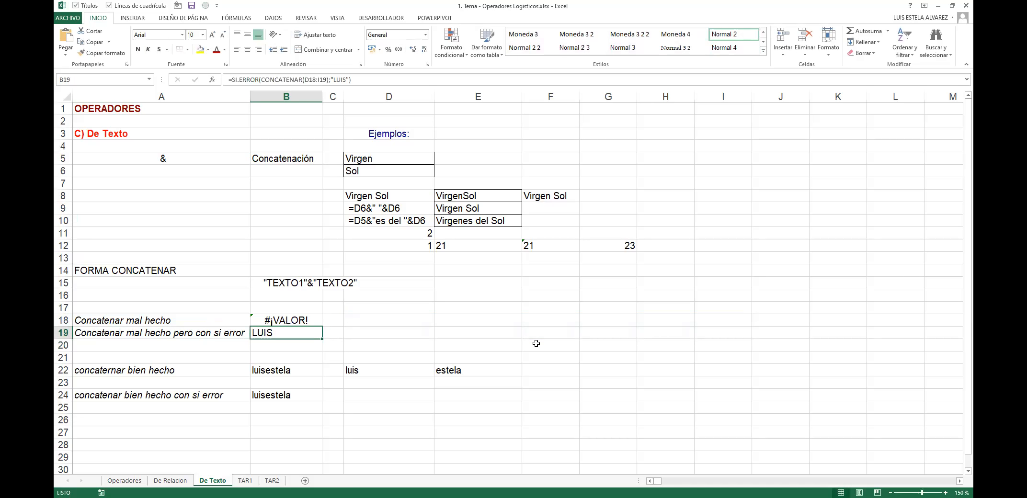
key(F2)
key(Escape)
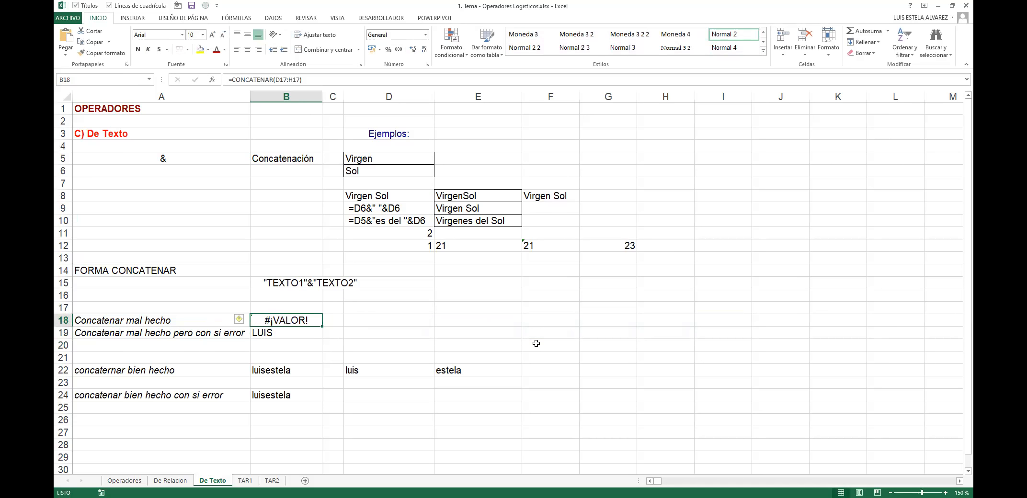
key(F2)
key(Escape)
key(F2)
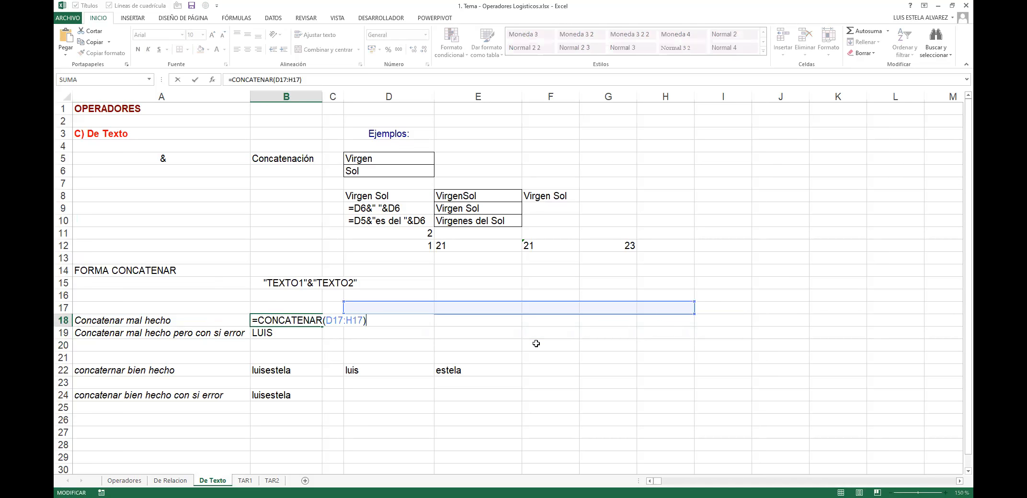
key(Escape)
key(F2)
key(Escape)
key(F2)
key(Escape)
Step: In B19's SI.ERROR formula, select the fallback name argument
key(Down)
key(F2)
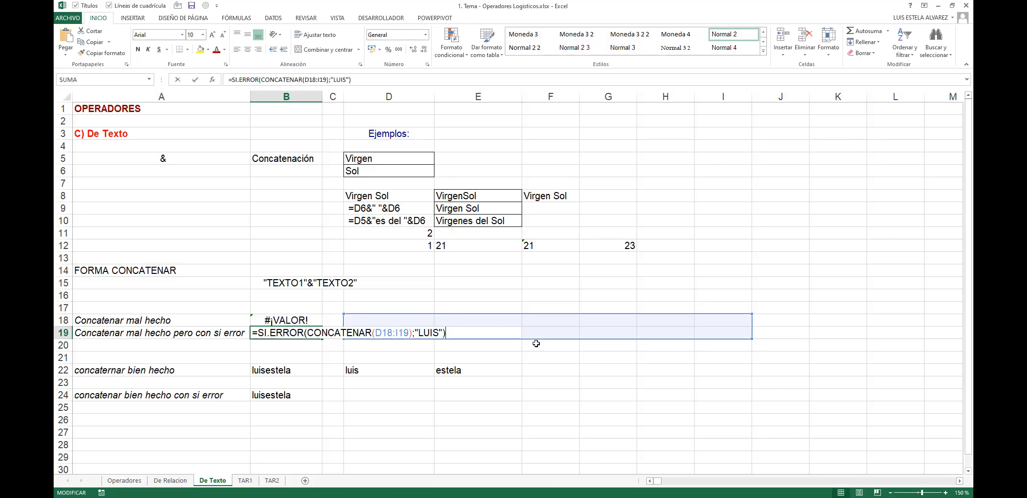
key(shift+Home)
key(Home)
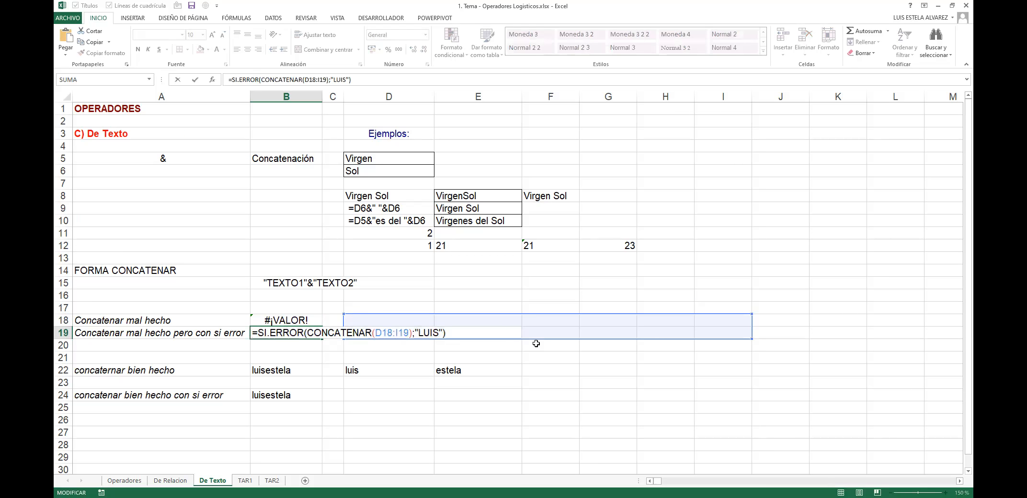
key(Right)
key(Right)
key(Right)
key(Right)
key(Right)
key(Right)
key(Right)
key(Right)
key(Right)
key(shift+Right)
key(shift+Right)
key(shift+Right)
key(shift+Right)
key(shift+Right)
key(shift+Right)
key(shift+Right)
key(shift+Right)
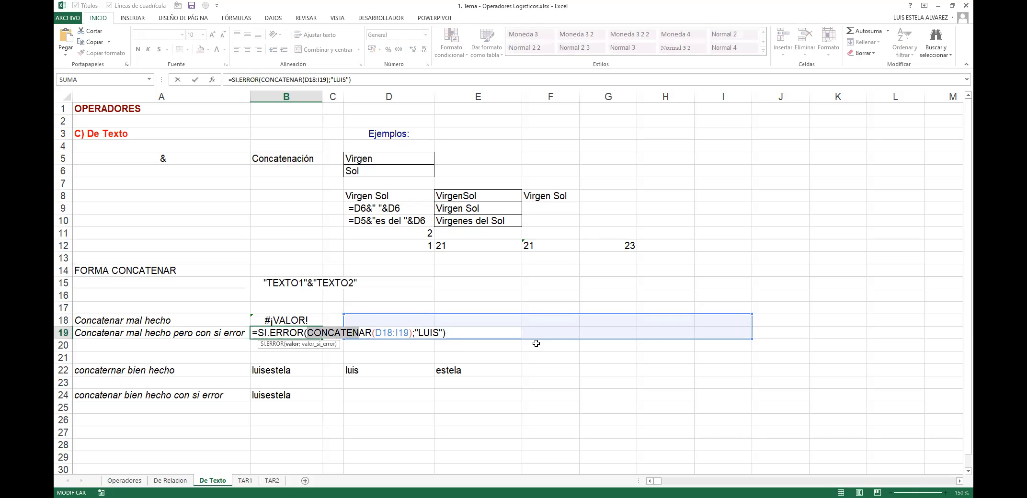
key(shift+Right)
key(shift+Right)
key(shift+Right)
key(shift+Right)
key(shift+Right)
key(shift+Right)
key(shift+Right)
key(shift+Right)
key(shift+Right)
key(shift+Right)
key(shift+Right)
key(shift+Right)
key(shift+Right)
key(shift+Right)
key(shift+Right)
key(shift+Right)
key(shift+Right)
key(shift+Right)
key(shift+Right)
key(Left)
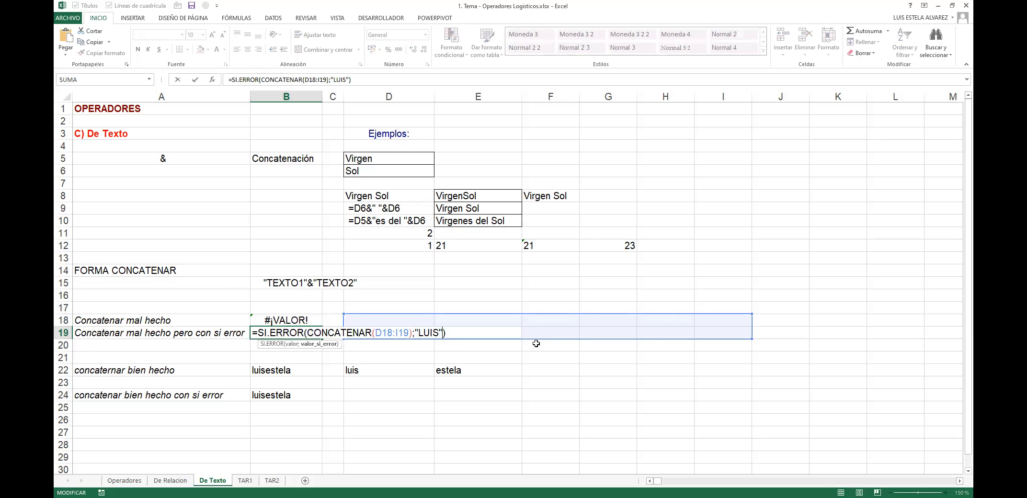
key(Left)
key(shift+Left)
key(shift+Left)
key(shift+Left)
key(shift+Left)
Step: Replace the B19 fallback name with "-" and confirm the formula
key(BackSpace)
key(Delete)
key(BackSpace)
text(2)
key(BackSpace)
text("-")
key(Return)
Step: Verify B19's new formula, then inspect the working concatenation formula in B22
key(Up)
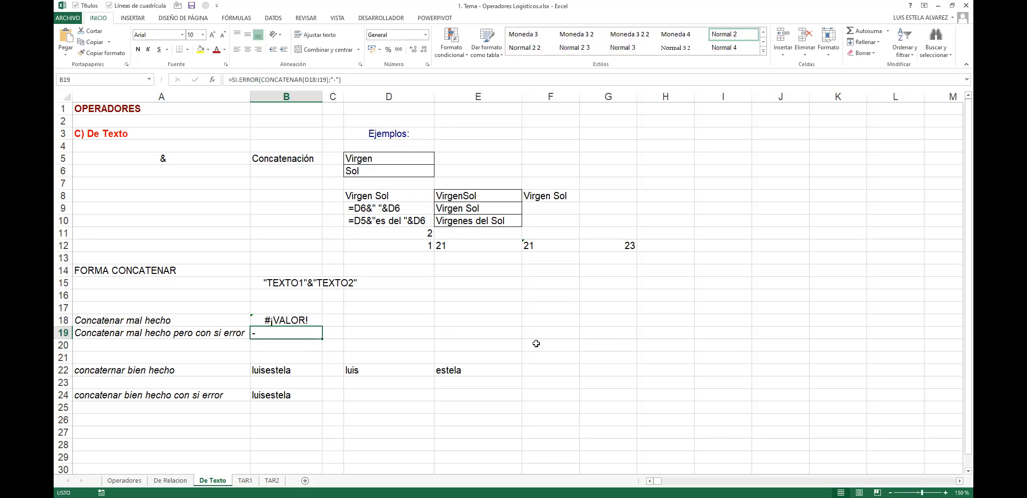
key(F2)
key(Escape)
key(Right)
key(Up)
key(Right)
key(Down)
key(Left)
key(Left)
key(Down)
key(Down)
key(Down)
key(F2)
key(Escape)
key(Right)
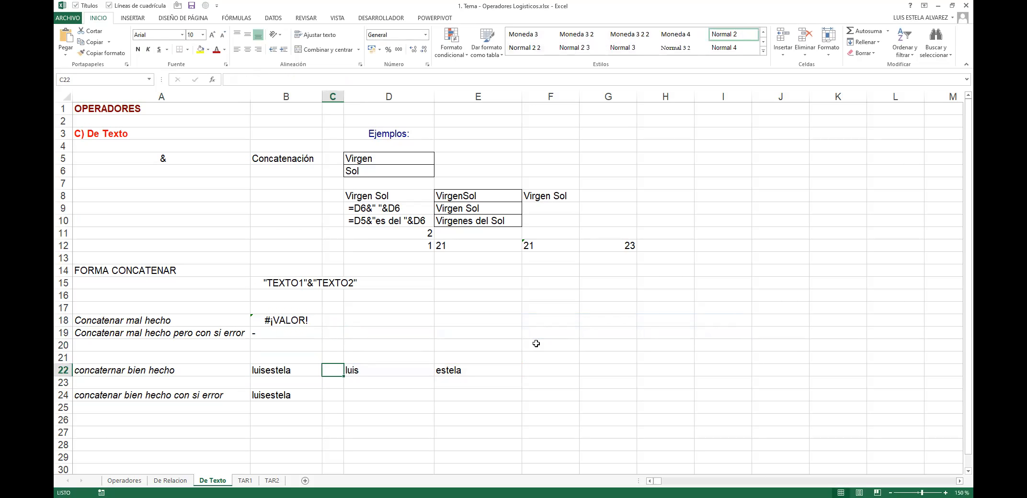
key(Left)
key(F2)
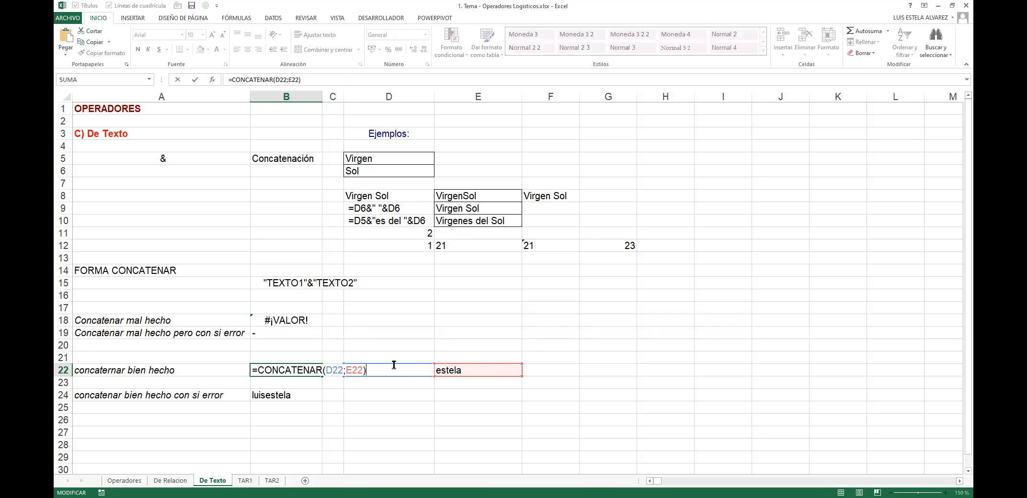
key(Escape)
click(363, 371)
click(451, 361)
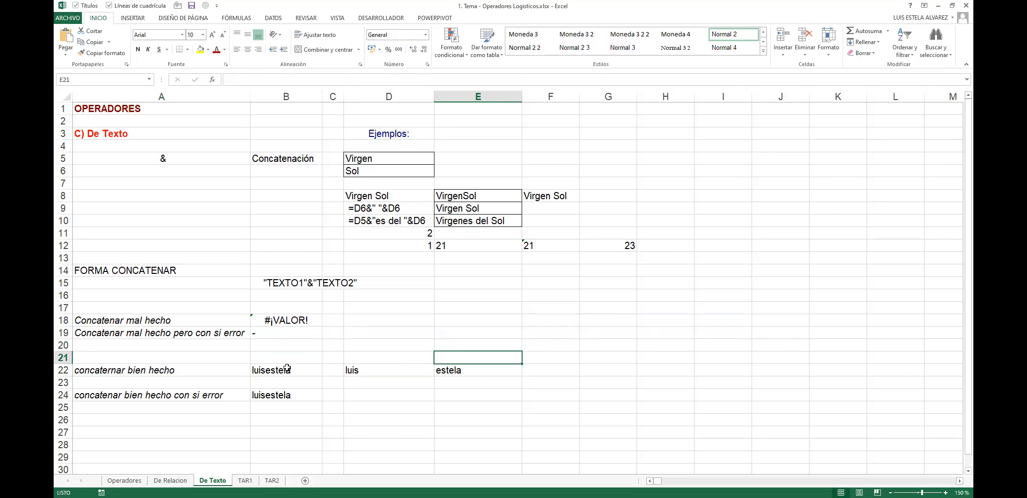
double_click(287, 368)
key(Escape)
click(114, 398)
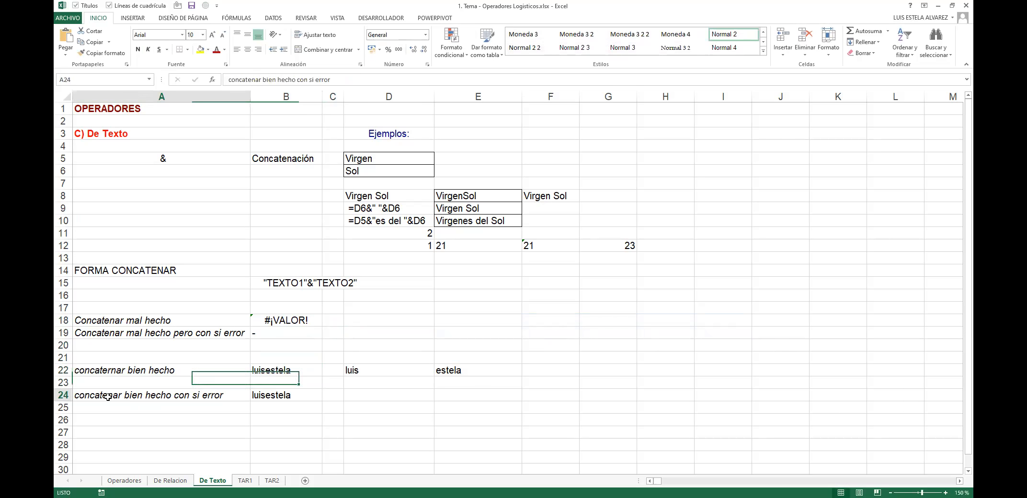
click(295, 393)
key(F2)
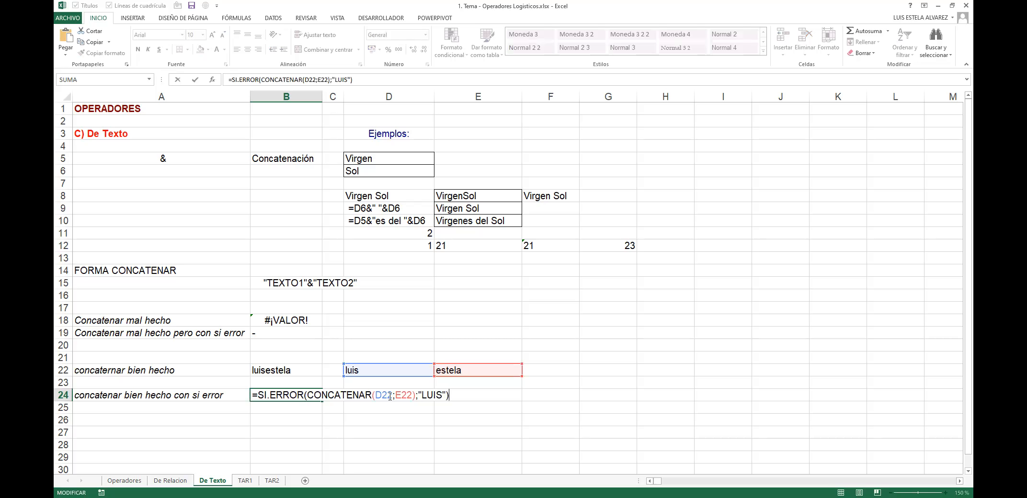
drag(307, 395, 415, 396)
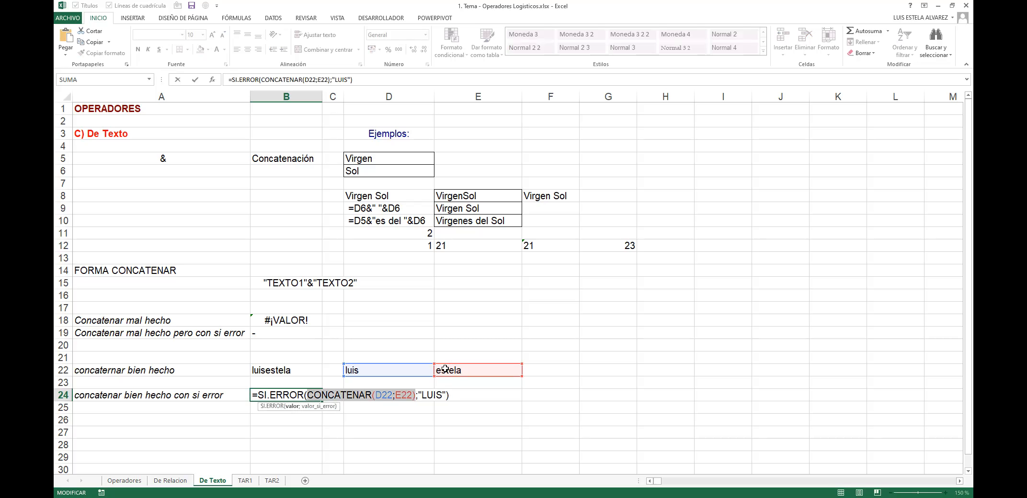
Step: Look over B24's quoted fallback argument, leave it unchanged, and go to Operadores
drag(418, 396, 258, 396)
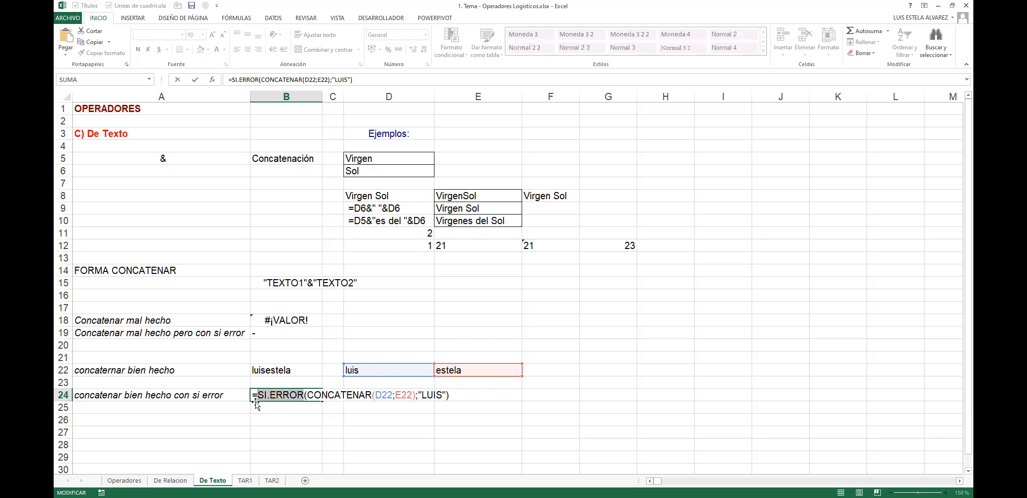
key(End)
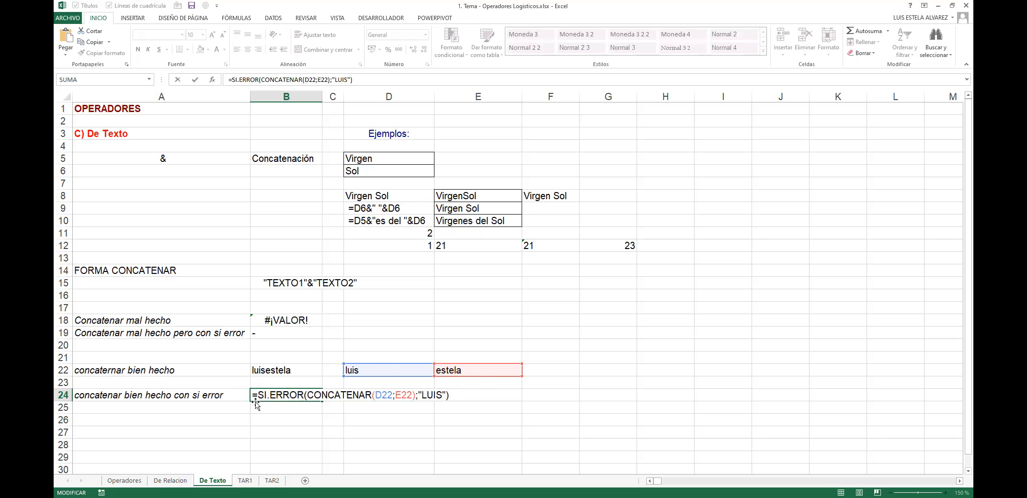
key(shift+Left)
key(shift+Left)
key(shift+Left)
key(shift+Left)
key(shift+Left)
key(shift+Left)
key(shift+Left)
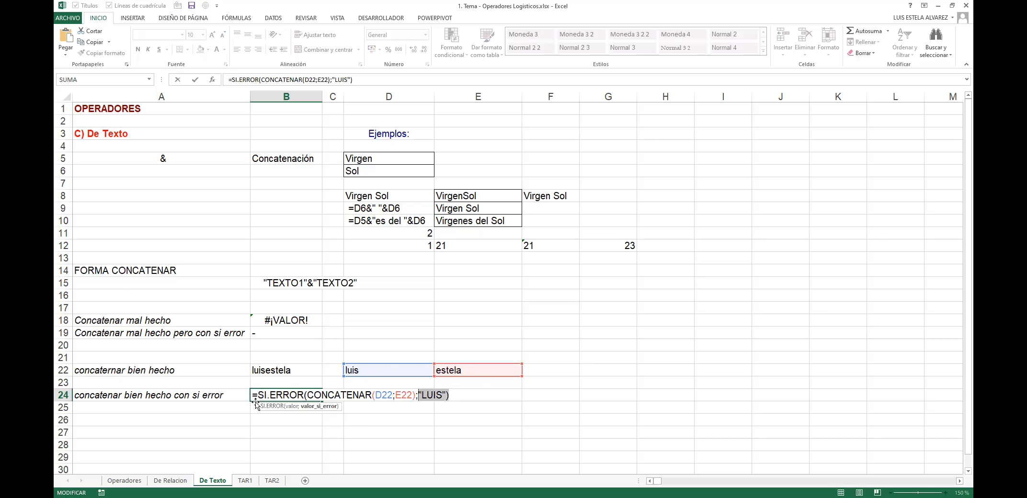
key(Escape)
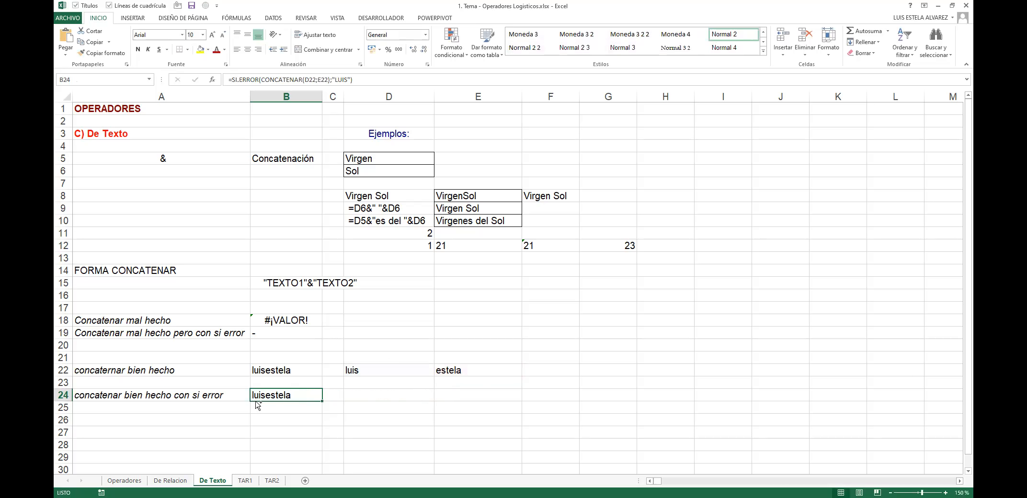
key(ctrl+Page_Up)
key(ctrl+Page_Up)
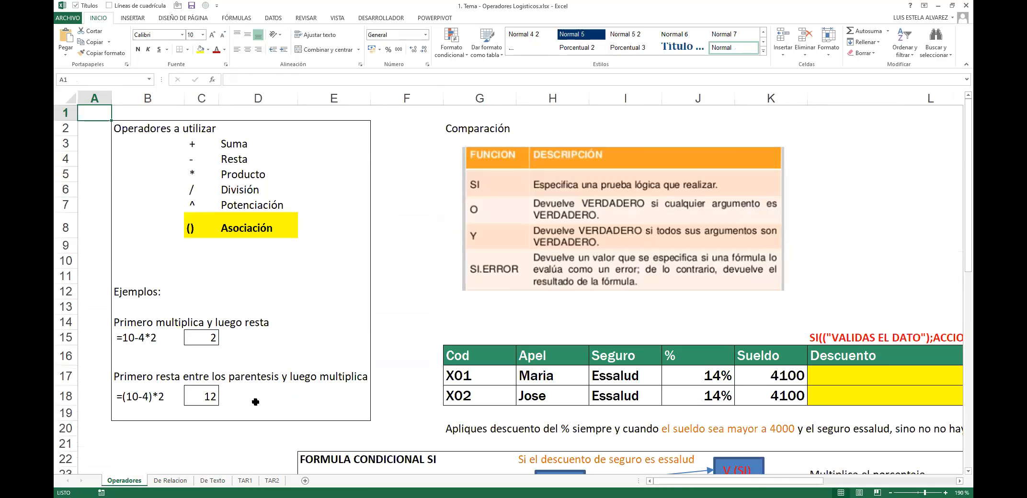
Step: Scroll down to the FORMULA SI ERROR section and select cells around its note
scroll(421, 284, down, 3)
scroll(420, 285, down, 8)
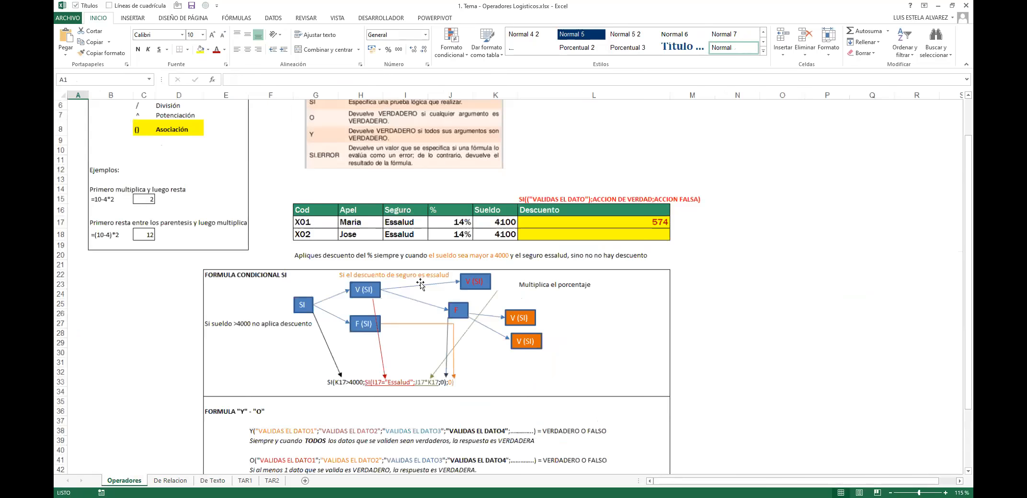
scroll(421, 284, down, 2)
click(277, 316)
click(316, 307)
click(241, 306)
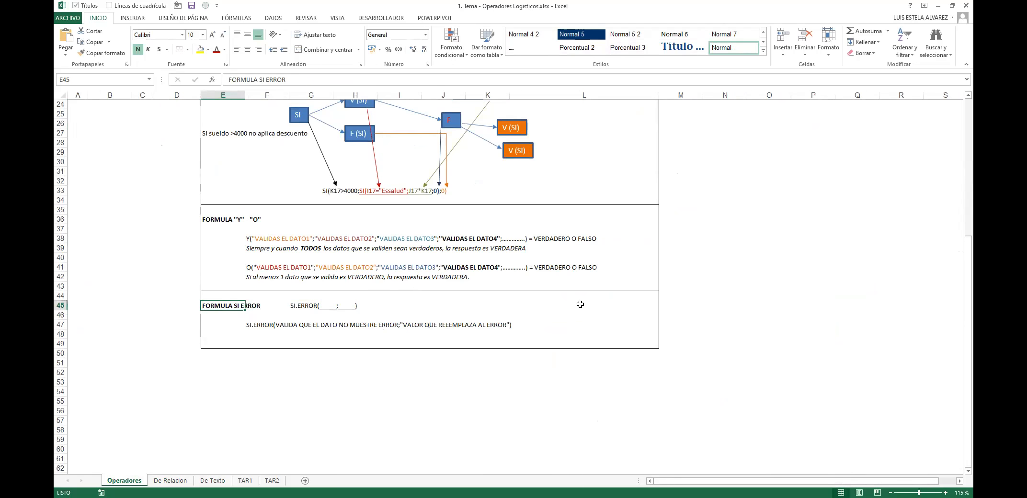
click(569, 313)
Step: Enter 'USO: MÁS PARA VALIDACIÓN' in J45 beside the SI.ERROR formula, then return to A1
click(467, 297)
click(461, 298)
click(463, 305)
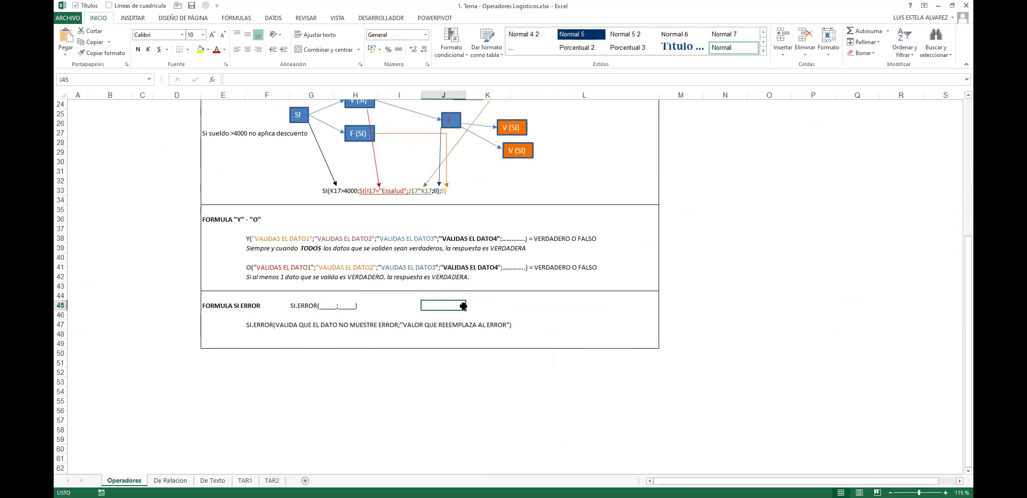
text(USO: MÁS )
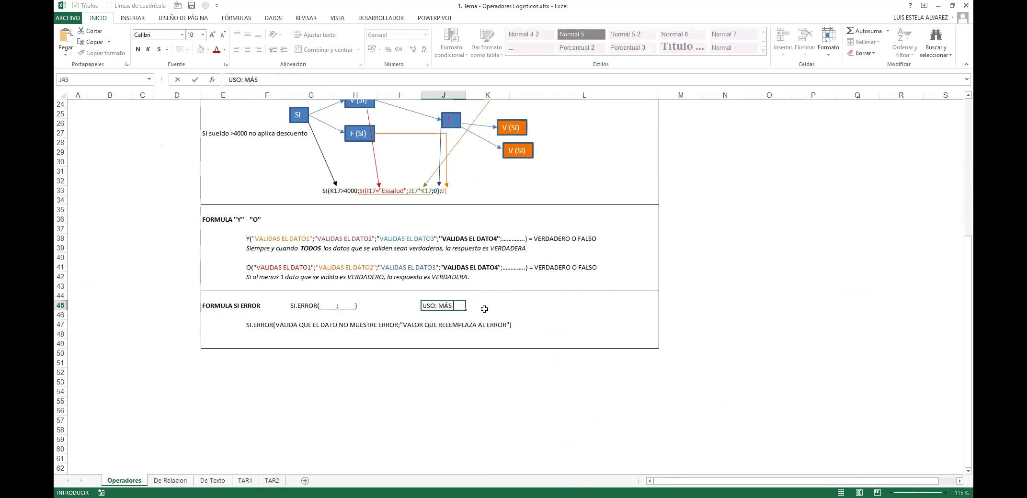
text(PARA VALIDACIÓN)
key(Return)
key(F2)
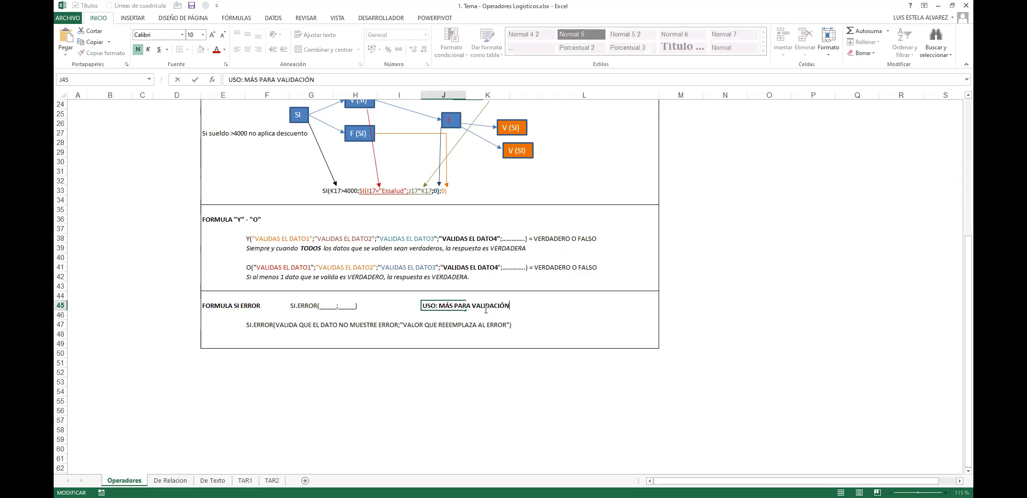
key(Escape)
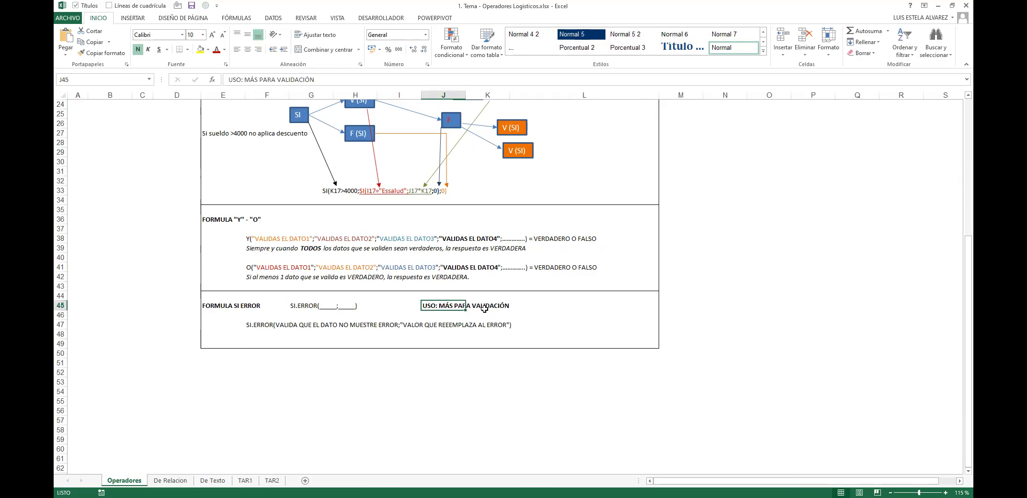
key(ctrl+Home)
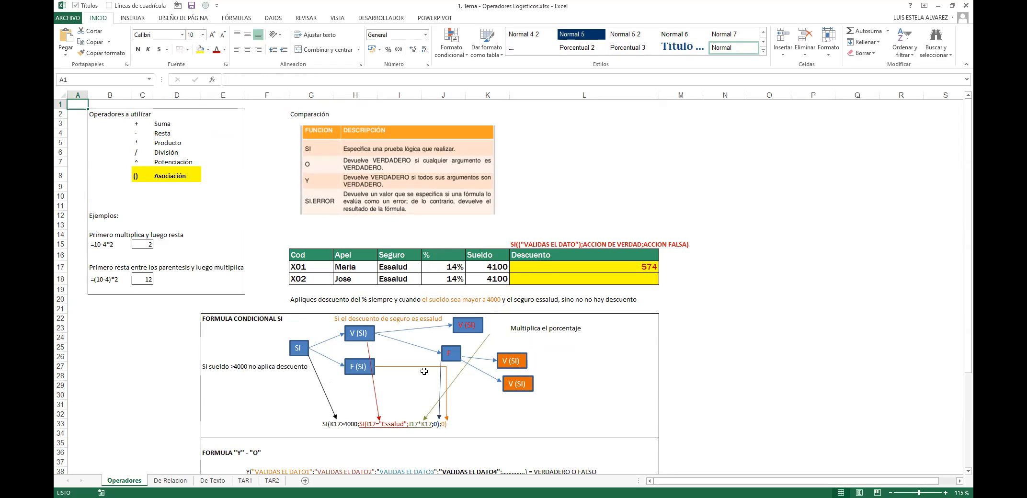
Step: On TAR1, highlight the empty Monto and Retención columns and the Retención instructions
click(245, 481)
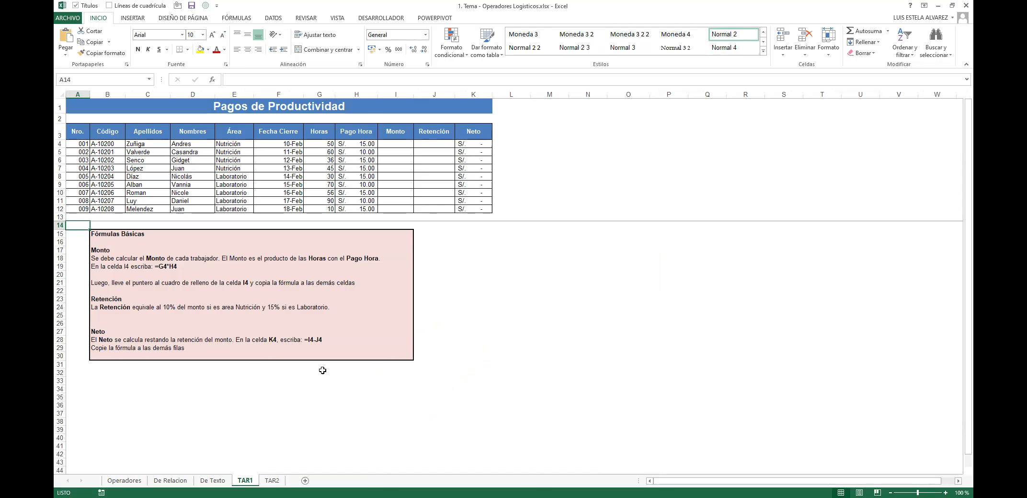
drag(404, 140, 402, 208)
drag(434, 131, 435, 208)
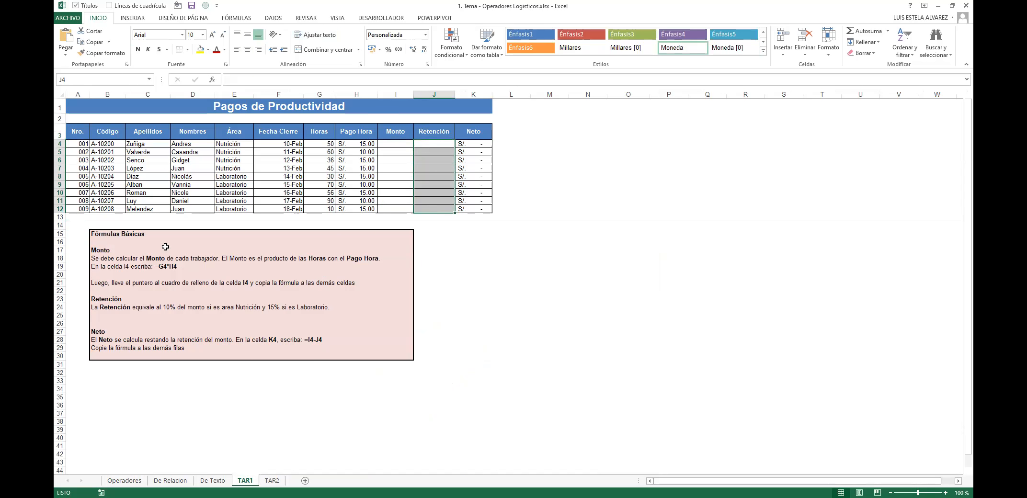
click(105, 308)
drag(105, 299, 345, 307)
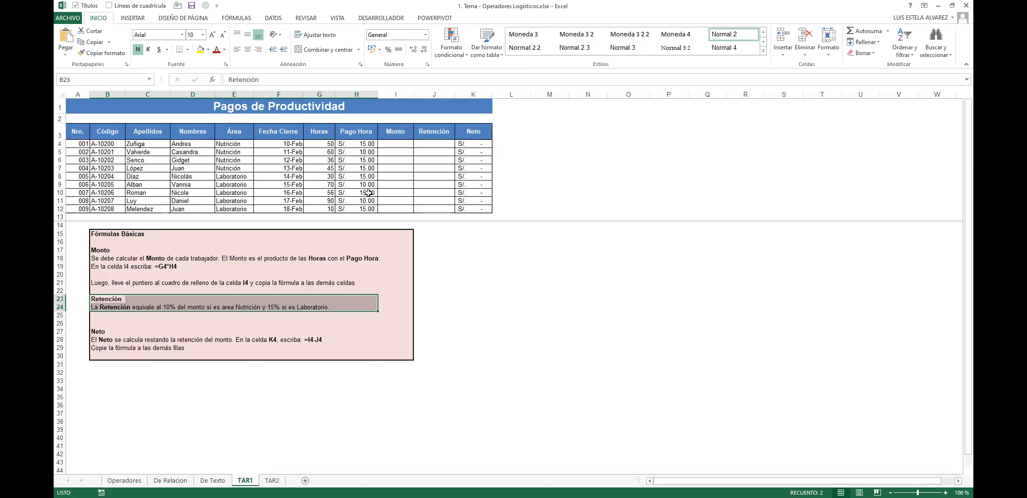
Step: Check the first Retención cell and K4's Neto formula, then move on to TAR2
click(435, 138)
click(435, 142)
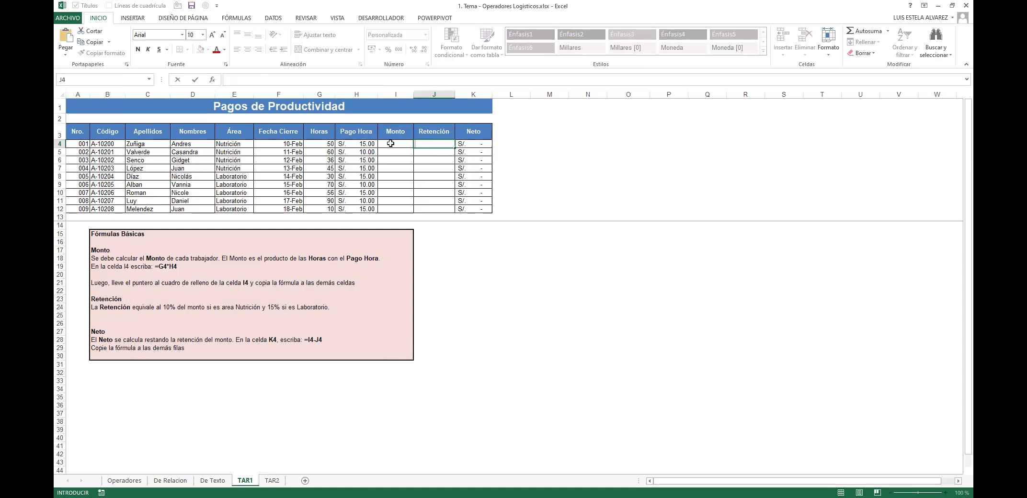
key(Return)
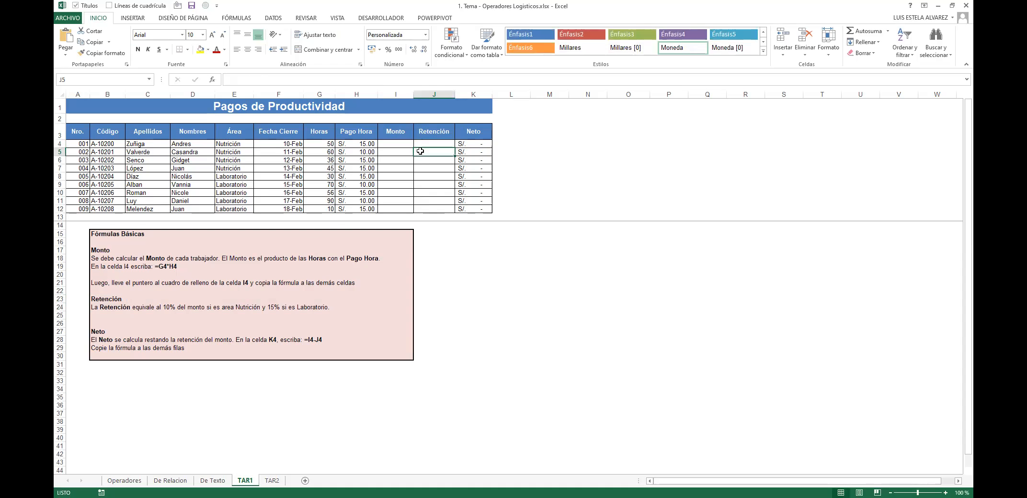
key(Up)
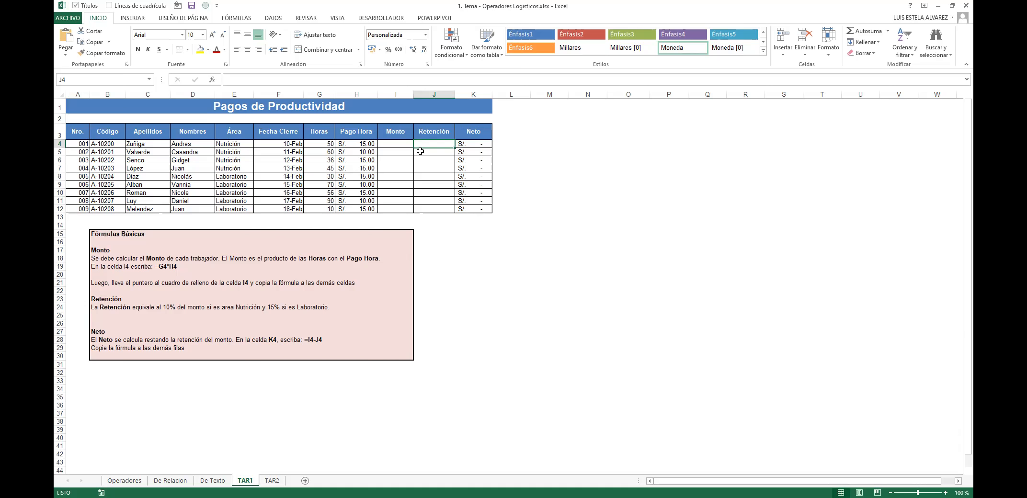
double_click(476, 143)
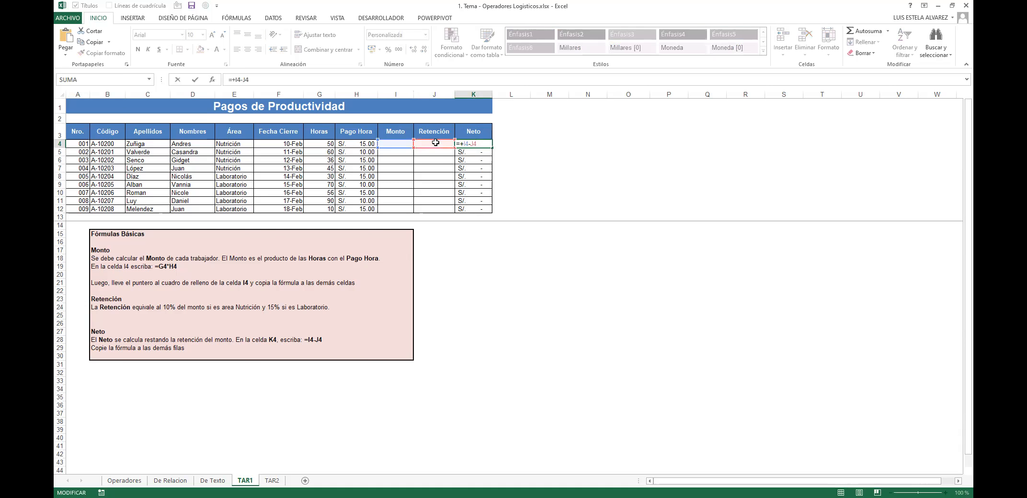
drag(433, 147, 436, 209)
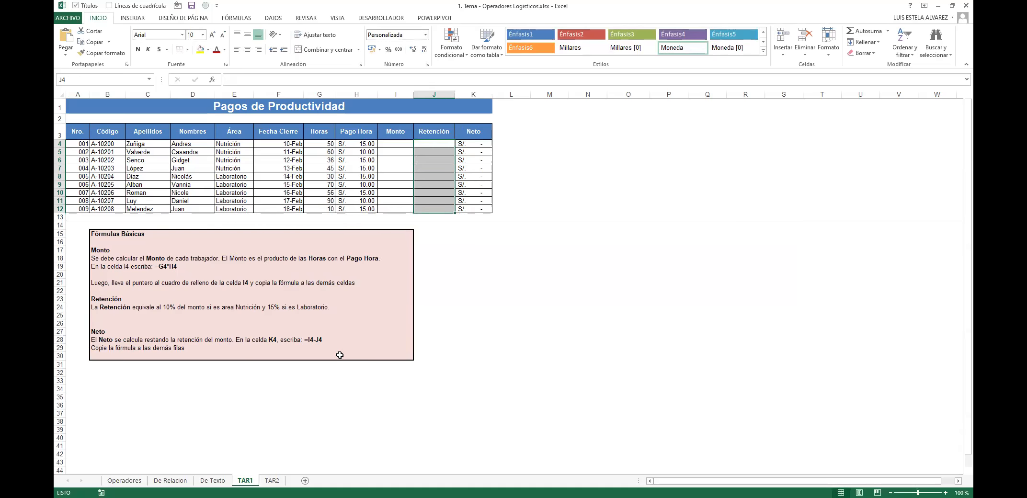
click(272, 480)
Step: On TAR2, review the 8% discount and CerroVial conditions in the instructions
click(295, 172)
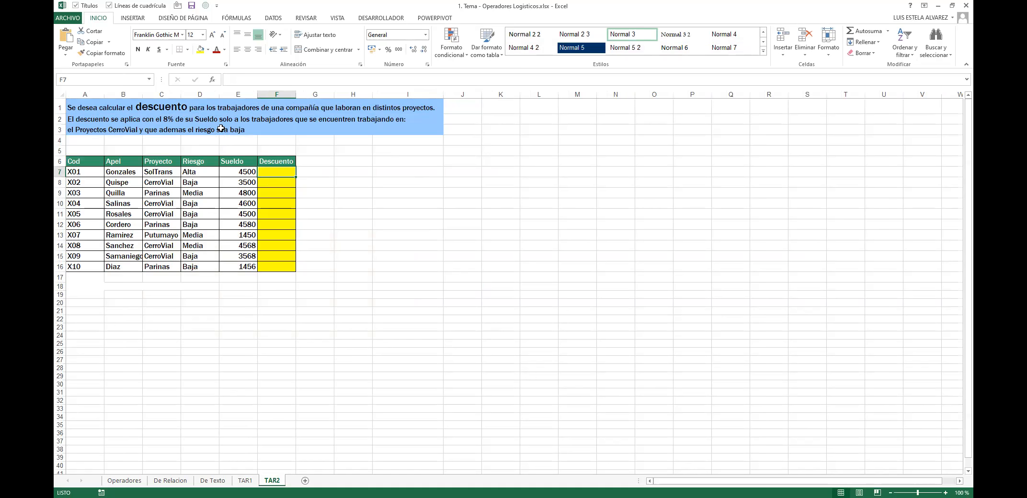
click(141, 482)
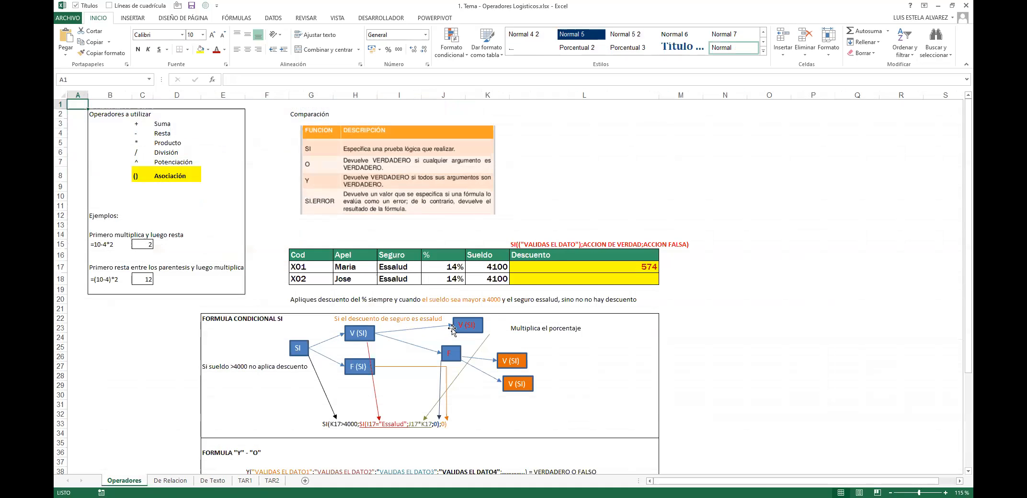
click(271, 481)
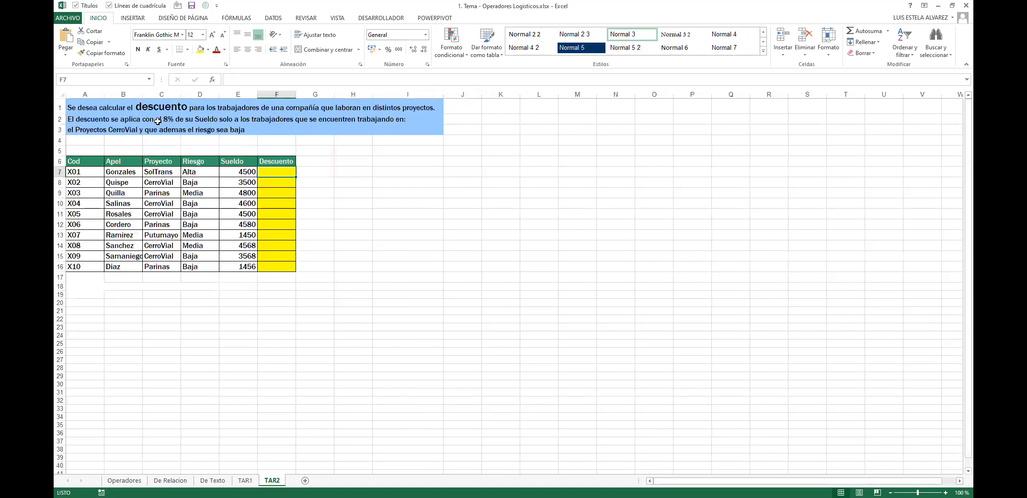
click(149, 117)
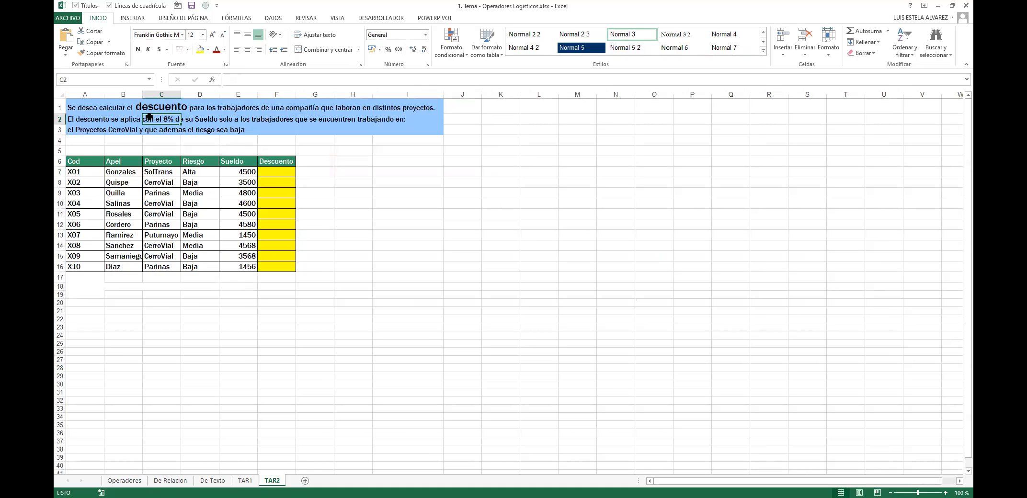
drag(77, 119, 382, 123)
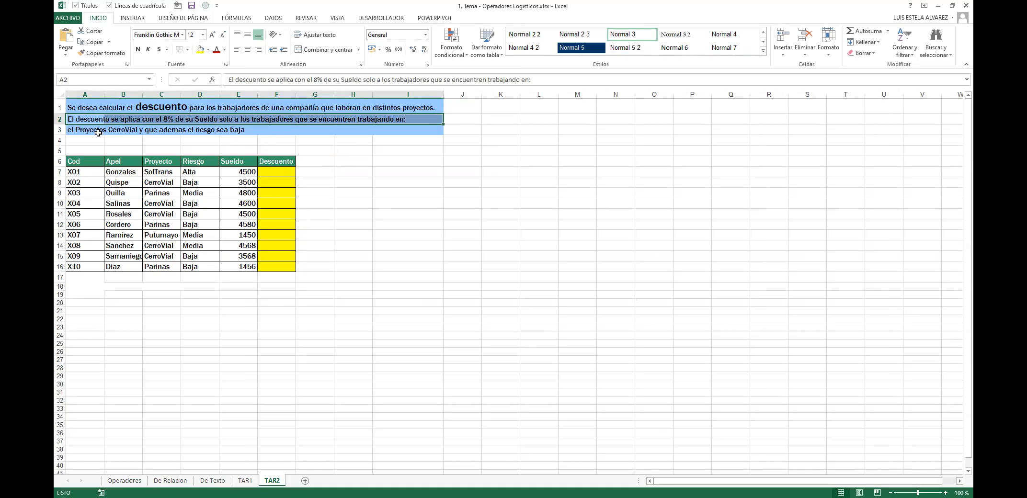
click(96, 132)
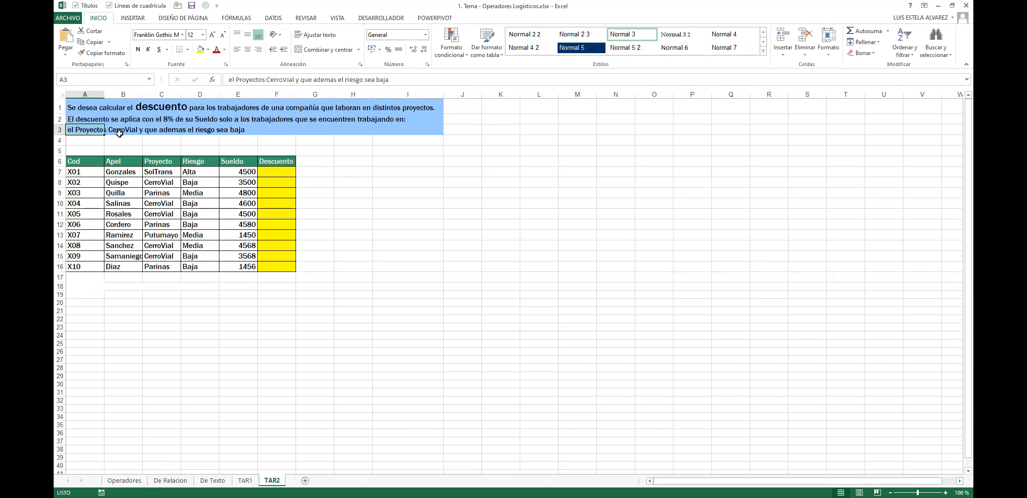
click(524, 255)
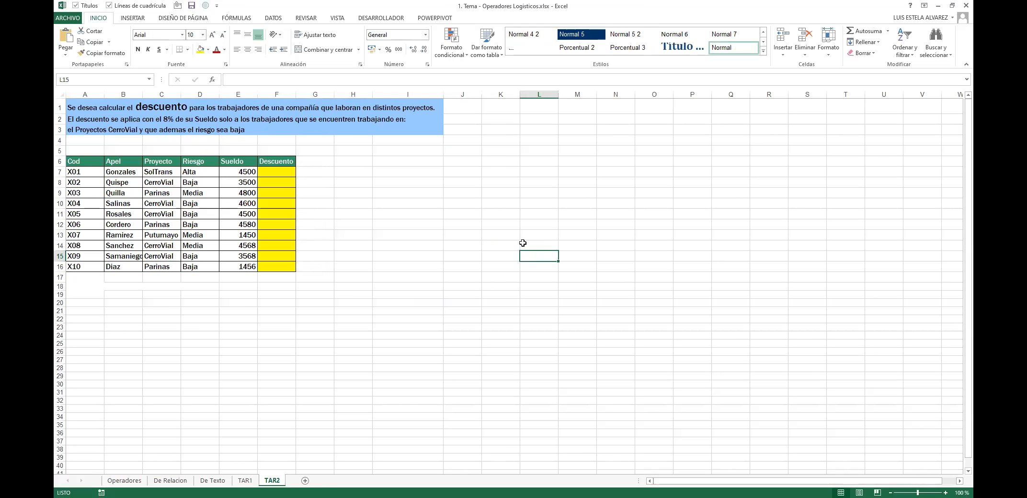
Step: Check the first worker's Descuento, project SolTrans and risk level cells
click(265, 171)
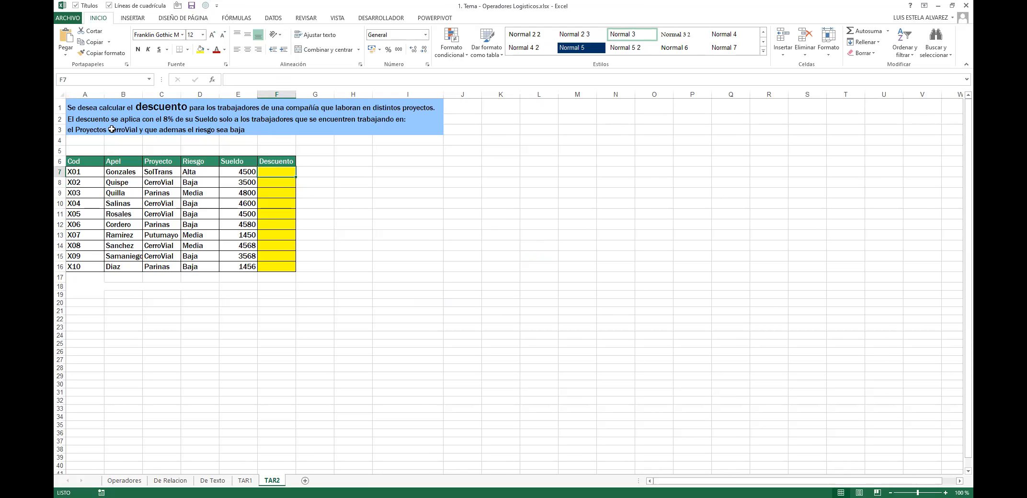
click(162, 172)
click(273, 167)
click(157, 171)
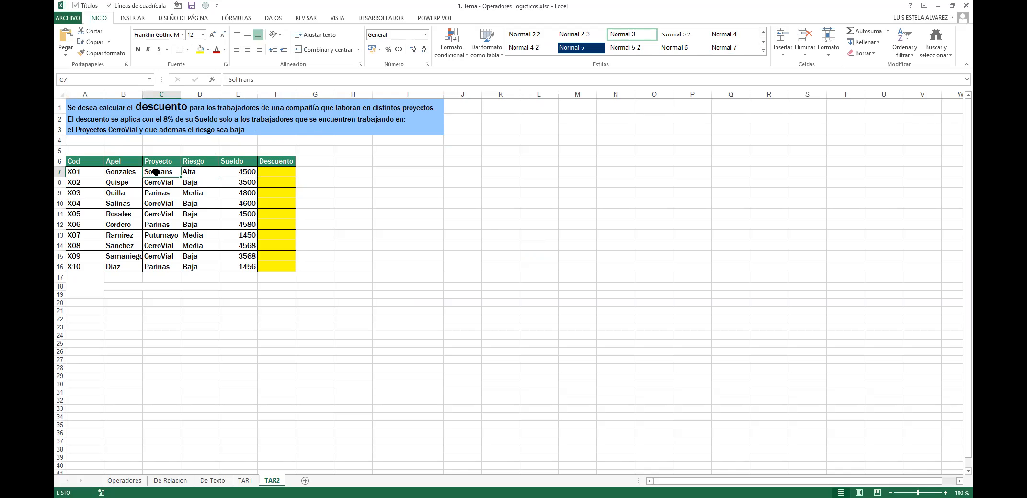
click(197, 170)
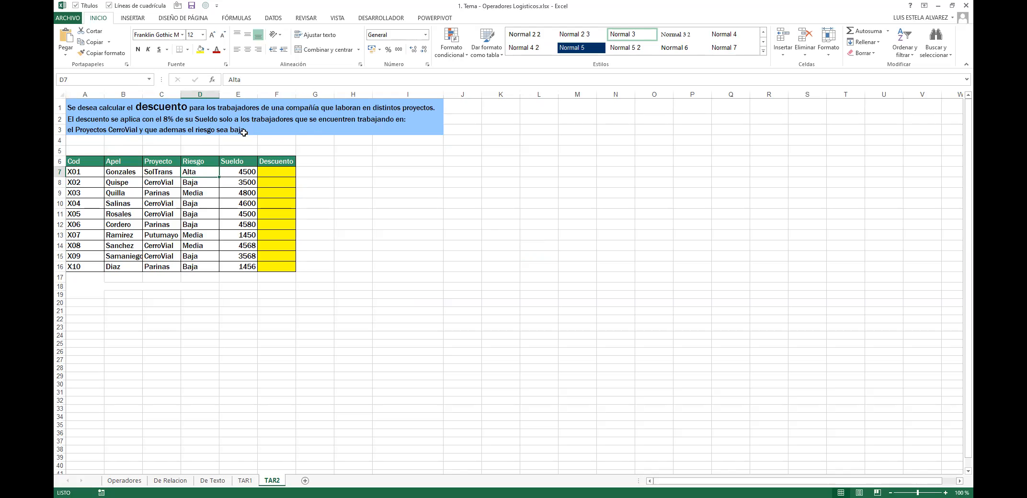
click(282, 173)
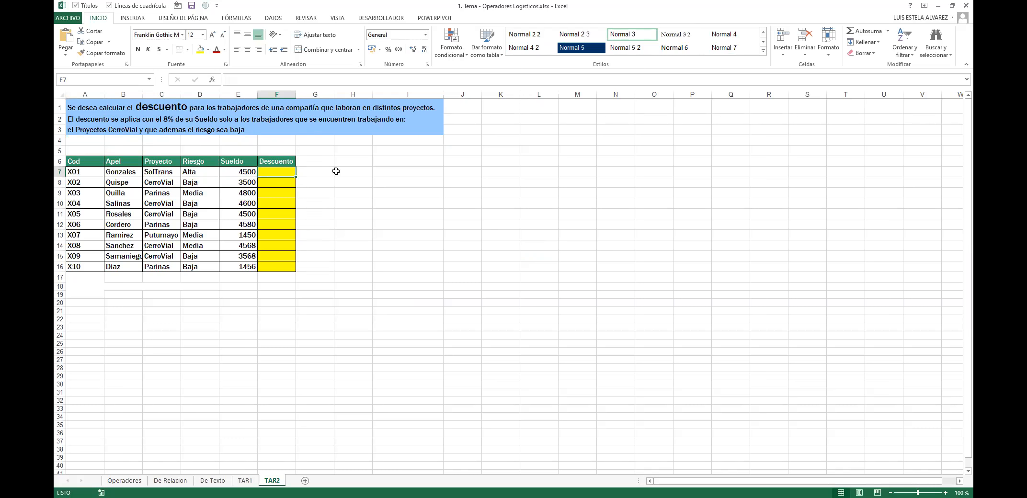
Step: Highlight the FORMULA CONDICIONAL SI diagram on Operadores, glance at TAR2, and return to Operadores
click(126, 480)
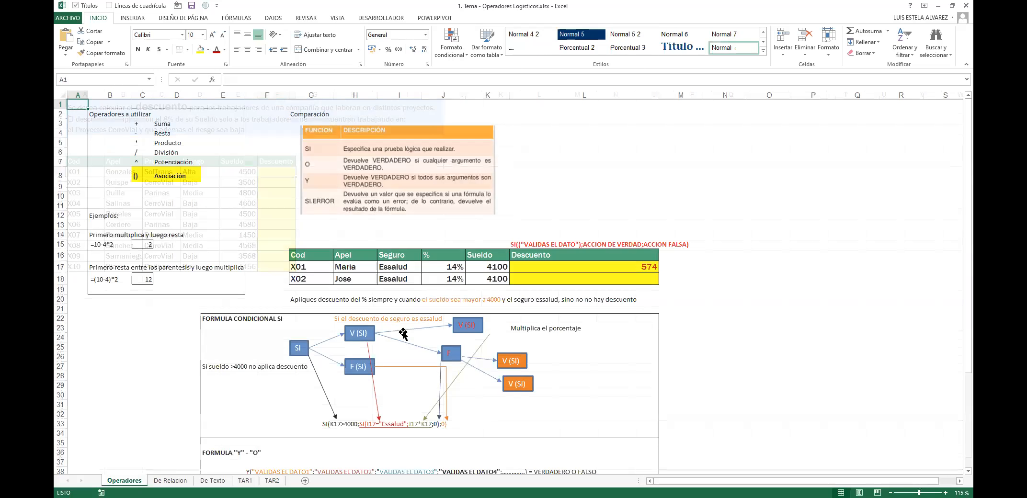
click(196, 317)
mouse_move(215, 318)
mouse_down()
mouse_move(572, 363)
mouse_move(615, 434)
mouse_up()
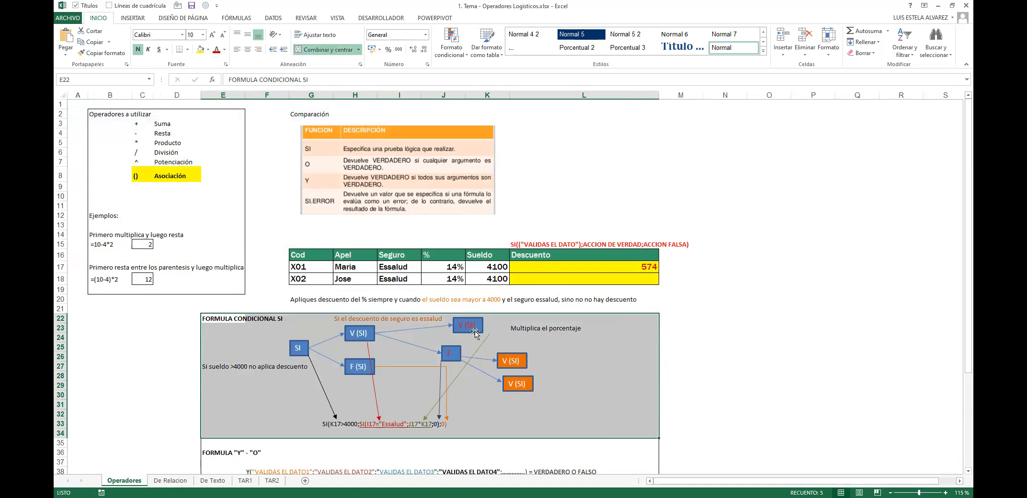
click(272, 481)
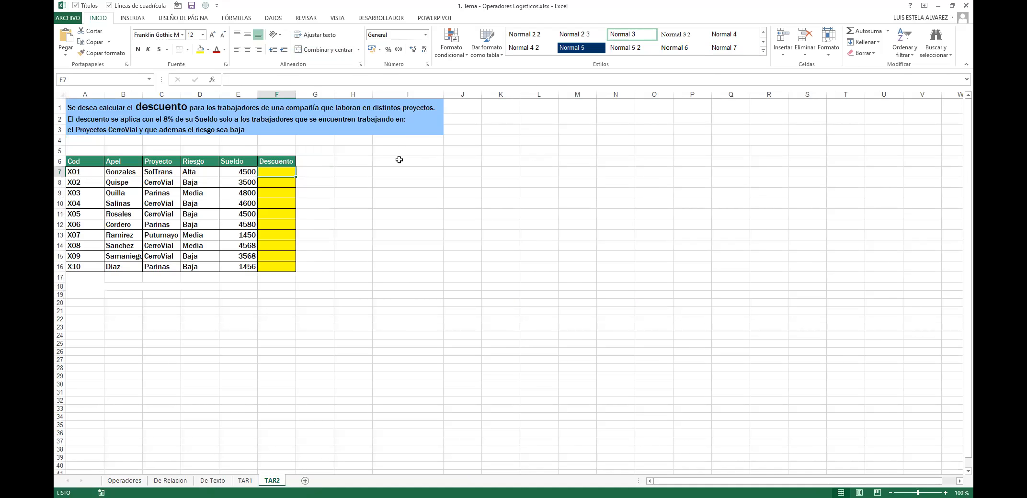
key(ctrl+Page_Up)
key(ctrl+Page_Up)
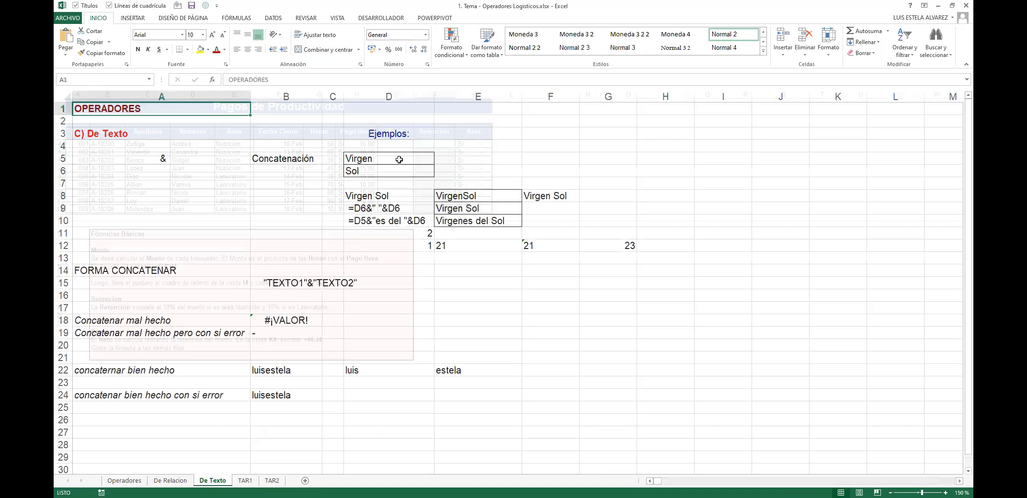
key(ctrl+Page_Up)
key(ctrl+Page_Up)
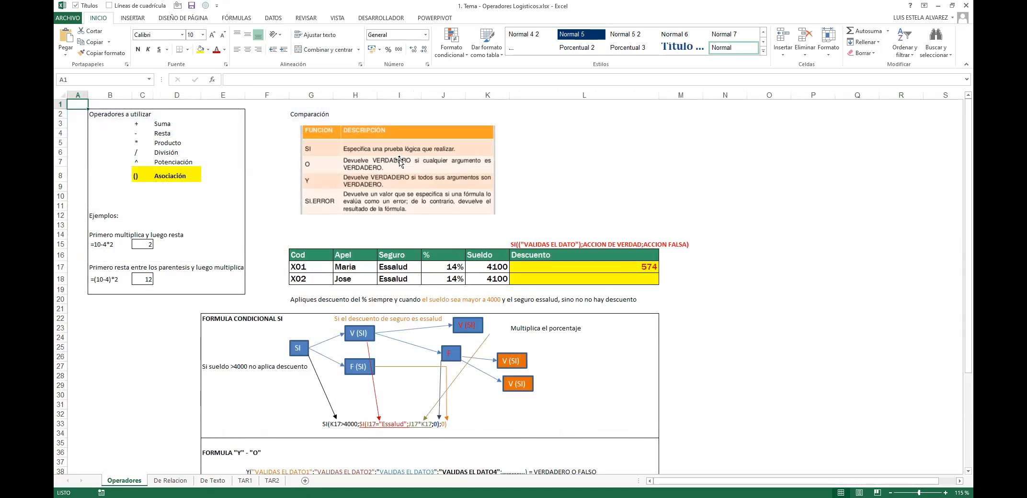